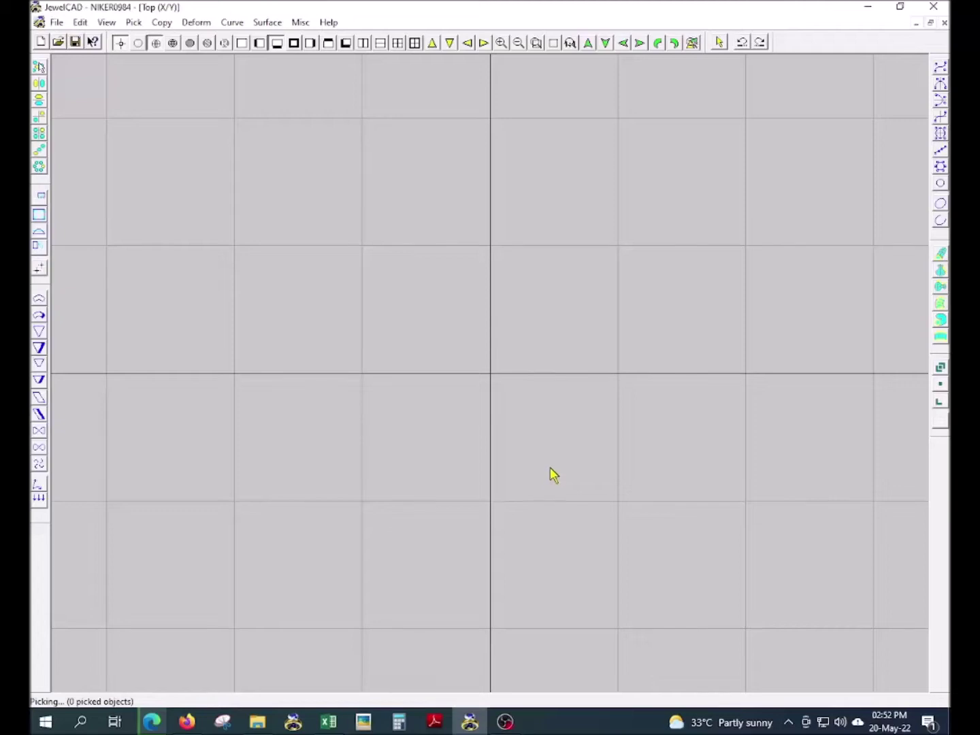
Step: Load the heart pendant photo eryery.bmp as the background image
scroll(495, 572, up, 2)
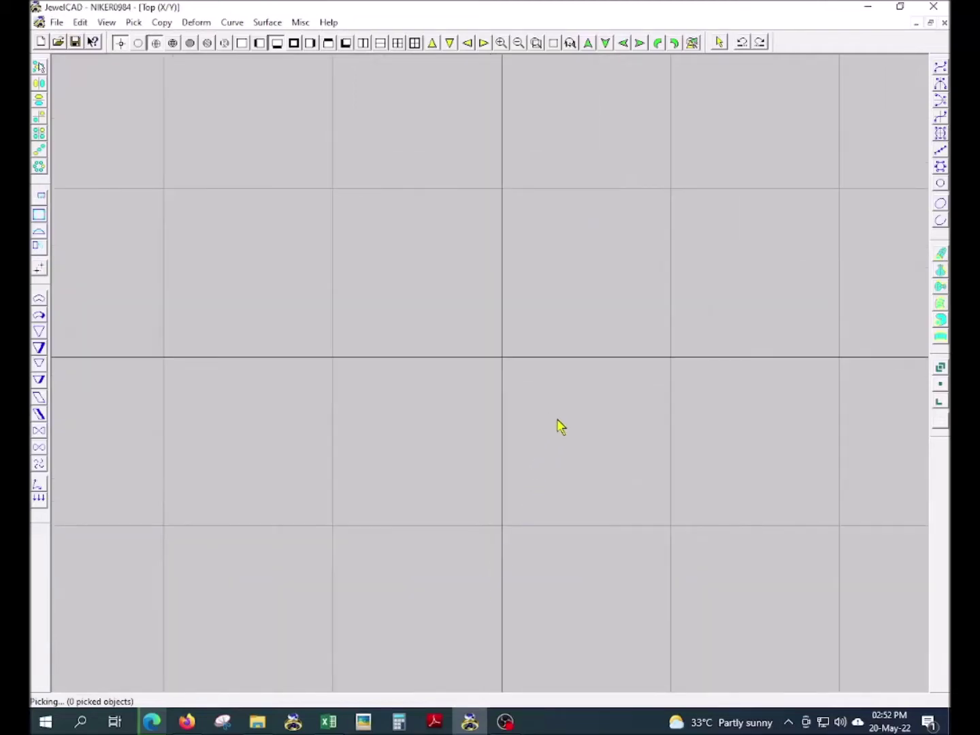
click(575, 310)
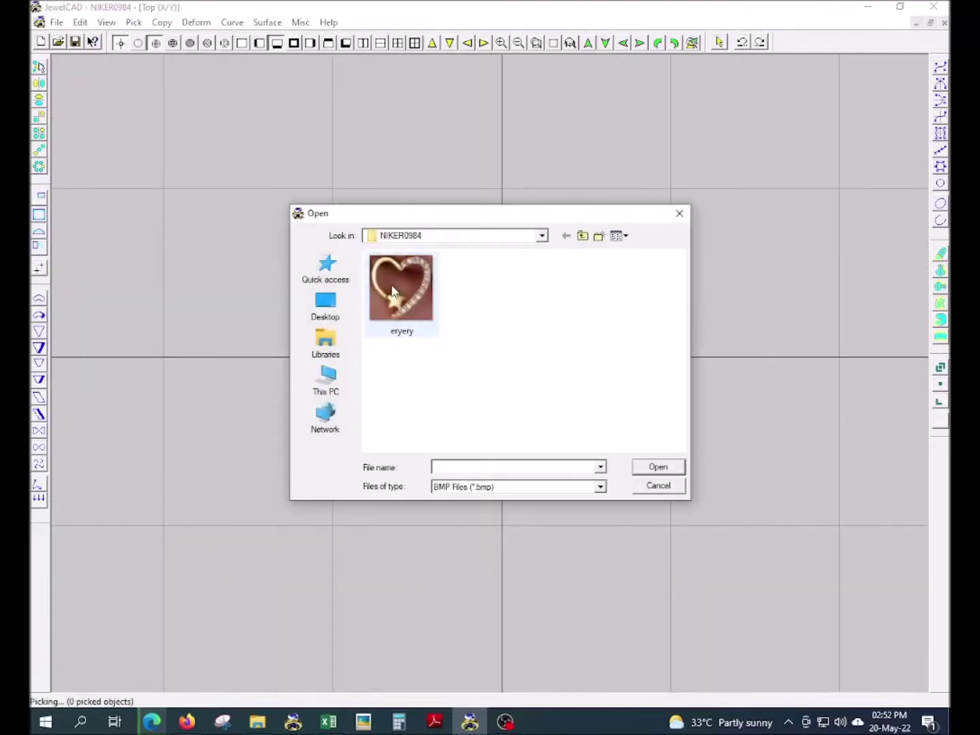
double_click(394, 291)
click(481, 427)
key(Return)
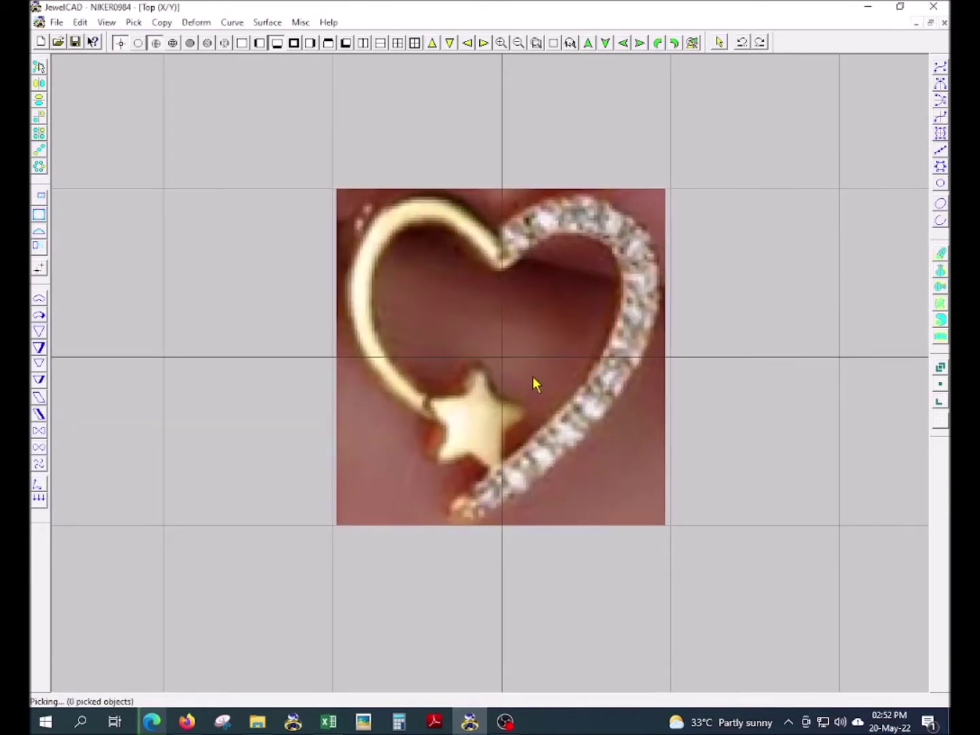
Step: Set the background image scale to 8 to shrink the photo
key(ctrl+b)
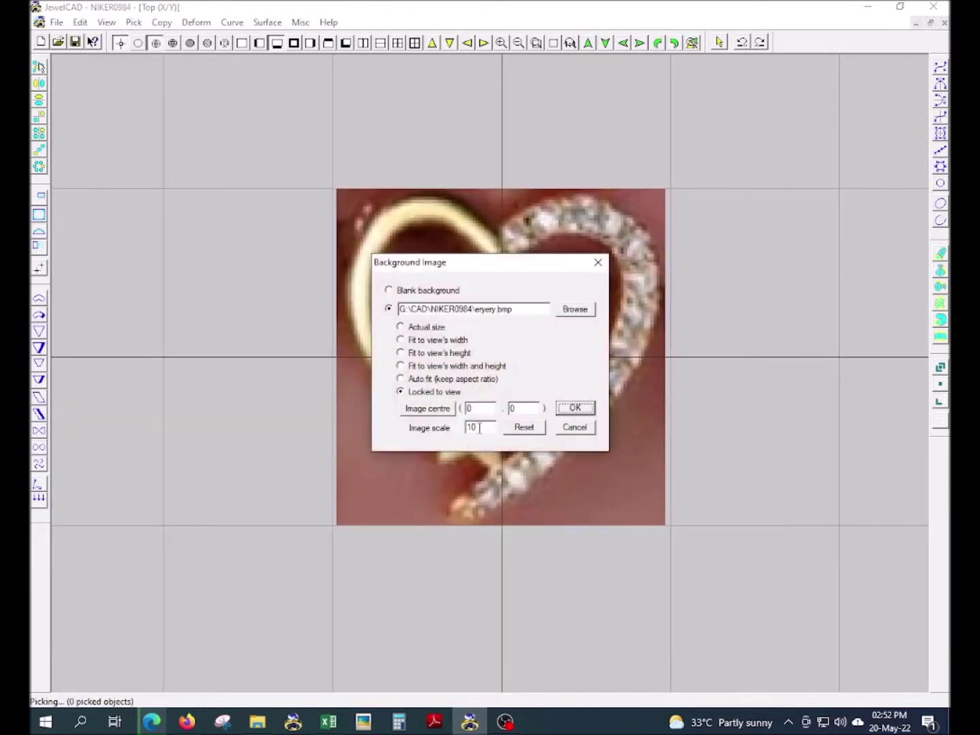
text(8)
key(Return)
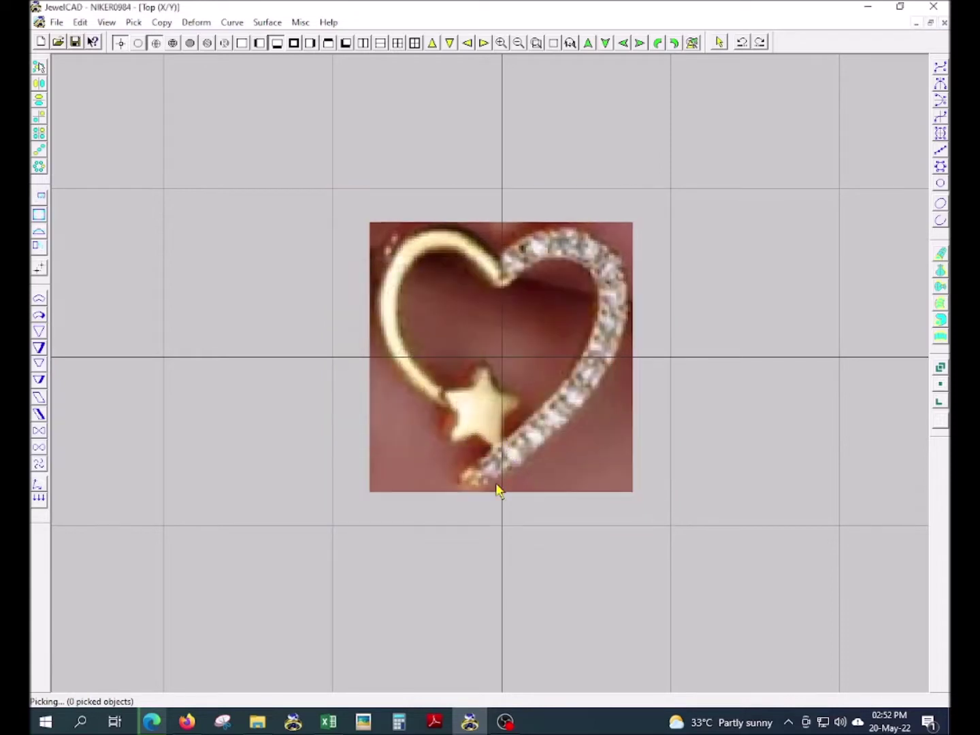
key(ctrl+e)
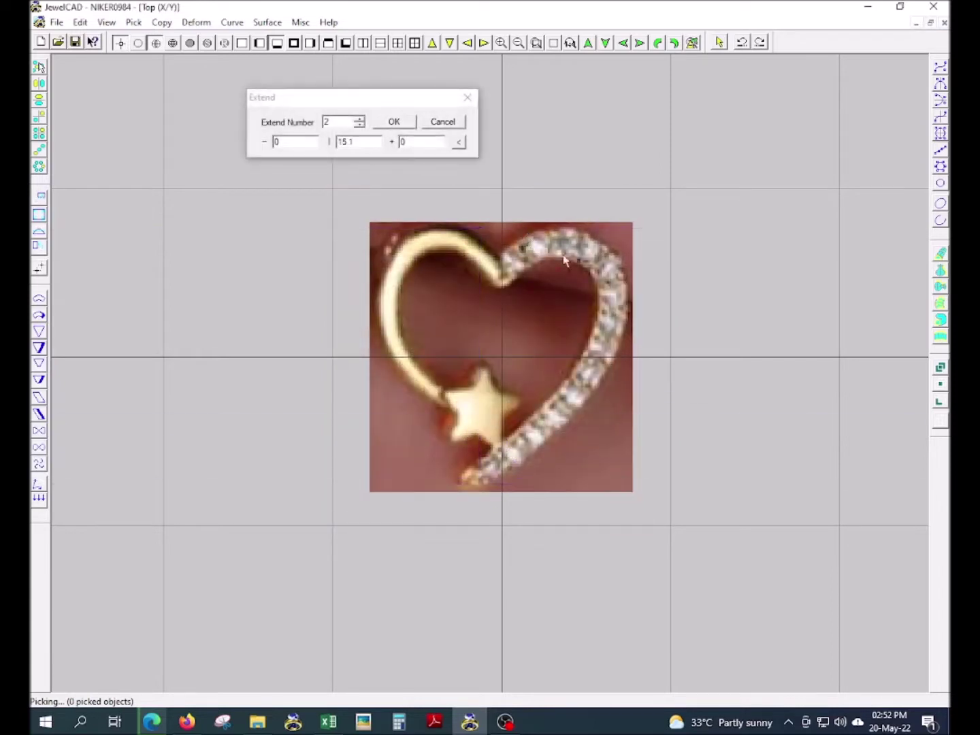
Step: Measure the diamond band's width on the photo with Extend guide lines
drag(598, 317, 630, 315)
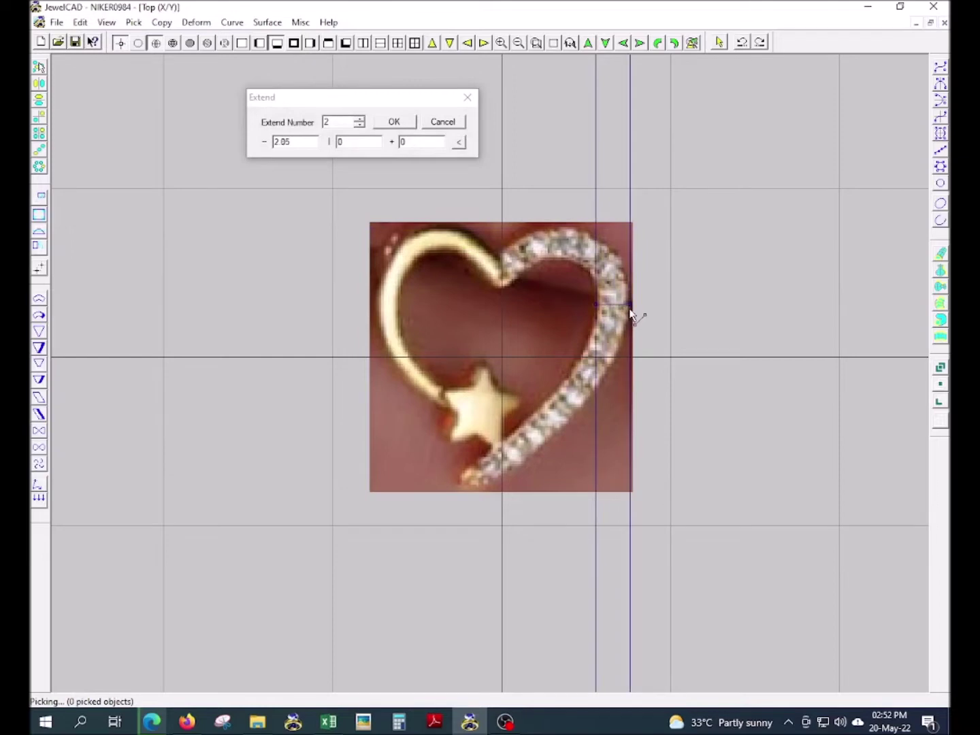
drag(630, 315, 599, 312)
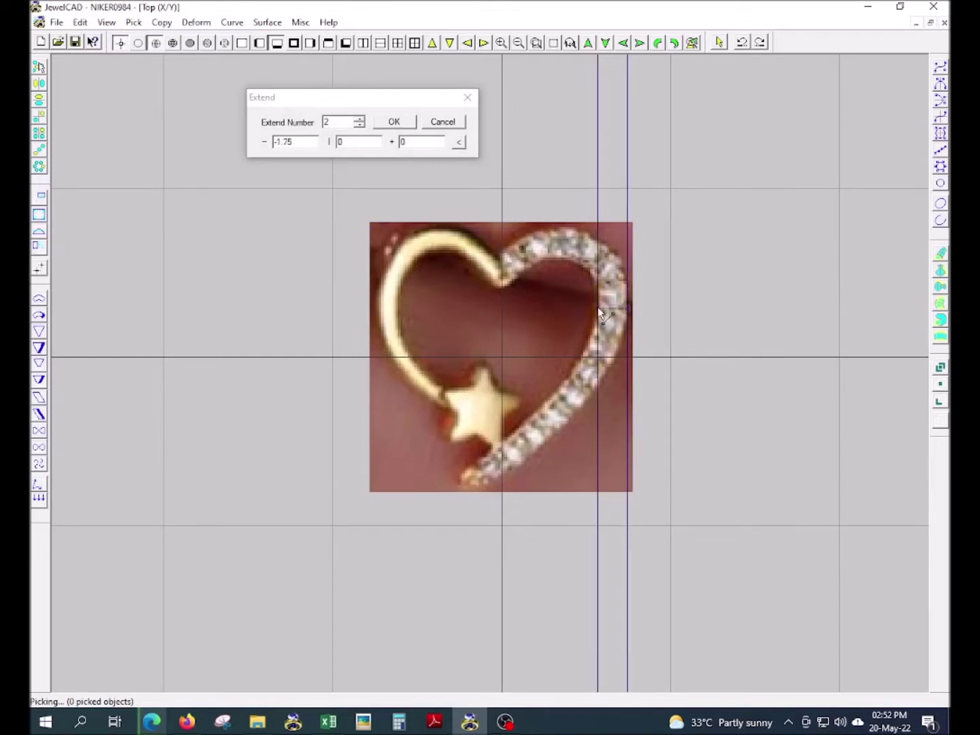
right_click(599, 313)
scroll(494, 488, up, 1)
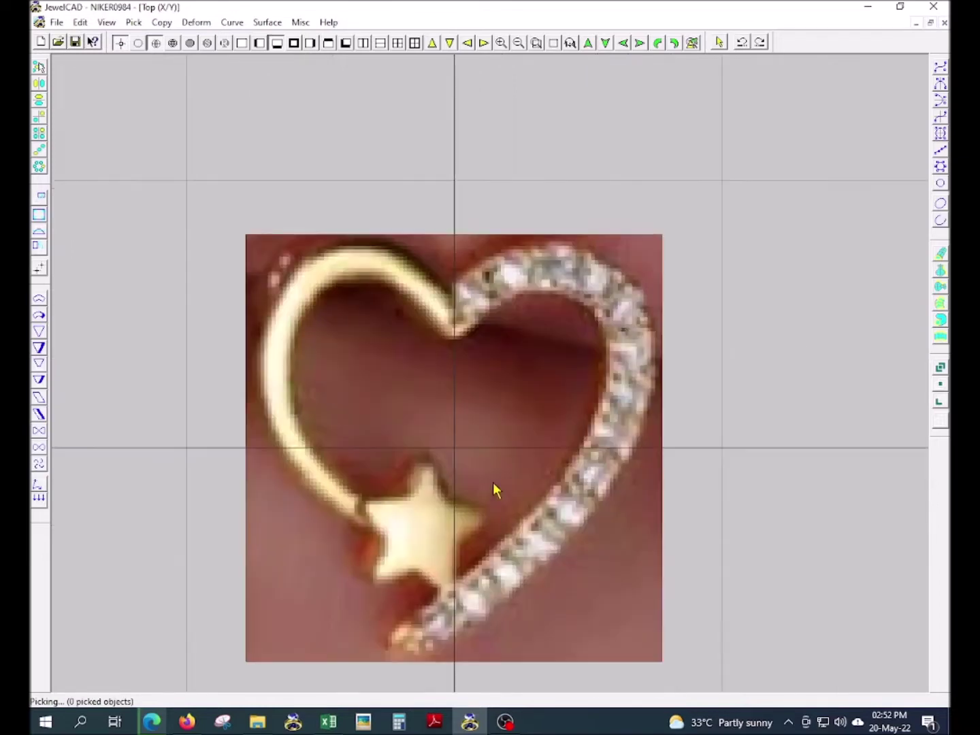
Step: Rescale the background photo so it sits centred on the grid
key(ctrl+b)
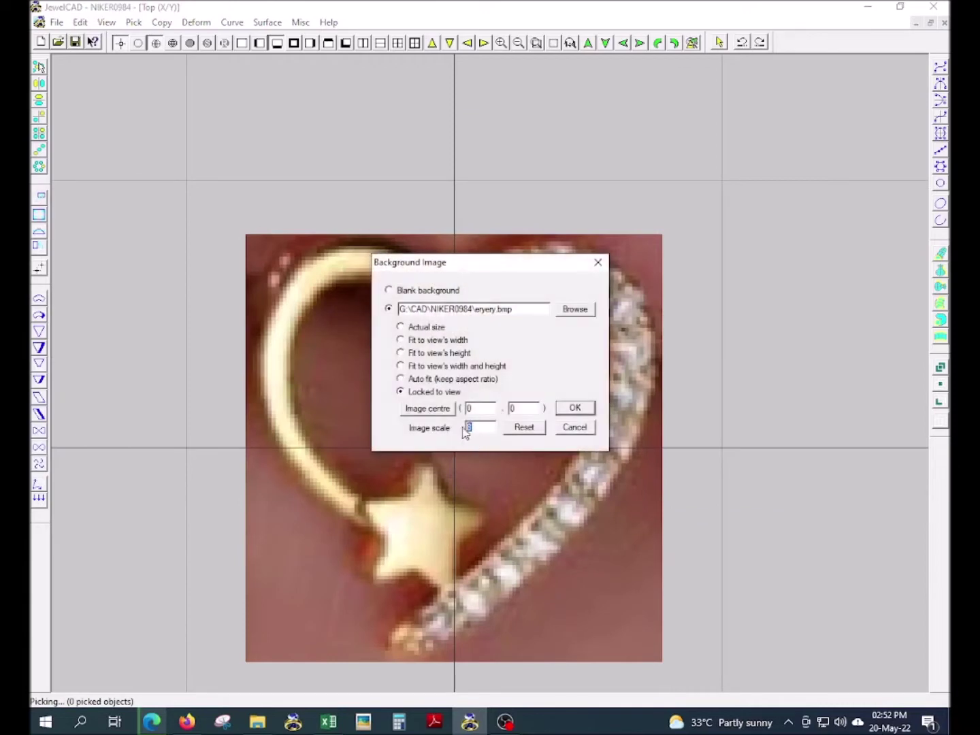
click(575, 407)
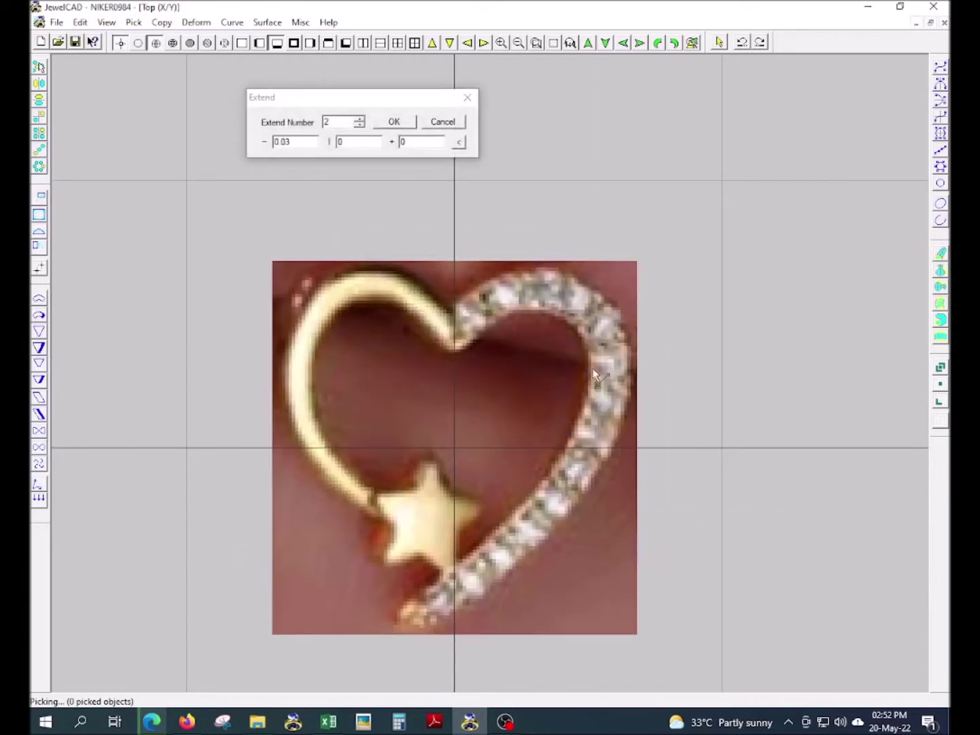
right_click(640, 383)
scroll(478, 506, down, 1)
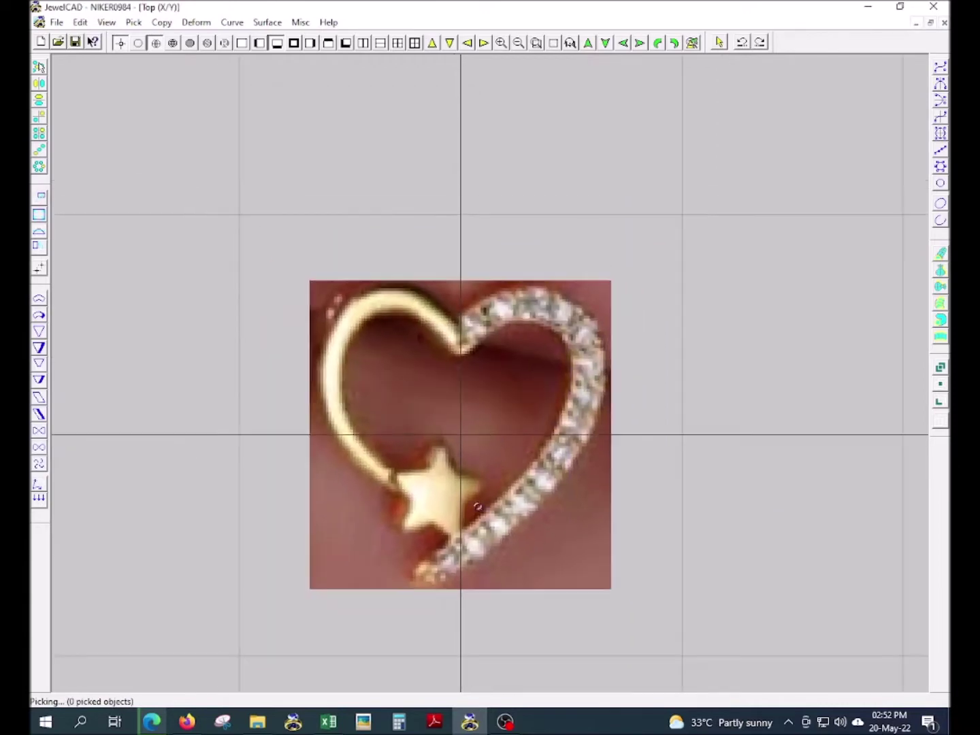
scroll(478, 507, up, 1)
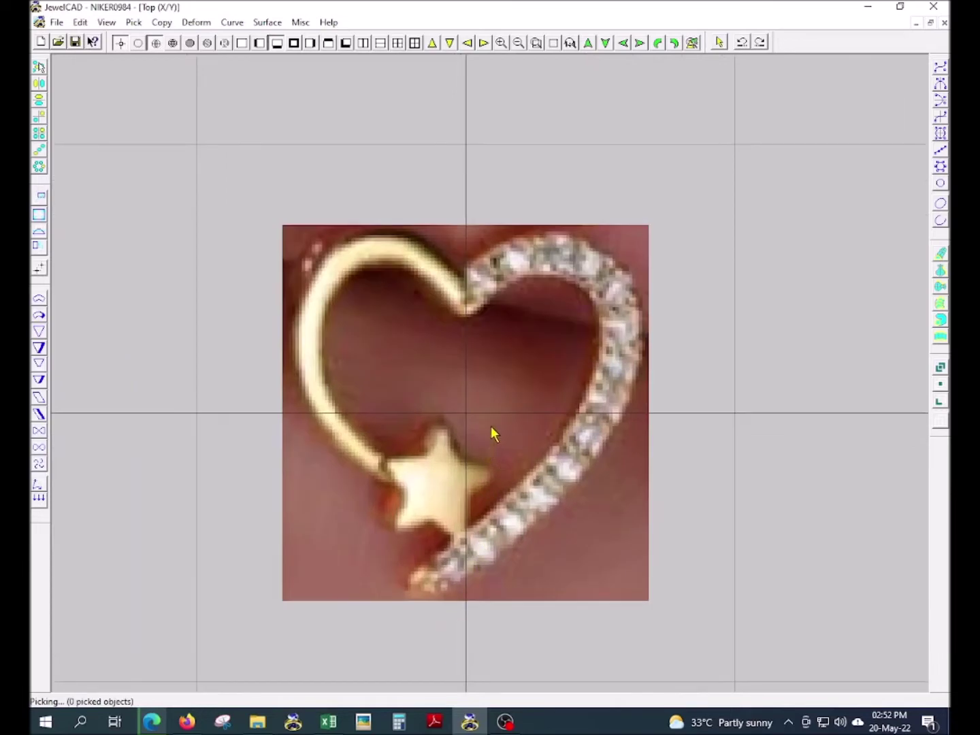
key(ctrl+f)
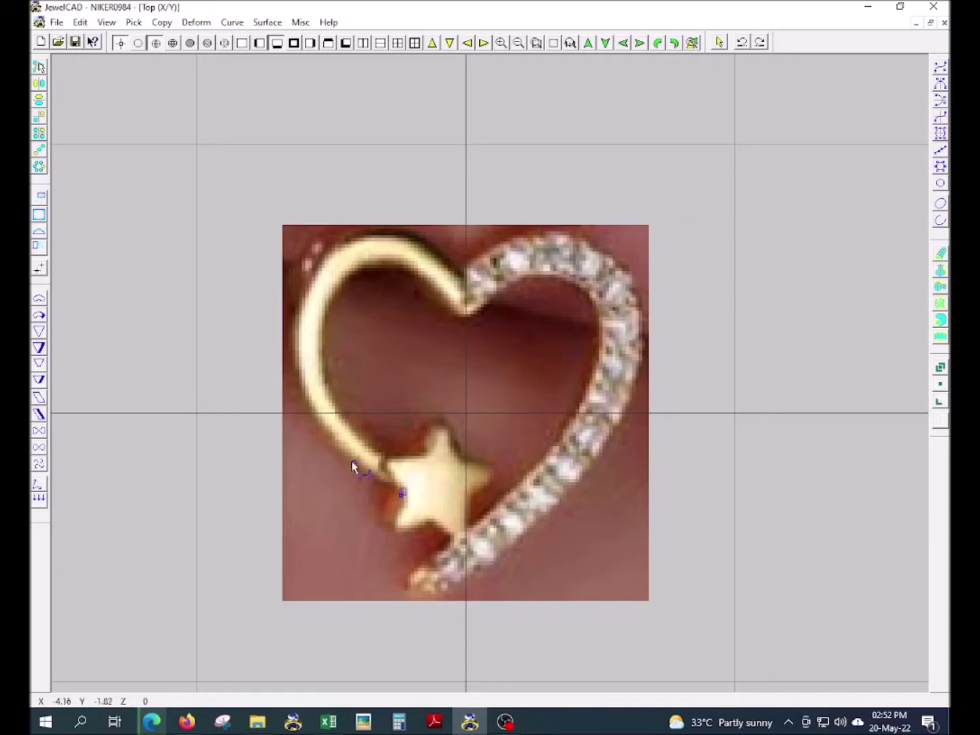
Step: Trace a curve from beside the star, over the heart's top, down to the bottom tip
click(318, 253)
click(462, 270)
key(Escape)
click(511, 222)
click(652, 291)
click(634, 408)
click(562, 503)
click(481, 570)
right_click(427, 603)
Step: Move the heart outline curve to Layer 9
key(ctrl+l)
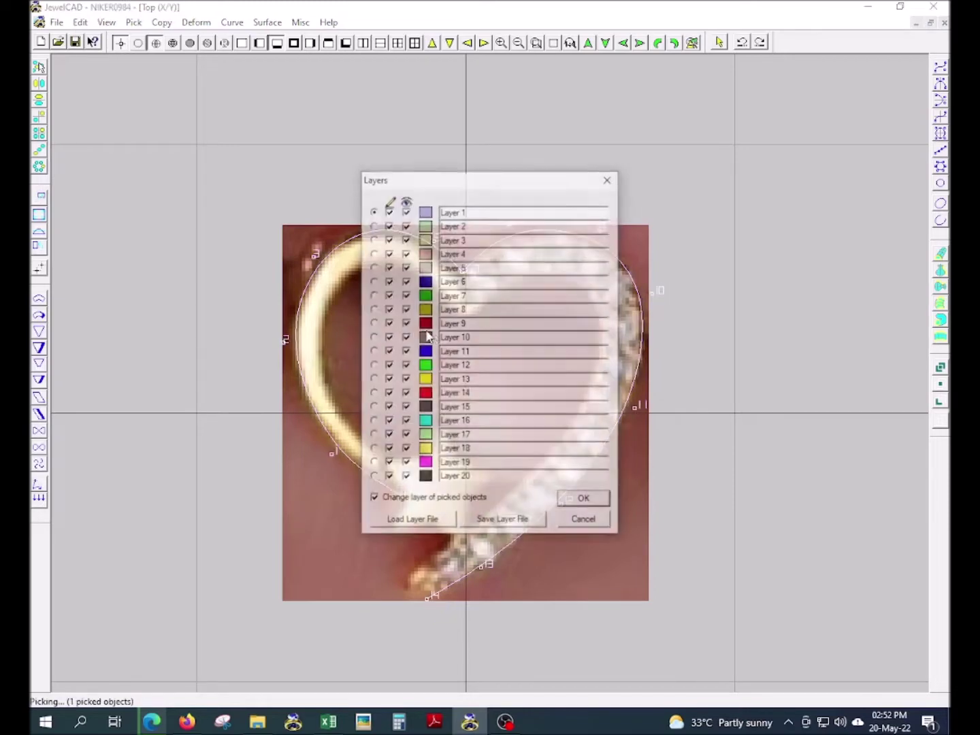
click(373, 323)
key(Return)
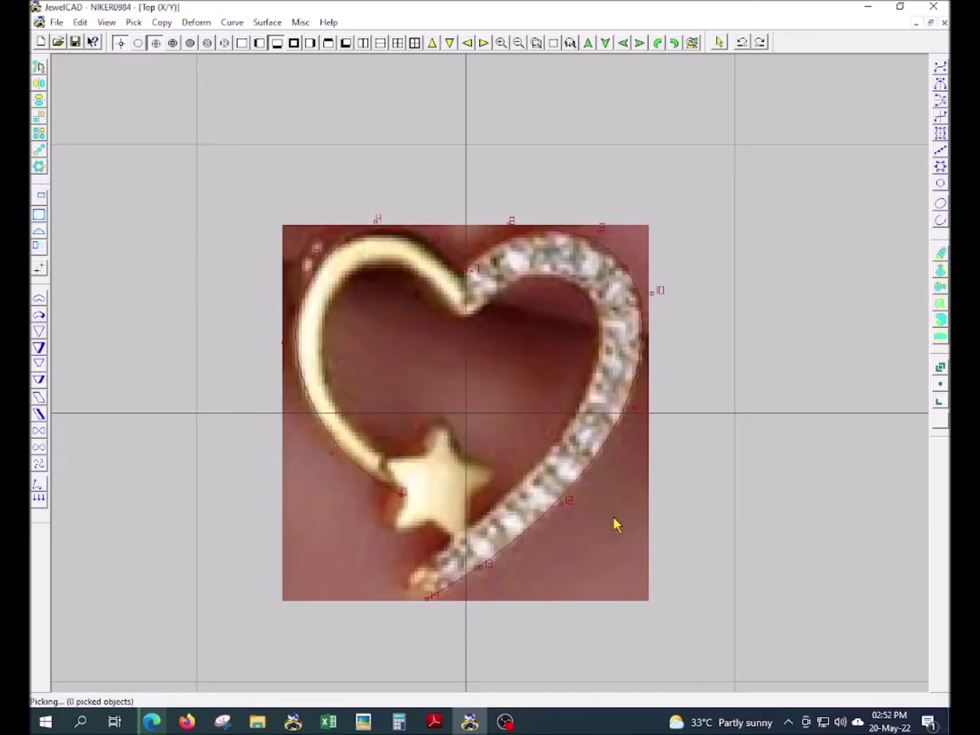
Step: Drag the heart curve's control points onto the heart edge and diamond band
scroll(545, 565, up, 2)
drag(266, 580, 309, 572)
scroll(485, 397, down, 2)
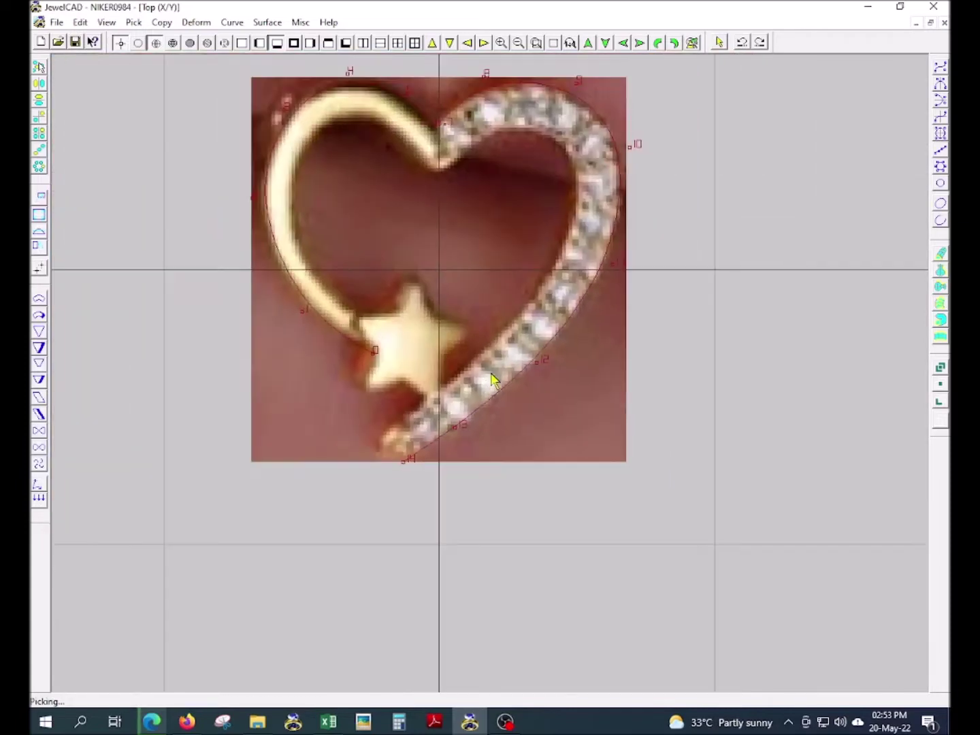
scroll(492, 363, up, 2)
drag(492, 362, 548, 530)
drag(529, 401, 535, 402)
scroll(545, 401, down, 1)
scroll(620, 258, down, 1)
scroll(544, 359, up, 3)
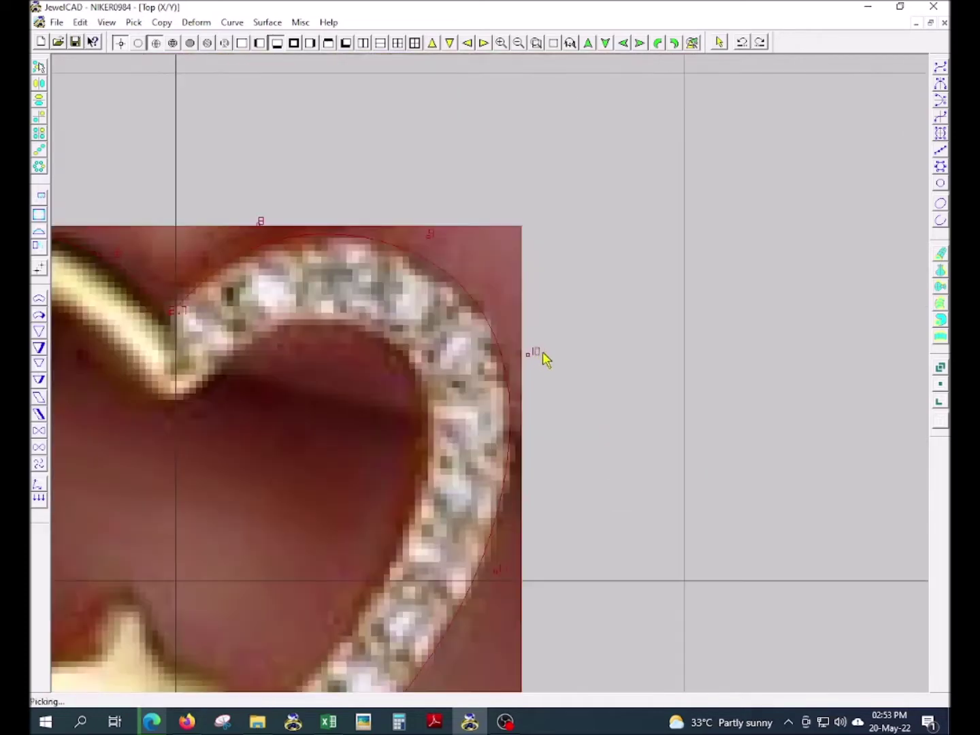
scroll(544, 493, down, 1)
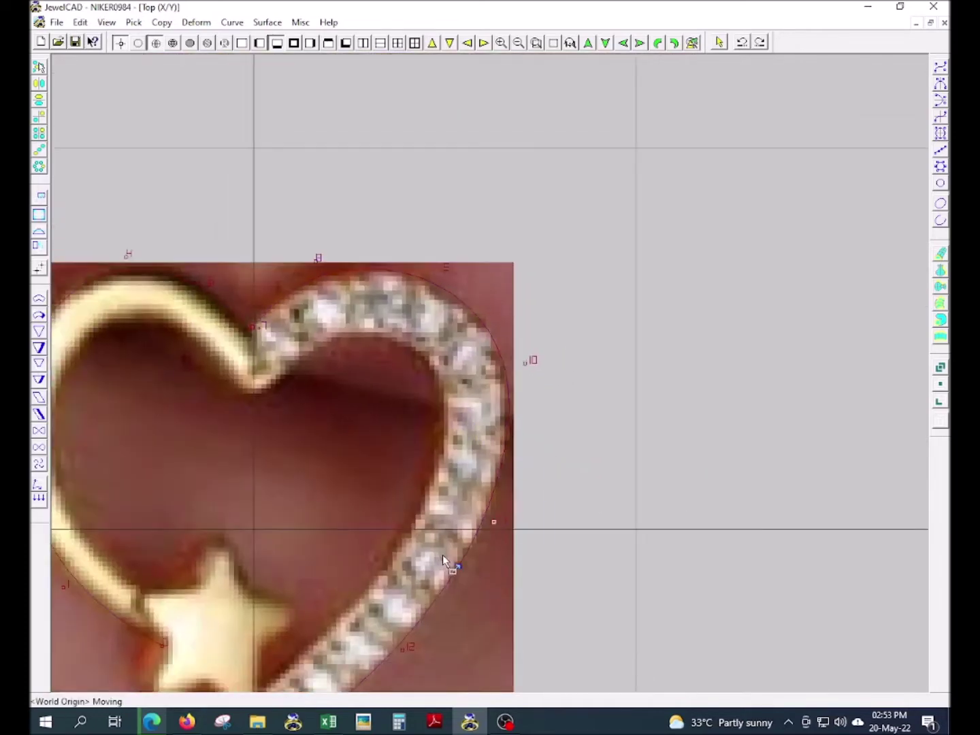
drag(291, 266, 257, 301)
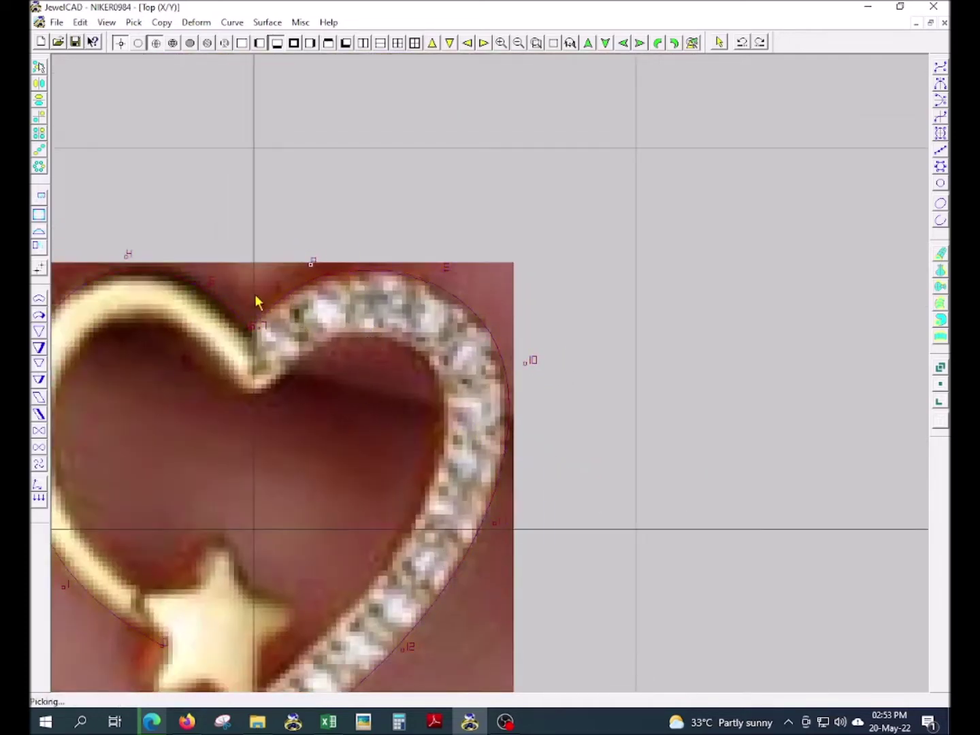
scroll(200, 290, up, 2)
scroll(292, 386, down, 1)
Step: Snap points onto the gold arc and settle the curve's end point against the star
click(400, 466)
click(393, 465)
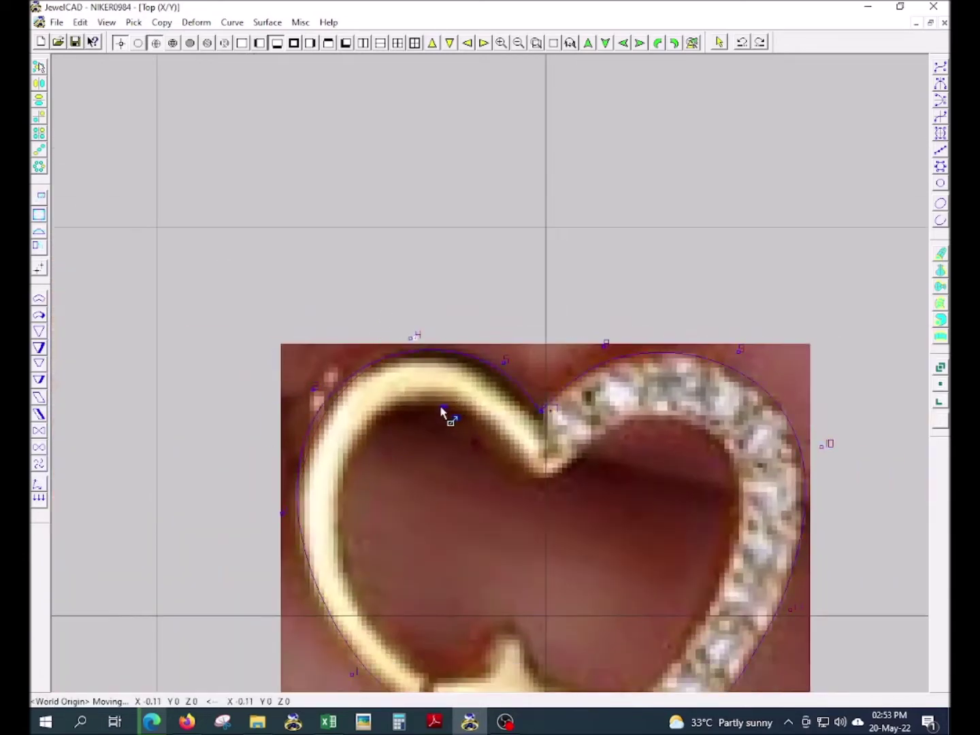
scroll(569, 383, up, 2)
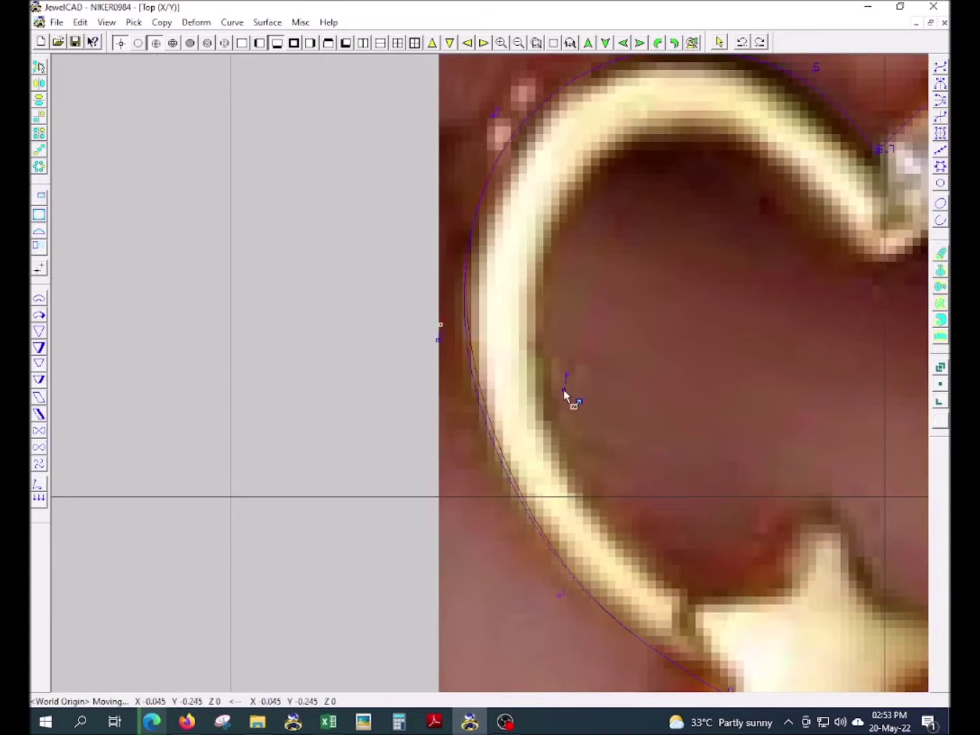
scroll(564, 398, down, 1)
click(580, 502)
click(575, 505)
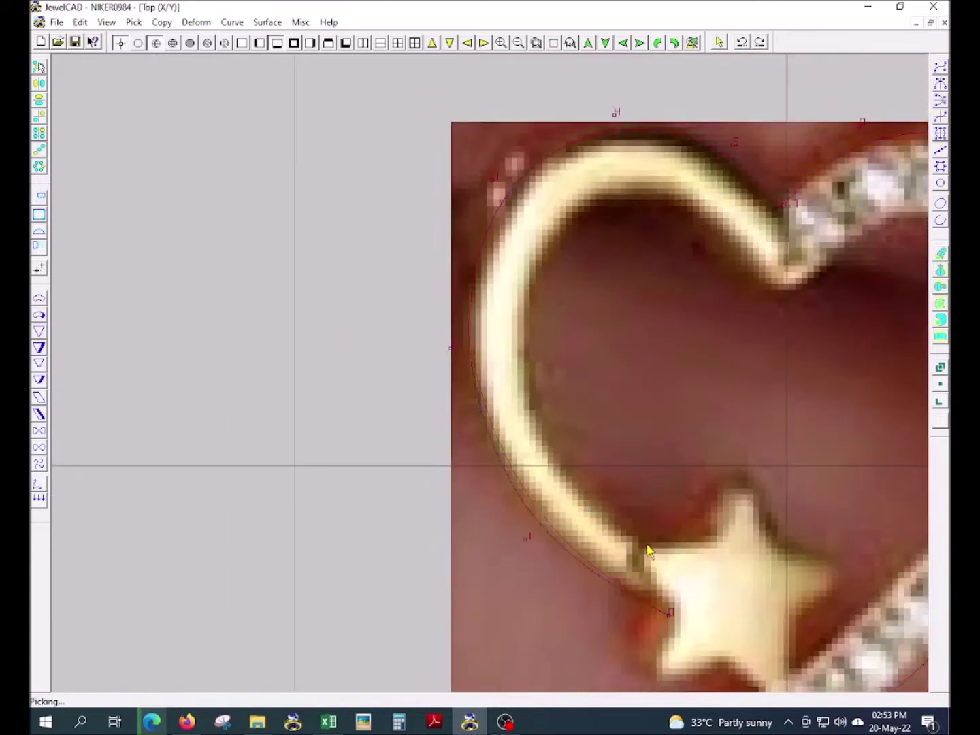
click(701, 650)
click(721, 656)
click(470, 580)
click(501, 567)
scroll(577, 317, down, 1)
scroll(563, 241, down, 1)
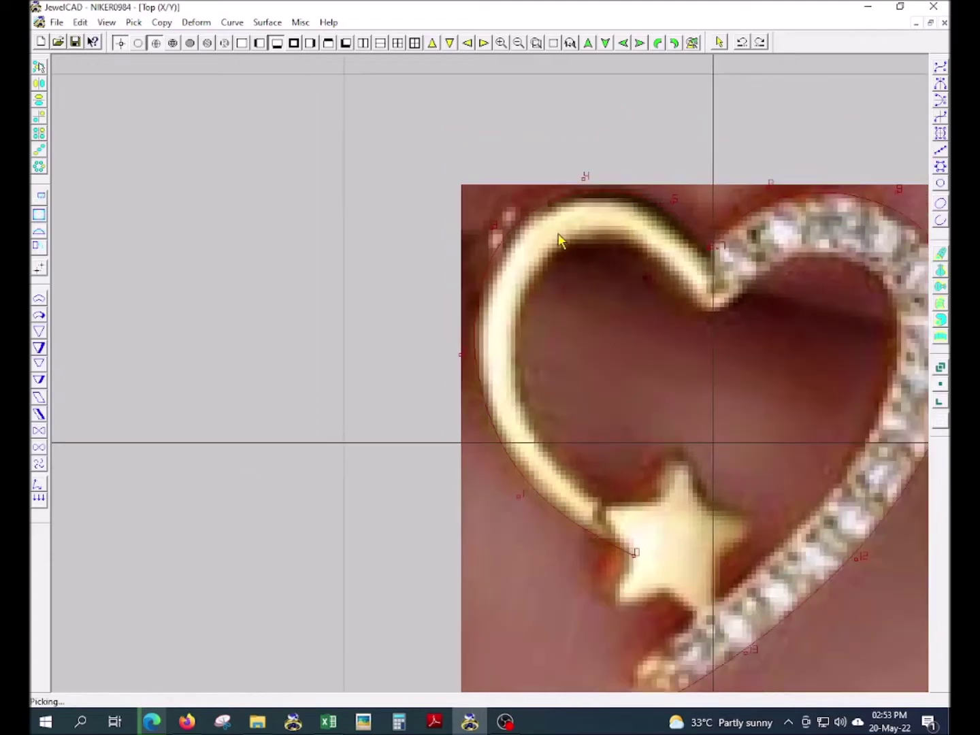
click(711, 252)
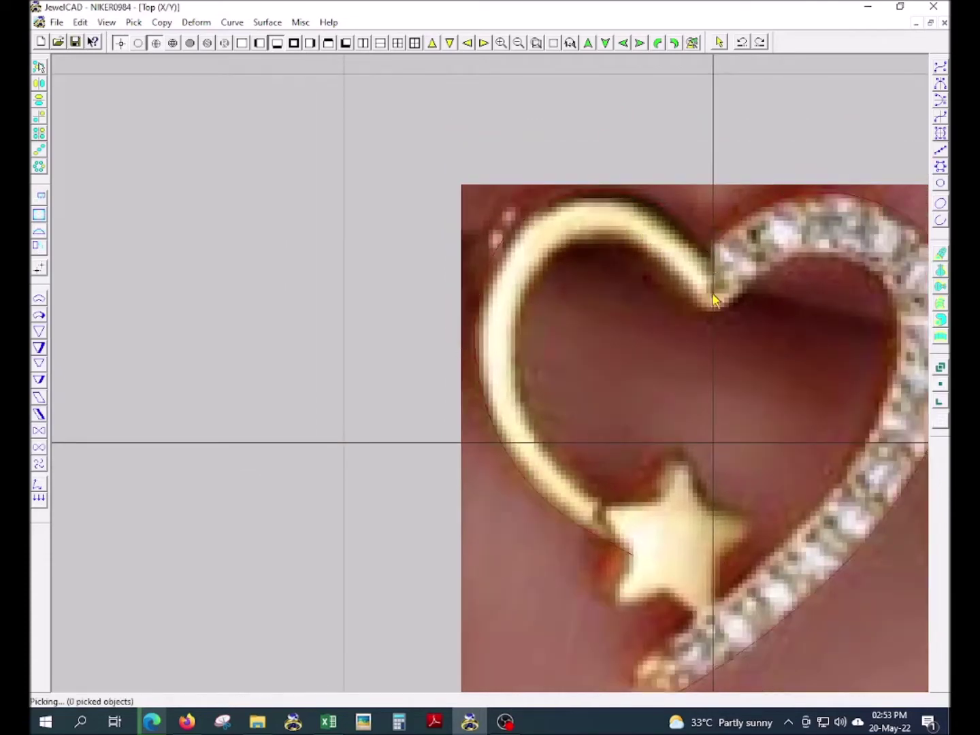
Step: Offset the heart curve to both sides, creating inner and outer copies
key(o)
key(Return)
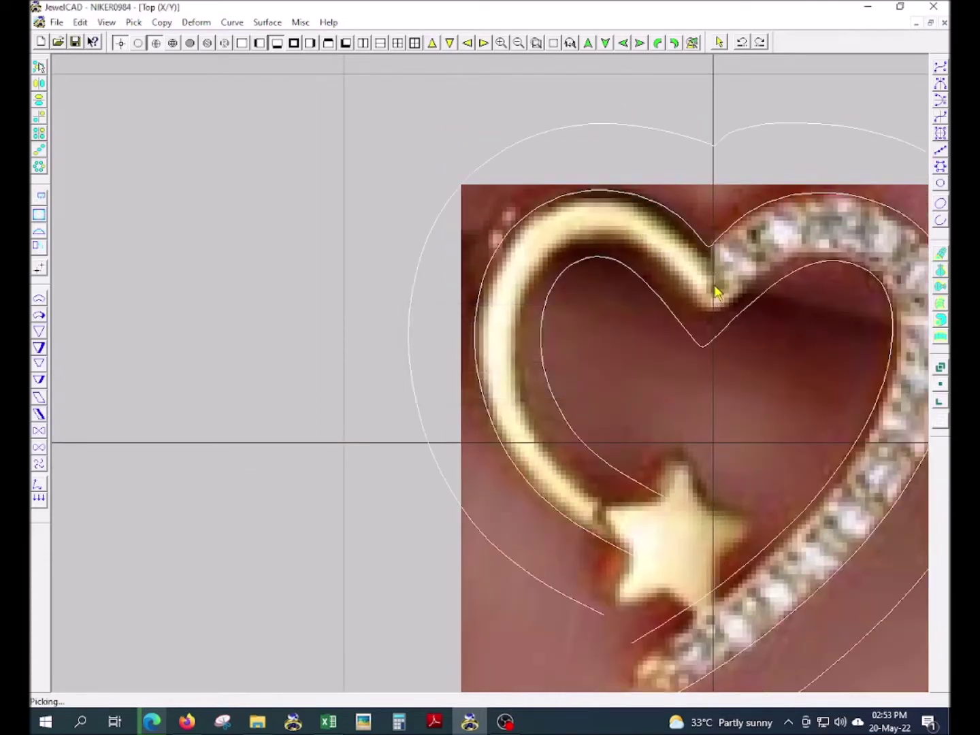
click(715, 180)
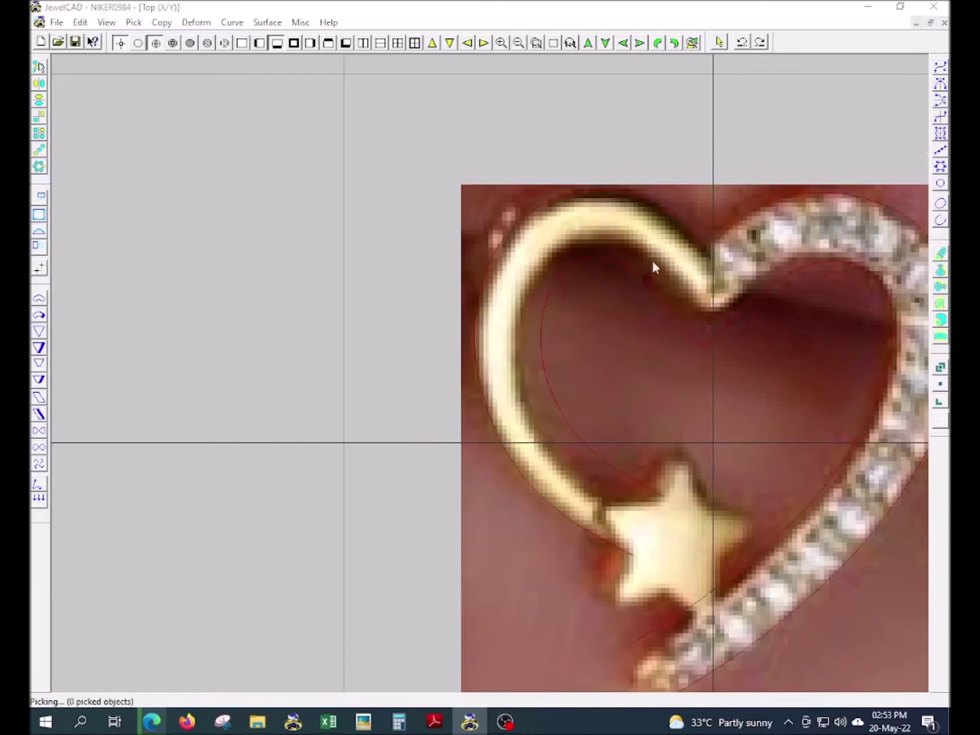
Step: Hide the pendant photo by switching to a blank background
key(ctrl+b)
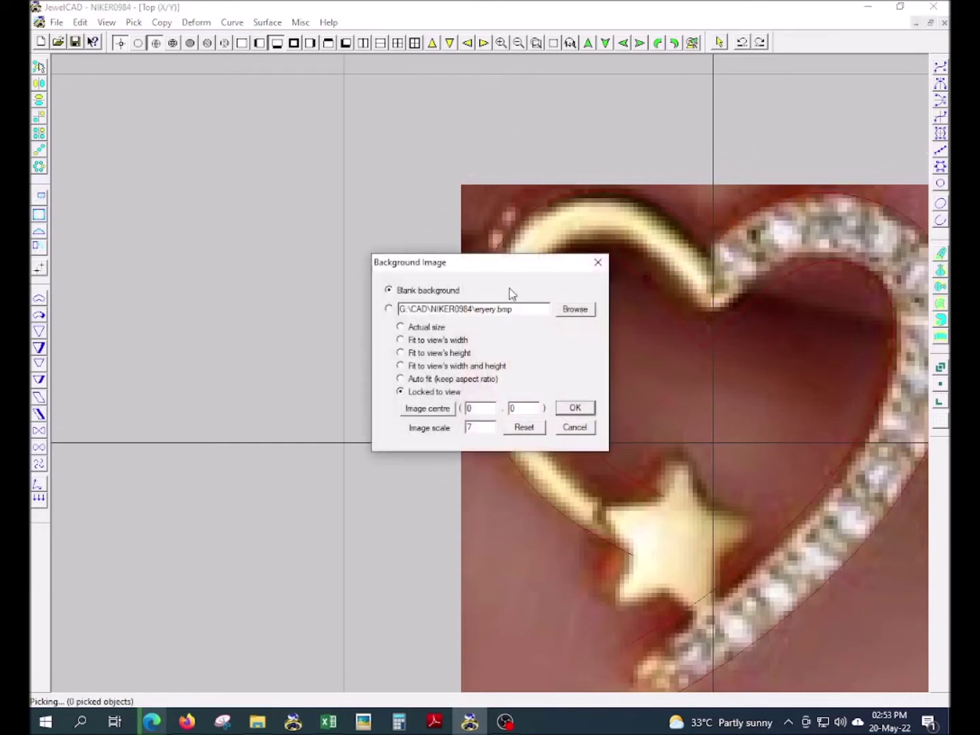
key(Return)
scroll(731, 343, down, 1)
Step: Reshape both hearts at point 11 and delete the middle heart curve
drag(759, 382, 873, 476)
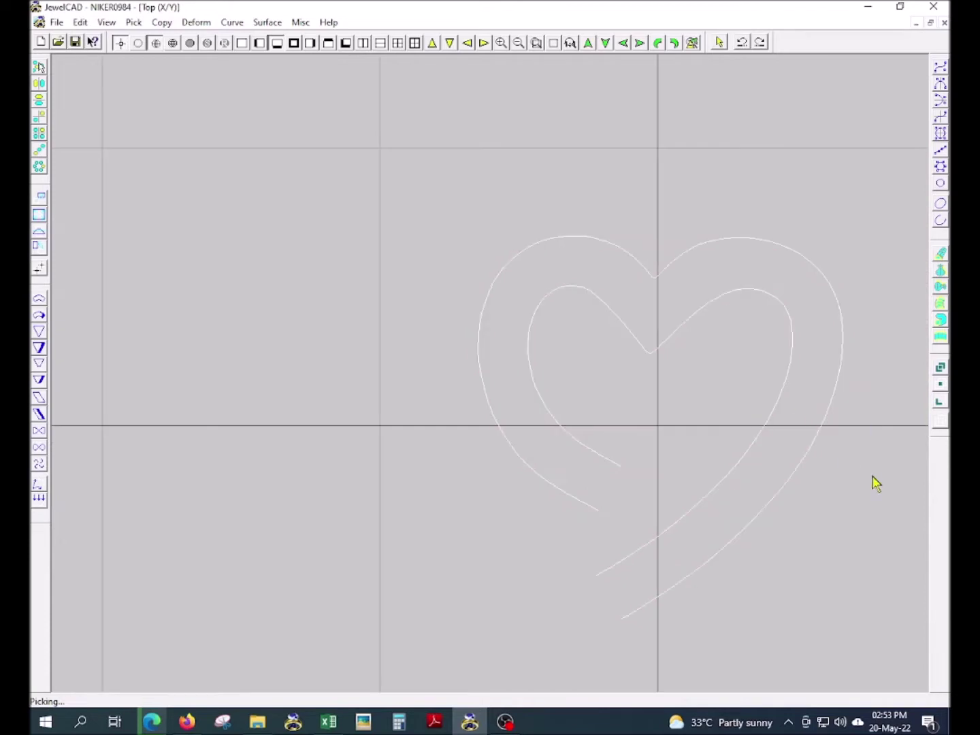
scroll(523, 463, up, 2)
drag(532, 408, 542, 411)
click(538, 290)
key(Delete)
Step: Adjust point 12 and the lower-left points, pulling the heart's left side outward
scroll(495, 370, down, 1)
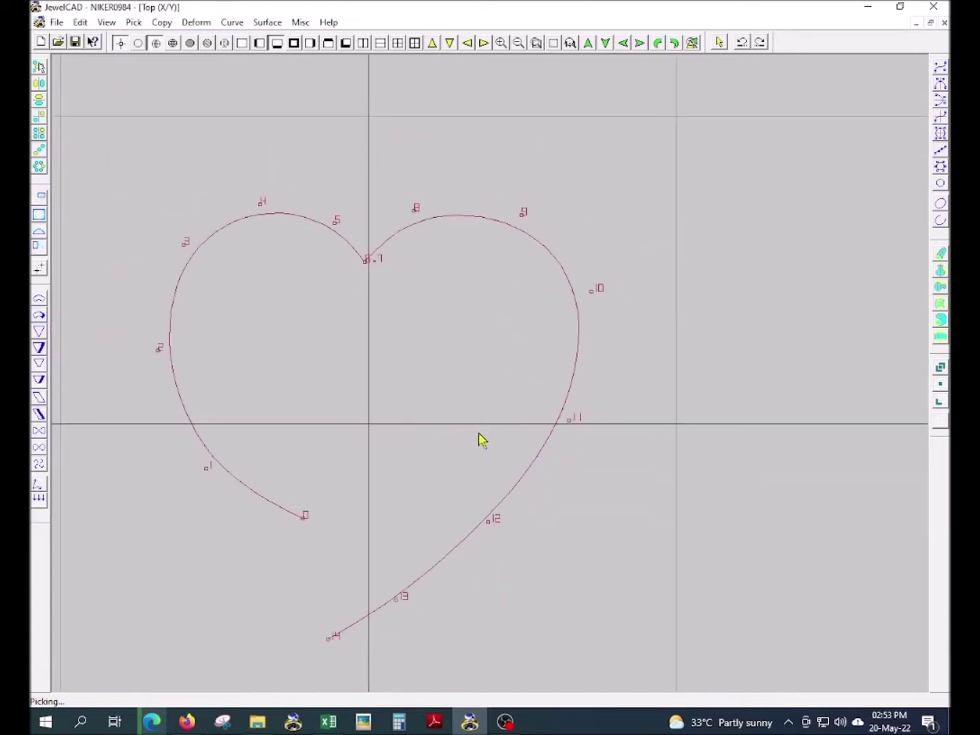
scroll(495, 512, up, 2)
drag(525, 439, 530, 449)
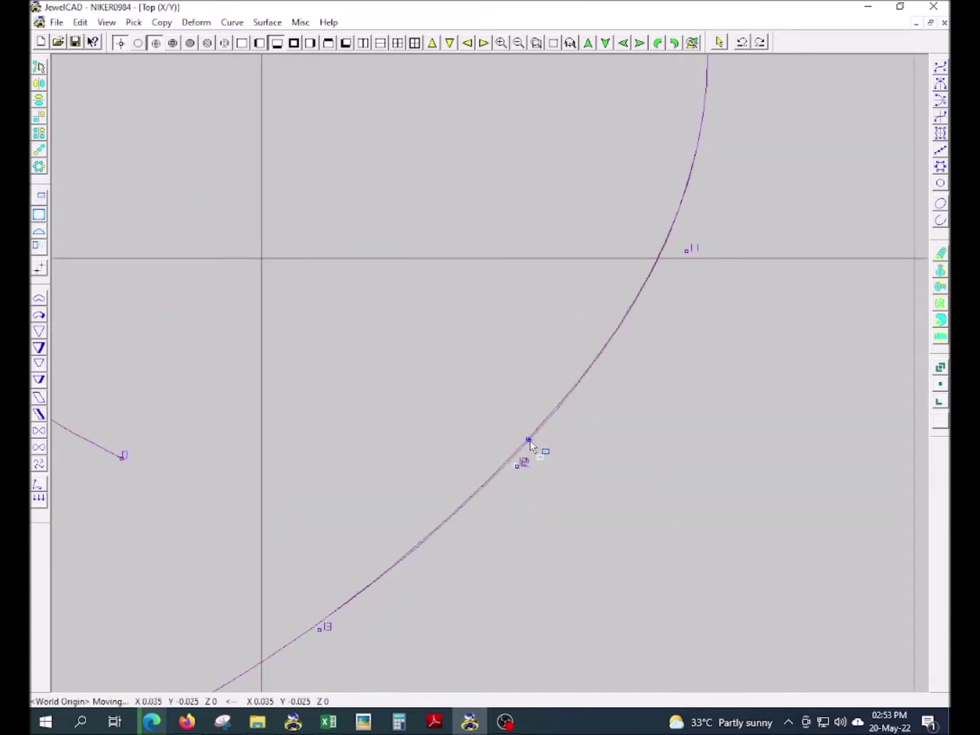
scroll(530, 449, down, 2)
scroll(296, 230, up, 1)
drag(384, 570, 385, 569)
drag(477, 370, 470, 373)
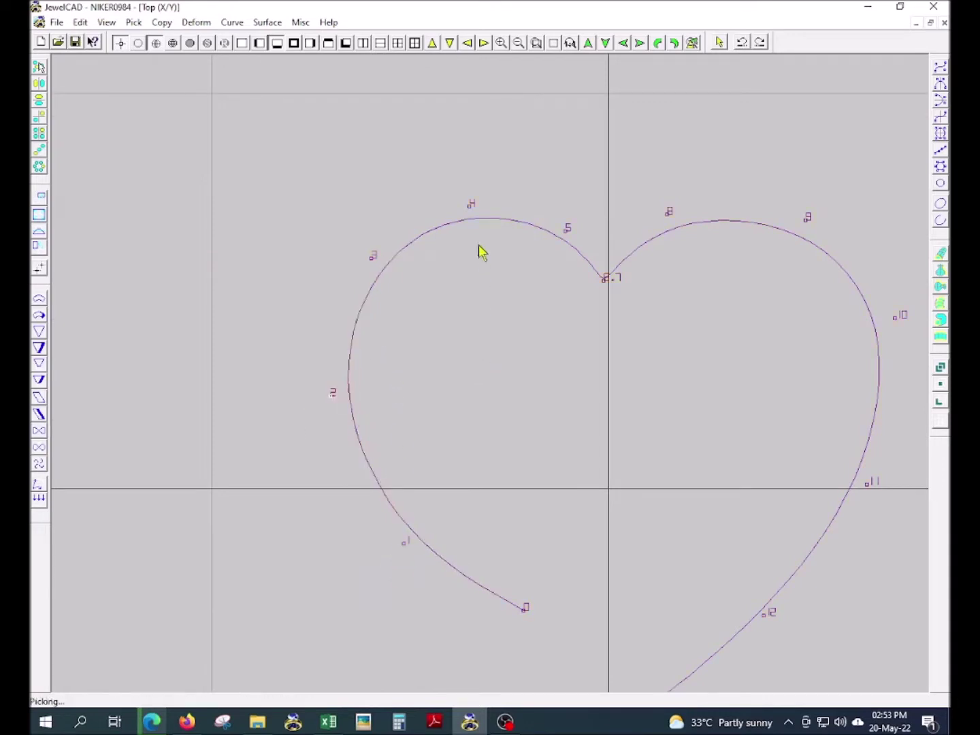
scroll(569, 497, up, 2)
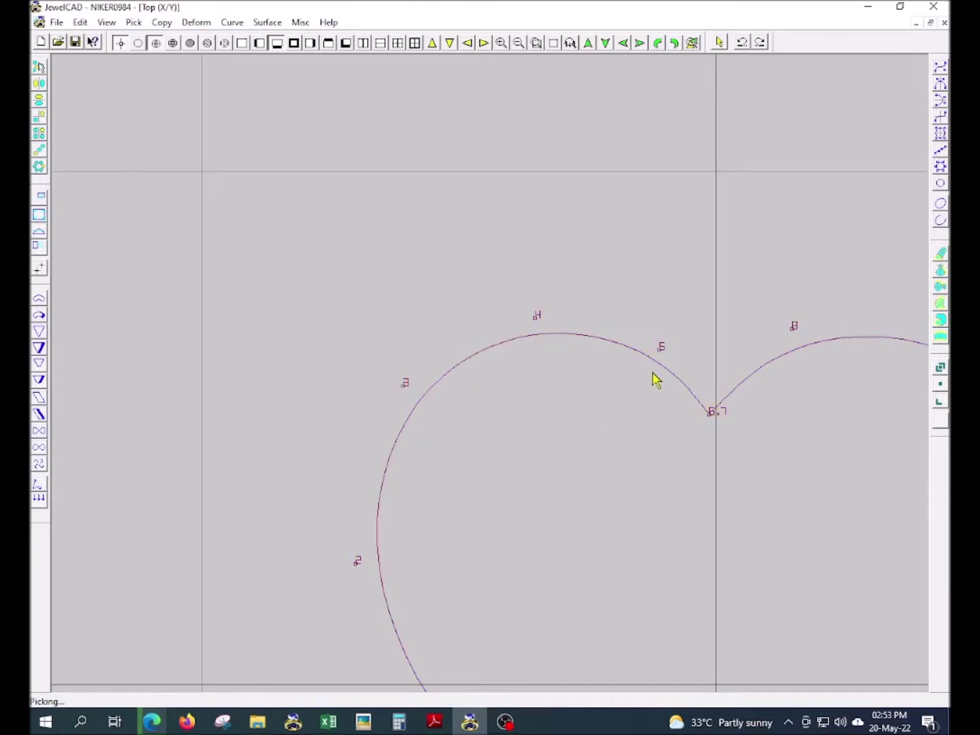
scroll(652, 378, down, 3)
Step: Select, deselect, then select all the heart curves
click(657, 364)
scroll(620, 400, down, 2)
scroll(615, 523, up, 3)
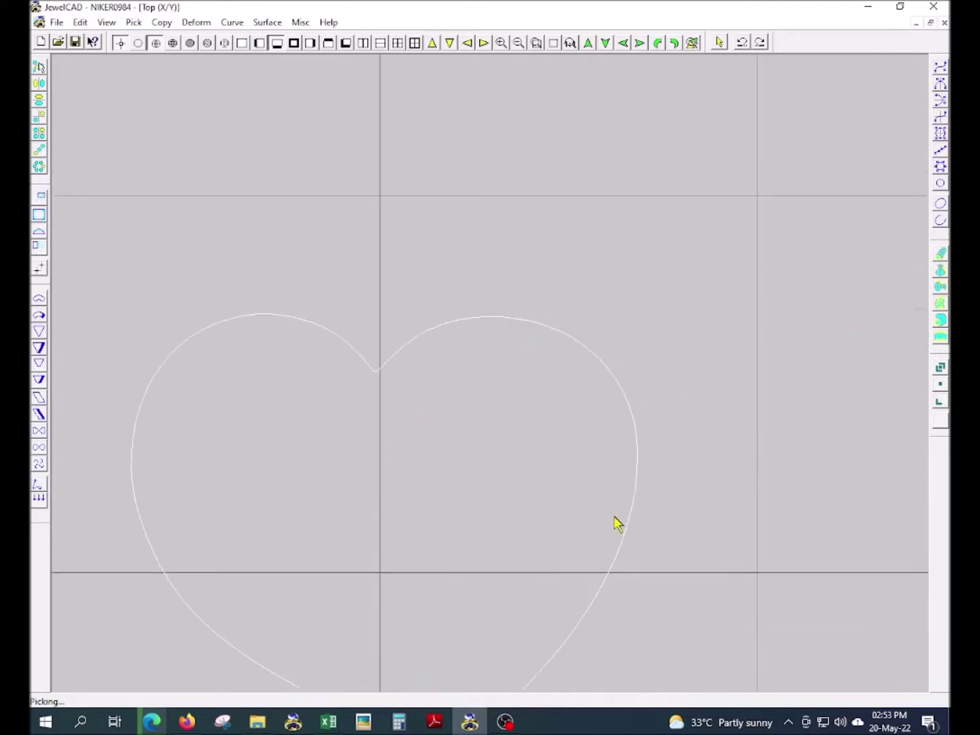
click(747, 452)
scroll(695, 485, down, 1)
scroll(754, 461, down, 1)
key(ctrl+a)
scroll(549, 524, up, 2)
Step: Undo trial offsets and offset the outer heart inward with radius 1
click(482, 547)
click(376, 452)
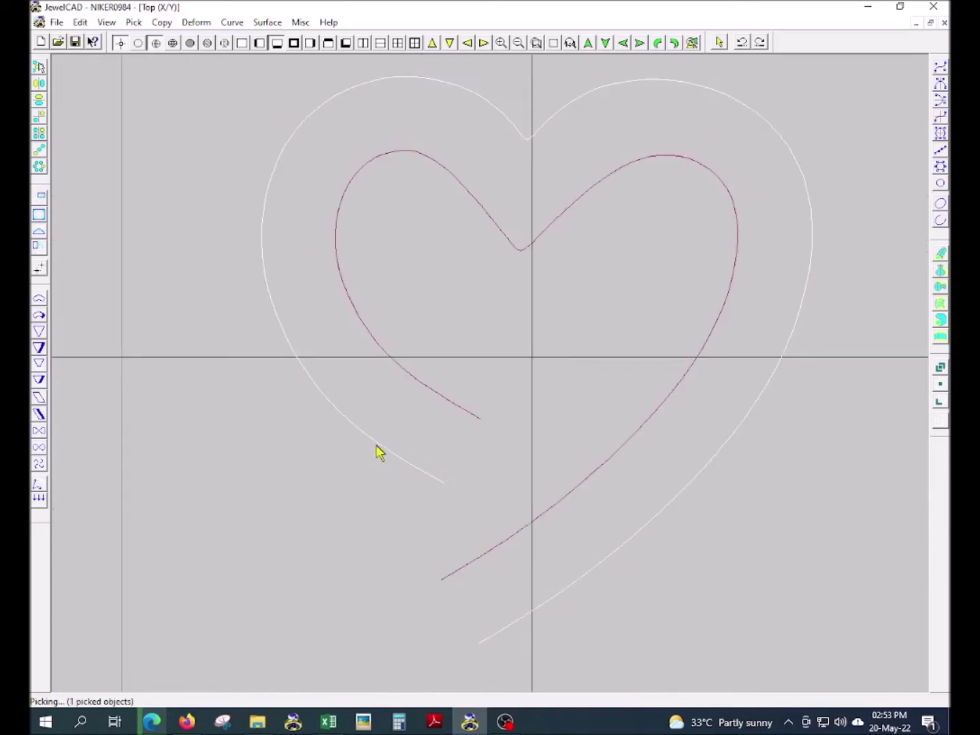
right_click(379, 453)
key(Return)
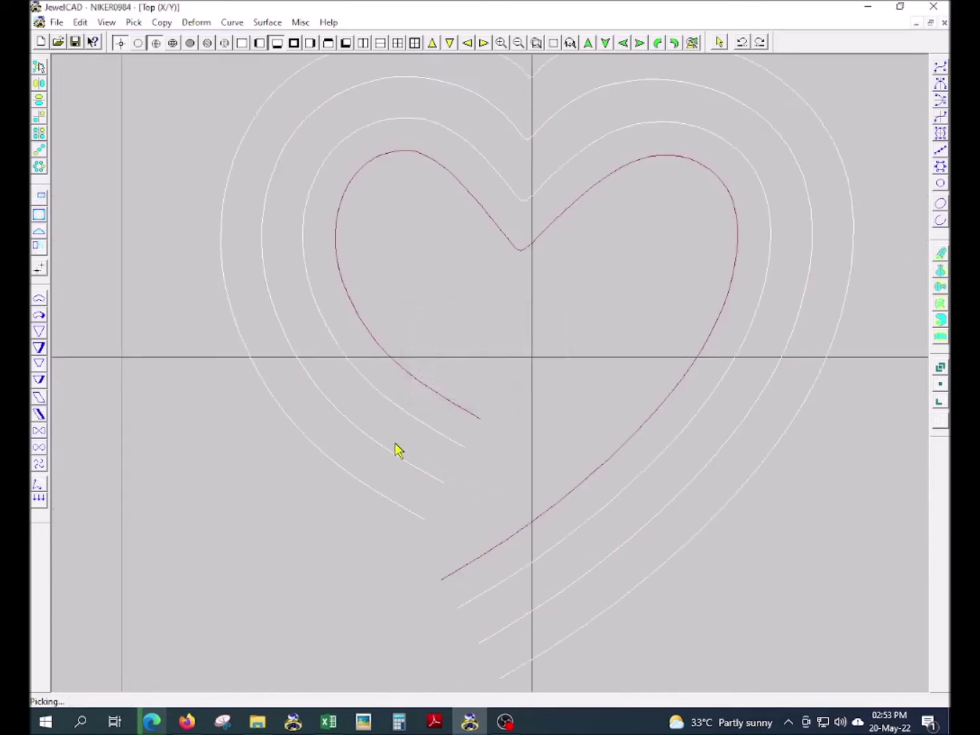
key(ctrl+z)
right_click(398, 450)
key(Return)
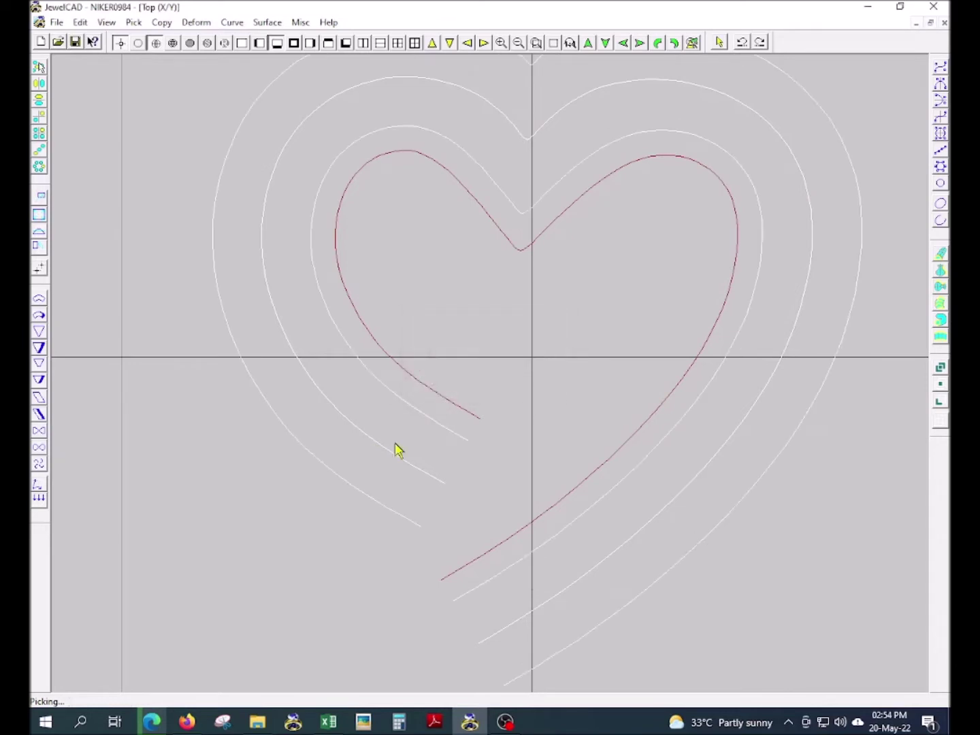
key(ctrl+z)
right_click(399, 450)
text(1.1)
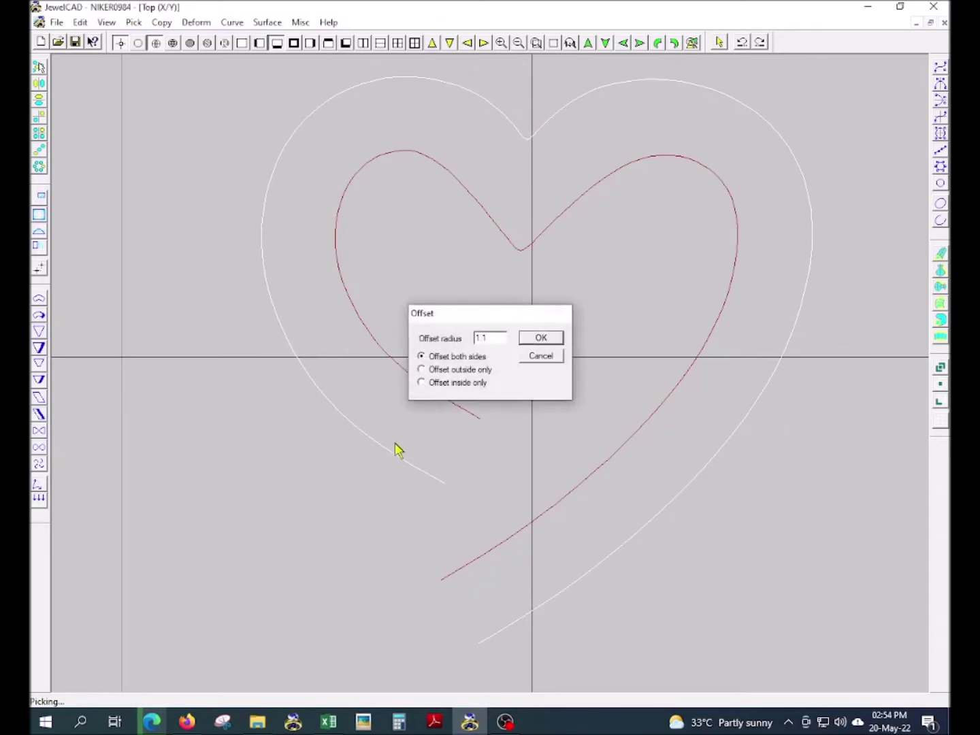
key(Return)
click(473, 416)
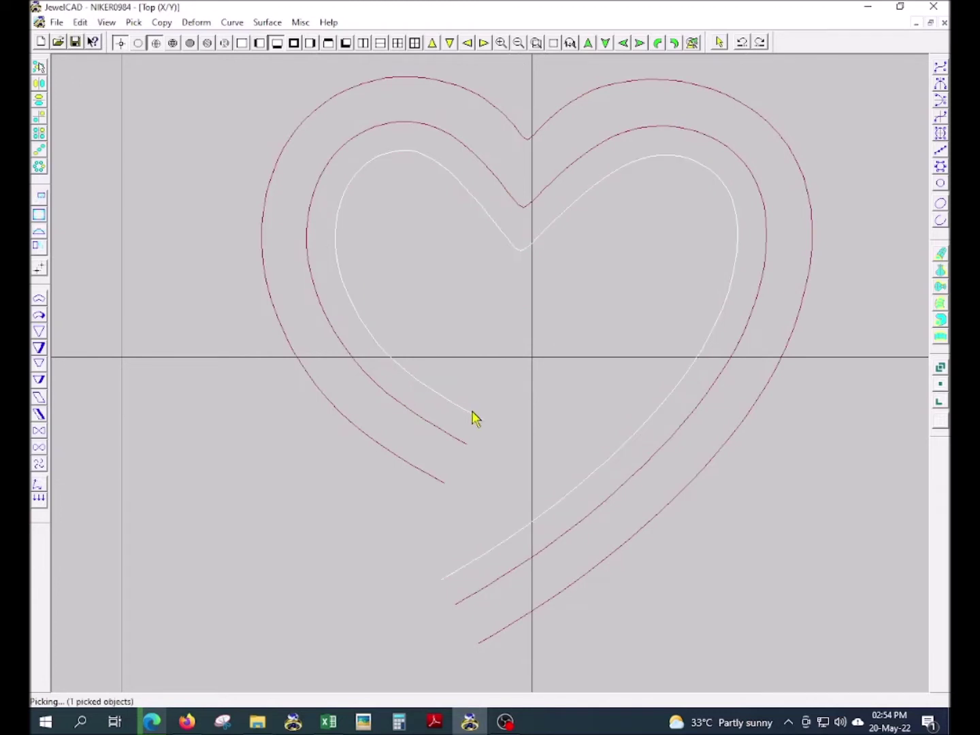
scroll(477, 422, up, 3)
Step: Move the inner heart's end point and points 2–4 outward and upward
drag(576, 356, 551, 407)
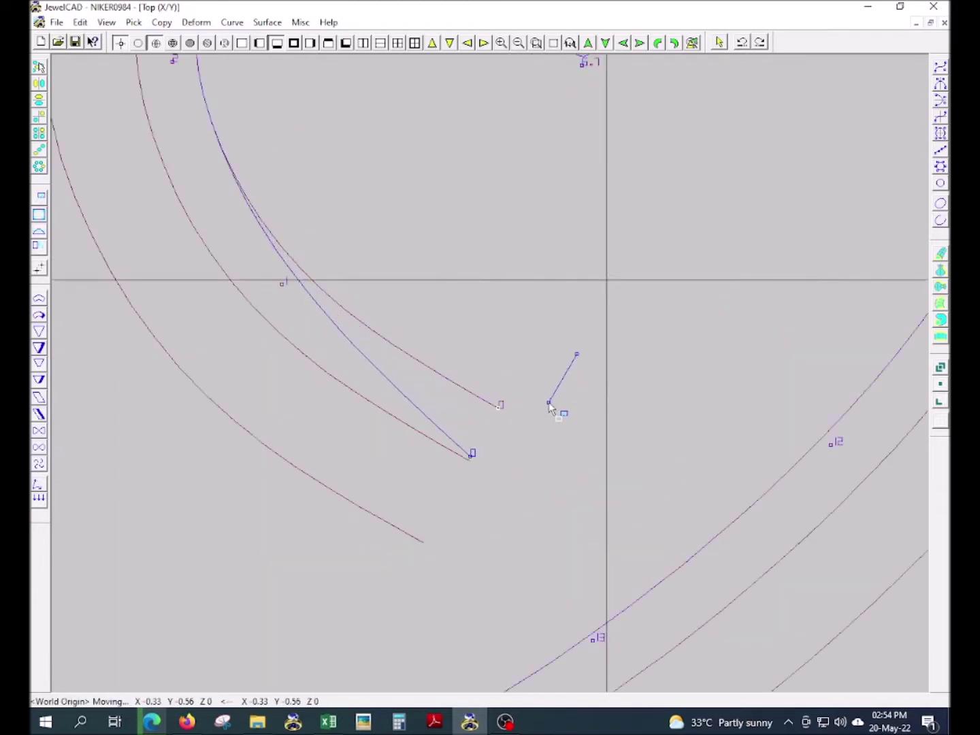
click(550, 407)
click(526, 274)
click(482, 310)
scroll(477, 313, down, 3)
scroll(327, 182, up, 3)
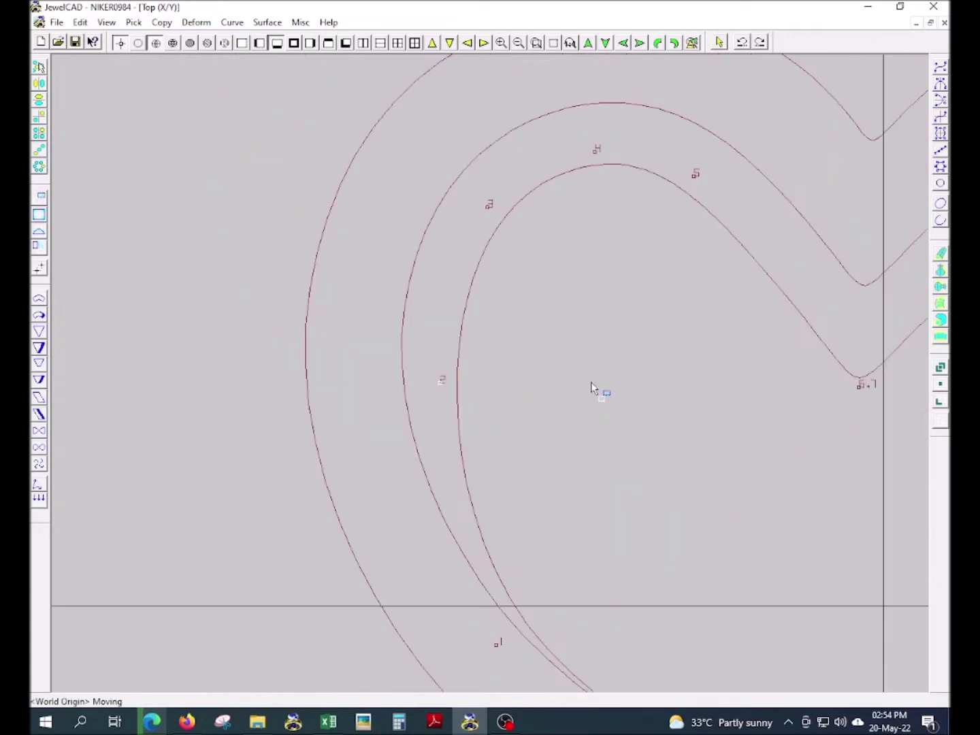
click(536, 379)
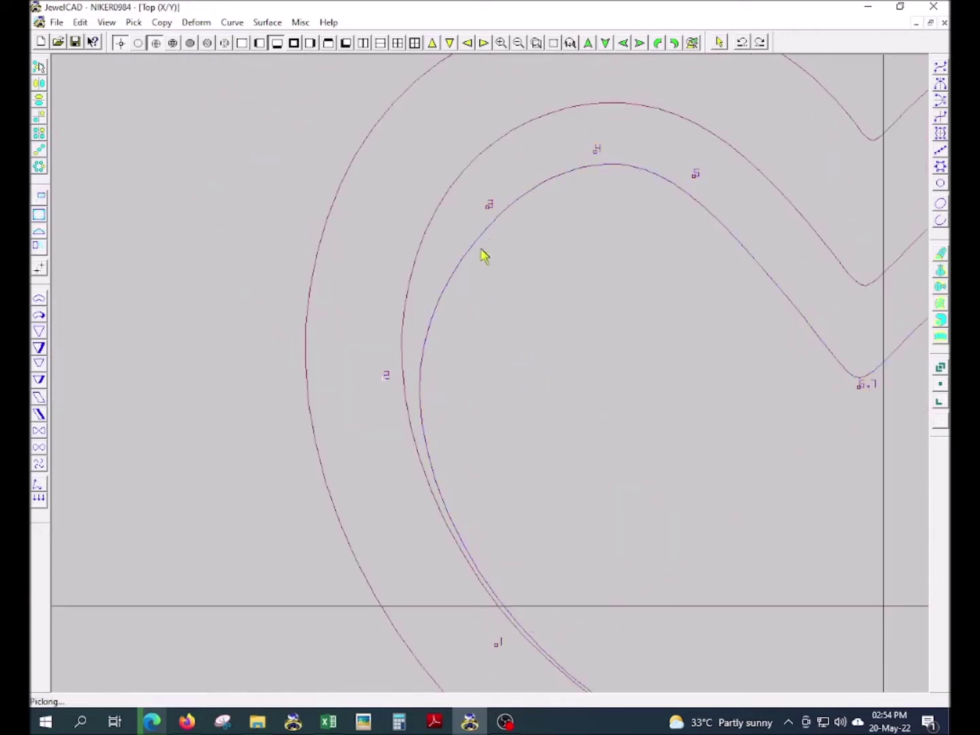
click(566, 305)
click(514, 272)
click(605, 242)
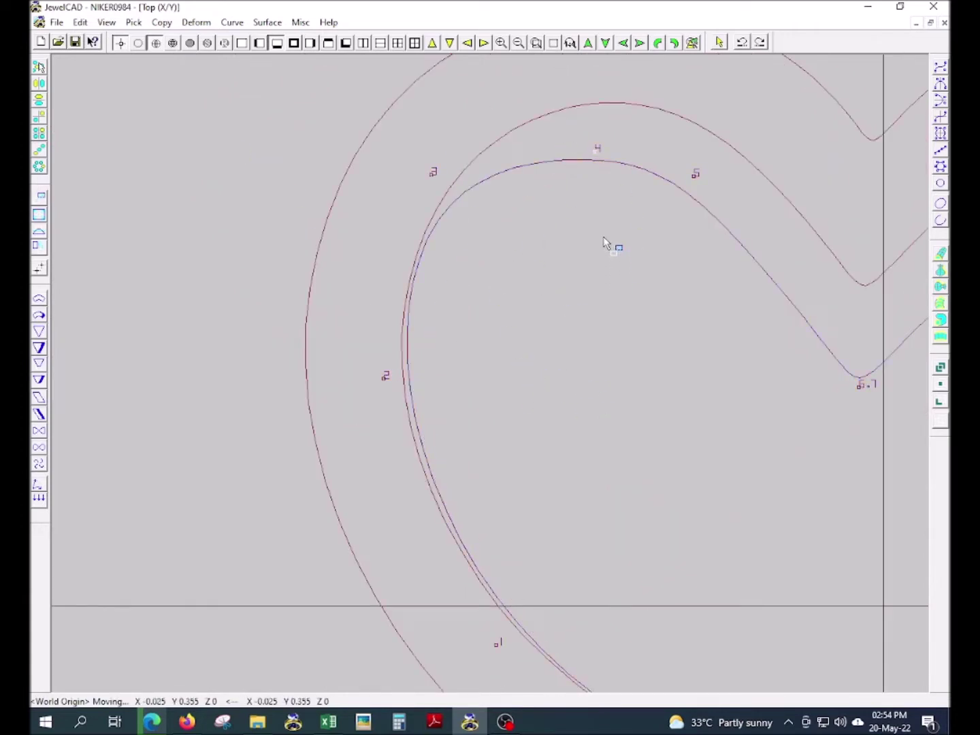
click(608, 207)
Step: Place points 5 and 6 near the inner cusp, nudge point 4, then pick both hearts
scroll(674, 239, down, 2)
click(632, 298)
click(683, 398)
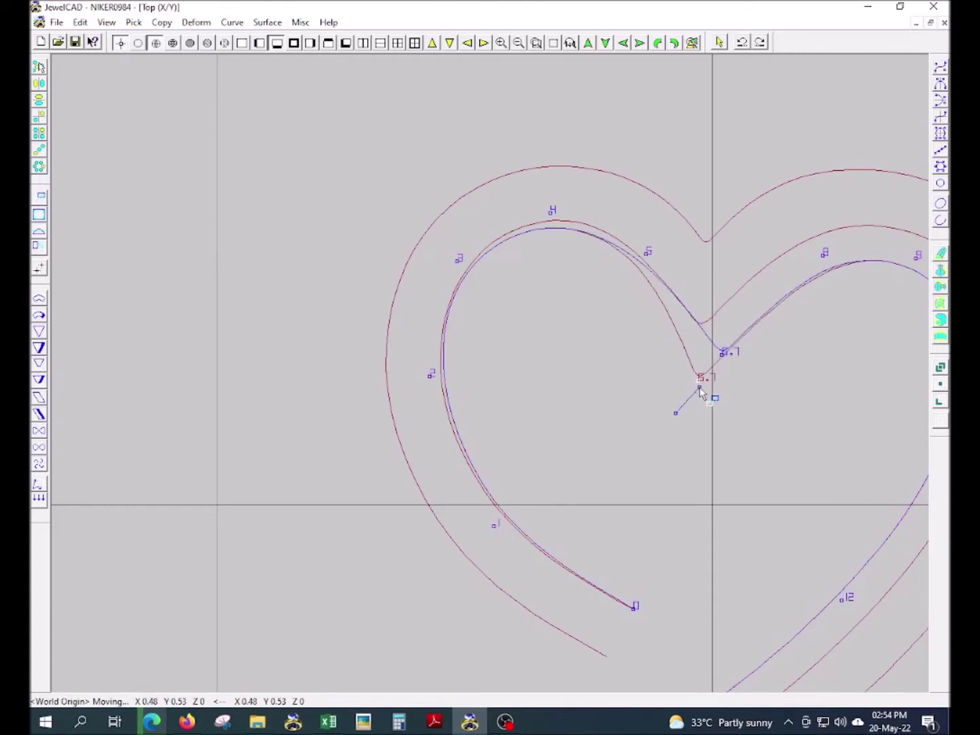
click(725, 368)
click(600, 303)
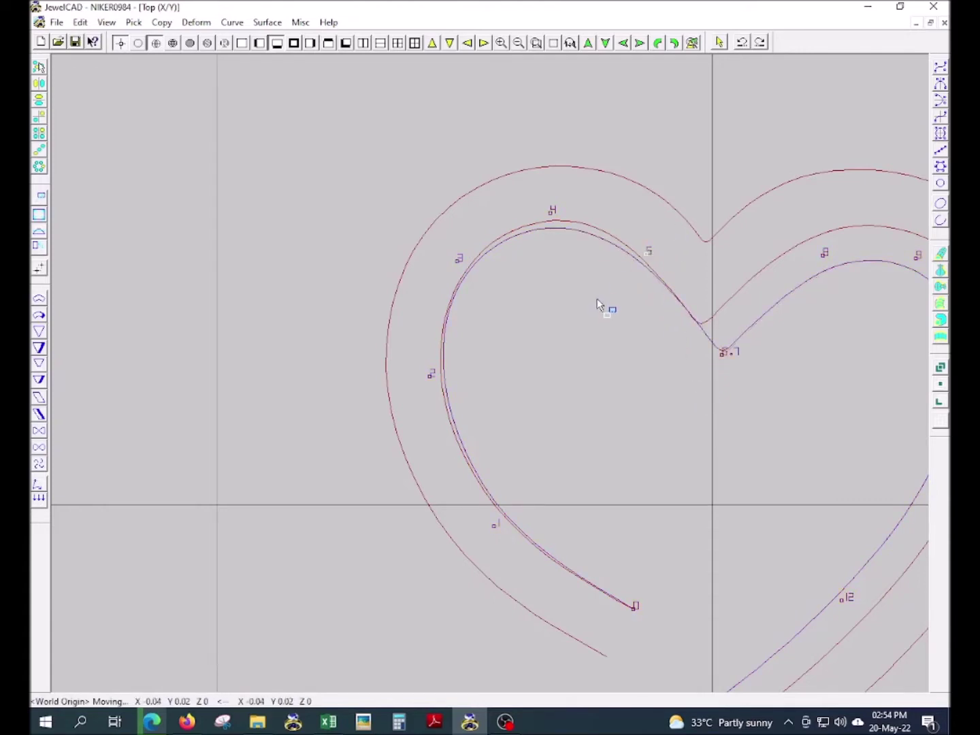
click(597, 297)
click(551, 287)
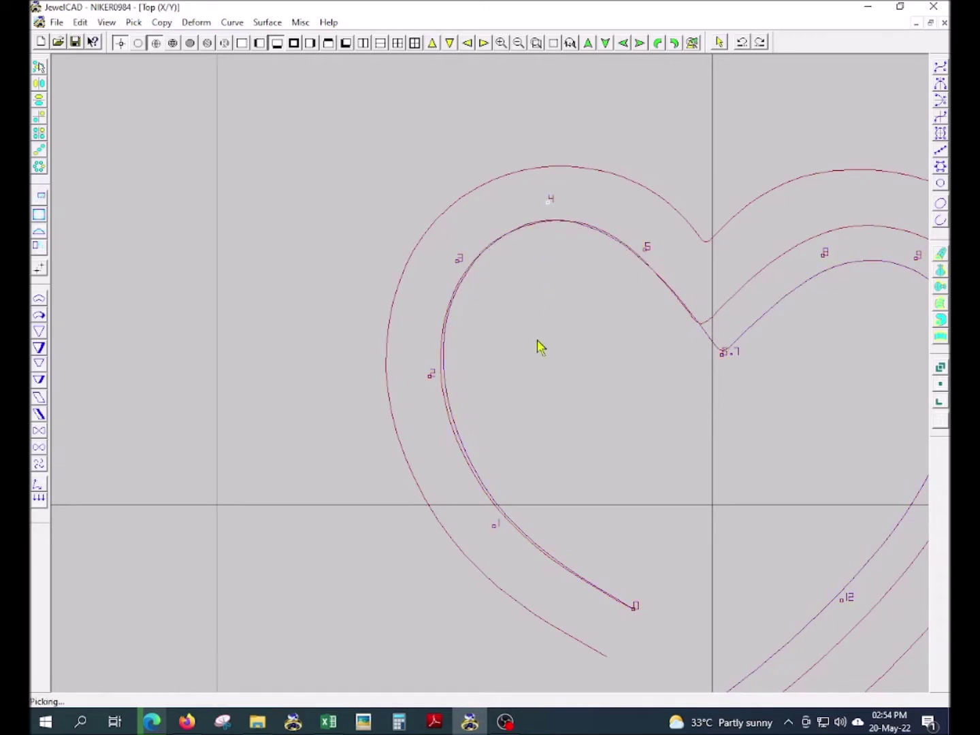
scroll(428, 655, up, 1)
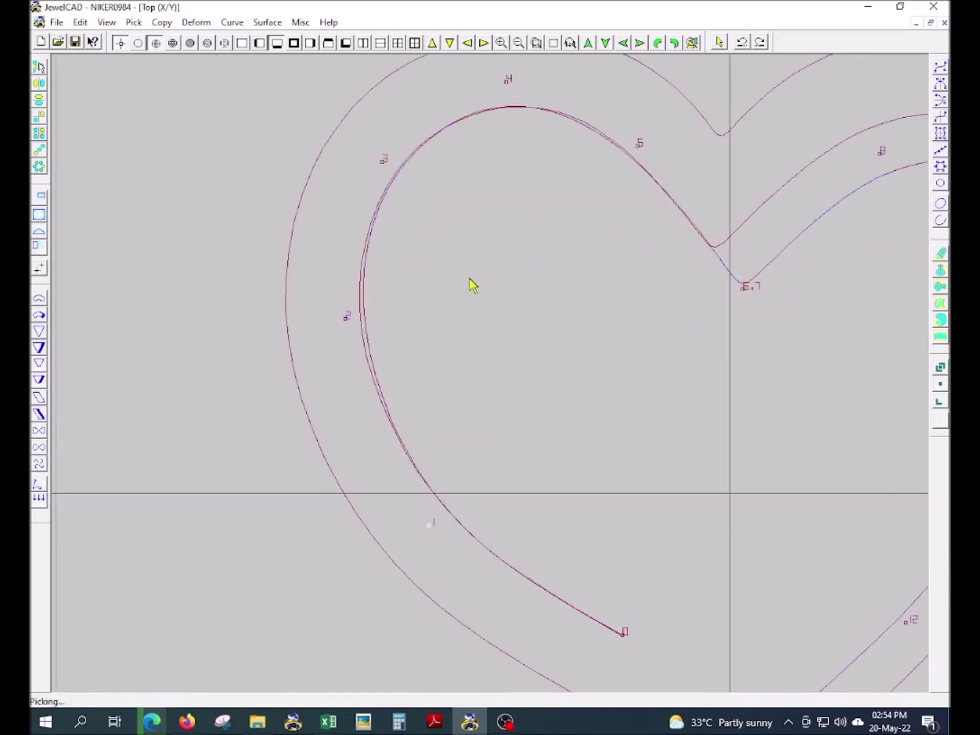
scroll(740, 312, down, 2)
click(661, 272)
scroll(673, 328, down, 1)
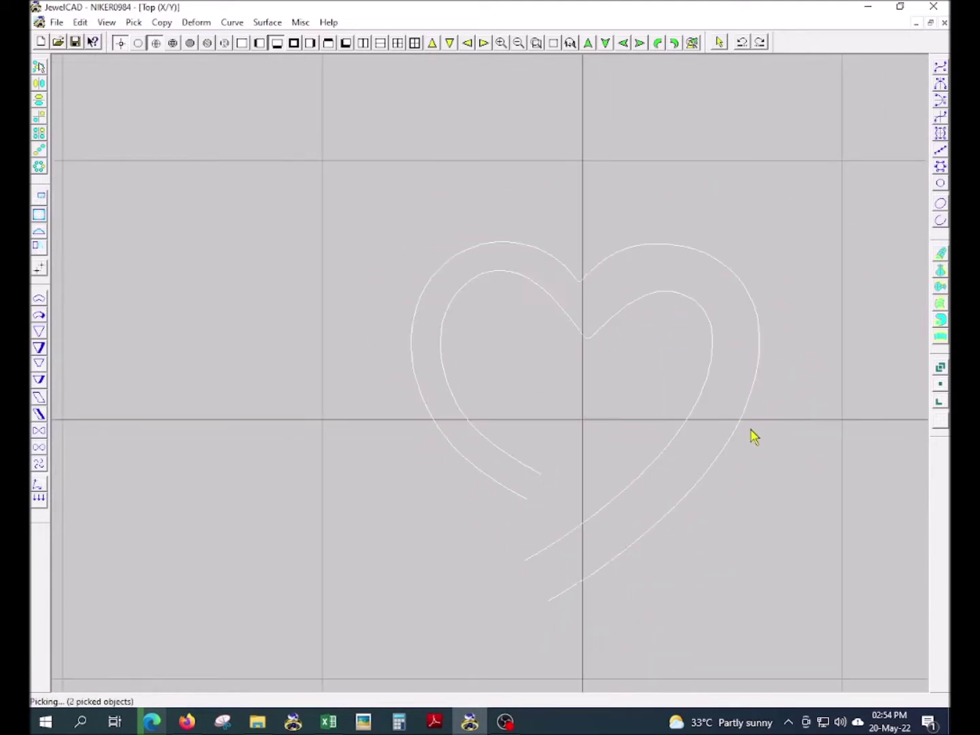
click(442, 439)
Step: Shift the left points of both heart curves slightly outward
scroll(440, 374, up, 3)
drag(536, 293, 546, 295)
drag(317, 95, 498, 183)
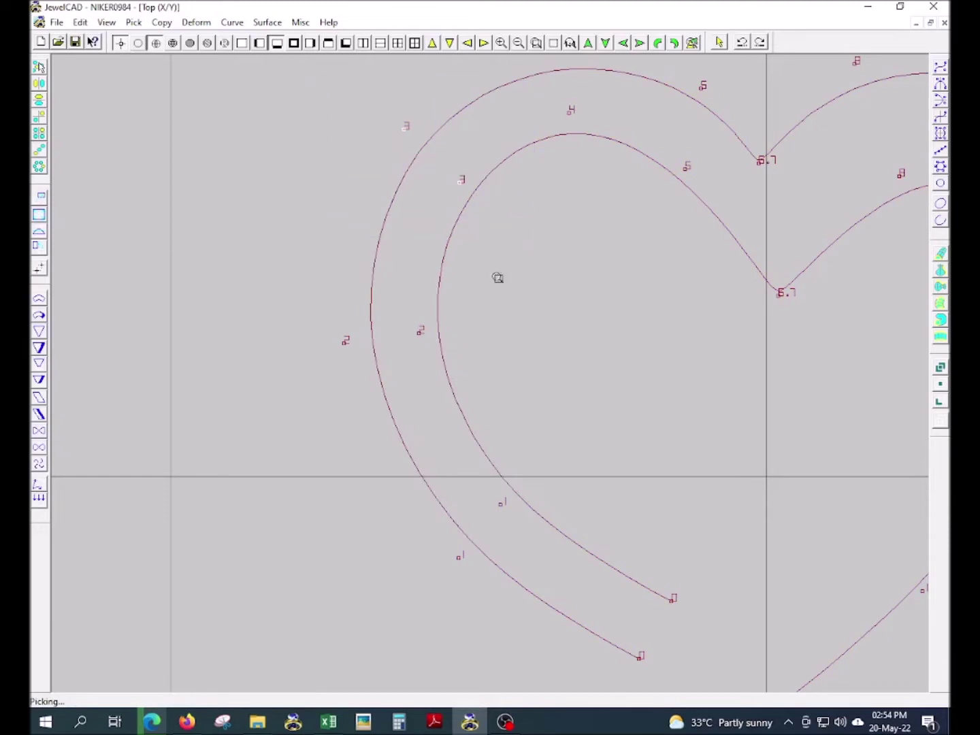
middle_drag(498, 182, 597, 396)
scroll(545, 421, down, 1)
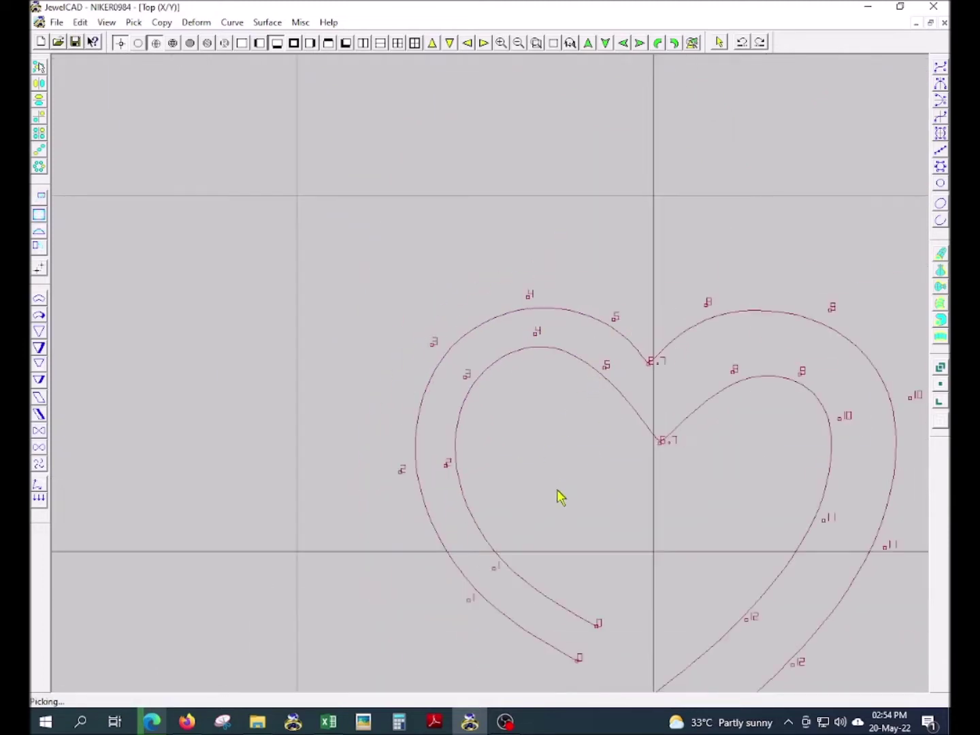
scroll(598, 497, down, 1)
click(640, 476)
scroll(732, 613, up, 2)
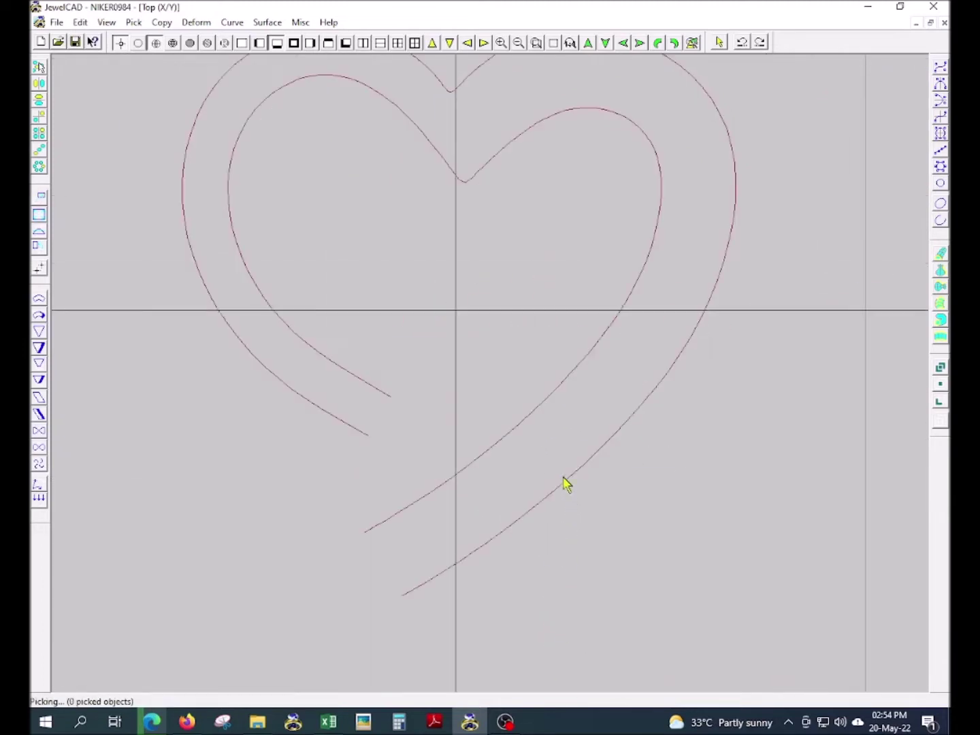
Step: Reload the heart pendant photo as the background image
key(ctrl+b)
click(389, 309)
key(Return)
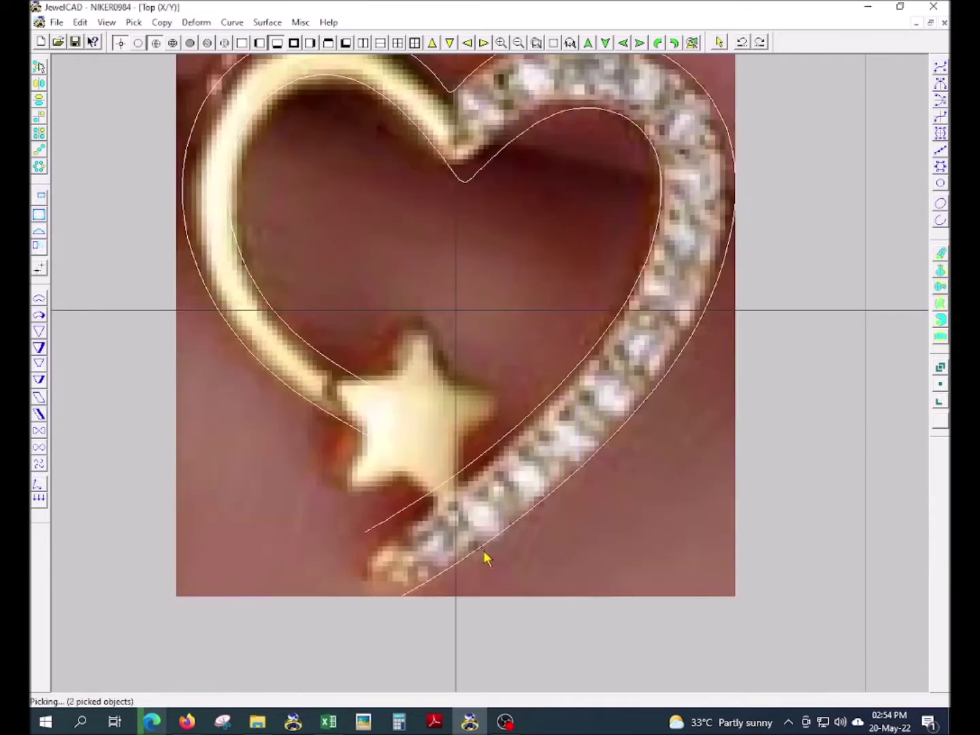
Step: Drag the curve point near the star toward the band and onto the photo's edge
scroll(544, 469, up, 3)
mouse_move(547, 469)
mouse_down()
mouse_move(611, 458)
mouse_move(589, 354)
mouse_move(603, 364)
mouse_up()
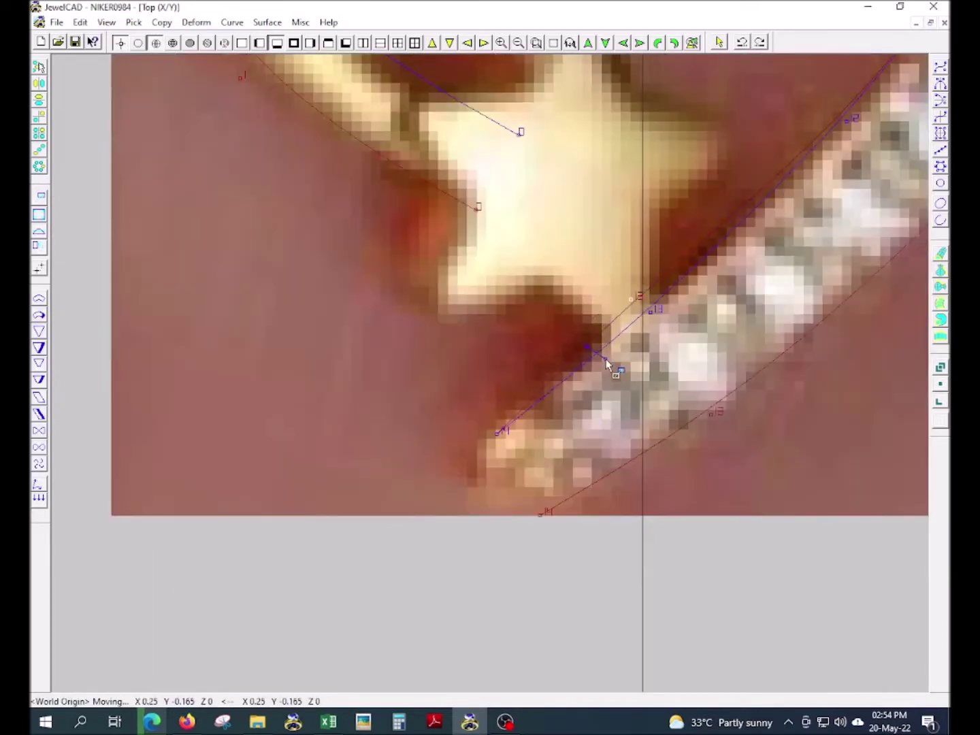
scroll(607, 364, down, 3)
right_drag(553, 420, 509, 502)
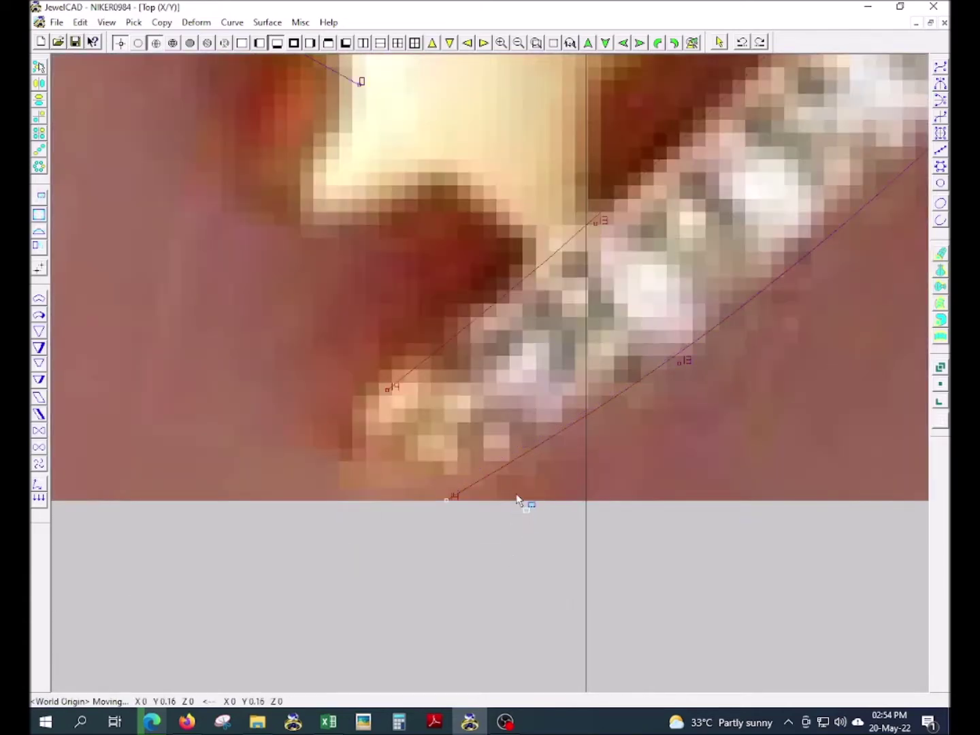
scroll(512, 489, down, 2)
drag(512, 488, 569, 324)
Step: Fine-tune the curve points at the band's lower end and beside the star
drag(408, 404, 413, 407)
scroll(496, 360, down, 1)
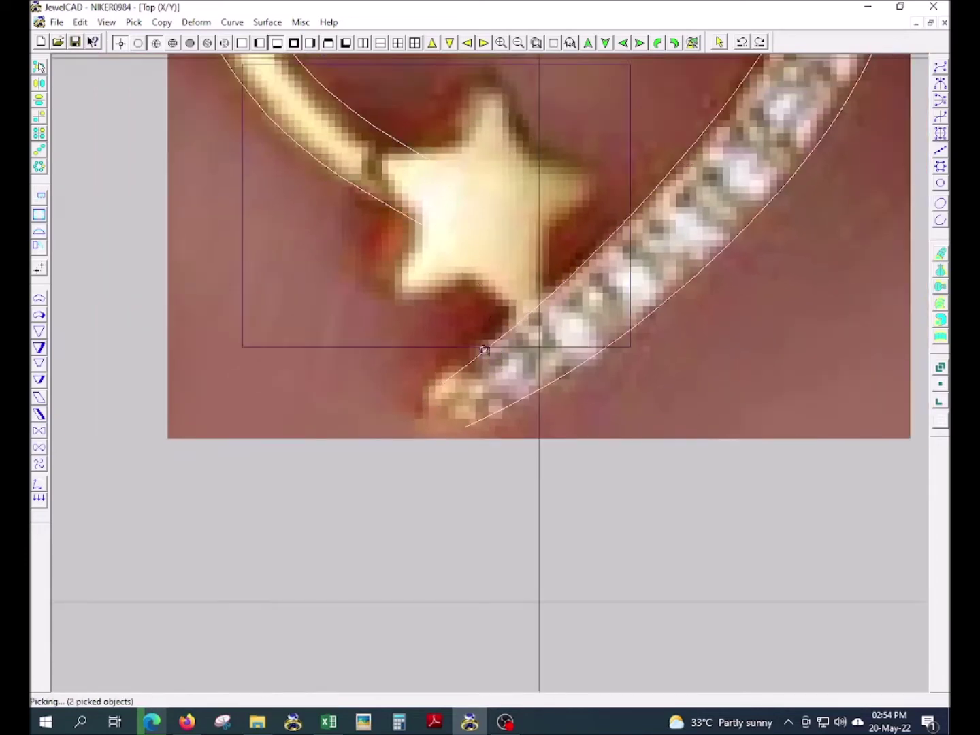
scroll(484, 350, up, 2)
drag(533, 433, 536, 449)
scroll(542, 444, down, 1)
scroll(535, 449, down, 1)
scroll(499, 343, down, 1)
scroll(500, 562, up, 3)
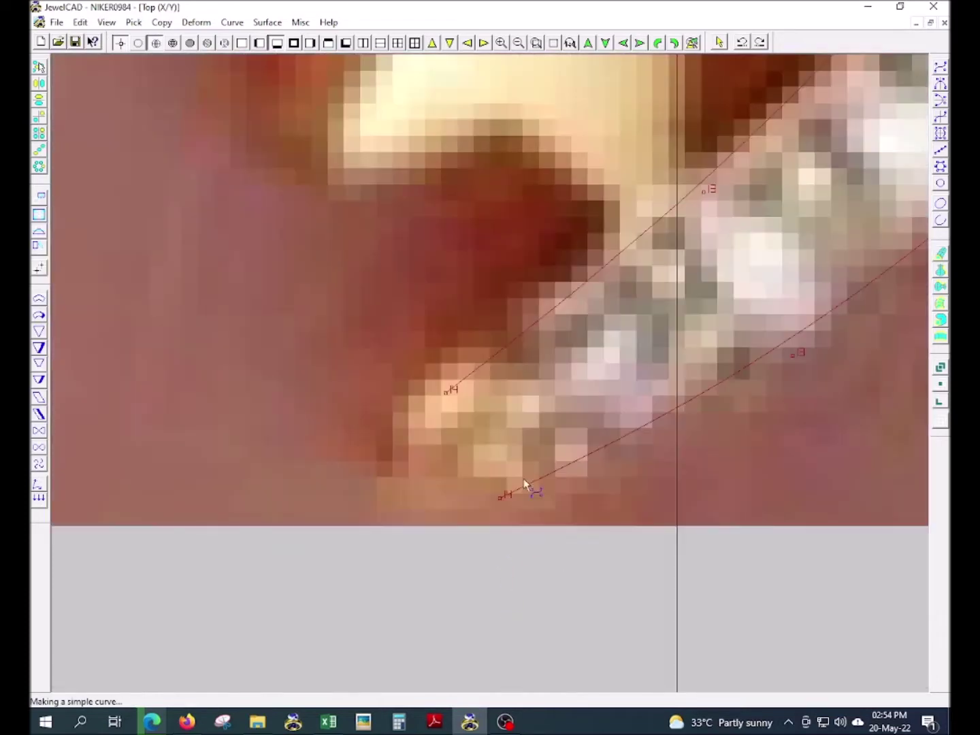
Step: Draw a short closing curve from the band's inner end to its outer lower edge
click(463, 449)
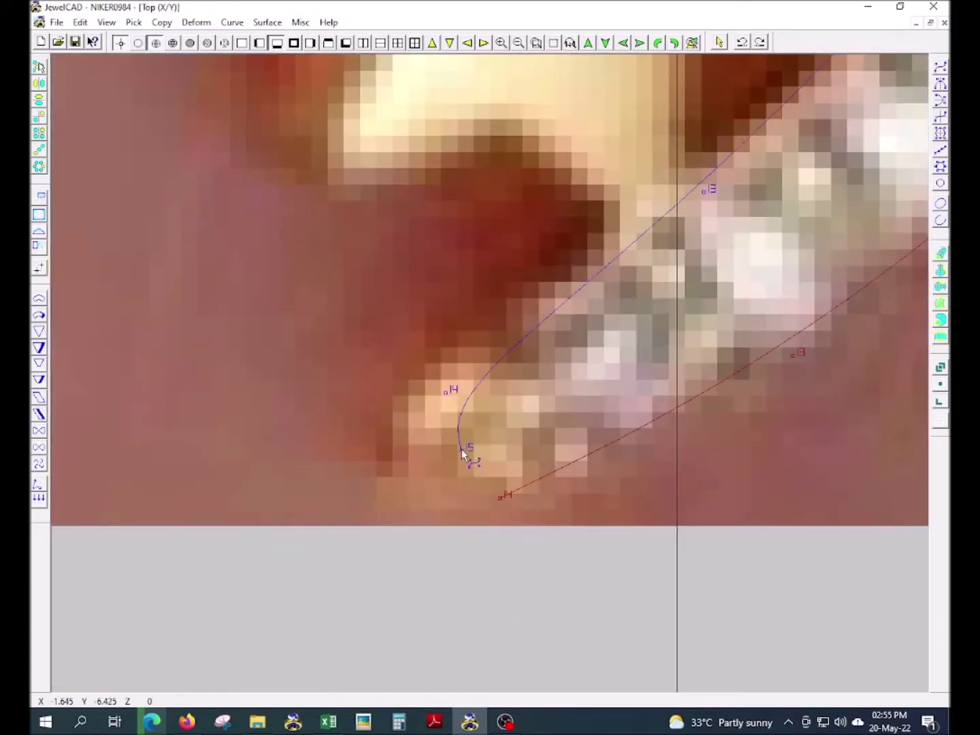
right_click(469, 410)
key(ctrl+z)
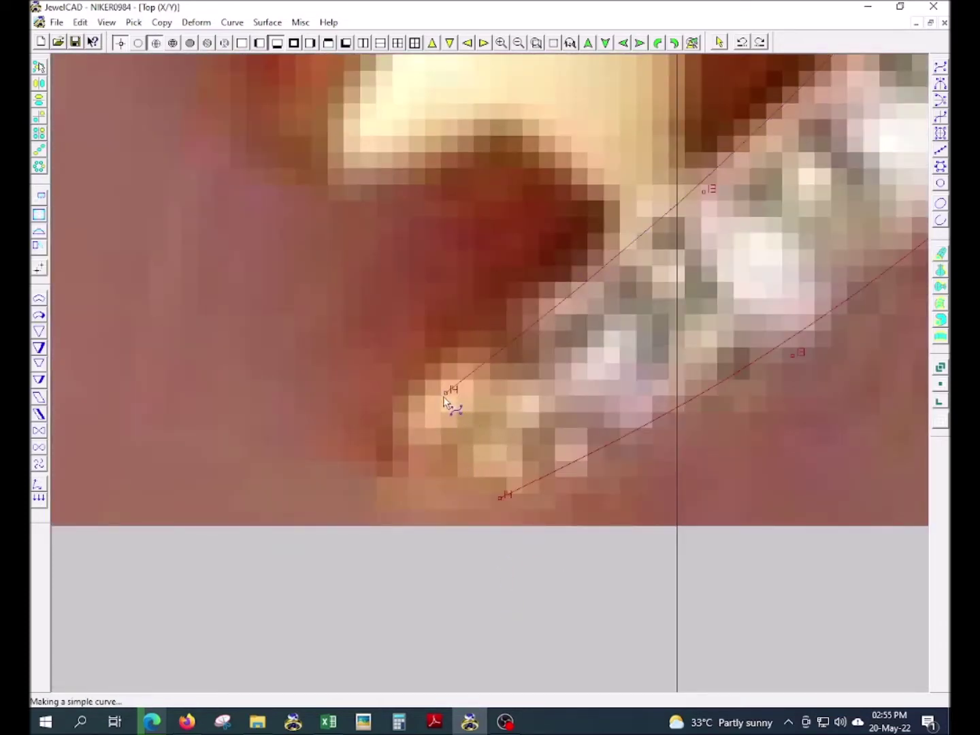
click(462, 382)
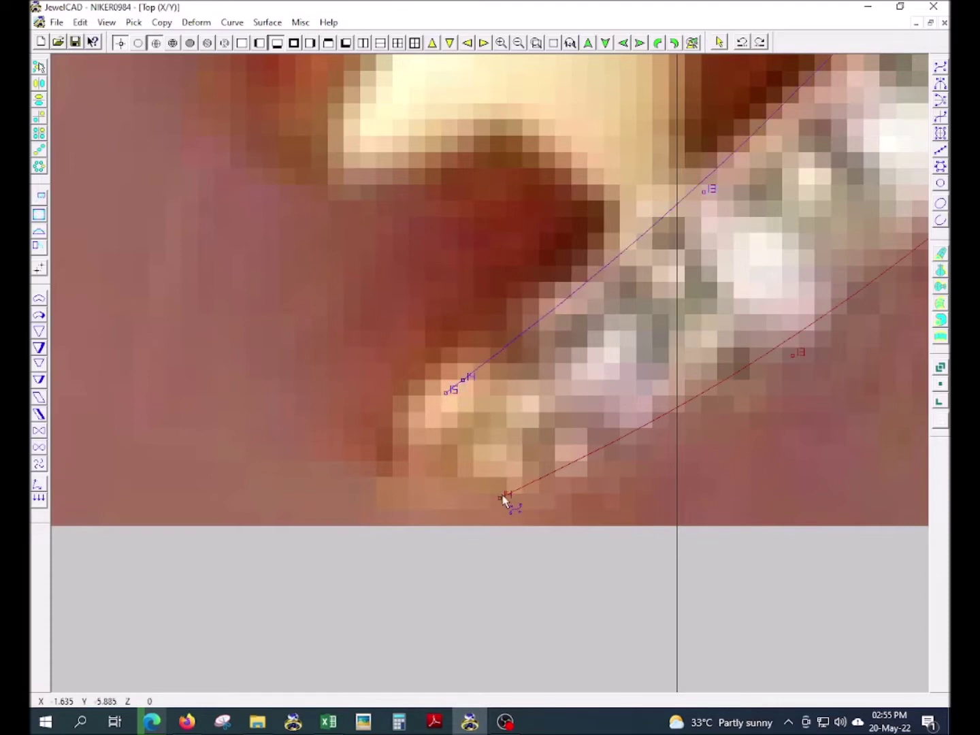
click(524, 489)
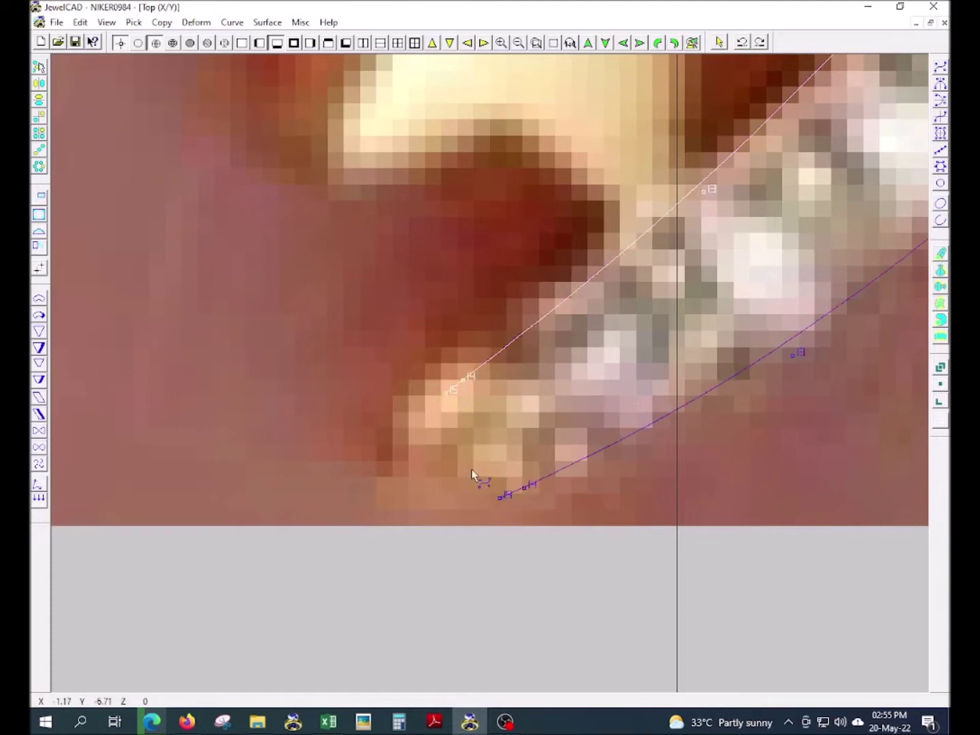
right_click(448, 400)
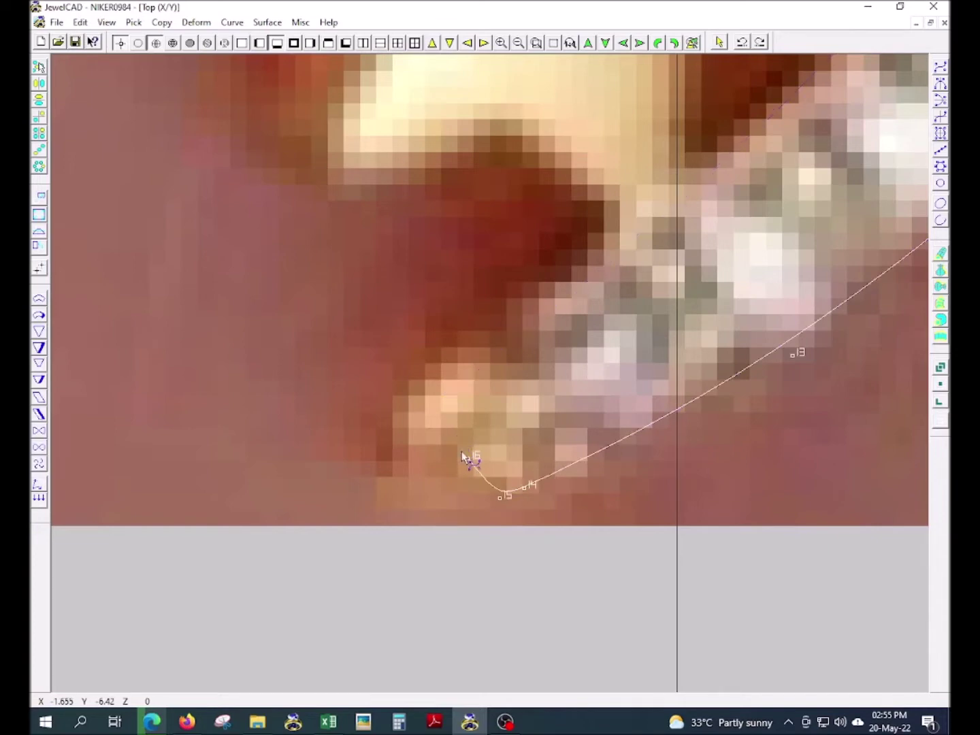
Step: Join the lower curve's end to the upper curve and reposition it
scroll(479, 460, up, 5)
drag(432, 440, 423, 422)
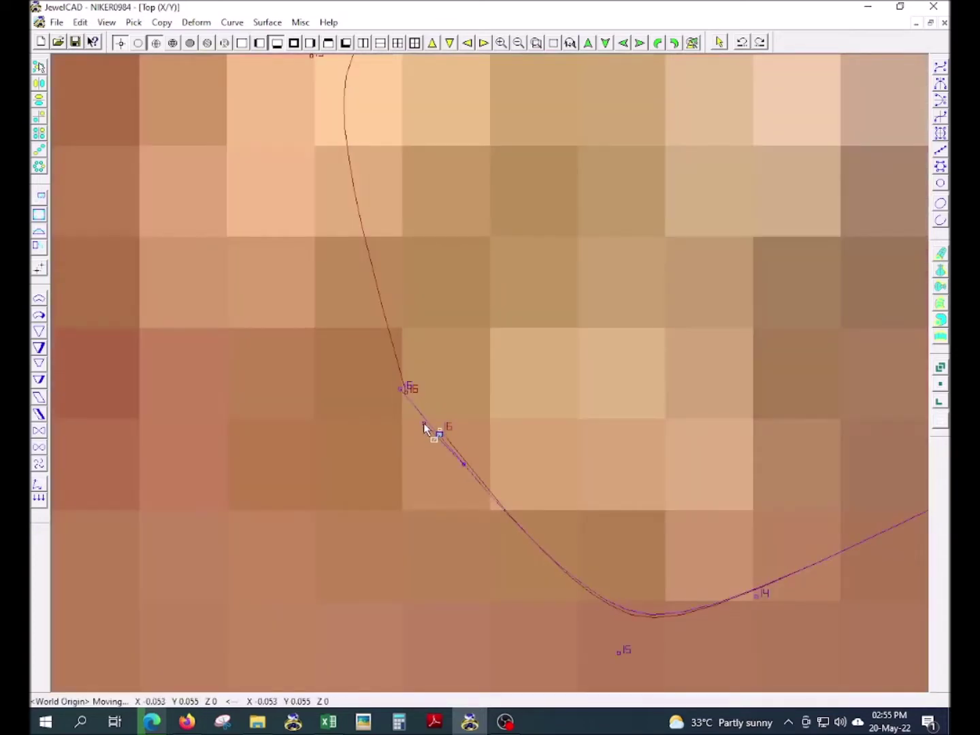
scroll(430, 429, down, 1)
scroll(430, 431, down, 1)
click(421, 440)
click(435, 424)
Step: Move point 15 down onto the band tip outline to round the band end
click(382, 285)
click(398, 333)
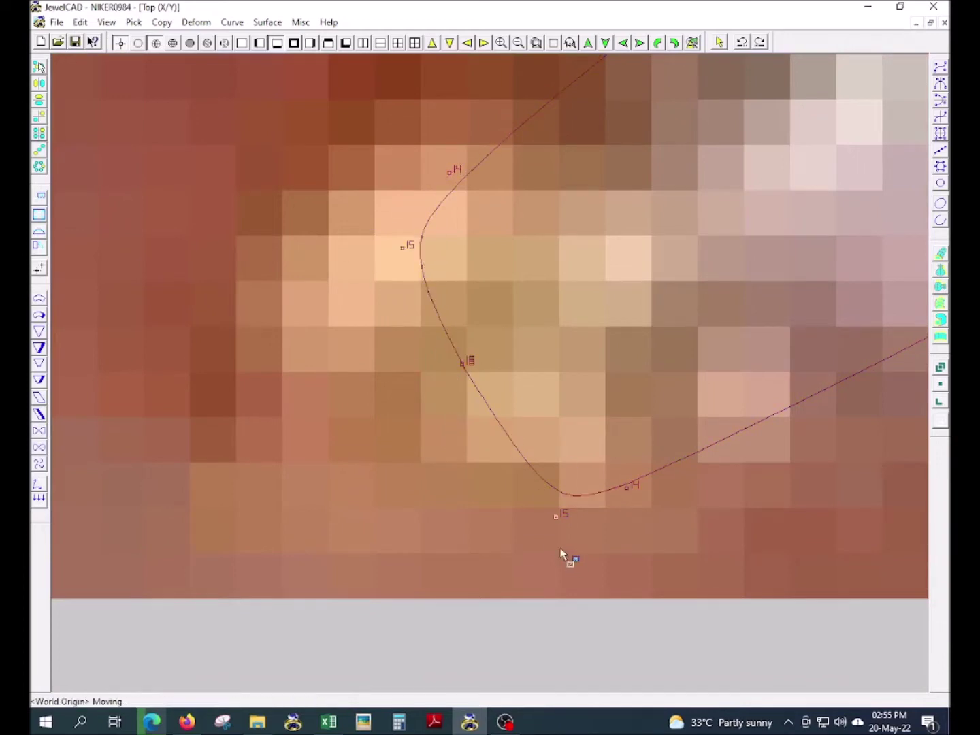
click(530, 511)
scroll(488, 366, down, 1)
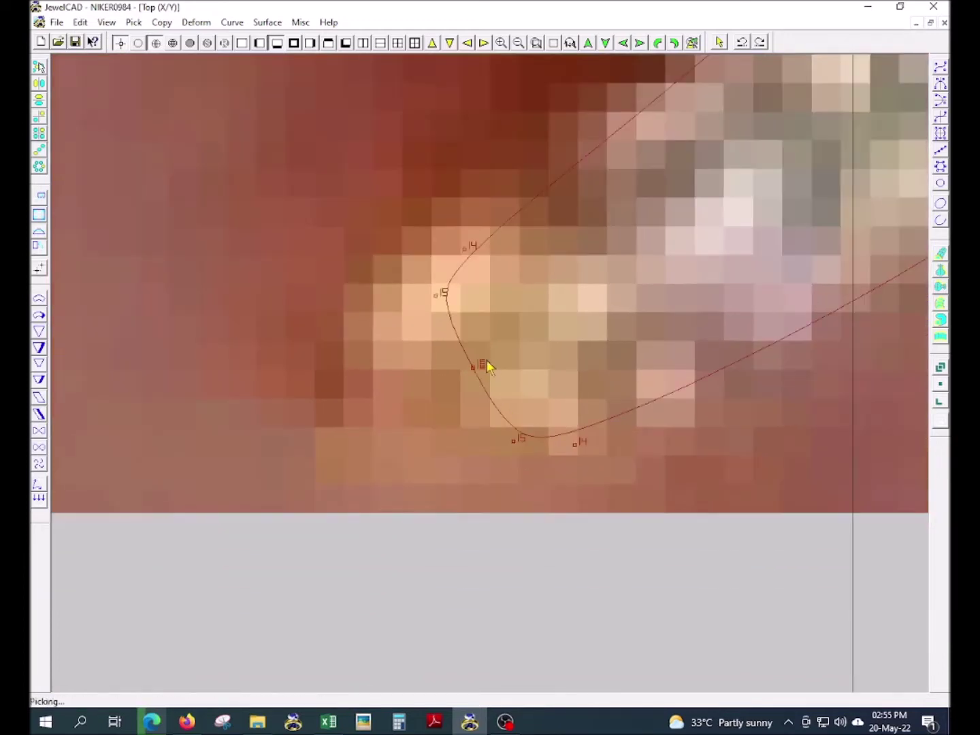
scroll(488, 365, down, 1)
scroll(510, 381, up, 4)
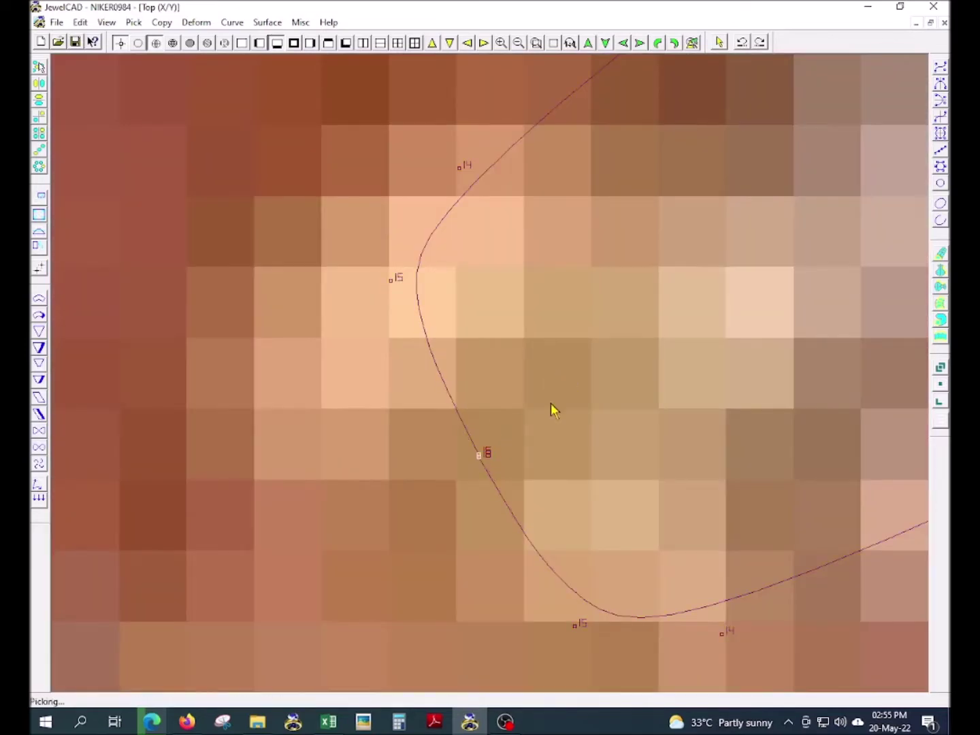
scroll(488, 514, up, 3)
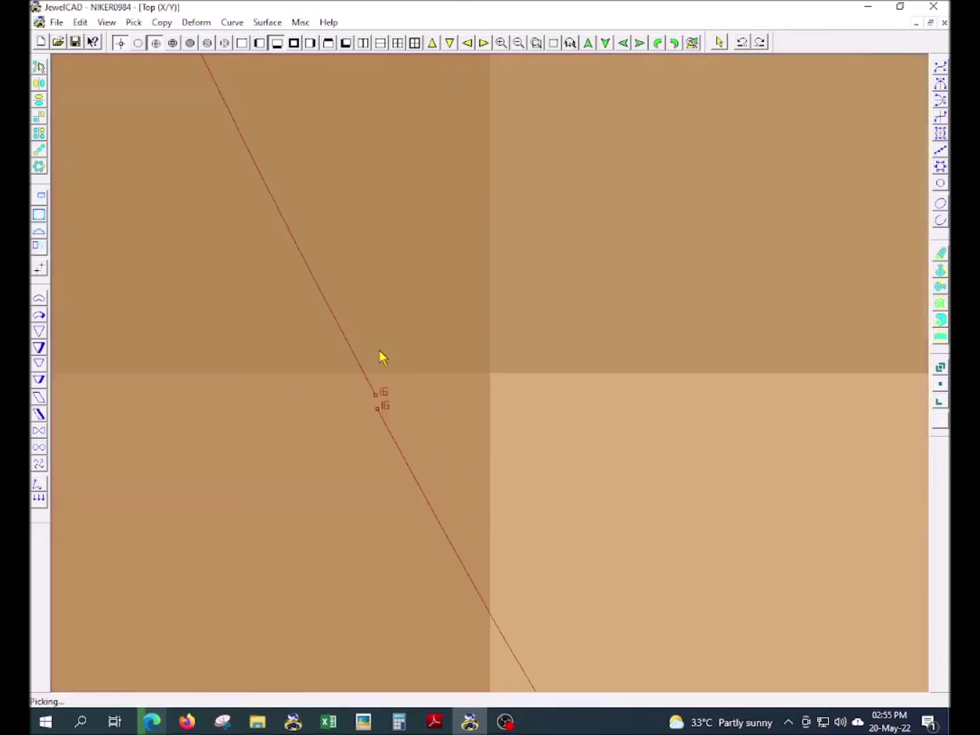
Step: Move point 16 onto the image outline, then deselect the band curve
click(480, 379)
scroll(495, 362, down, 2)
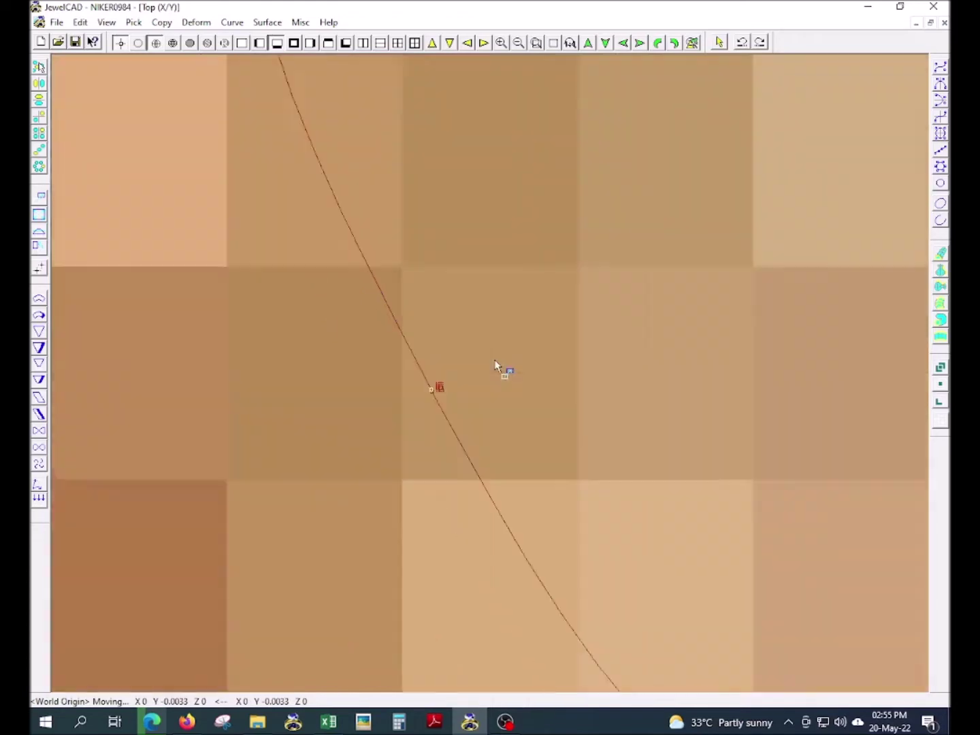
scroll(495, 365, down, 1)
click(468, 322)
scroll(551, 299, down, 1)
scroll(553, 327, down, 1)
scroll(562, 329, down, 1)
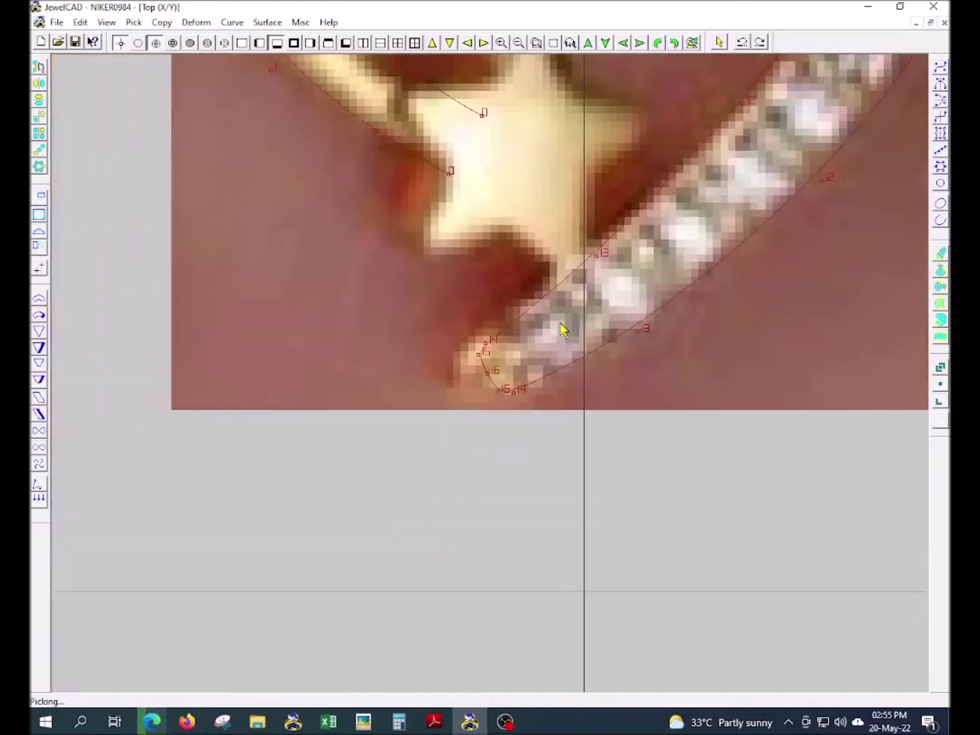
click(589, 272)
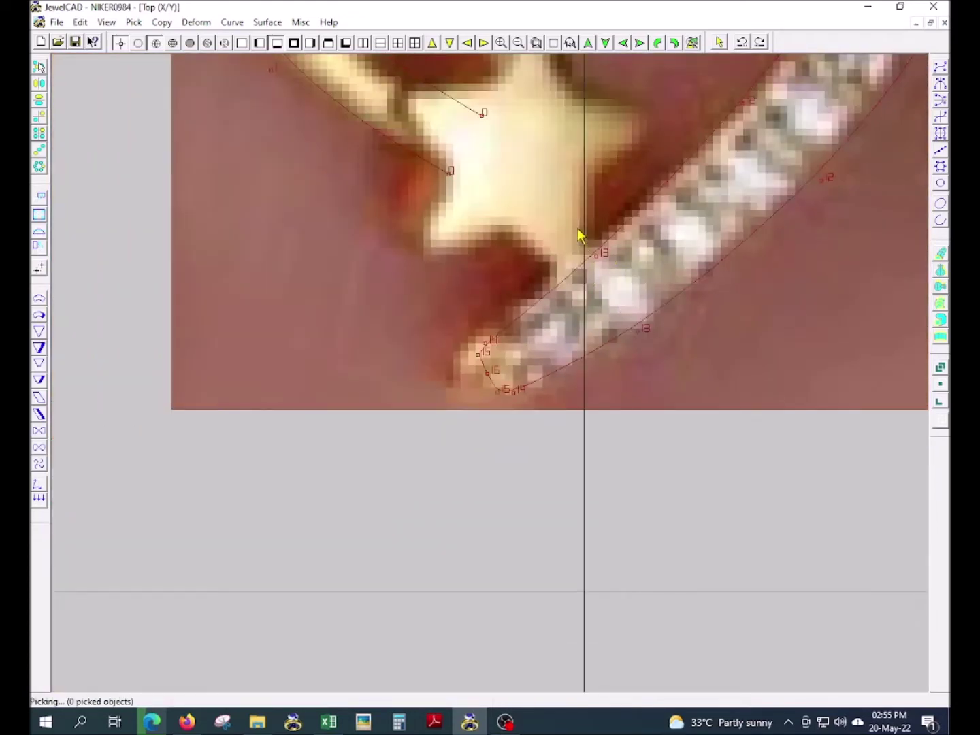
Step: Create a five-sided polygon curve at the heart's centre
scroll(579, 235, down, 3)
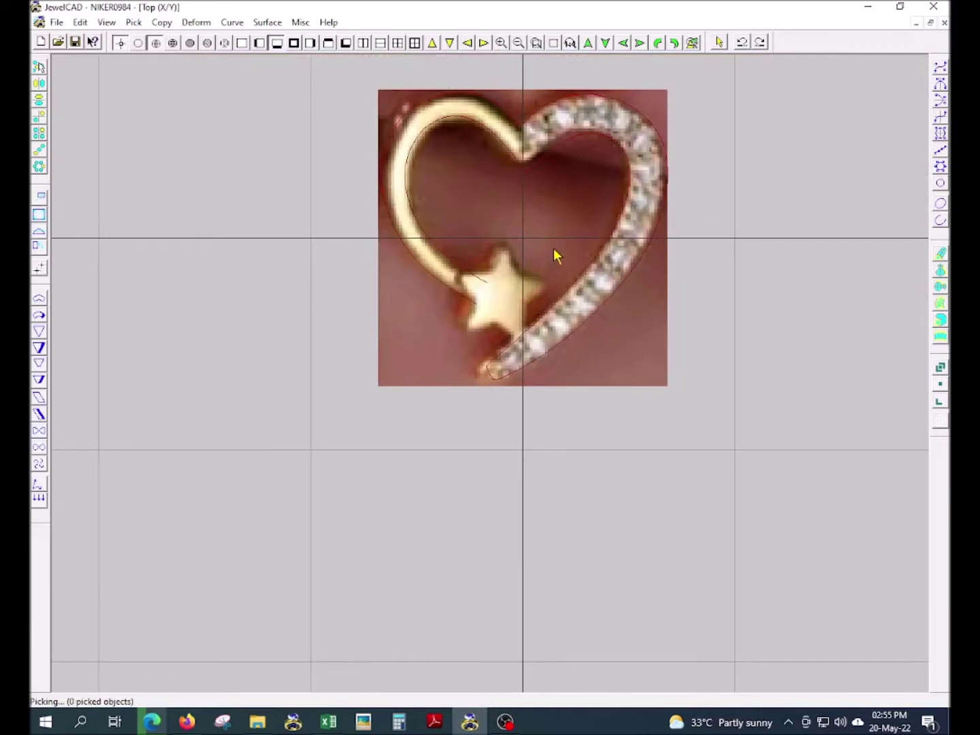
key(ctrl+j)
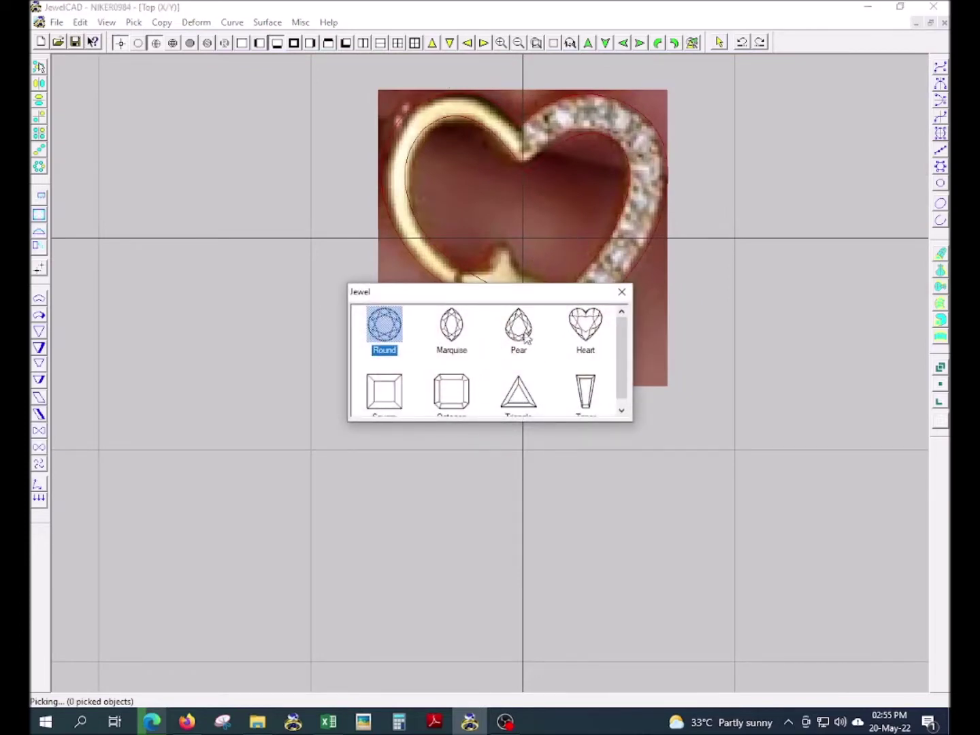
double_click(528, 345)
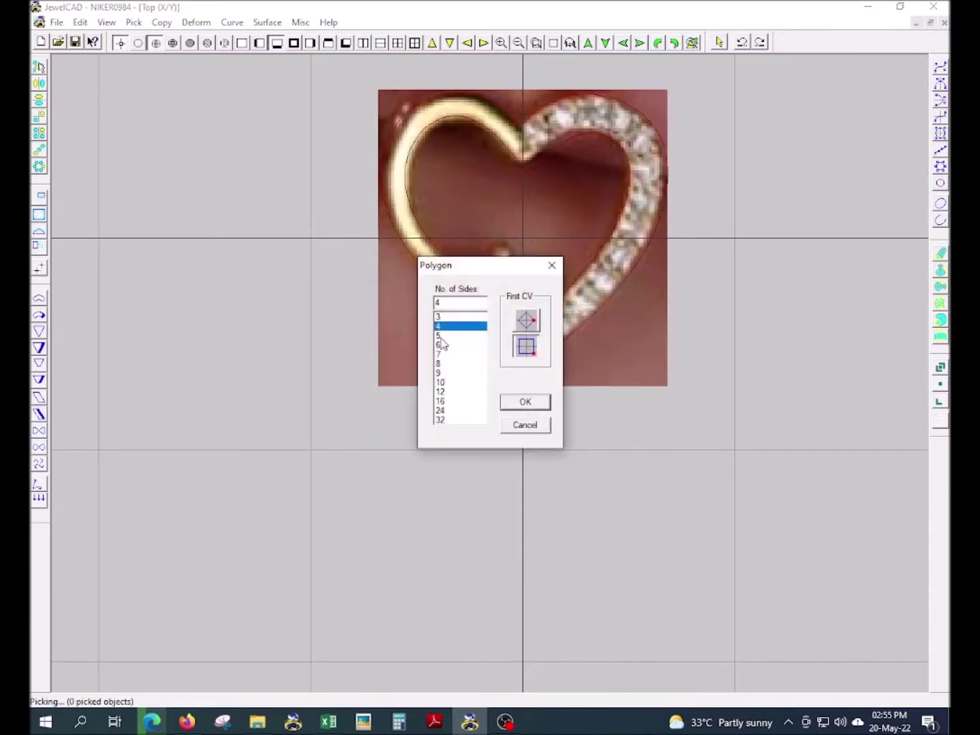
double_click(438, 335)
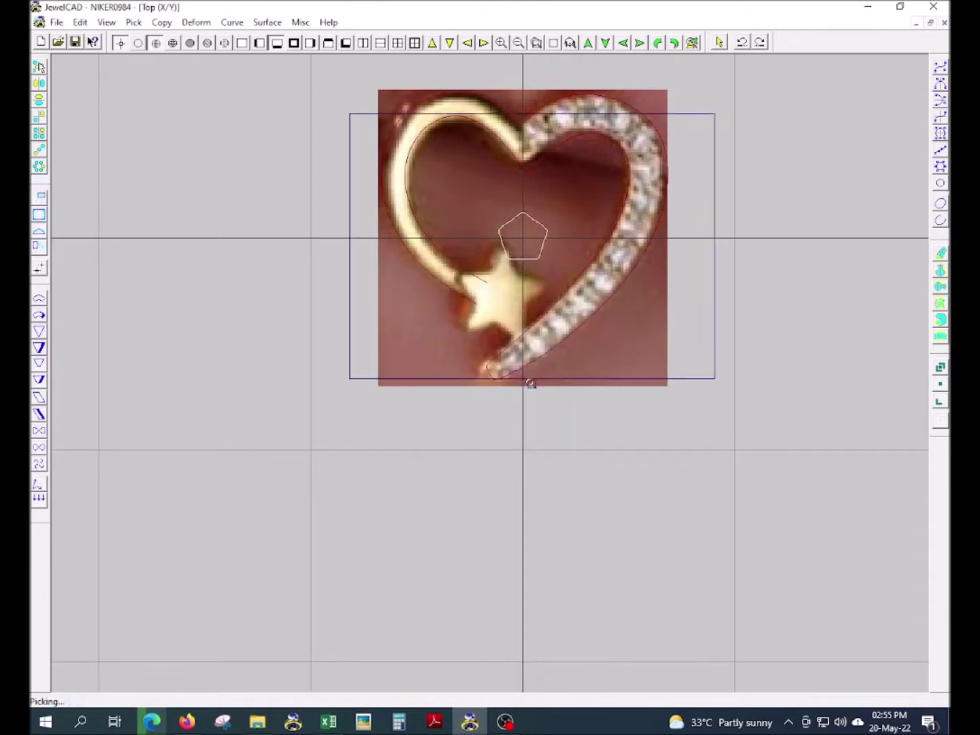
scroll(530, 371, up, 3)
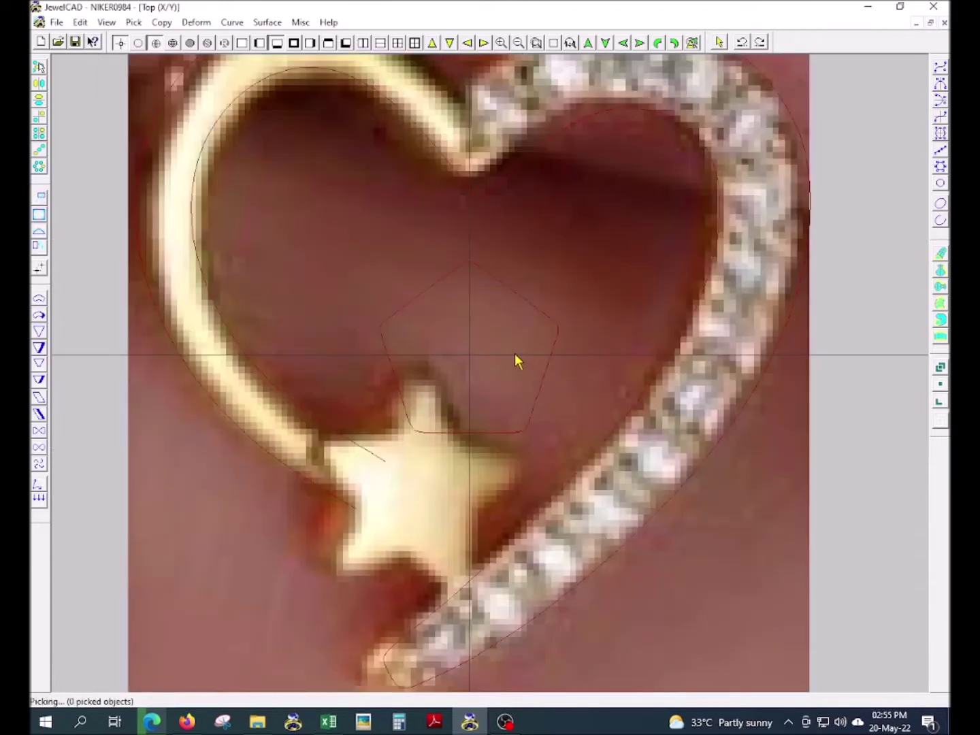
Step: Revolve the pentagon 5 times at 72° and pull an edge inward toward a star
key(ctrl+r)
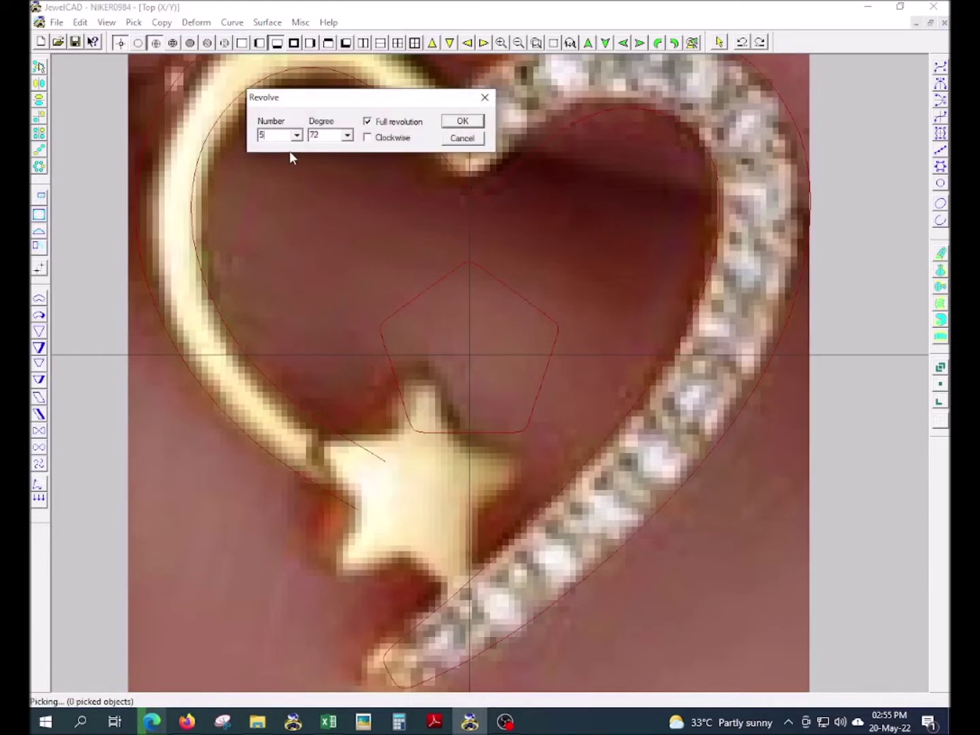
key(Return)
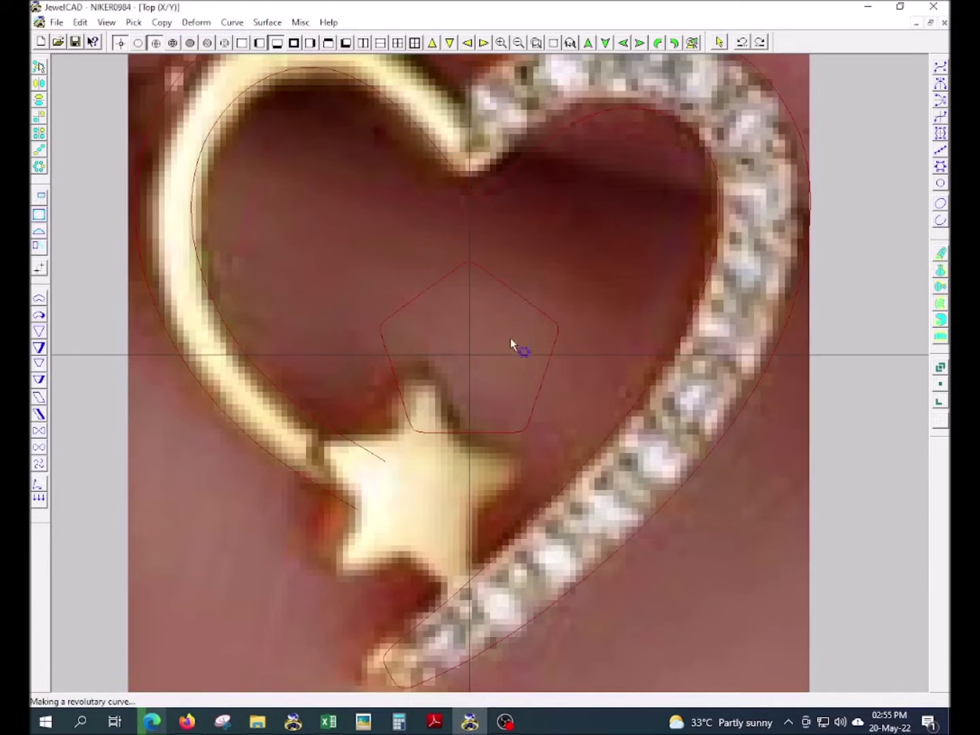
drag(477, 431, 469, 405)
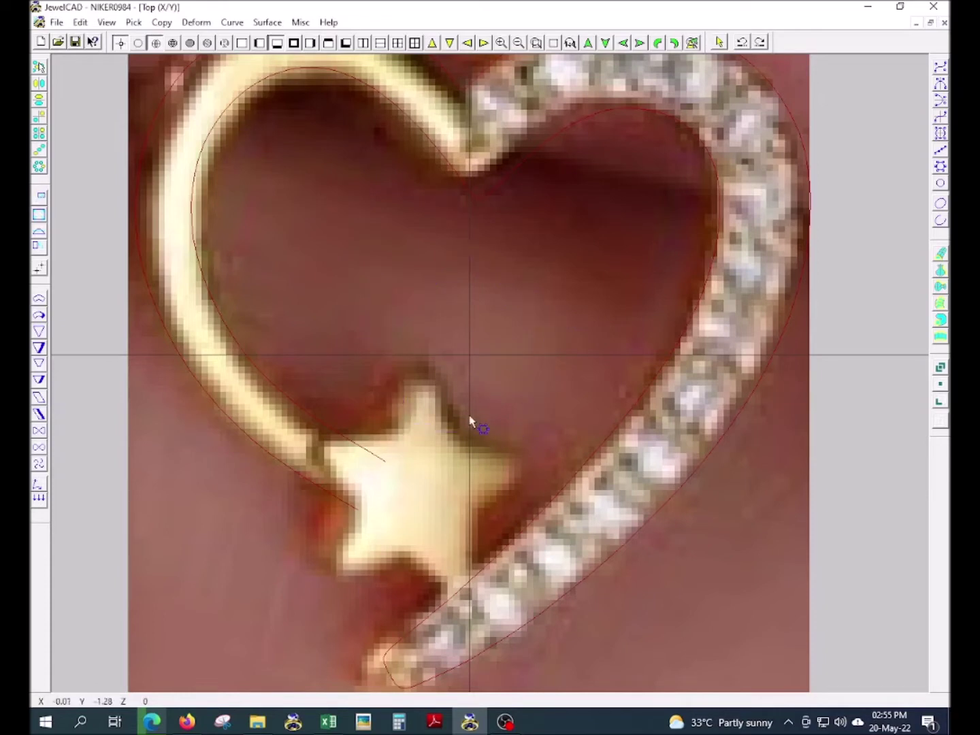
Step: Shape the five-pointed star and move and rotate it onto the photo's star
drag(469, 404, 470, 408)
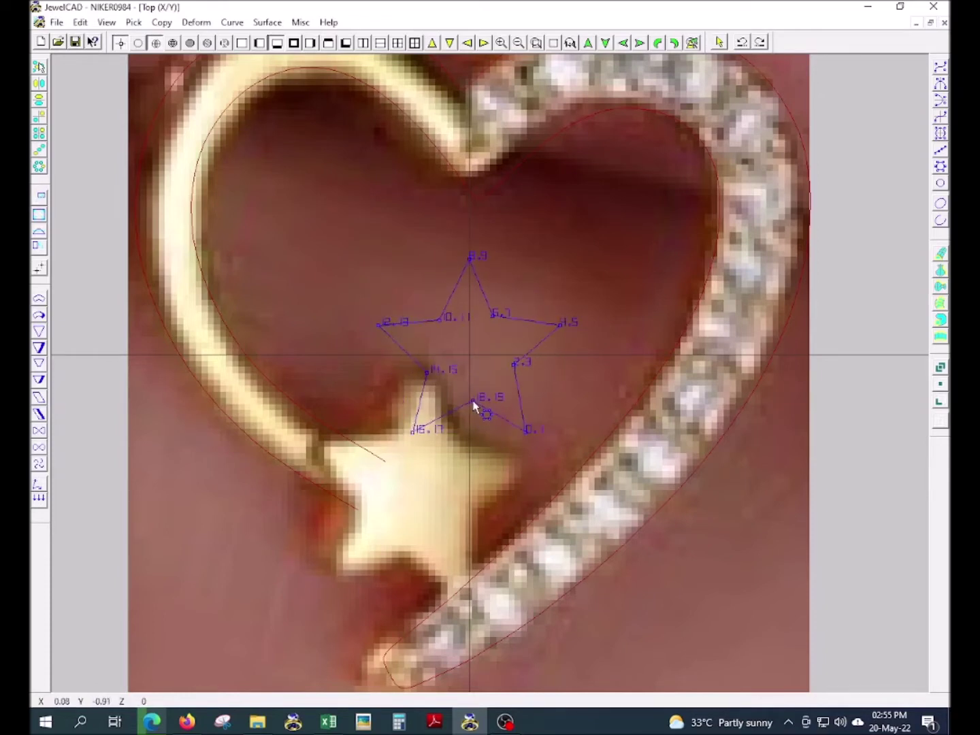
right_click(470, 408)
drag(543, 416, 444, 504)
mouse_move(444, 502)
right_down()
mouse_move(544, 517)
mouse_move(656, 511)
mouse_move(683, 478)
right_up()
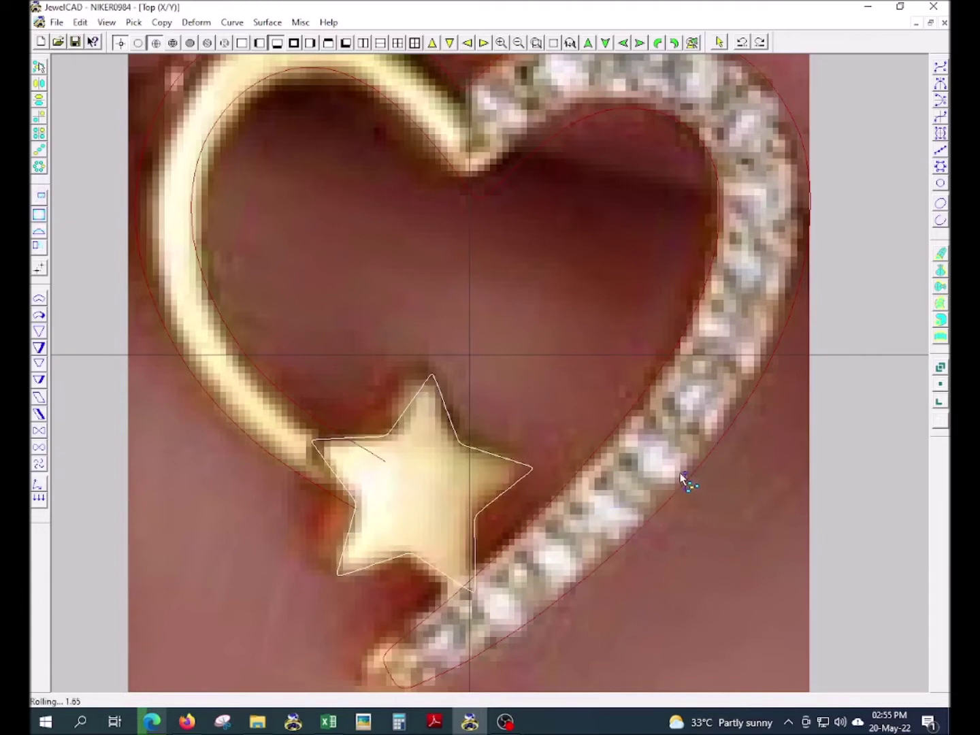
scroll(458, 466, down, 1)
scroll(503, 526, up, 3)
drag(561, 449, 554, 451)
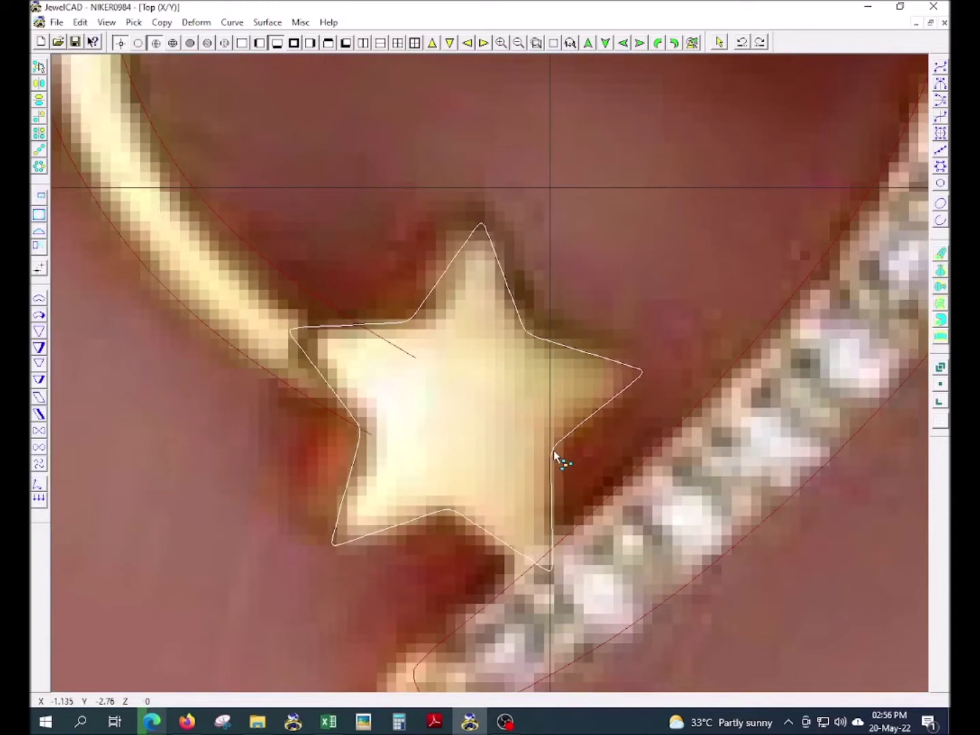
right_click(698, 467)
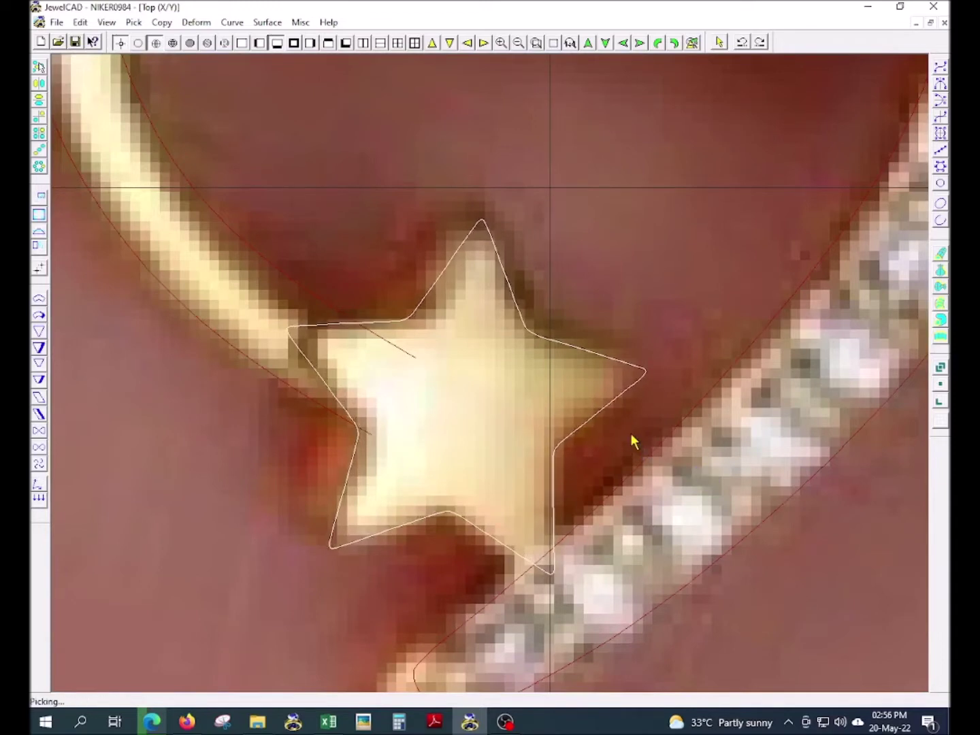
Step: Set the background image to Blank, removing the reference photo
scroll(517, 404, down, 1)
click(383, 418)
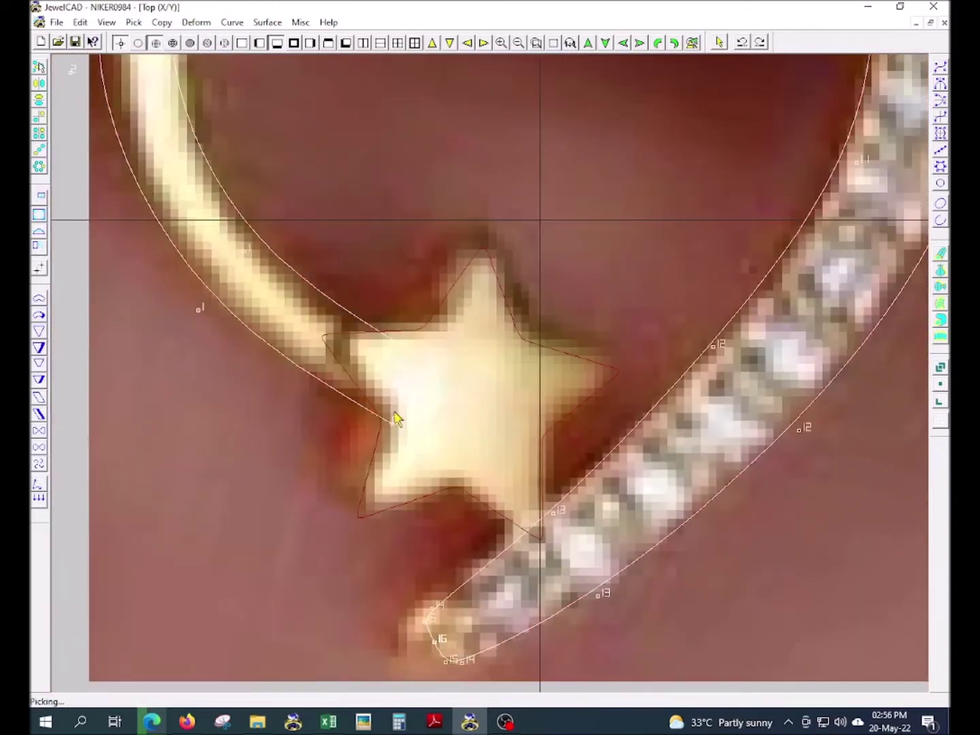
scroll(538, 383, down, 2)
scroll(609, 327, down, 1)
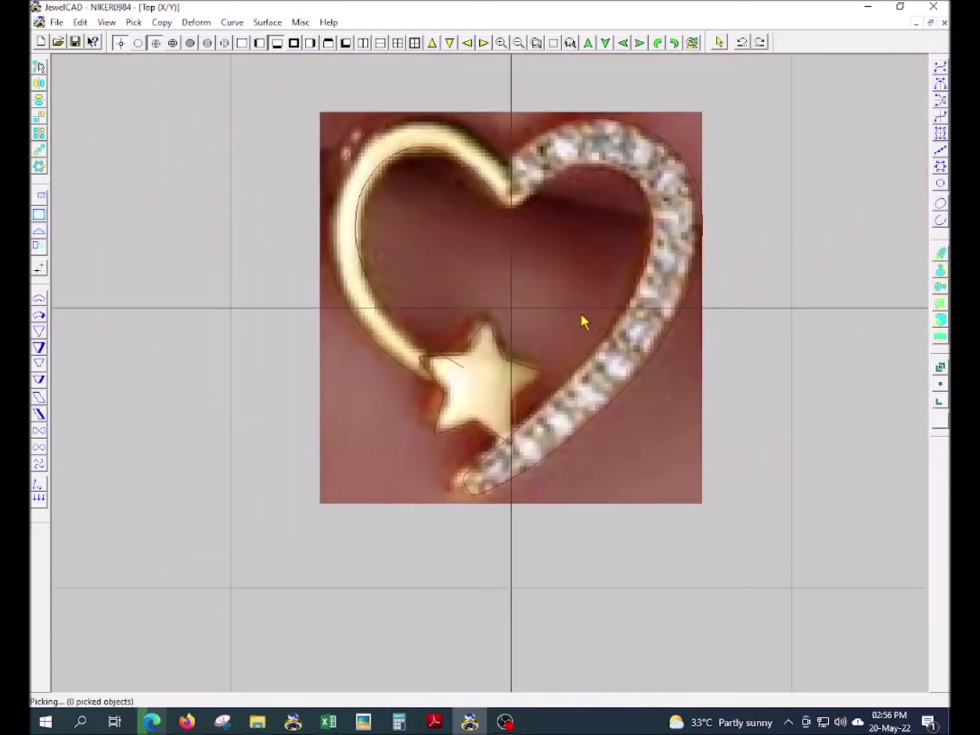
scroll(591, 321, down, 1)
key(ctrl+b)
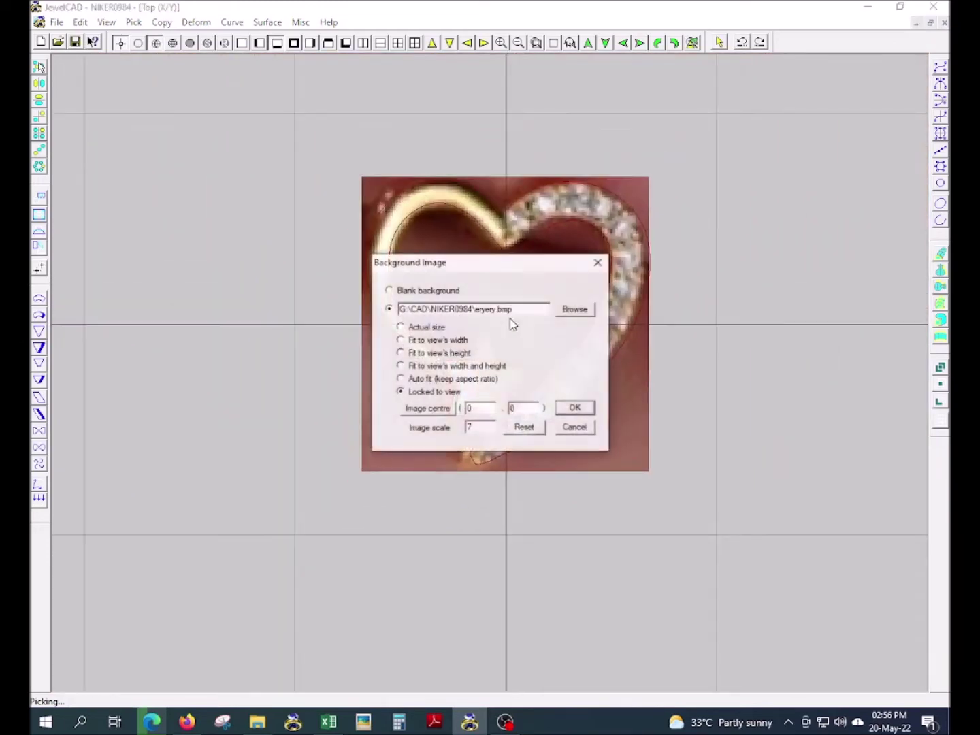
click(415, 293)
key(Return)
scroll(606, 377, up, 3)
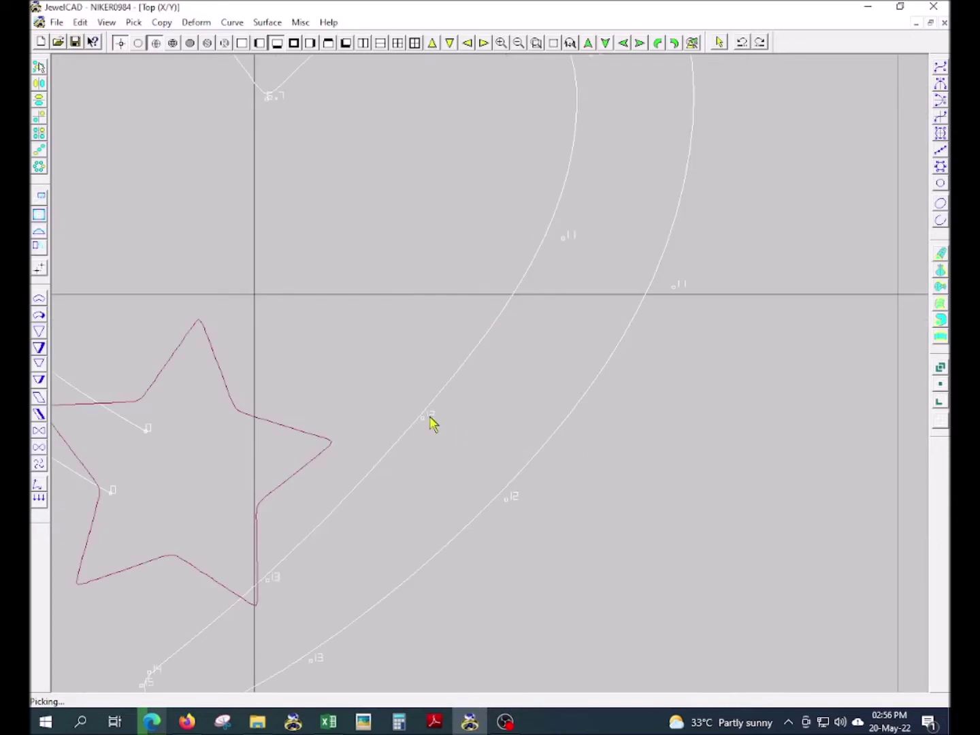
scroll(486, 447, down, 1)
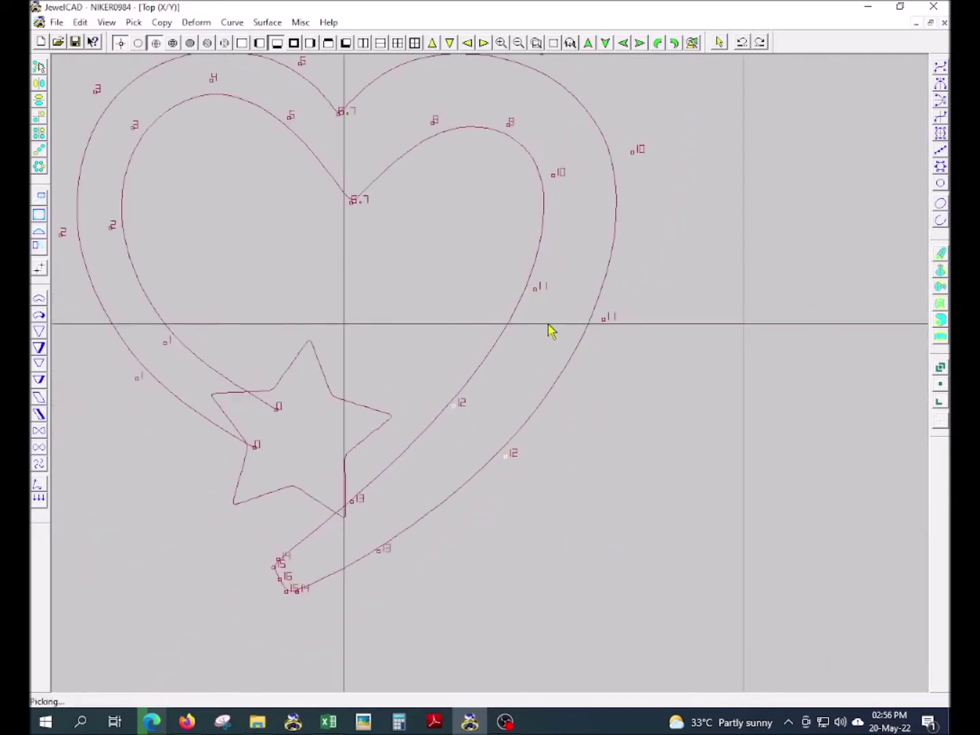
Step: Select all heart and star curves and apply a Transform move to them
scroll(491, 448, up, 2)
scroll(498, 415, down, 2)
scroll(481, 366, down, 1)
click(481, 365)
scroll(479, 367, down, 1)
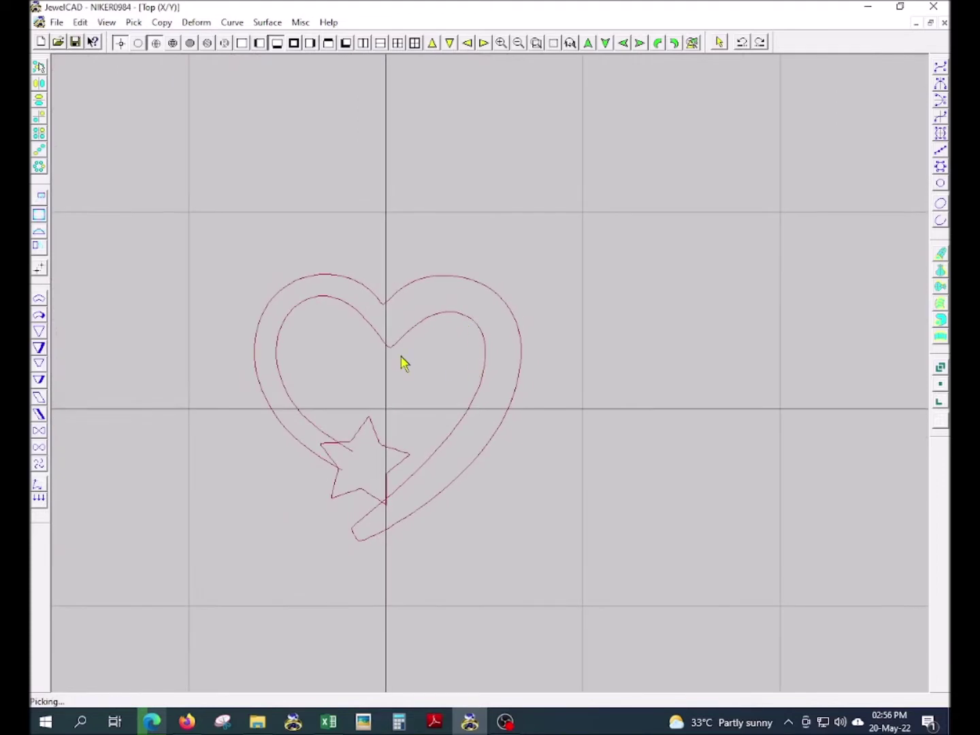
click(475, 373)
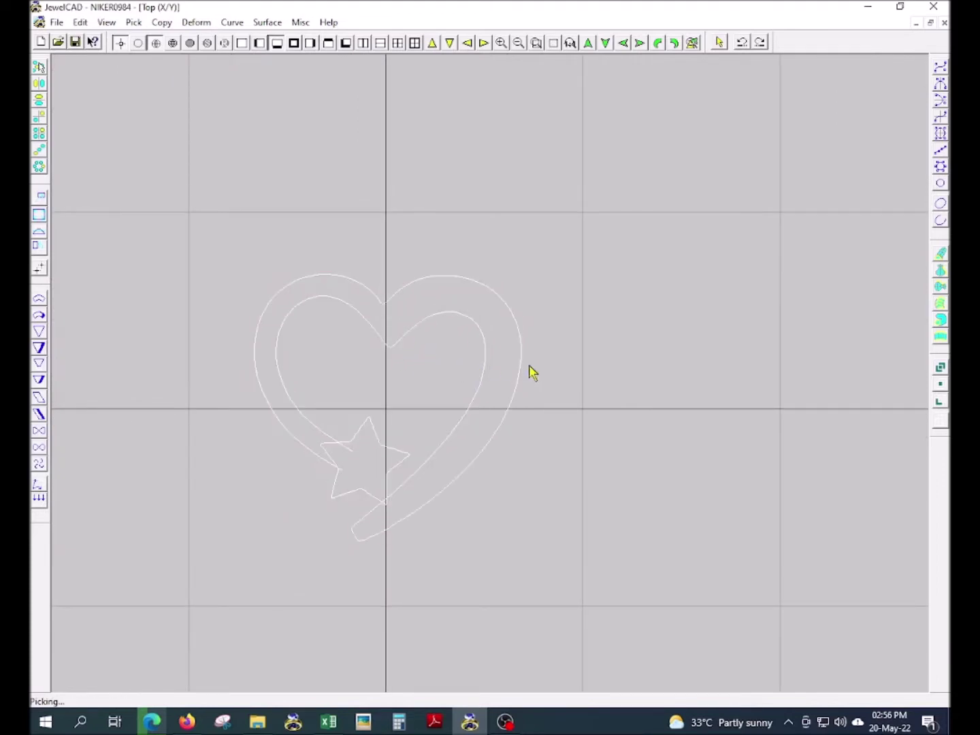
key(ctrl+t)
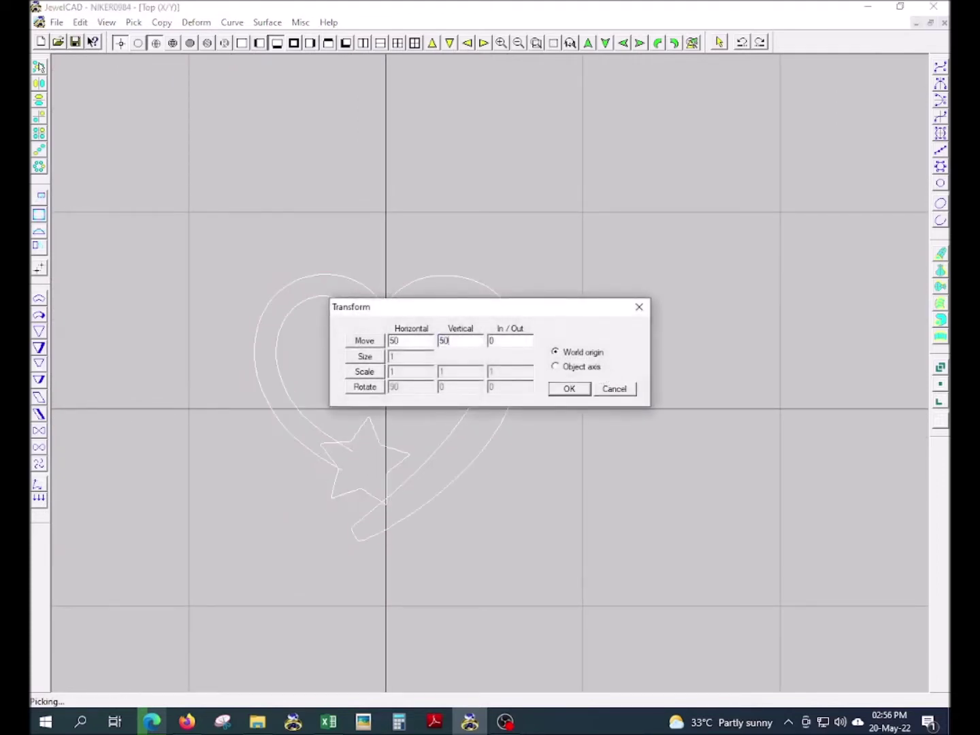
key(Return)
Step: Extend the curves into 2 copies at -0.71 offset in Front view, then add a pentagon
click(585, 323)
key(F2)
key(ctrl+e)
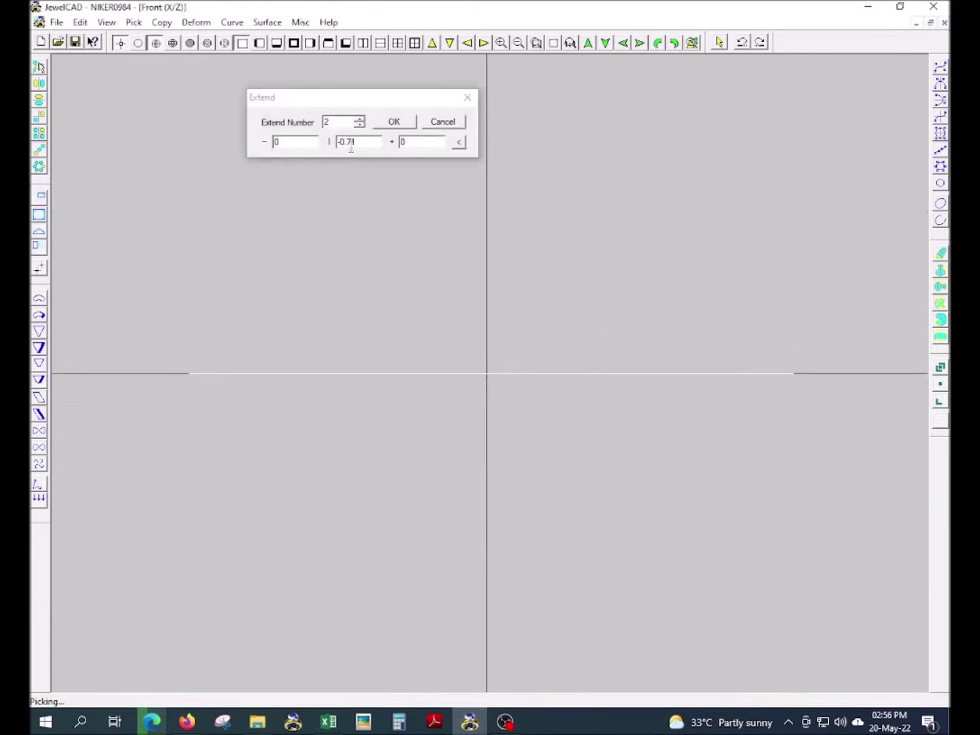
double_click(351, 147)
key(Return)
key(F1)
key(Return)
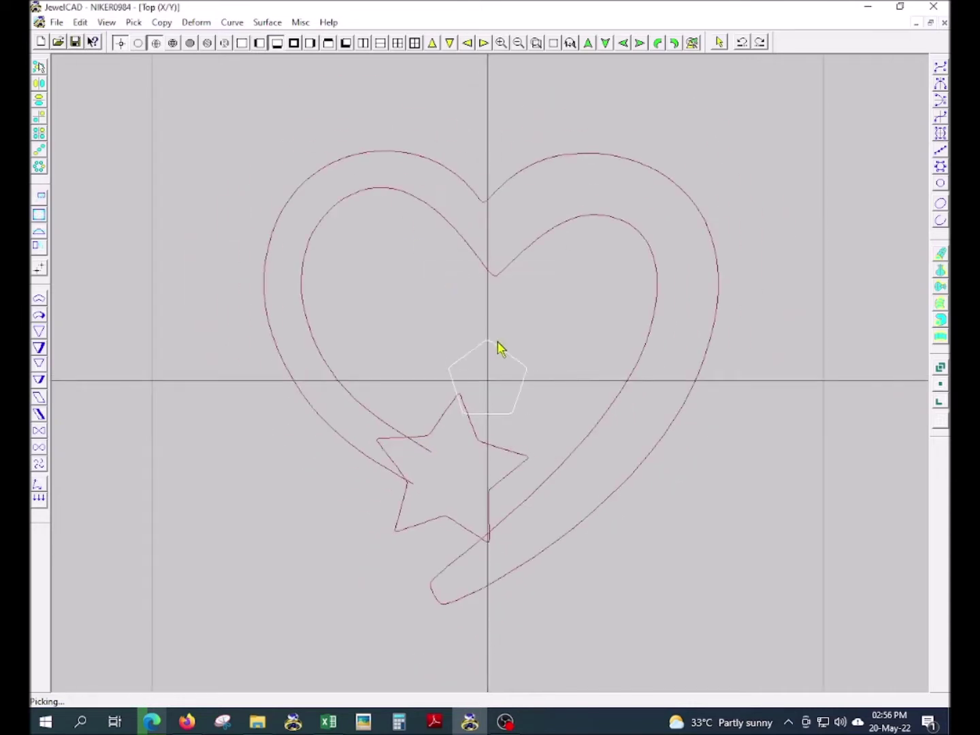
Step: Replace the pentagon with a four-sided polygon
key(F1)
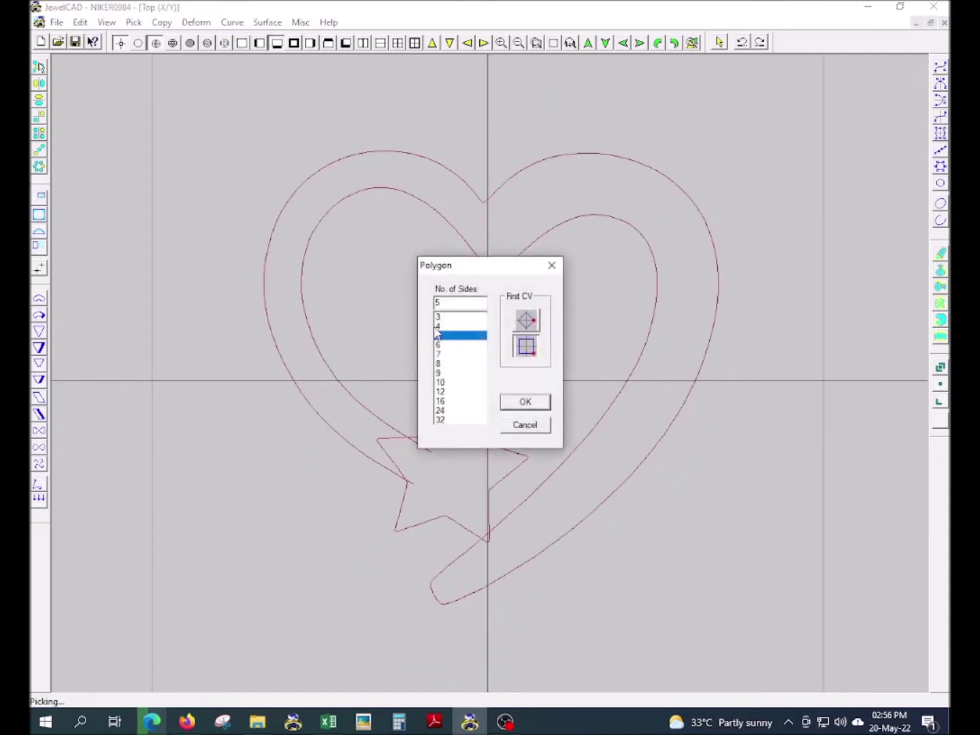
double_click(438, 333)
key(Delete)
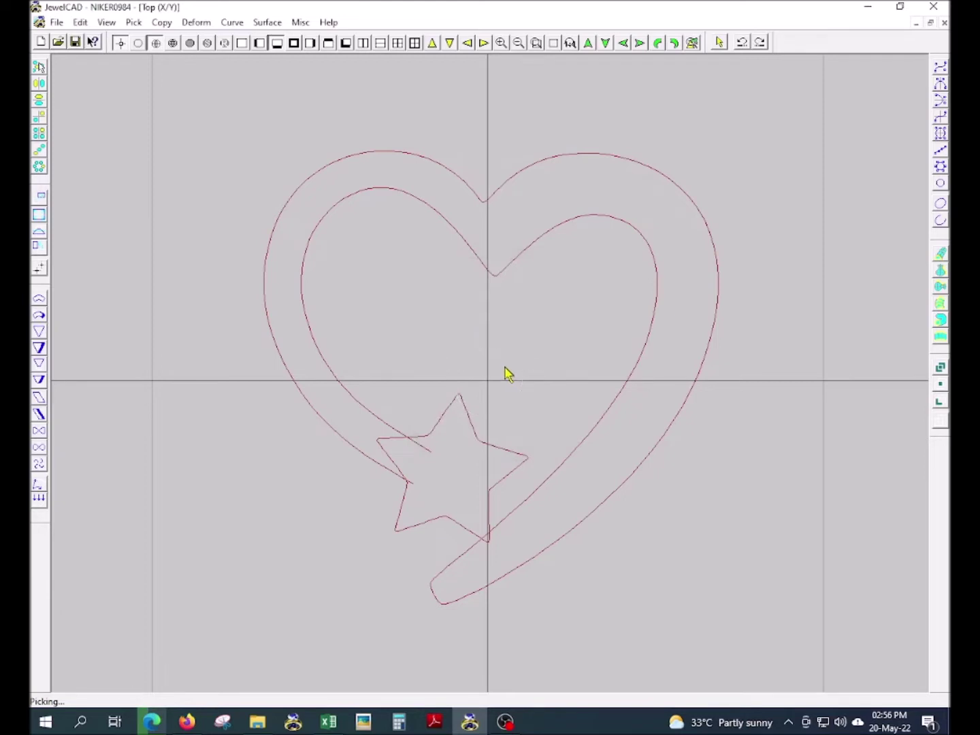
key(F1)
key(Up)
key(Return)
Step: Raise the square's bottom edge and mirror-edit its top edge into an arch
scroll(544, 421, up, 3)
drag(537, 519, 532, 462)
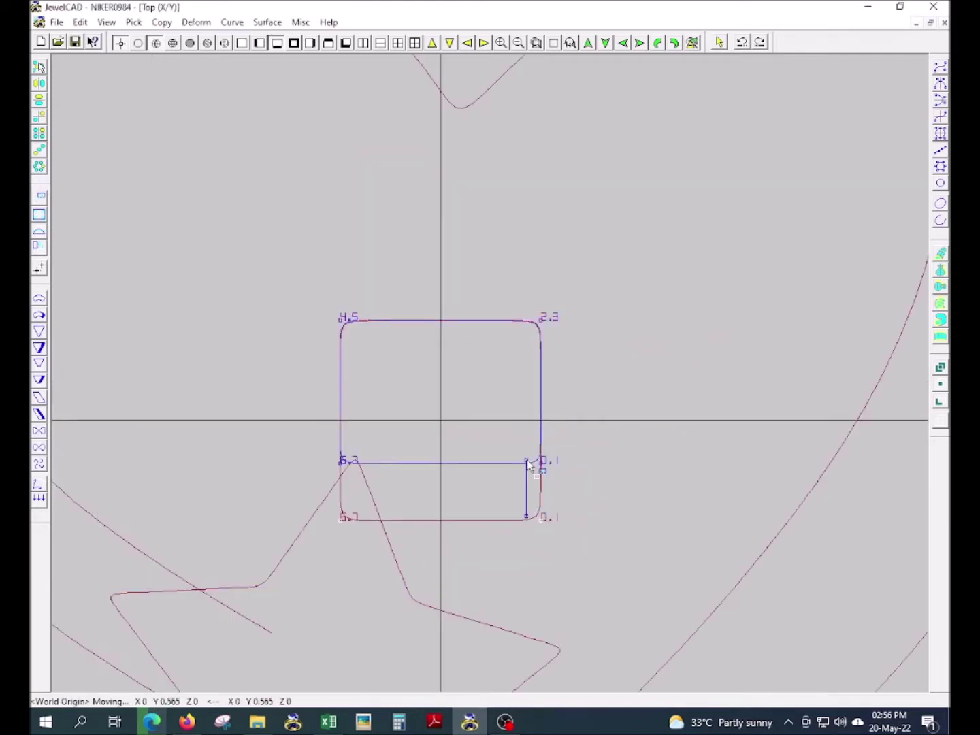
key(F4)
drag(544, 321, 499, 273)
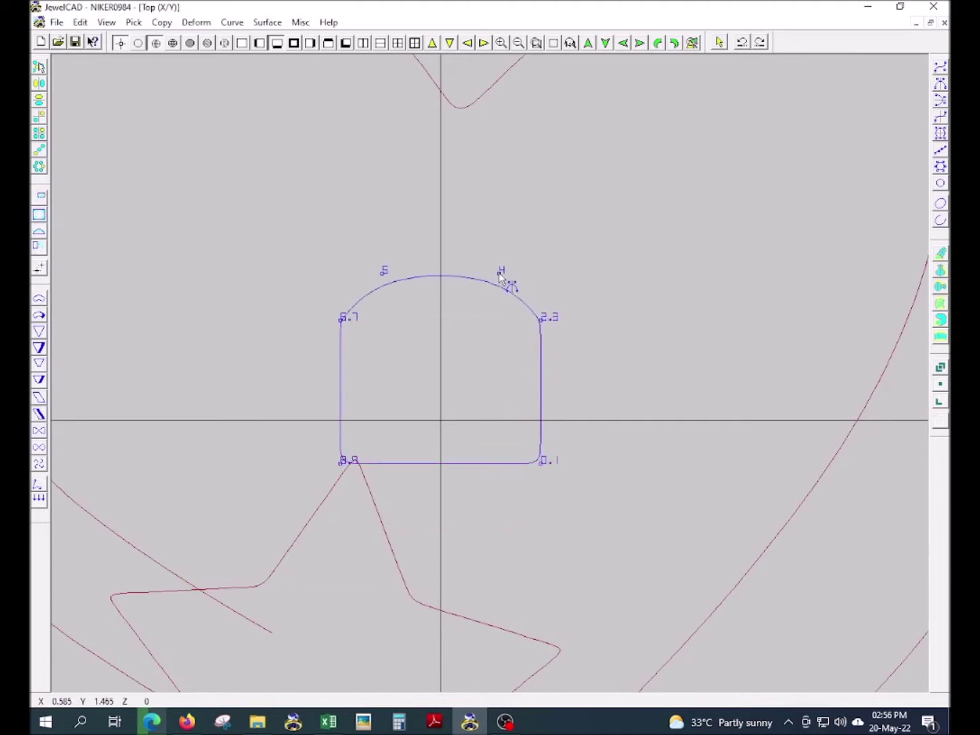
right_click(510, 280)
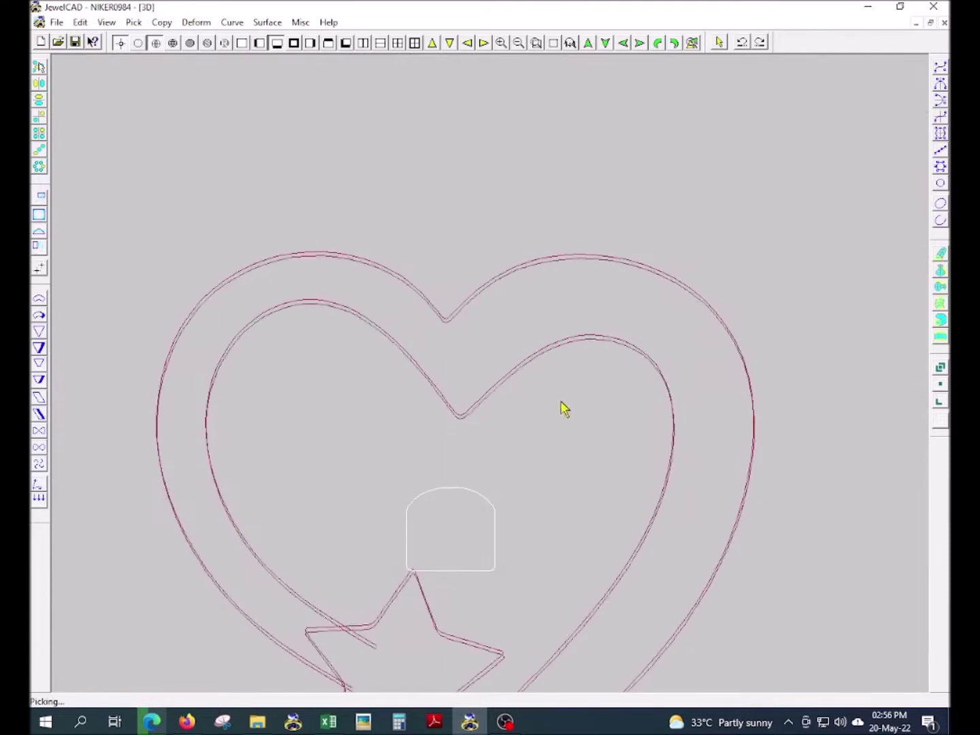
Step: Sweep a 3-rail surface along the heart outlines using the arch section
key(F7)
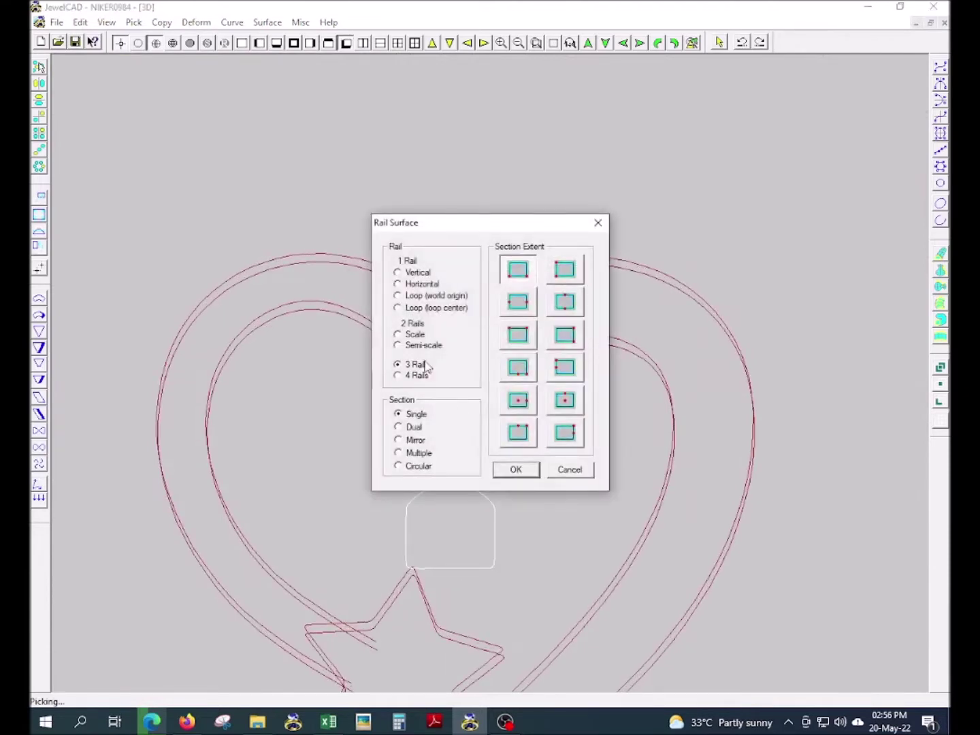
key(Return)
click(510, 383)
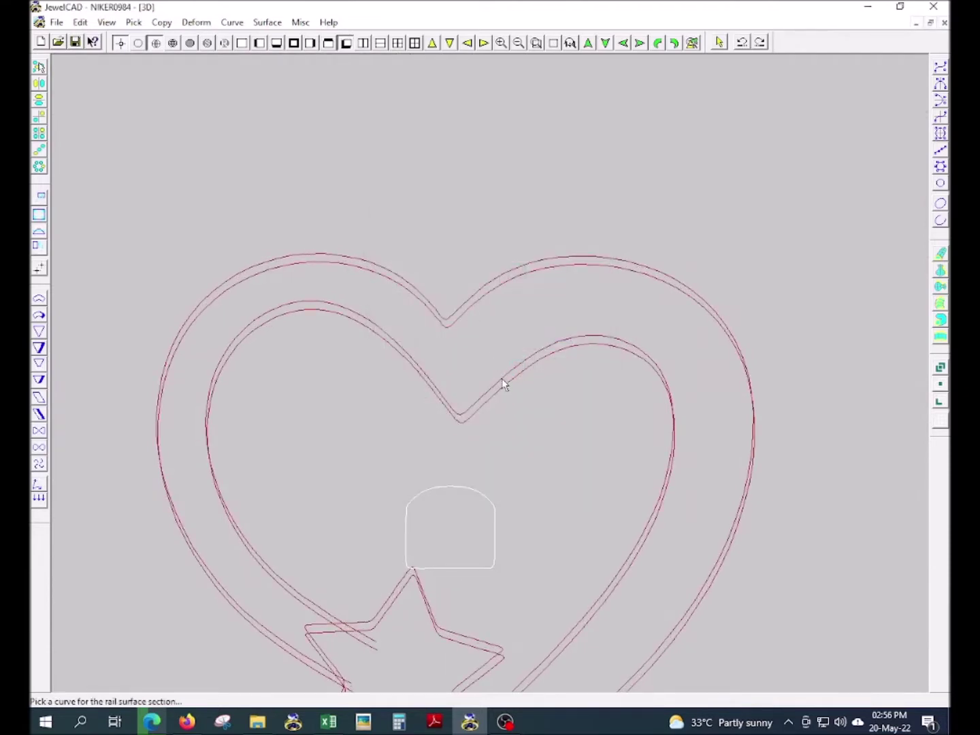
click(475, 487)
key(ctrl+r)
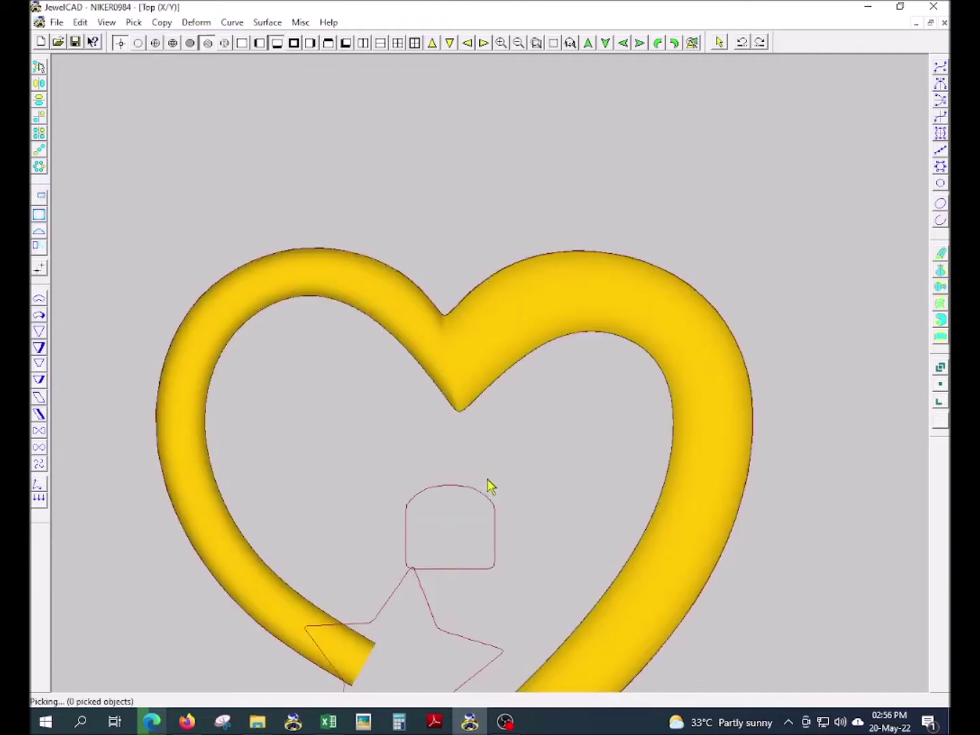
key(F3)
Step: Resize the band relative to the world origin in Front view
scroll(508, 494, down, 1)
scroll(528, 480, down, 1)
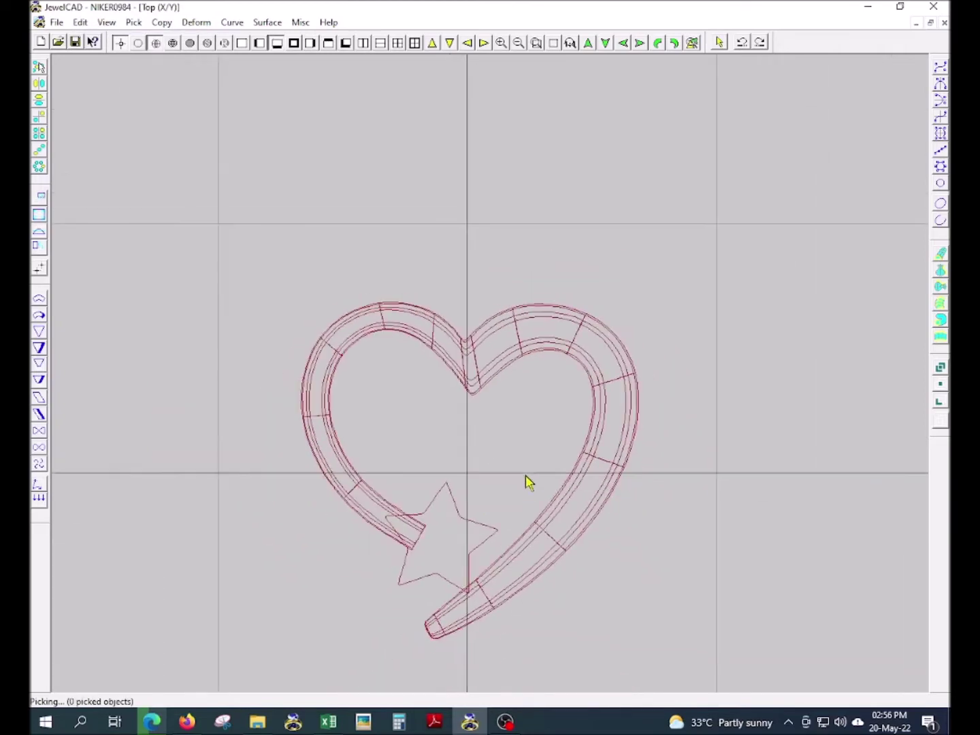
key(F2)
right_click(525, 422)
click(524, 400)
drag(621, 381, 545, 371)
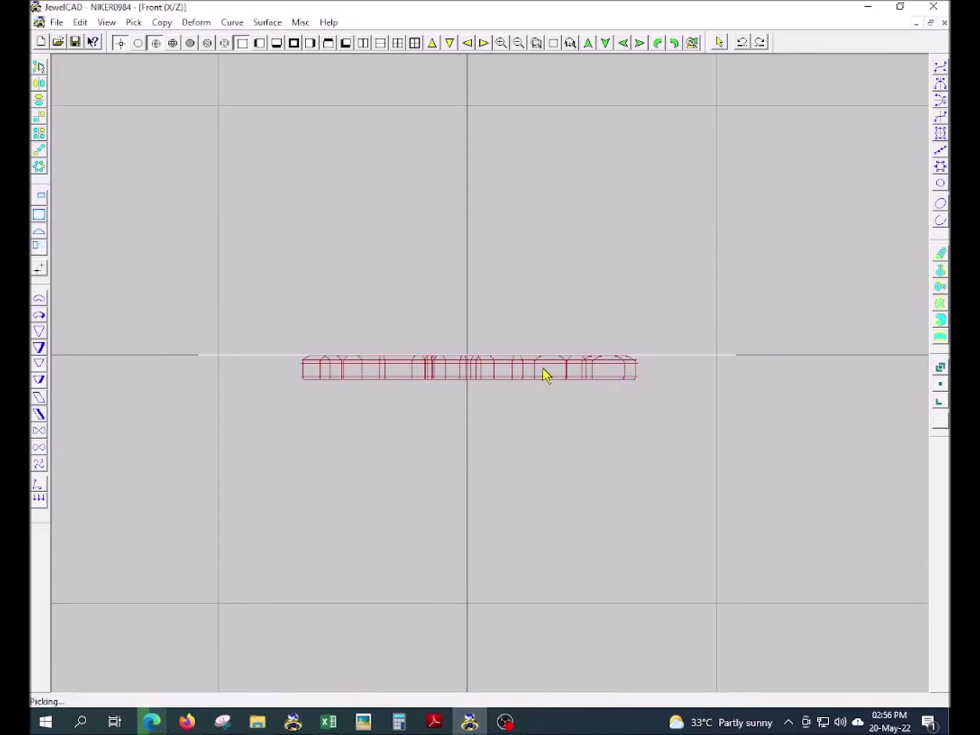
key(F3)
scroll(477, 585, up, 3)
scroll(488, 494, up, 2)
Step: Select the band's left-tip points and orbit the 3D view to inspect the band
key(F4)
drag(299, 287, 403, 469)
mouse_move(503, 531)
right_down()
mouse_move(499, 357)
mouse_move(537, 489)
mouse_move(551, 247)
right_up()
drag(558, 162, 636, 258)
mouse_move(689, 371)
right_down()
mouse_move(639, 313)
mouse_move(429, 367)
right_up()
mouse_move(575, 476)
right_down()
mouse_move(590, 304)
mouse_move(538, 272)
right_up()
key(F1)
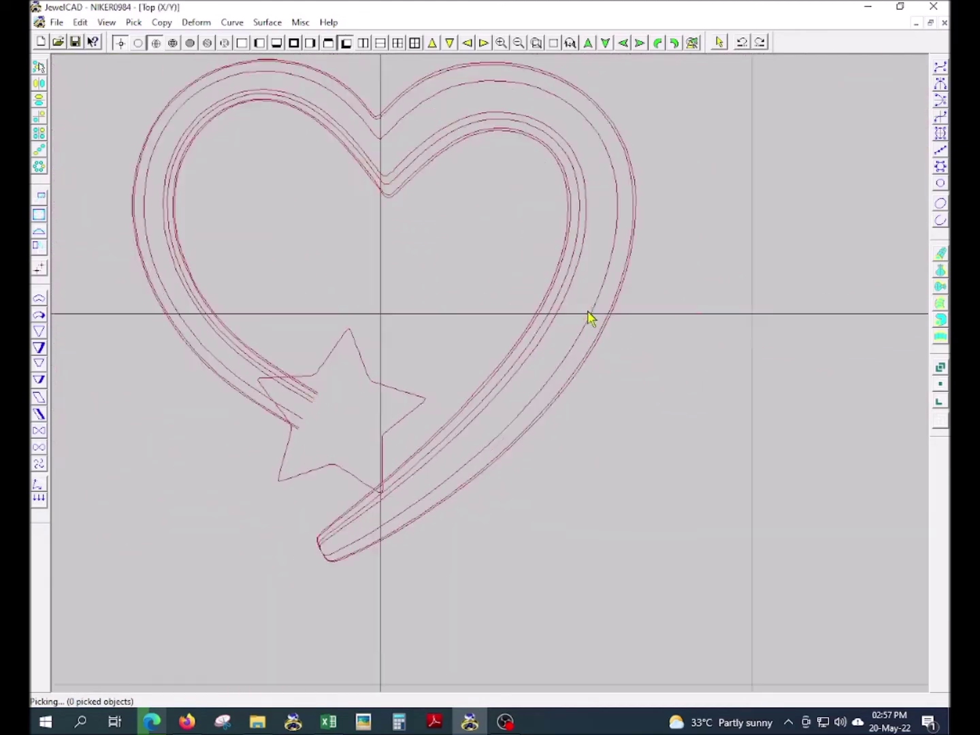
Step: Zoom and orbit in 3D, picking control points along the band top
key(F4)
drag(516, 199, 626, 245)
scroll(450, 355, up, 3)
drag(411, 328, 518, 455)
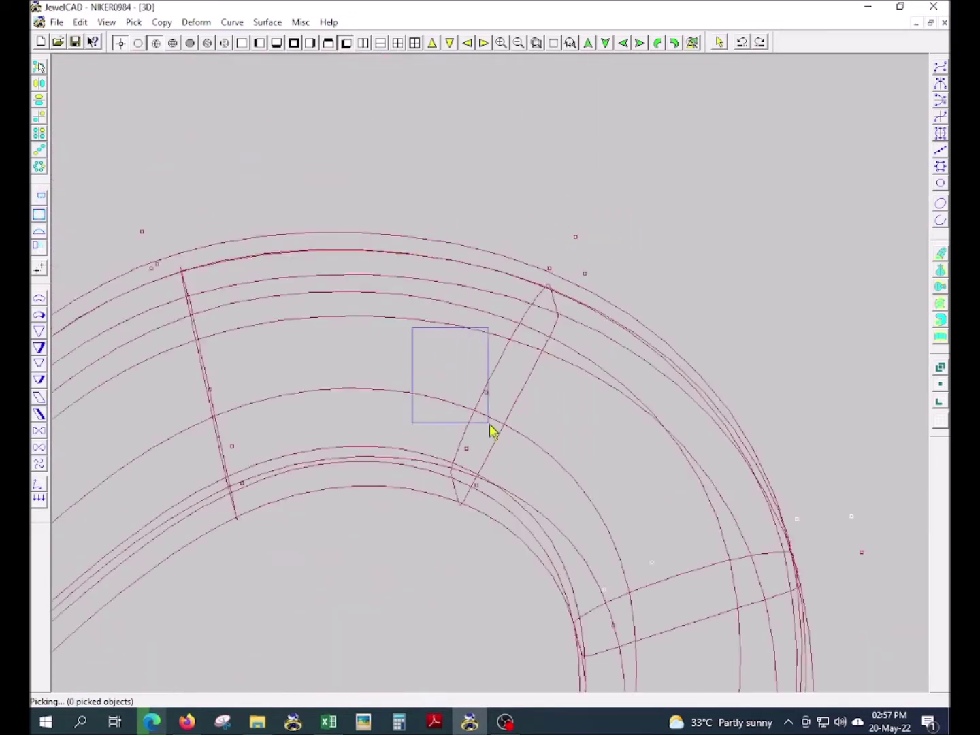
drag(528, 221, 584, 284)
mouse_move(580, 285)
right_down()
mouse_move(212, 306)
mouse_move(332, 357)
mouse_move(285, 272)
right_up()
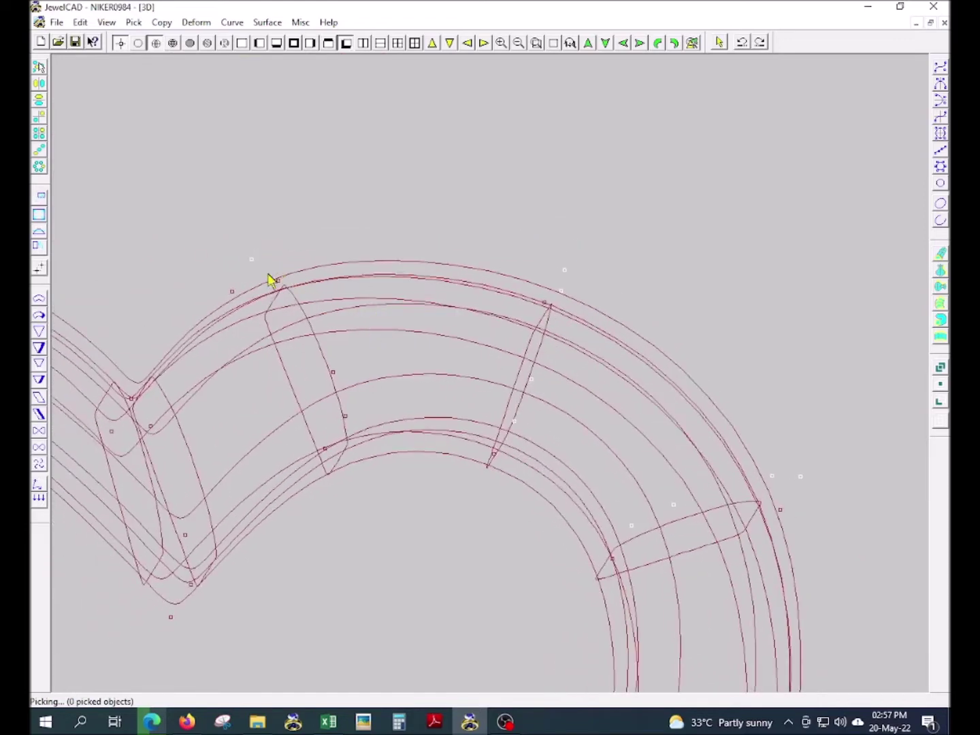
drag(310, 355, 371, 435)
mouse_move(372, 436)
right_down()
mouse_move(232, 432)
mouse_move(248, 436)
mouse_move(211, 417)
right_up()
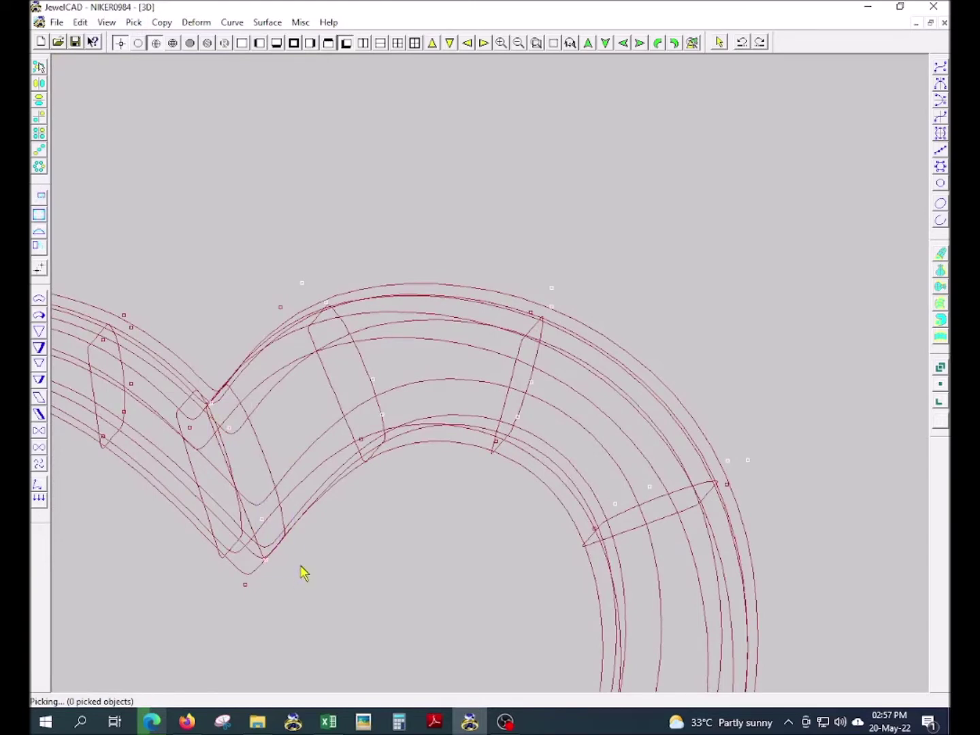
scroll(381, 524, down, 5)
Step: Apply Project Mapping to the band in Front view, then show Top view as wireframe
key(F2)
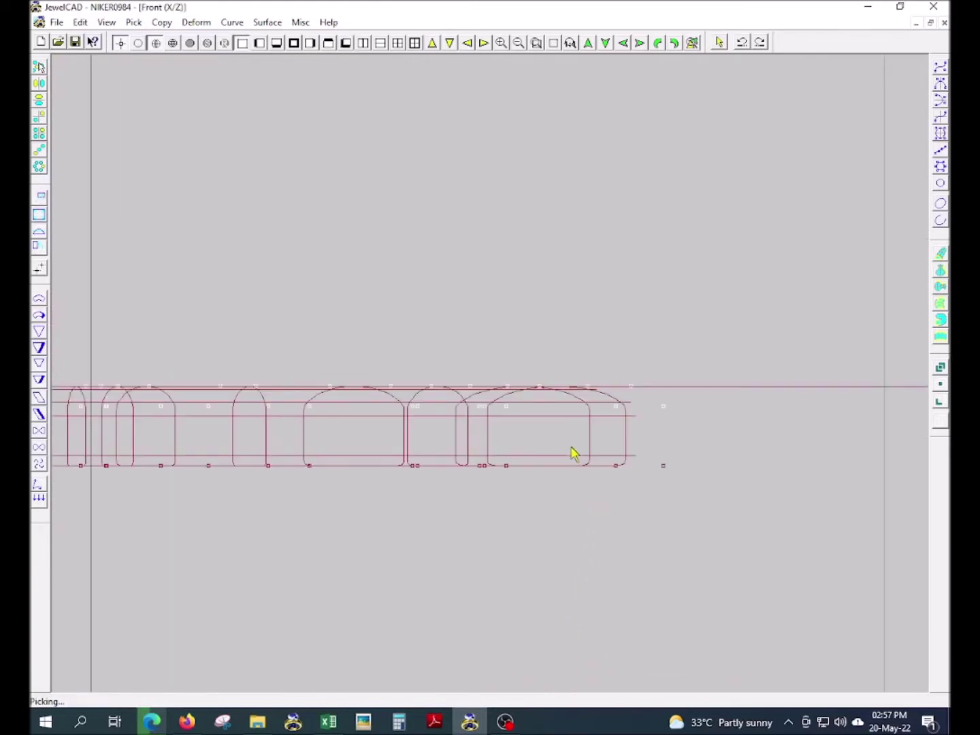
right_click(574, 454)
click(565, 399)
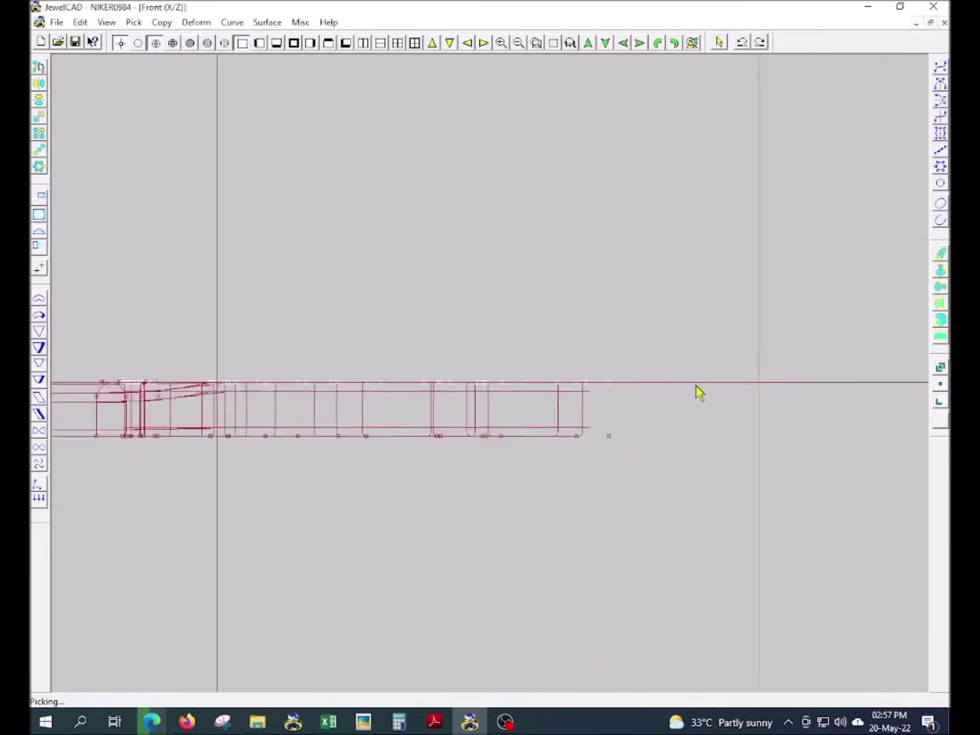
key(F1)
scroll(487, 376, down, 1)
key(F6)
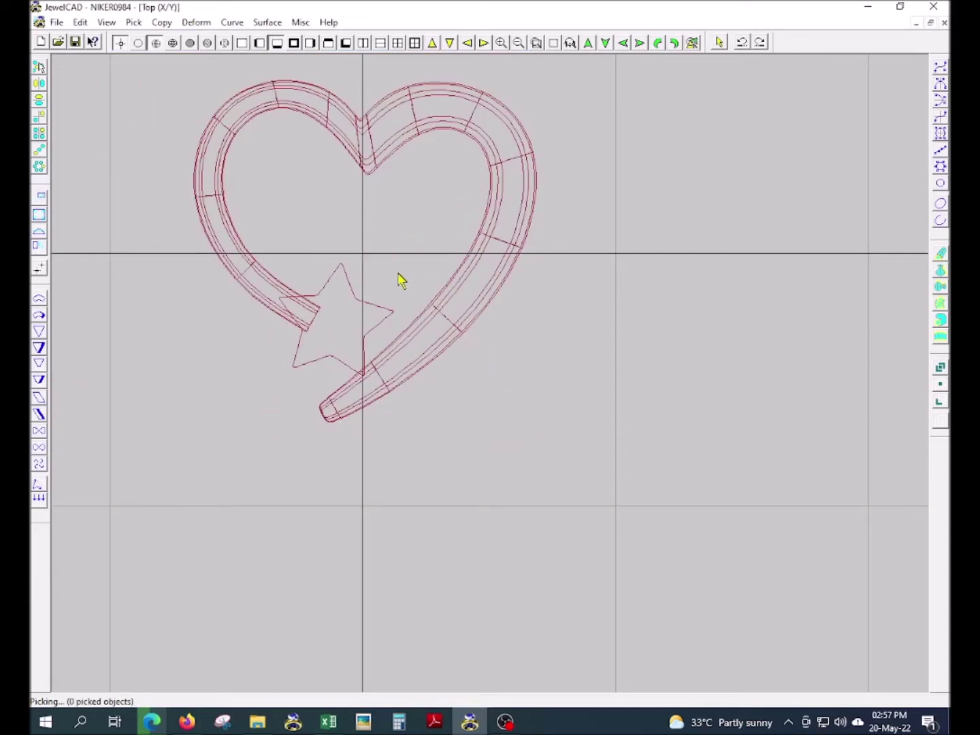
Step: Cancel Rail Surface without sweeping, then open the heart photo in the NIKER0984 folder
scroll(402, 360, up, 3)
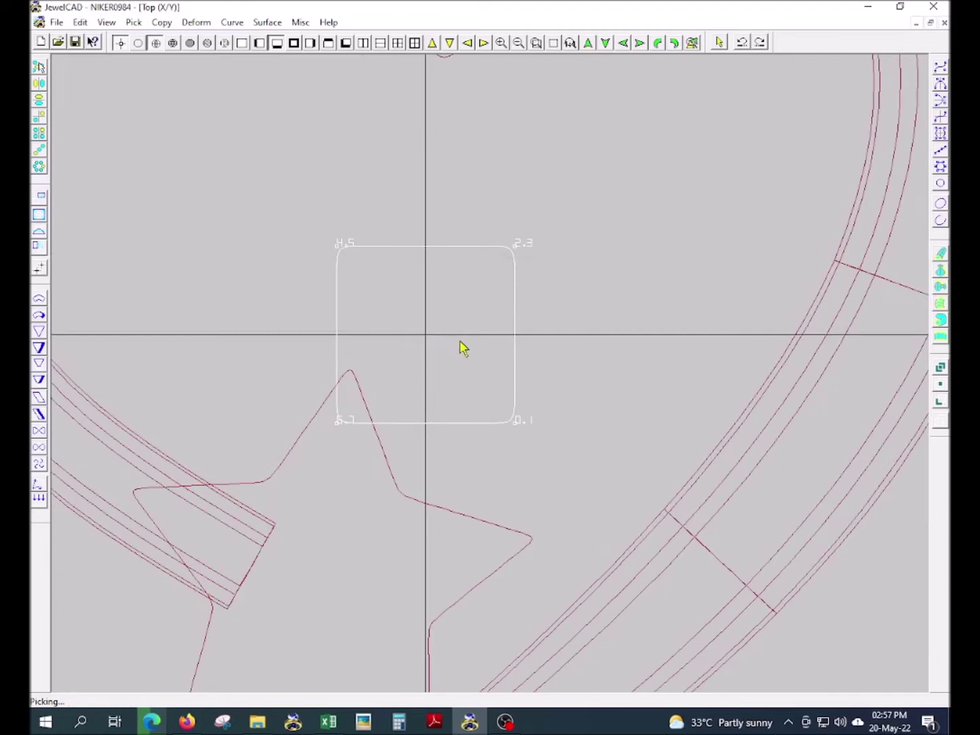
scroll(481, 355, down, 1)
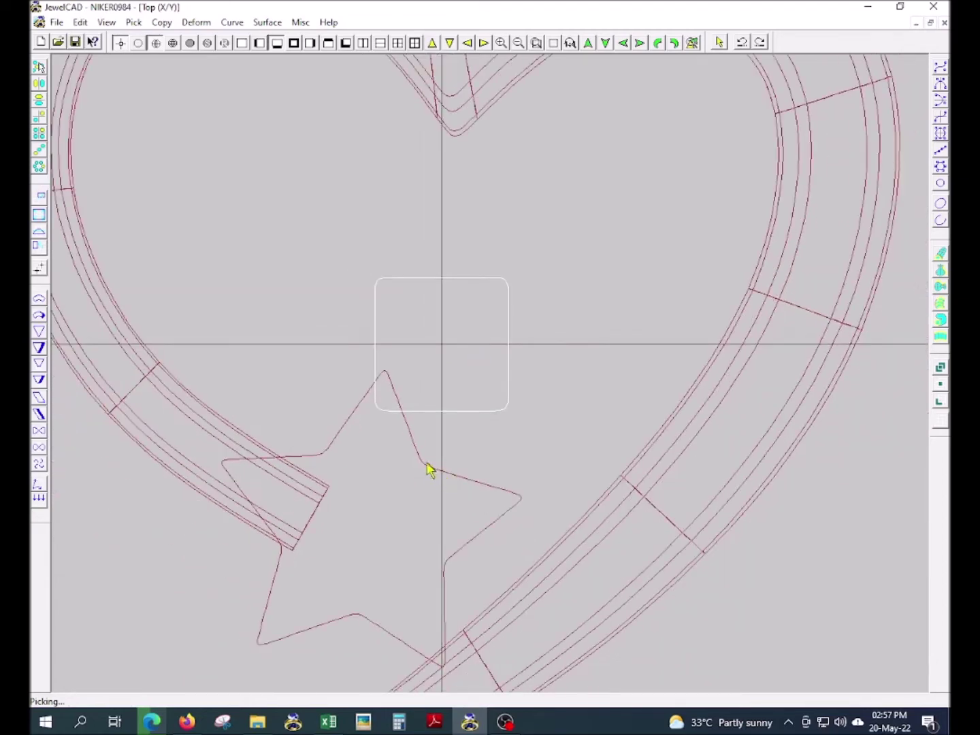
key(ctrl+r)
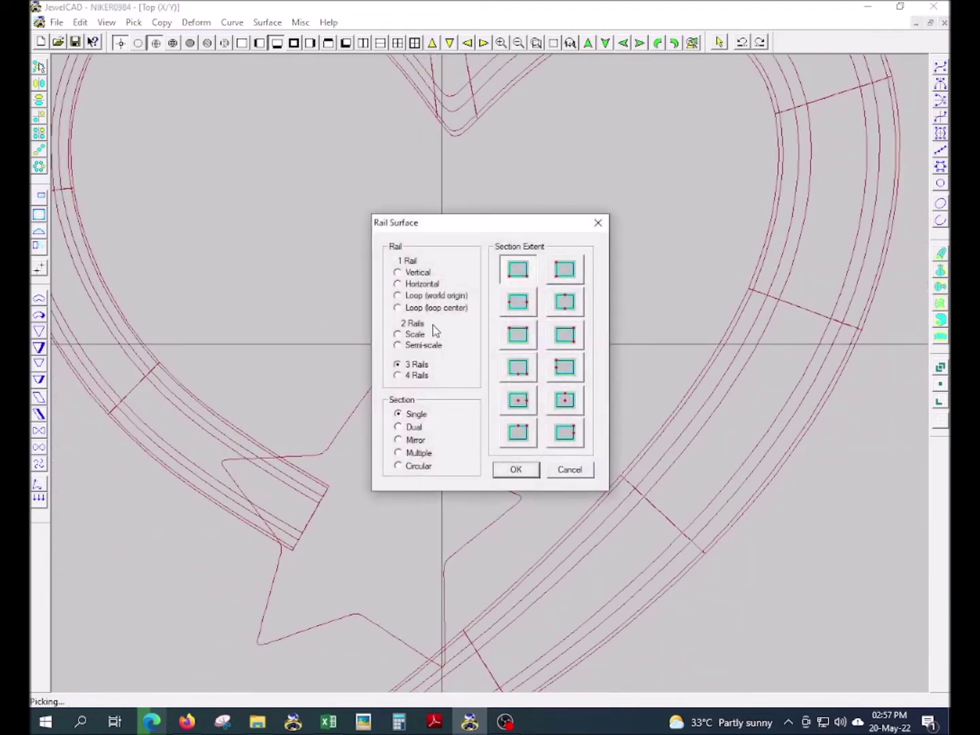
key(Return)
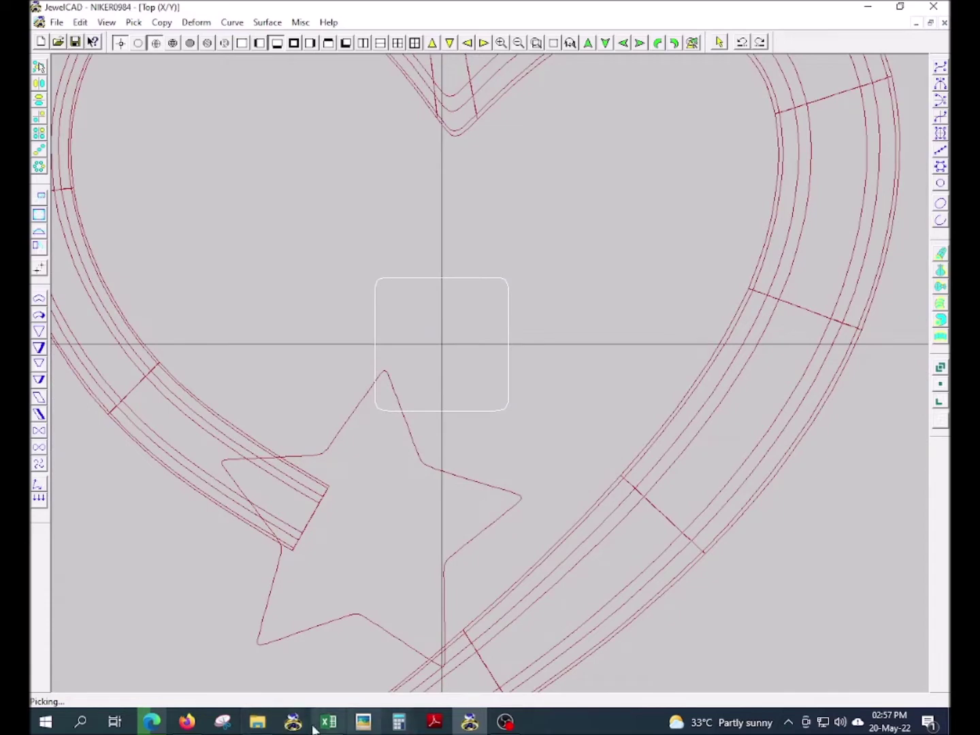
click(257, 721)
double_click(422, 259)
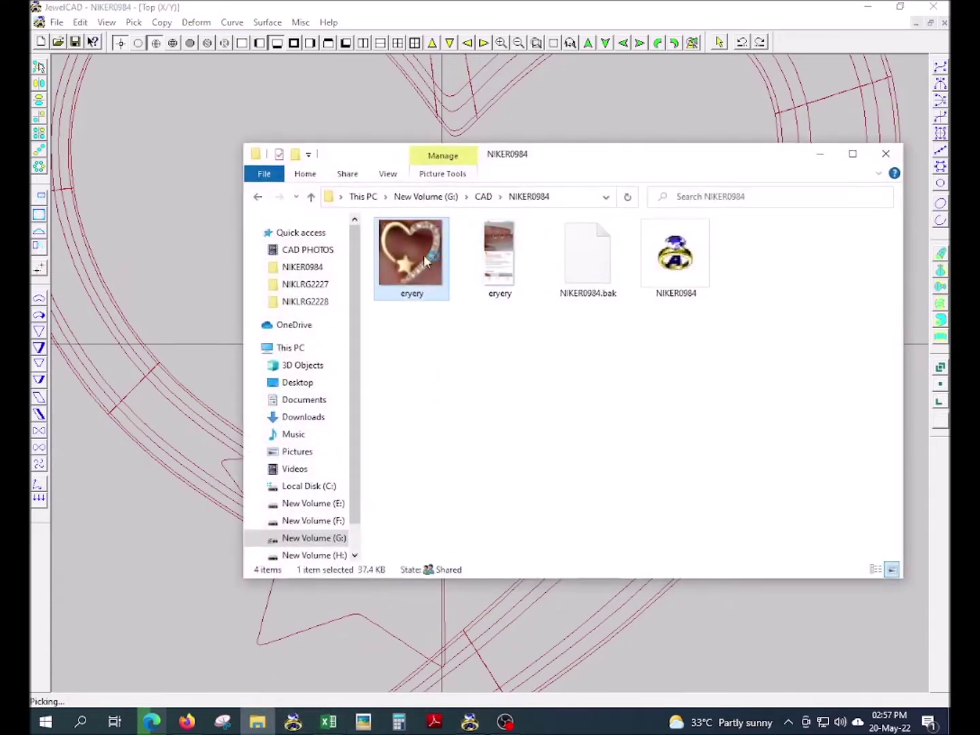
Step: Zoom into the eryery photo, exit full screen, minimize the folder and return to JewelCAD
scroll(548, 353, up, 2)
scroll(549, 375, up, 2)
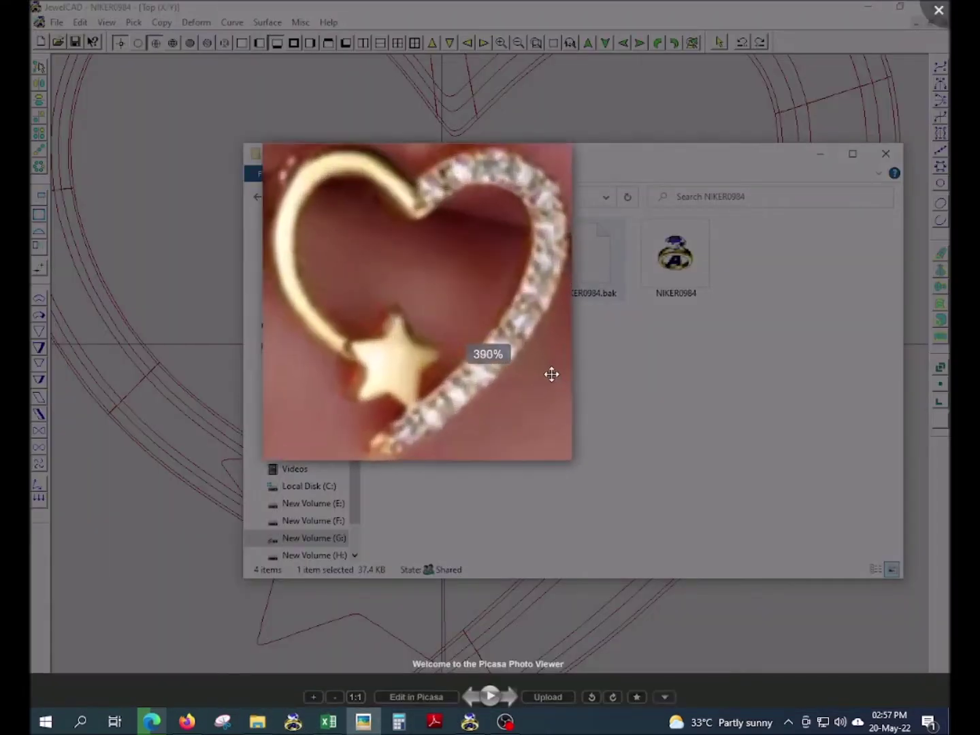
scroll(551, 374, up, 3)
click(754, 191)
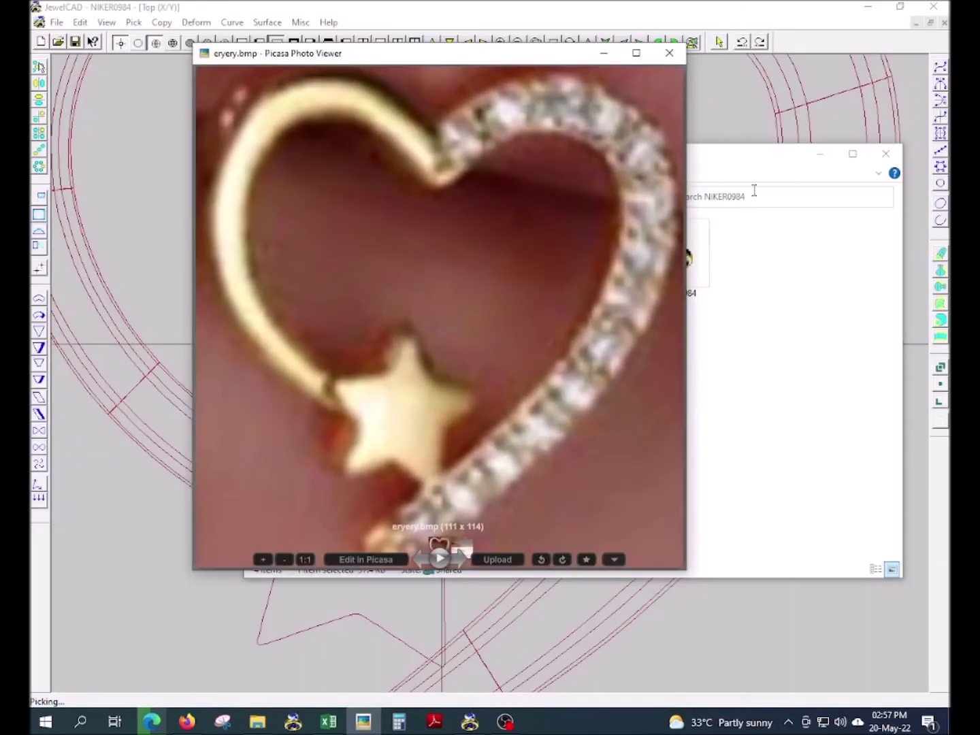
click(813, 157)
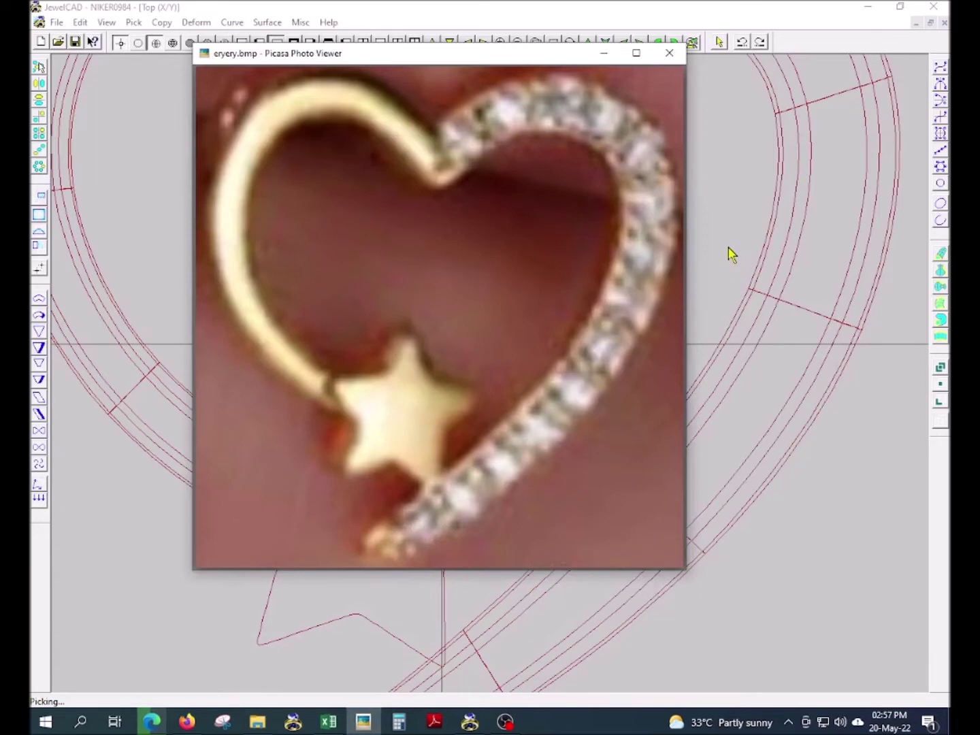
click(728, 253)
click(548, 320)
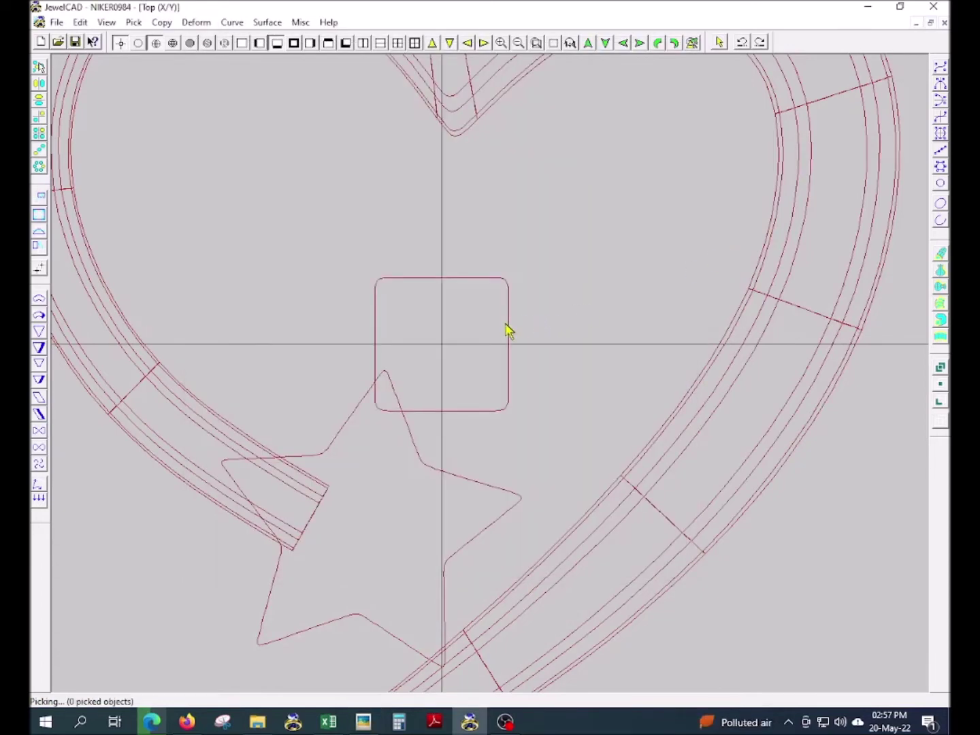
Step: Move the rounded square clear of the hearts with Transform > Move and zoom onto it
key(ctrl+t)
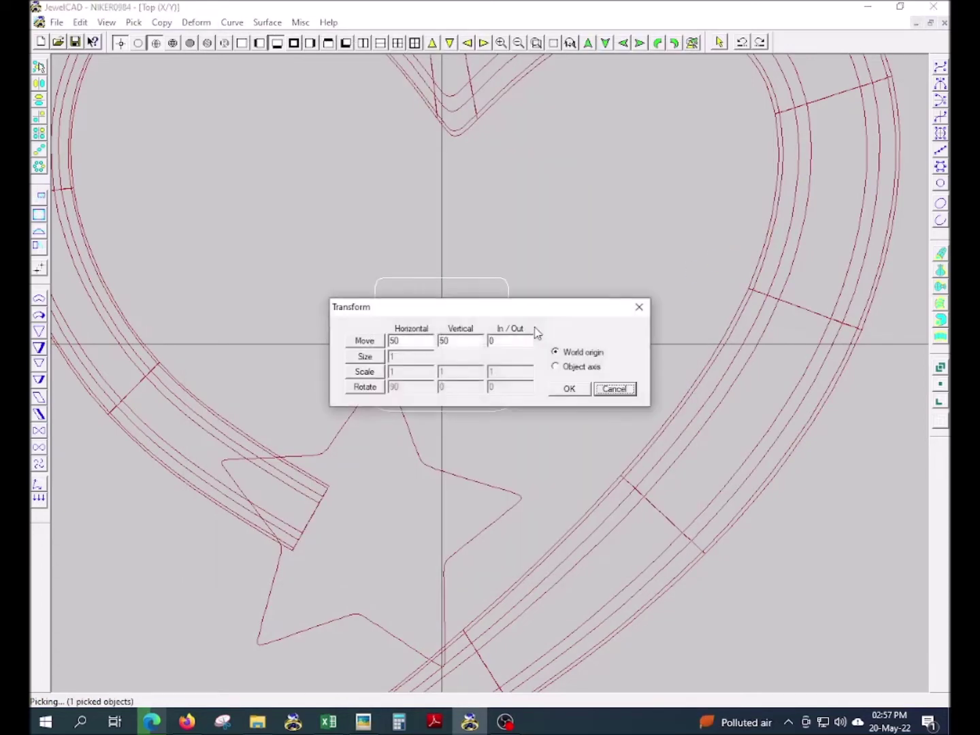
key(Tab)
key(Return)
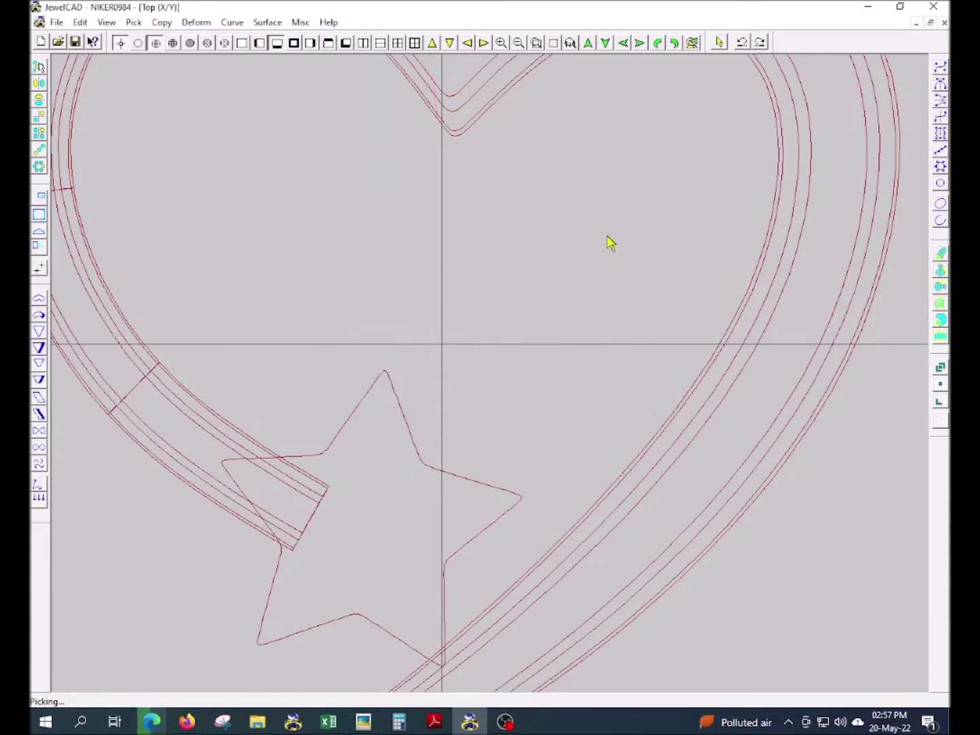
drag(339, 79, 765, 388)
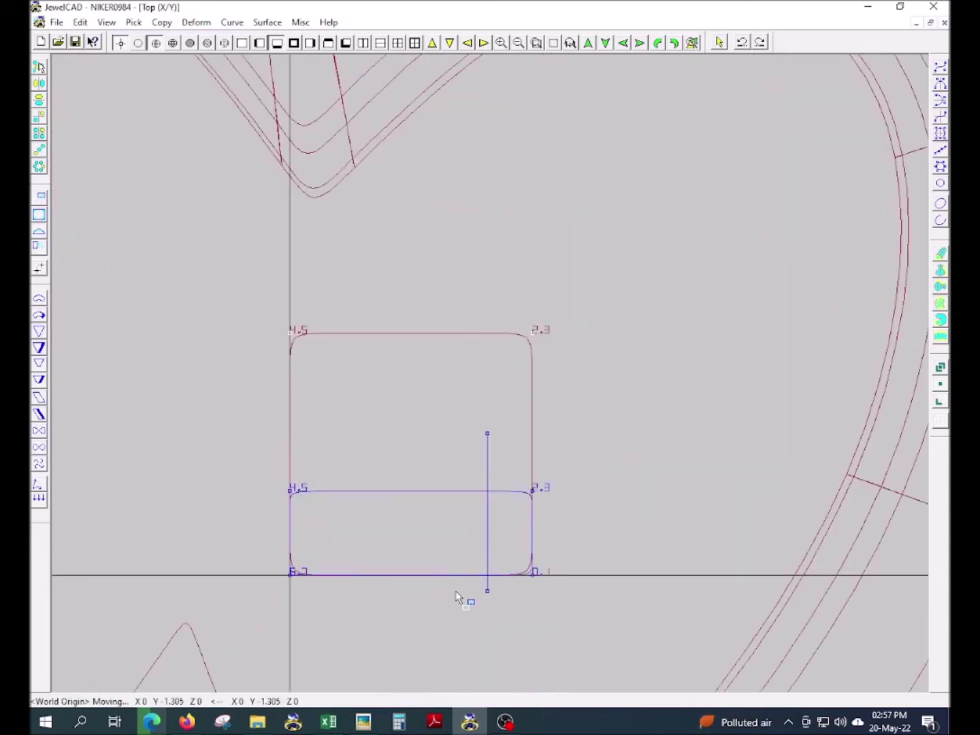
Step: Drag the square's points, including points 4 and 5, into a dome sloping from tall left to short right
drag(356, 547, 384, 442)
mouse_move(500, 433)
mouse_down()
mouse_move(608, 509)
mouse_move(632, 499)
mouse_up()
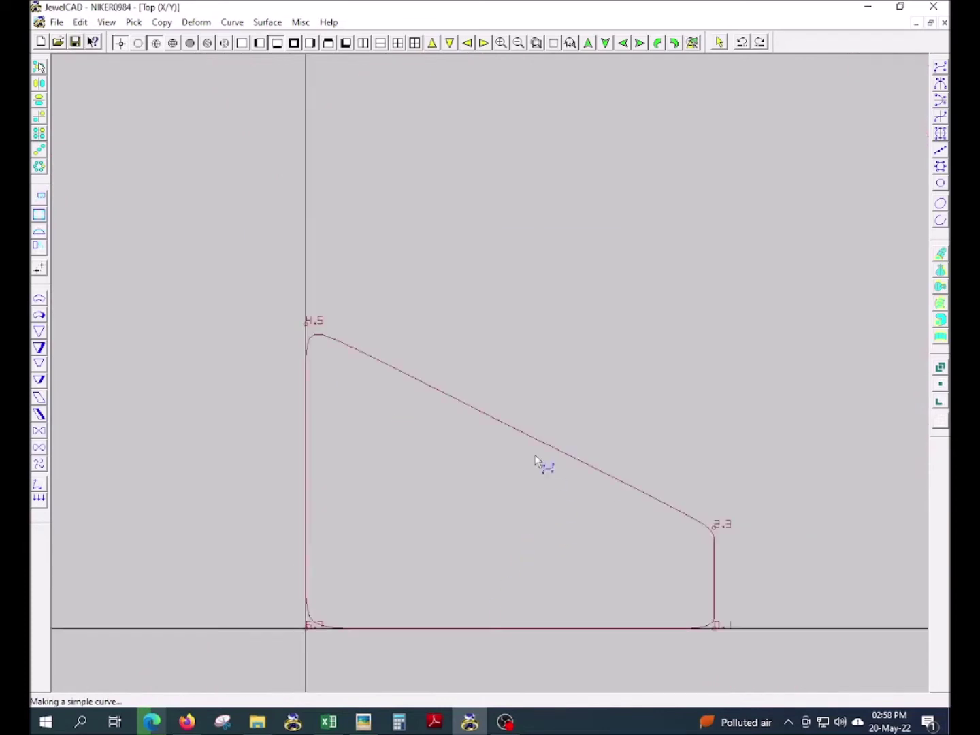
key(Escape)
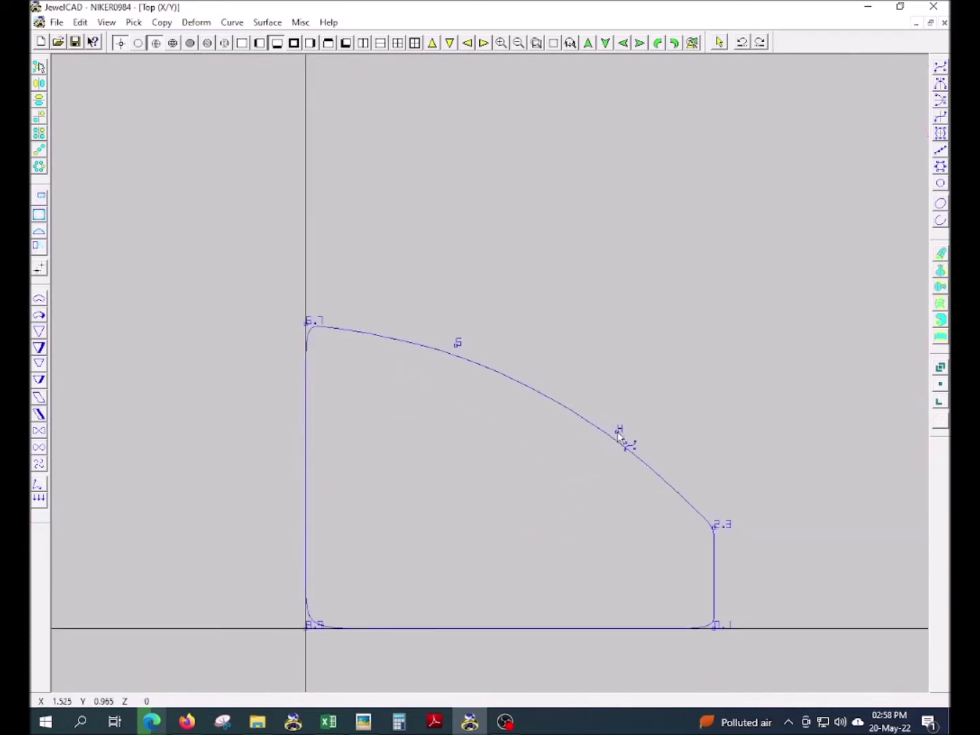
drag(474, 373, 463, 342)
drag(613, 433, 628, 435)
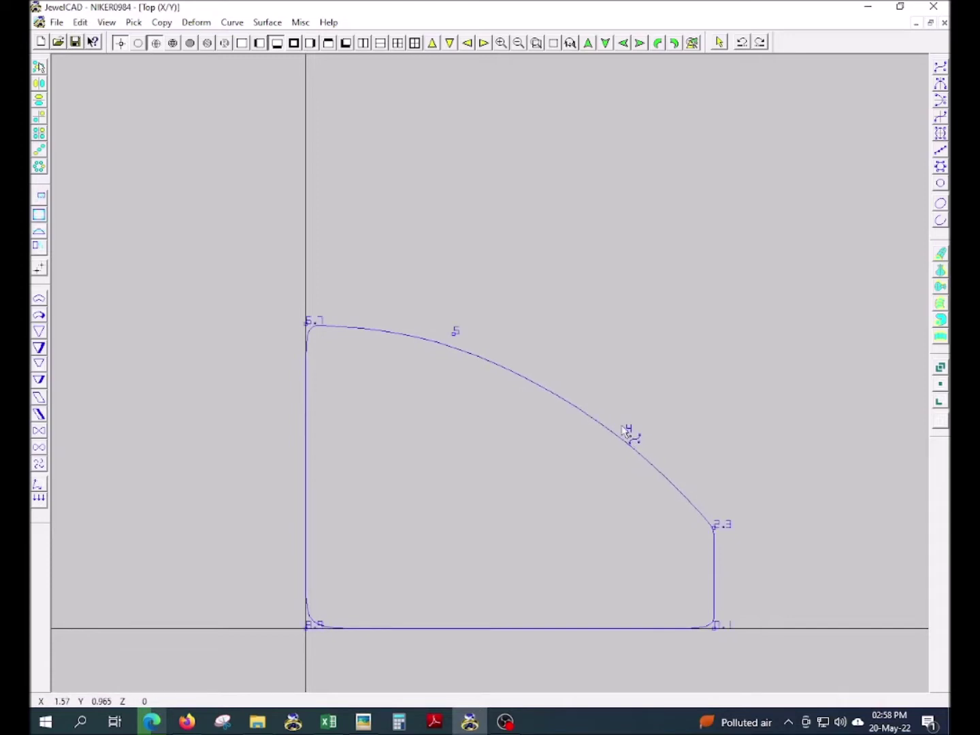
right_click(628, 435)
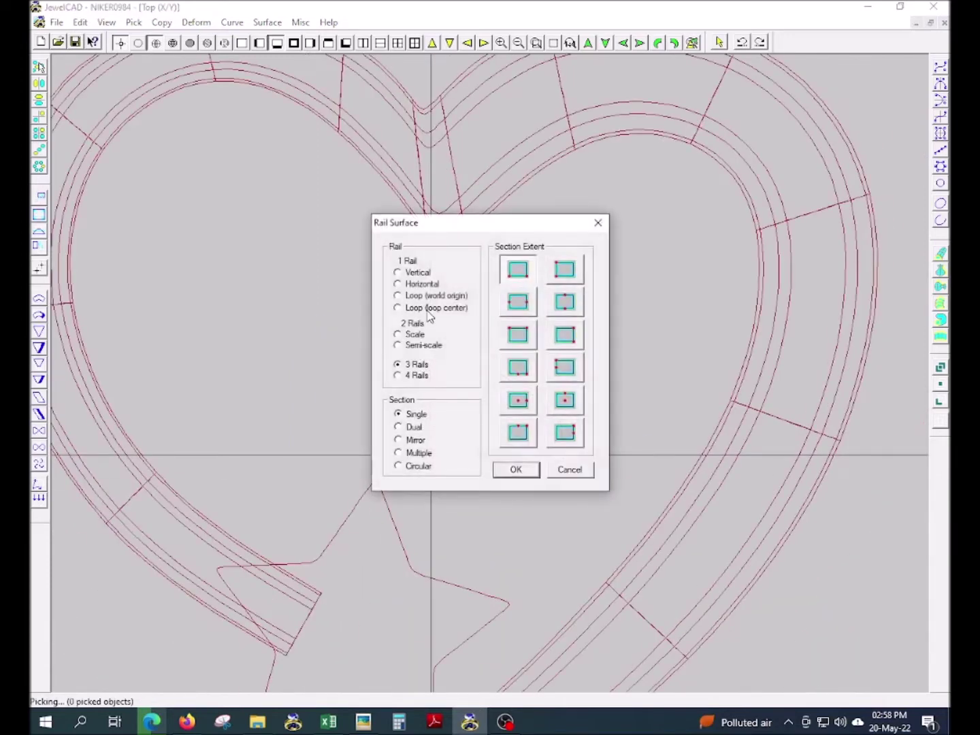
Step: Try a loop-centre rail sweep of the dome section around the star, then delete it
click(428, 310)
key(Return)
click(447, 457)
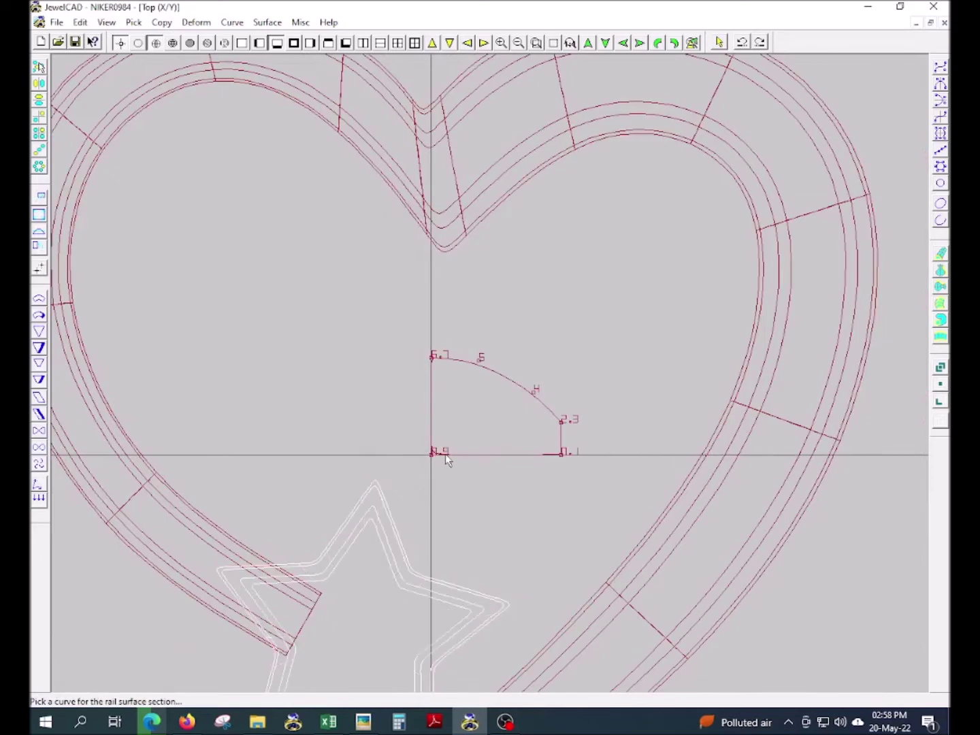
key(Delete)
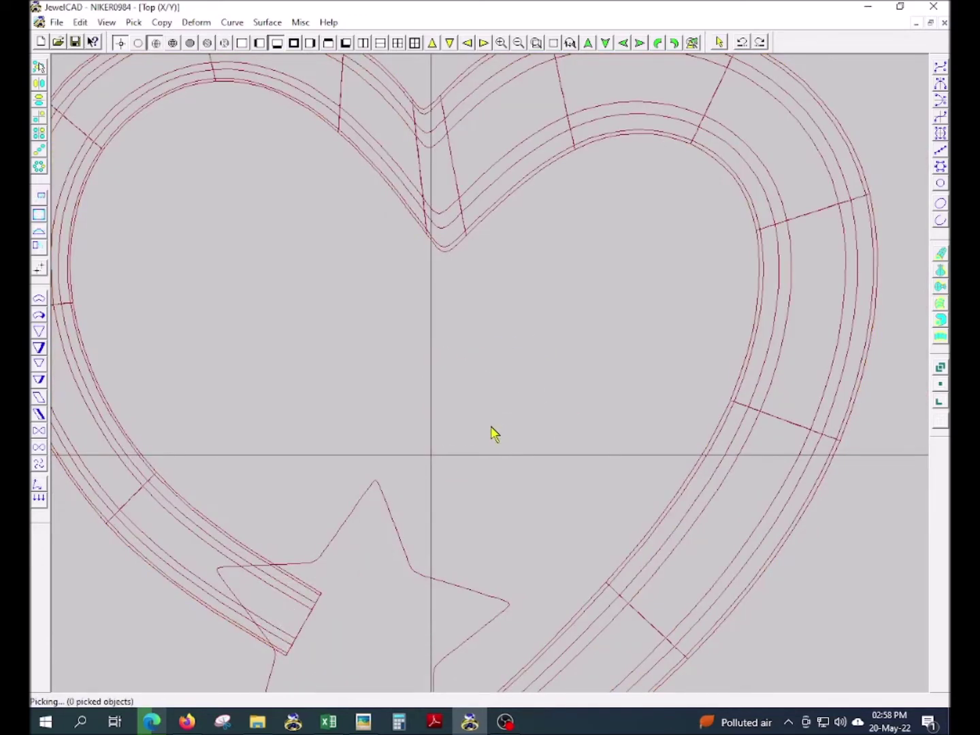
Step: Draw a new quarter-arc curve and adjust its point 3 and endpoint
key(c)
click(435, 352)
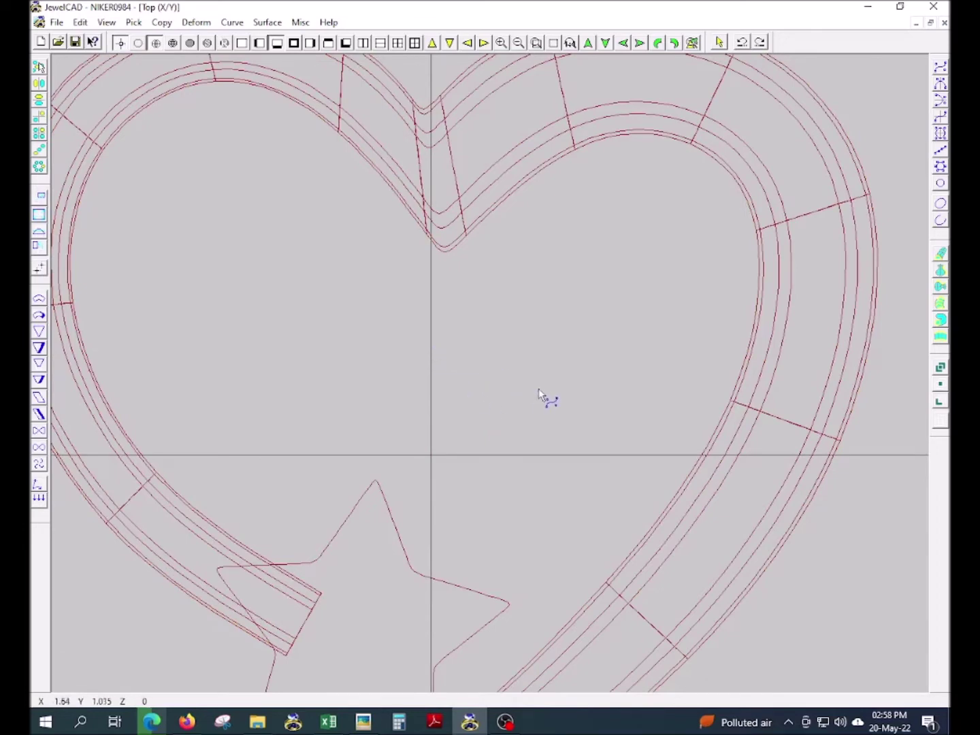
right_click(612, 461)
scroll(579, 435, up, 3)
drag(493, 428, 537, 454)
scroll(691, 490, up, 3)
drag(530, 518, 525, 476)
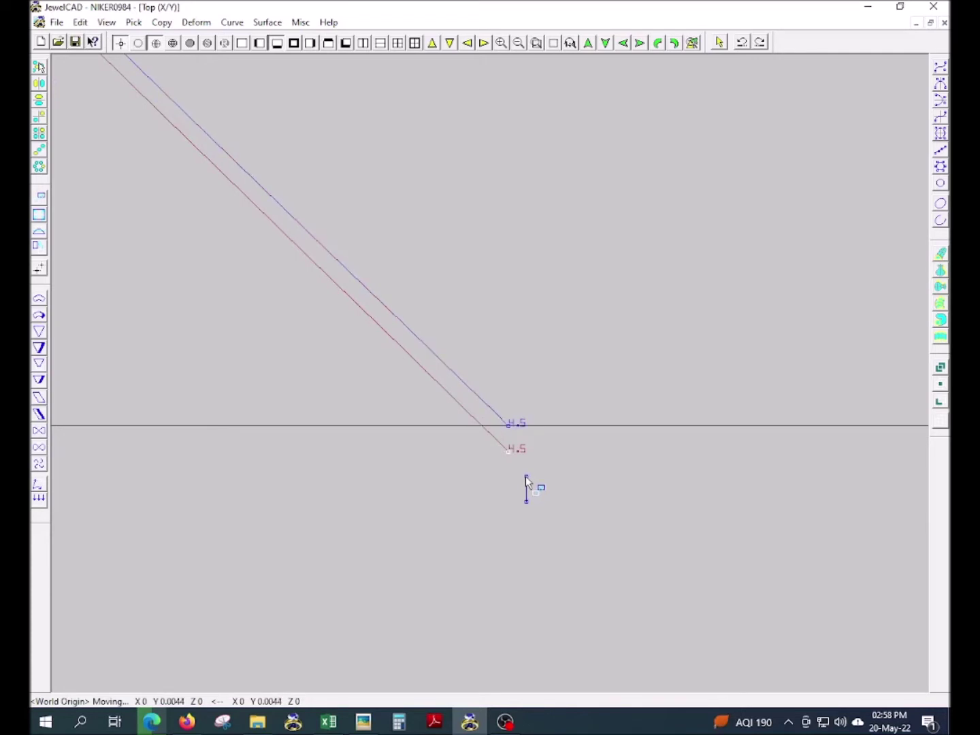
scroll(529, 471, down, 6)
scroll(503, 340, up, 3)
Step: Reshape the arc by repositioning its start point and point 3
mouse_move(441, 389)
mouse_down()
mouse_move(463, 457)
mouse_move(464, 445)
mouse_up()
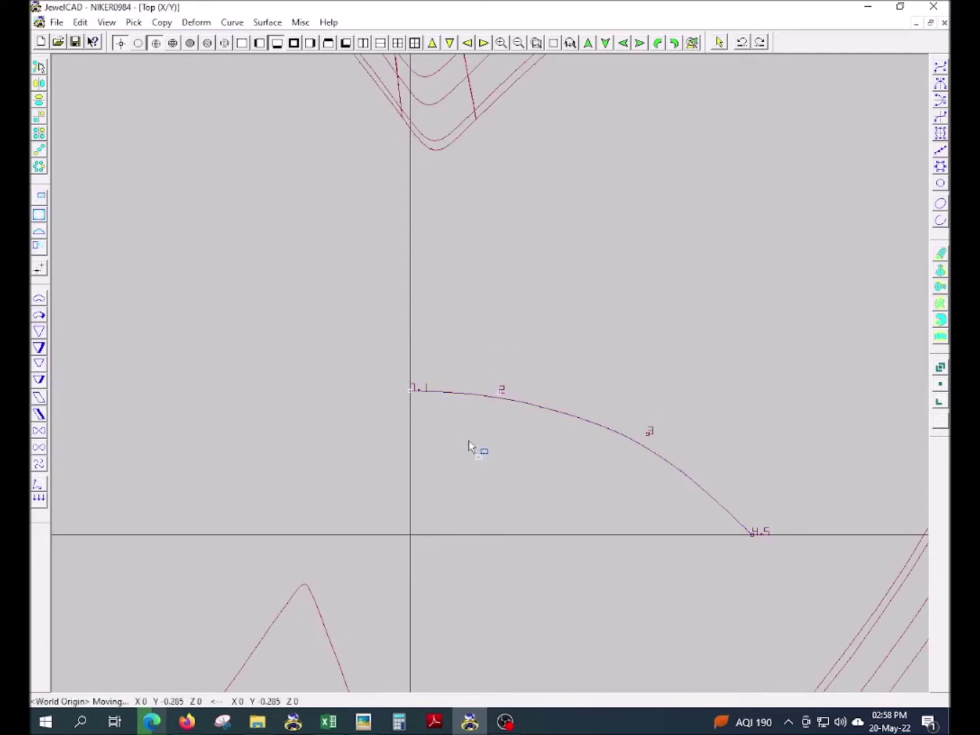
drag(655, 463, 664, 490)
key(Escape)
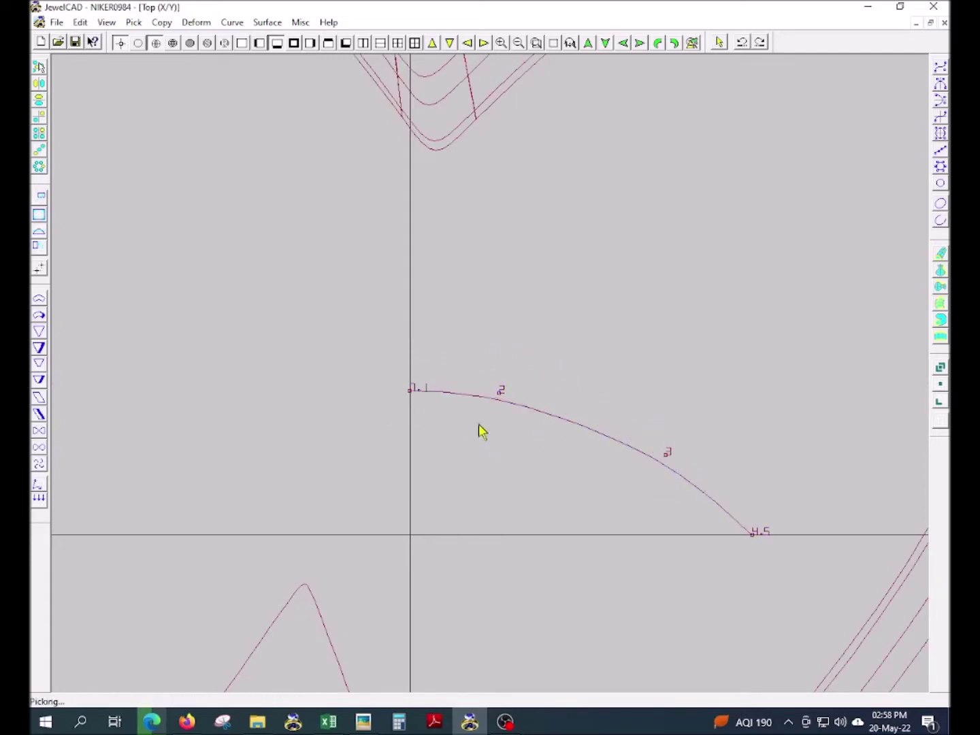
scroll(481, 425, up, 2)
click(520, 487)
scroll(582, 483, down, 1)
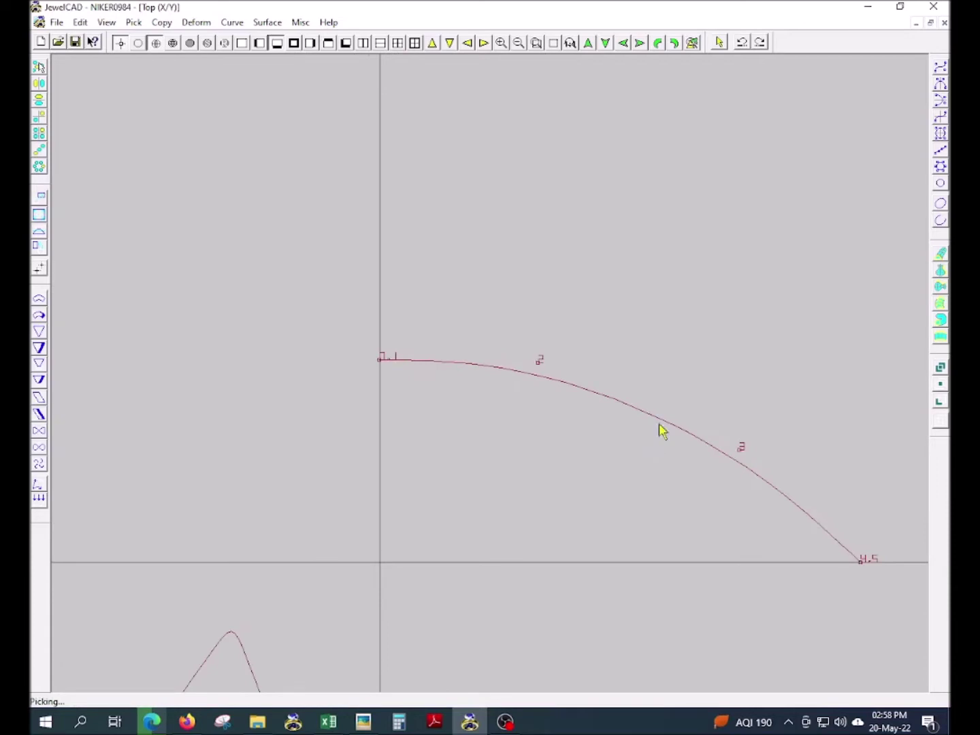
scroll(602, 457, down, 1)
Step: Offset the arc with a distance of 1, creating parallel copies
click(570, 432)
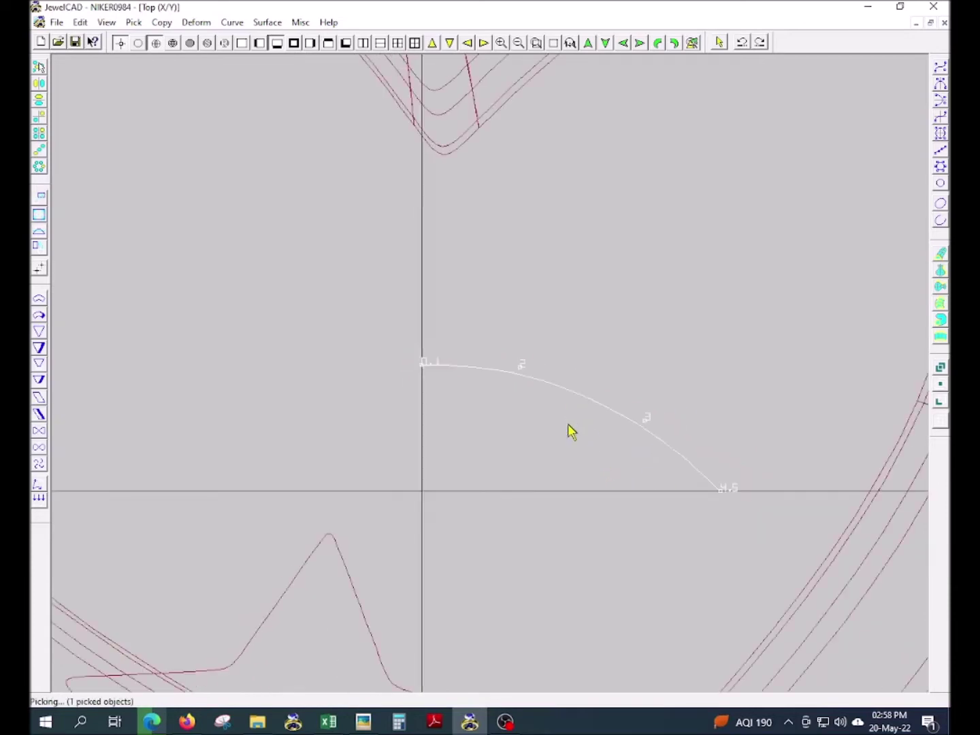
key(ctrl+f)
text(1)
key(Return)
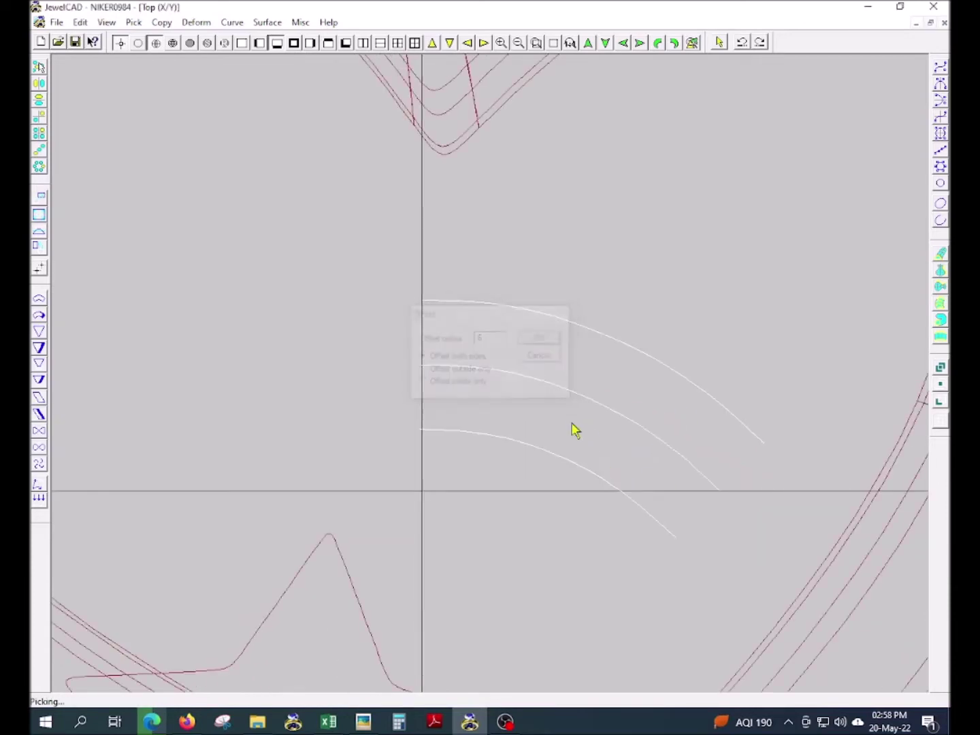
Step: Delete the outermost offset copy and reverse the inner curve's direction
drag(634, 324, 666, 384)
key(Delete)
scroll(609, 479, up, 1)
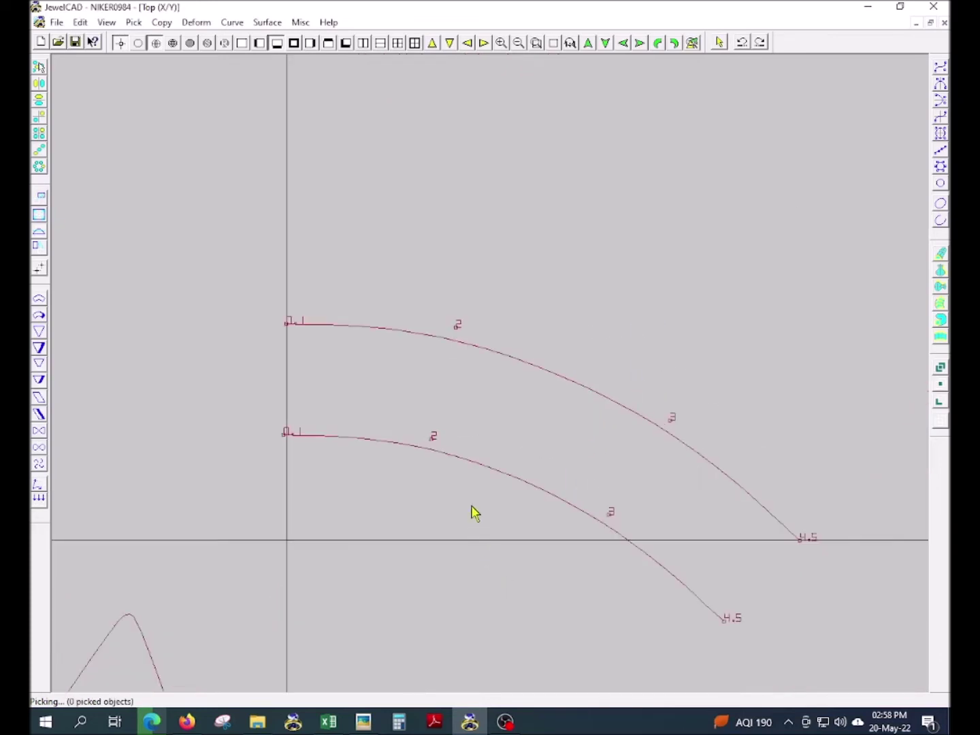
drag(430, 421, 457, 494)
key(ctrl+r)
Step: Join the arc and inner curve, then drag the free end point to close the profile
key(ctrl+j)
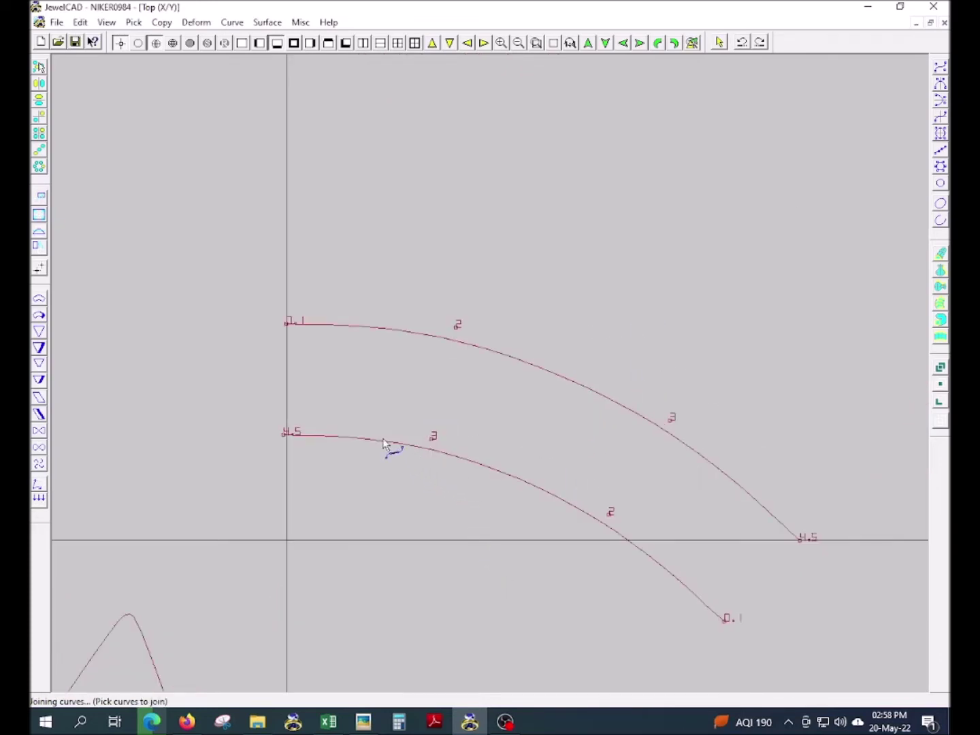
click(788, 562)
drag(766, 595, 647, 677)
drag(635, 621, 712, 688)
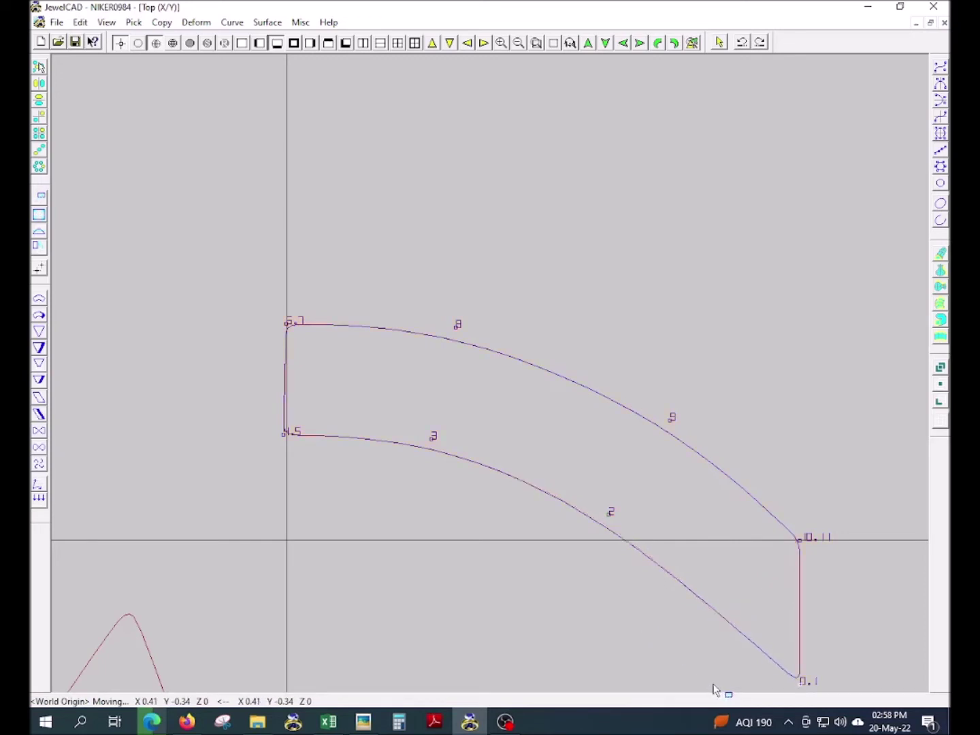
scroll(658, 493, down, 2)
click(432, 394)
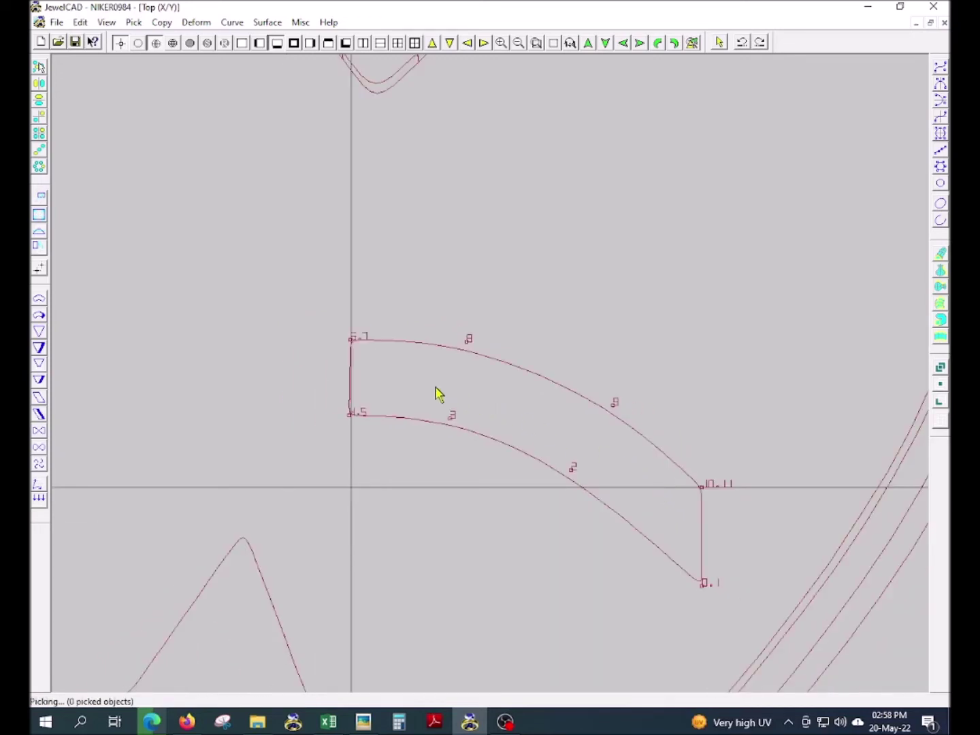
scroll(436, 395, up, 1)
click(438, 394)
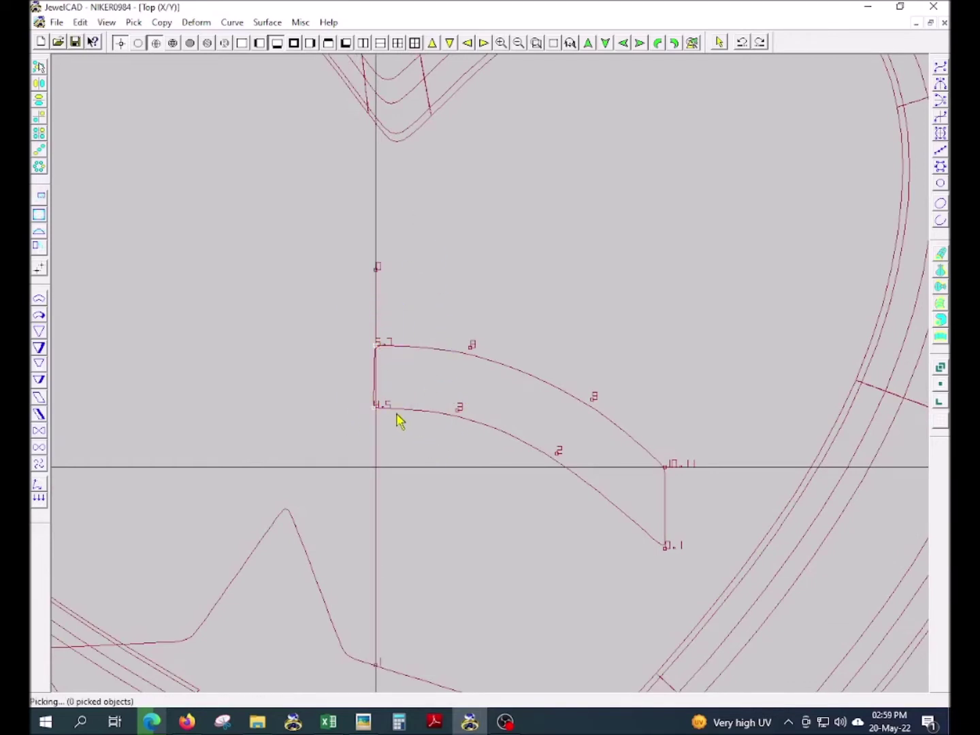
Step: Project the profile leftward with Just touch onto the vertical guide curve
right_click(407, 405)
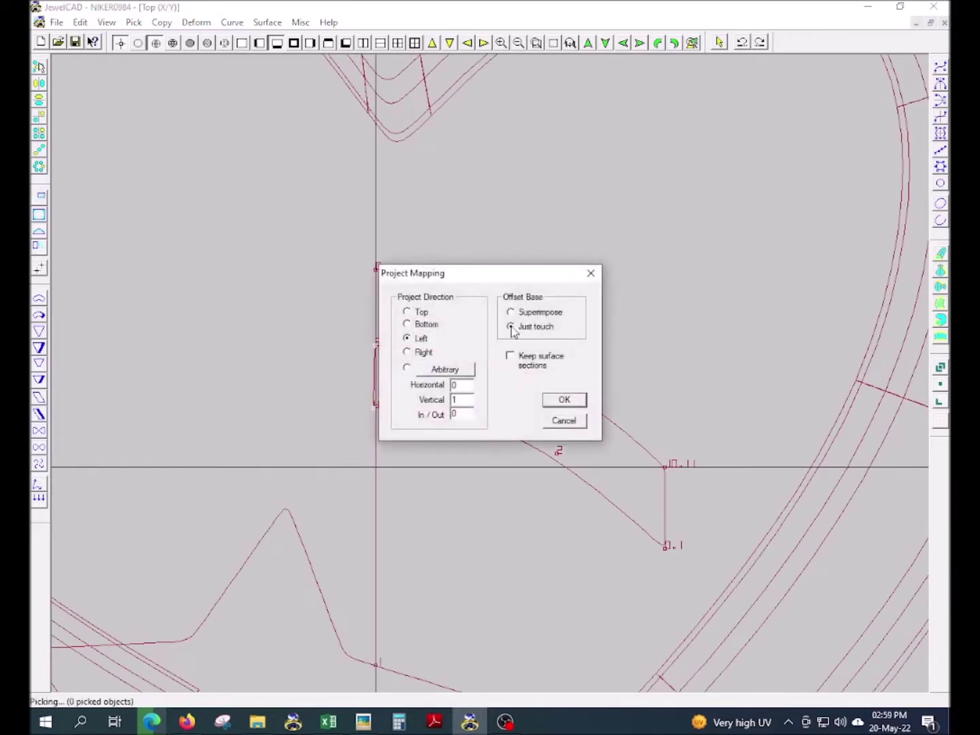
key(Return)
click(460, 349)
Step: Shift the profile curves right and bring up the Rail Surface options
drag(521, 474, 535, 349)
drag(604, 503, 689, 449)
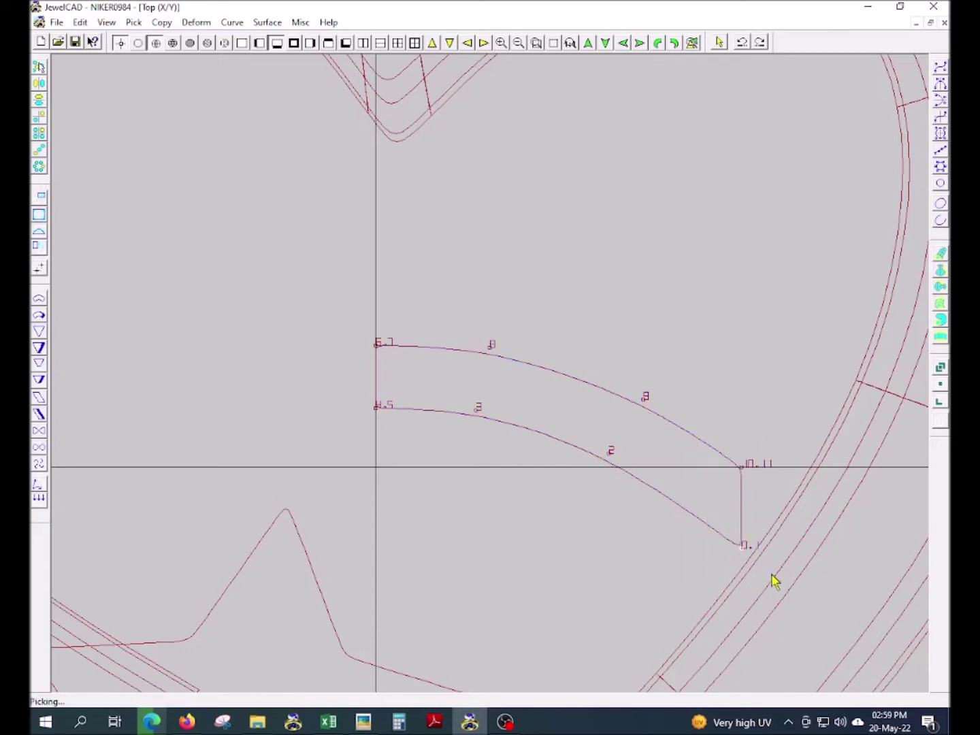
click(518, 411)
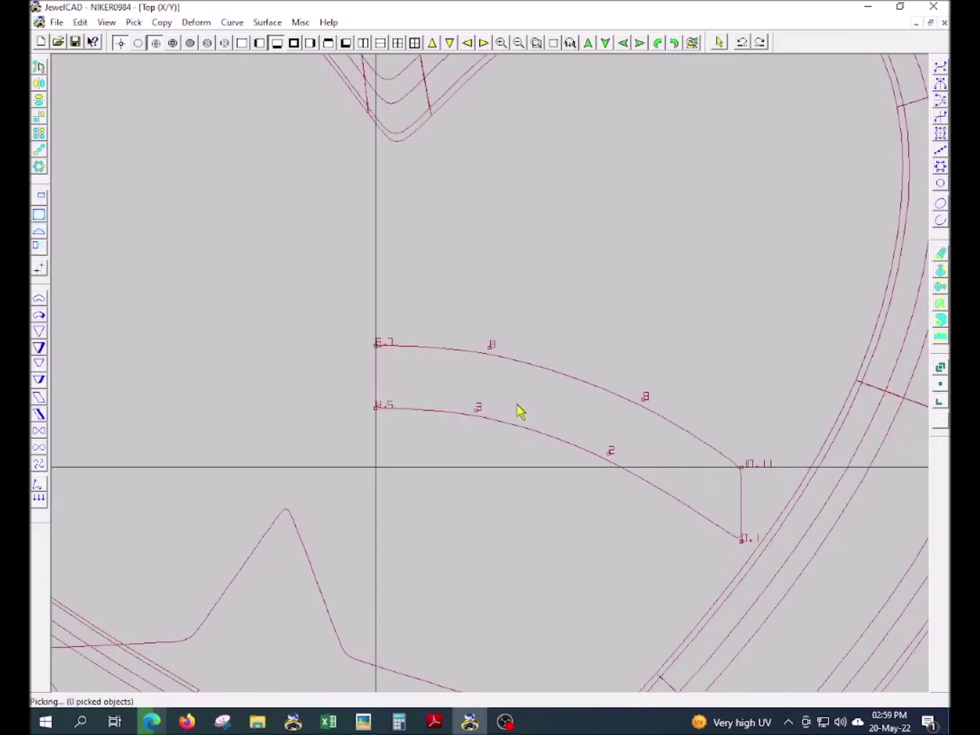
scroll(480, 423, up, 2)
scroll(551, 469, down, 2)
scroll(640, 436, down, 2)
right_click(505, 387)
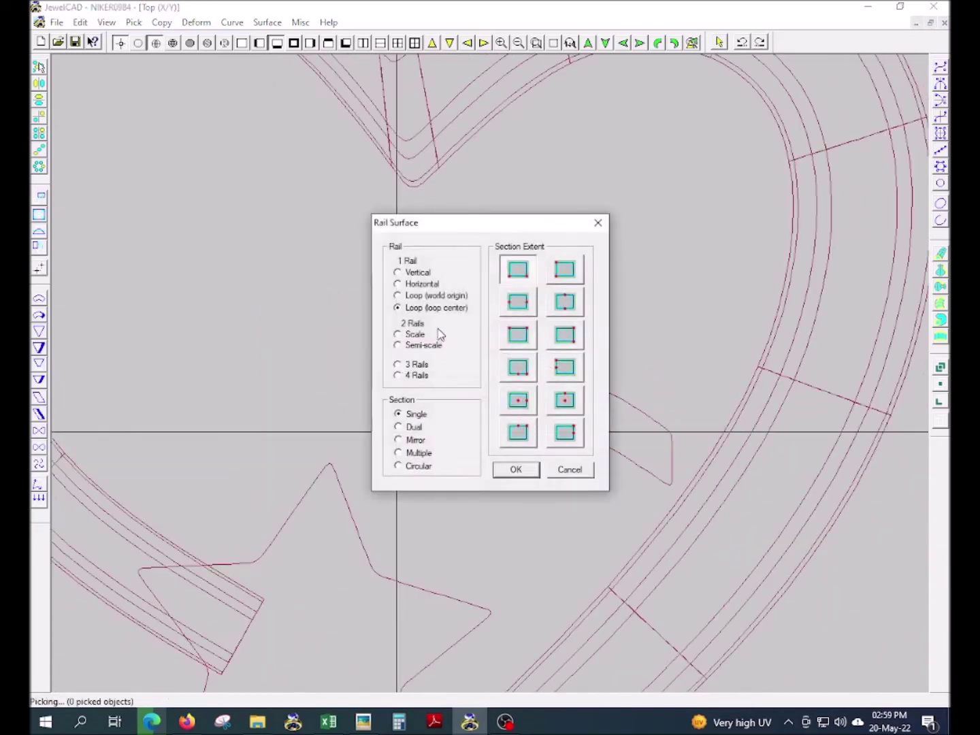
Step: Revolve the closed profile fully into a dome, move it toward the star and flip it
key(Return)
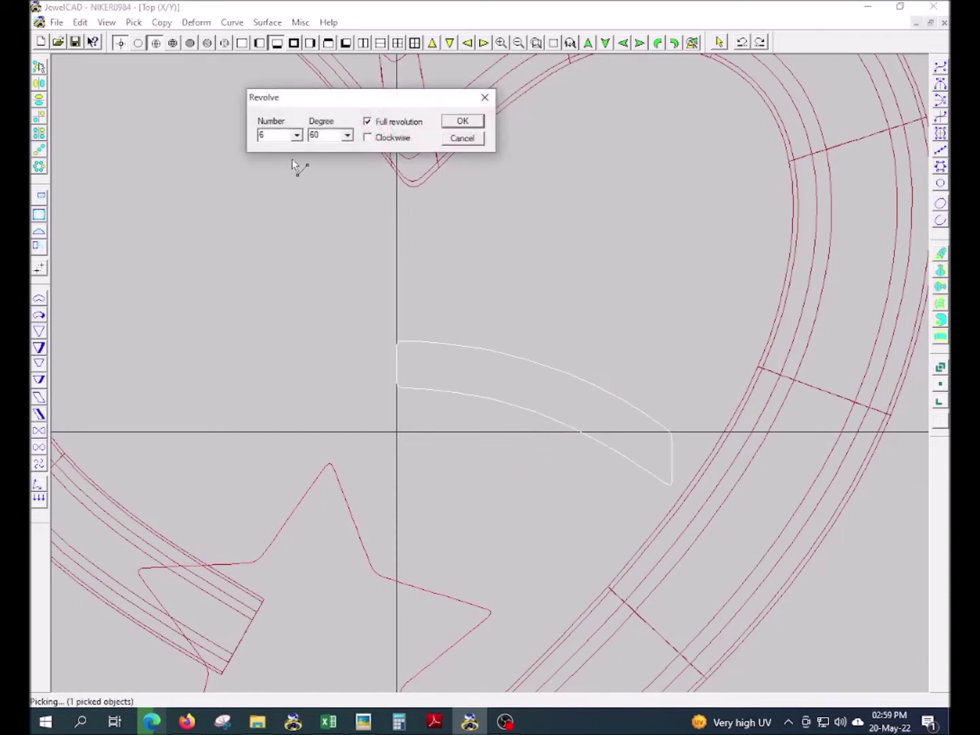
key(Return)
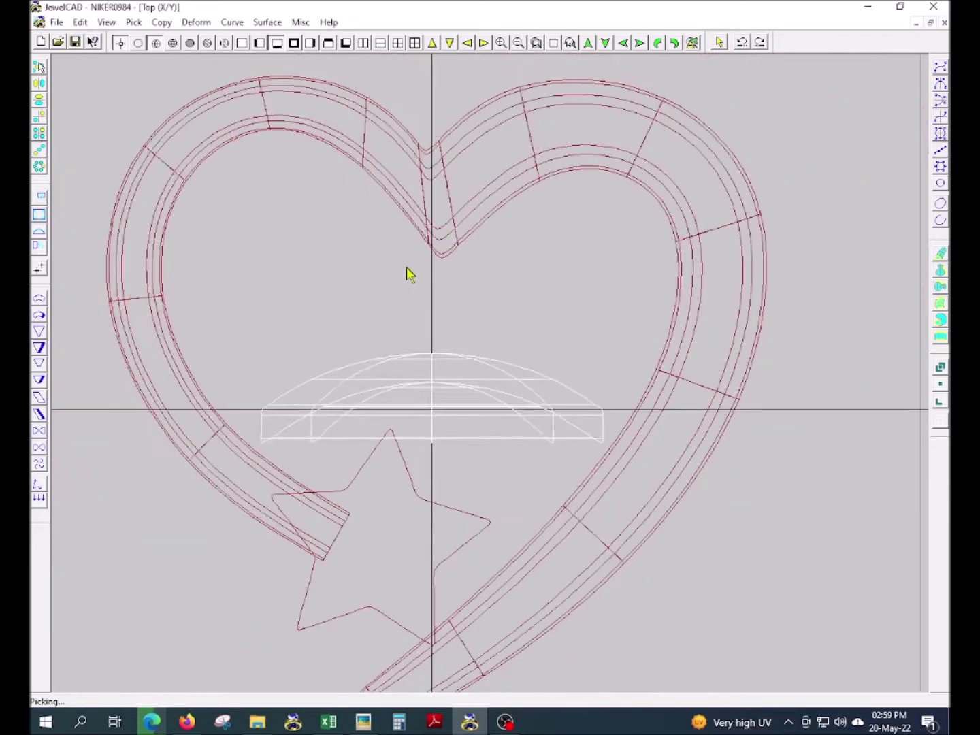
mouse_move(534, 325)
mouse_down()
mouse_move(488, 429)
mouse_move(496, 462)
mouse_up()
mouse_move(630, 462)
mouse_down()
mouse_move(583, 469)
mouse_move(622, 475)
mouse_up()
scroll(672, 455, up, 3)
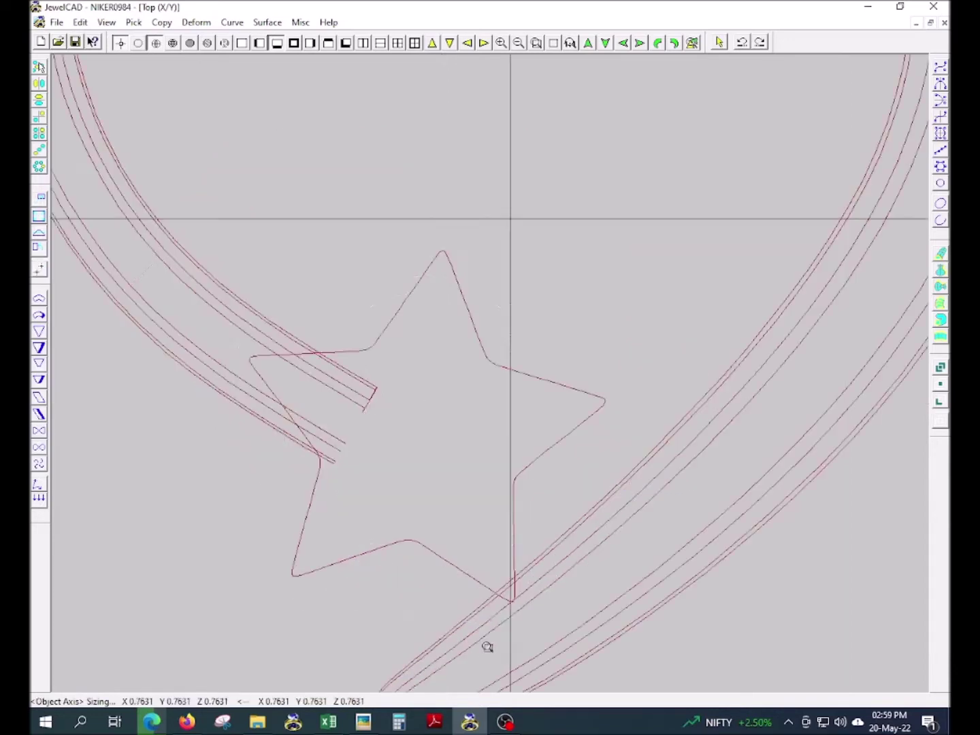
key(Escape)
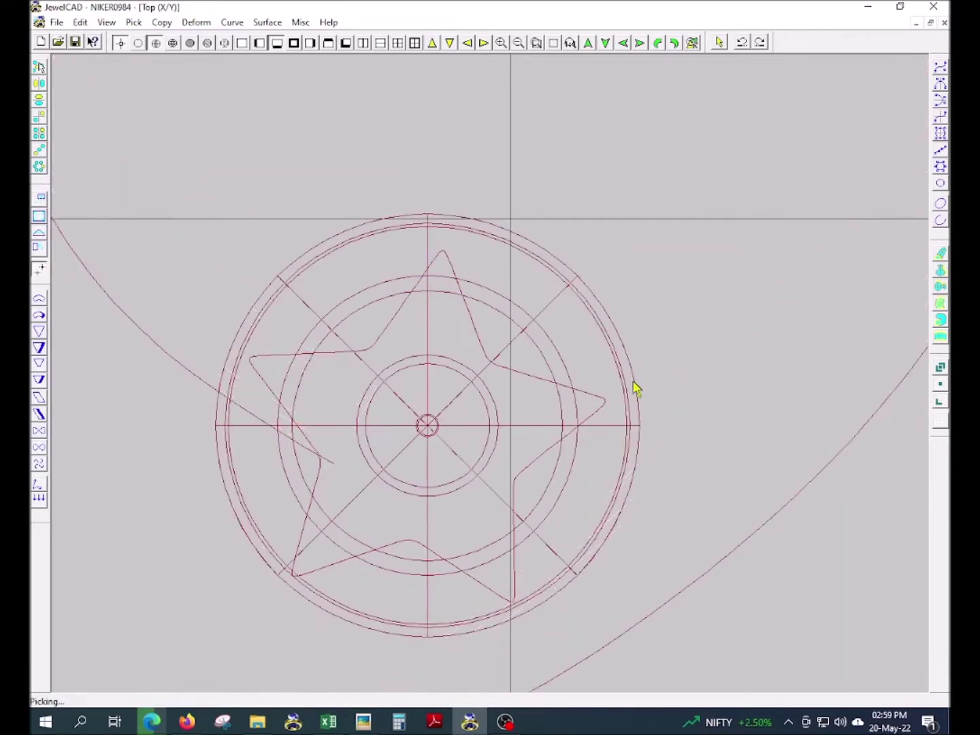
Step: Centre the dome on the star, preview it shaded and switch to Front view
click(640, 392)
mouse_move(631, 330)
mouse_down()
mouse_move(623, 334)
mouse_move(612, 306)
mouse_up()
key(Escape)
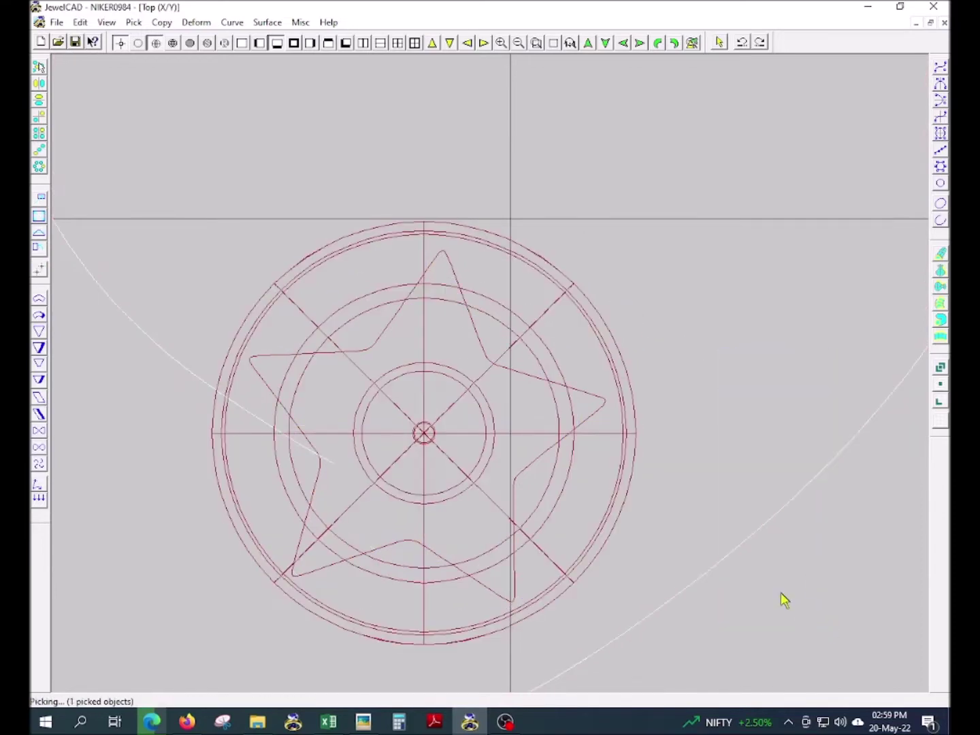
scroll(800, 615, down, 3)
key(F5)
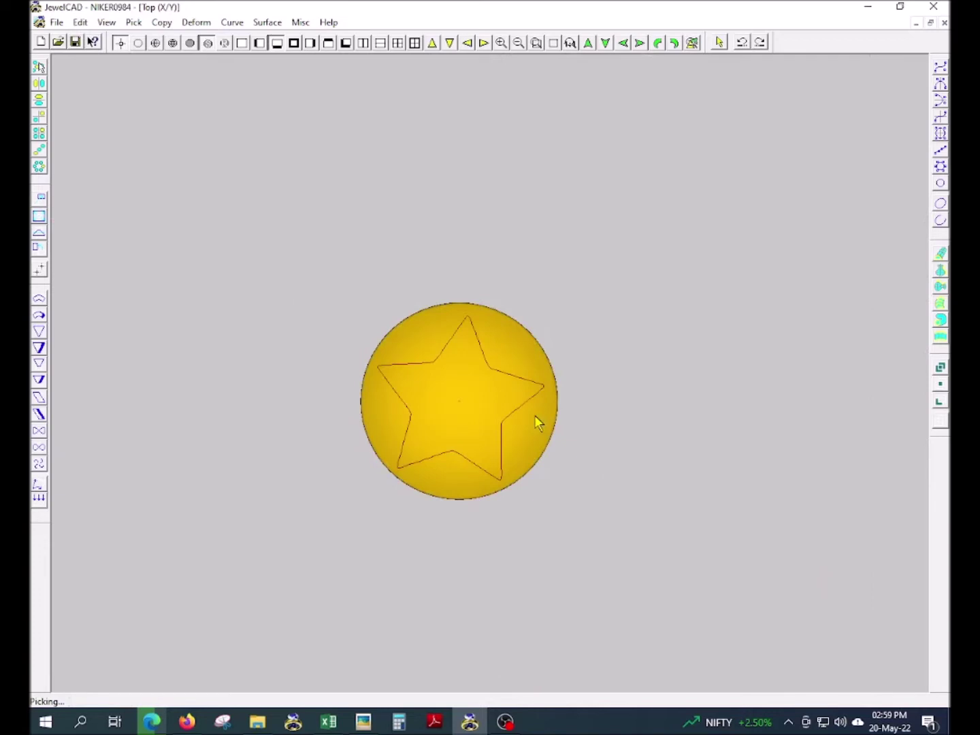
key(F2)
scroll(500, 416, up, 3)
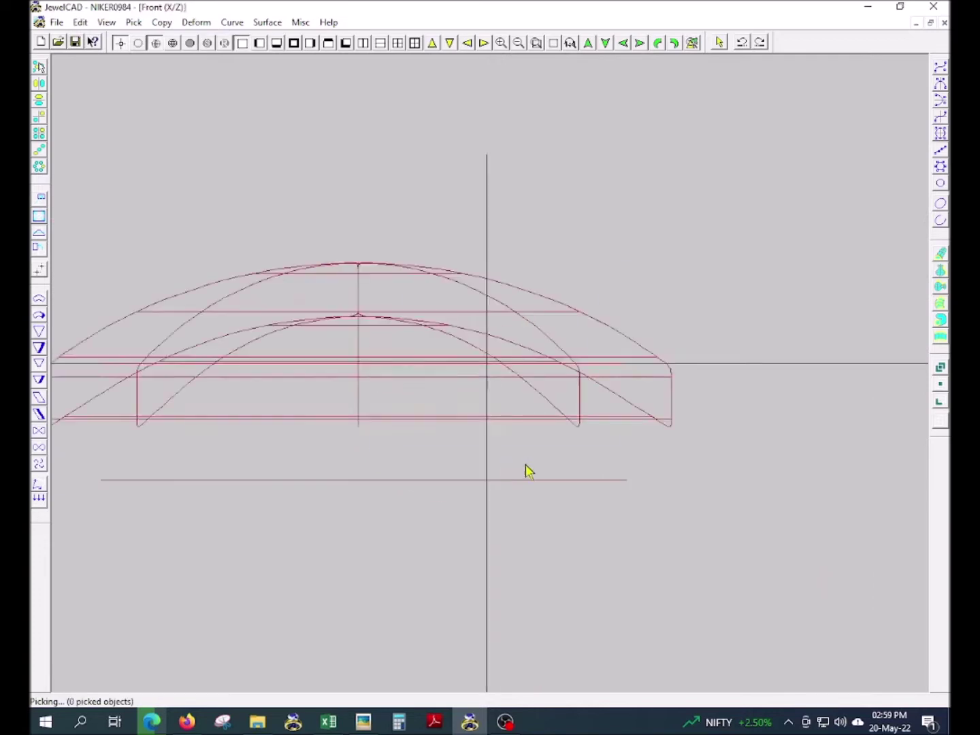
Step: Extend the dome's straight side wall downward with Deform > Extend
key(F5)
key(ctrl+e)
drag(548, 425, 549, 366)
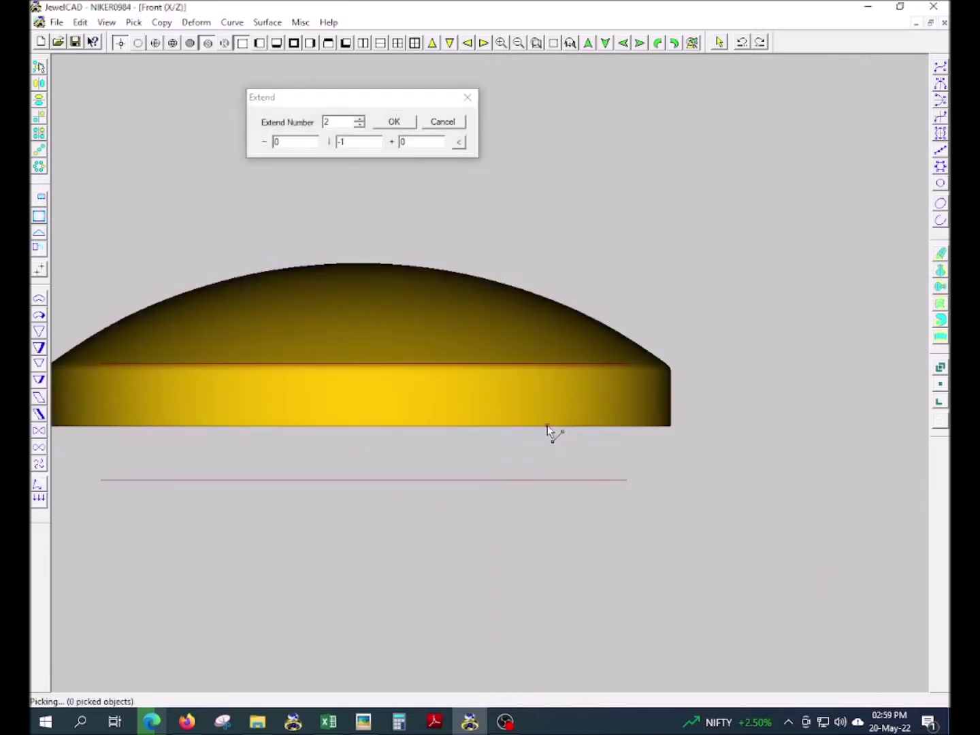
key(Return)
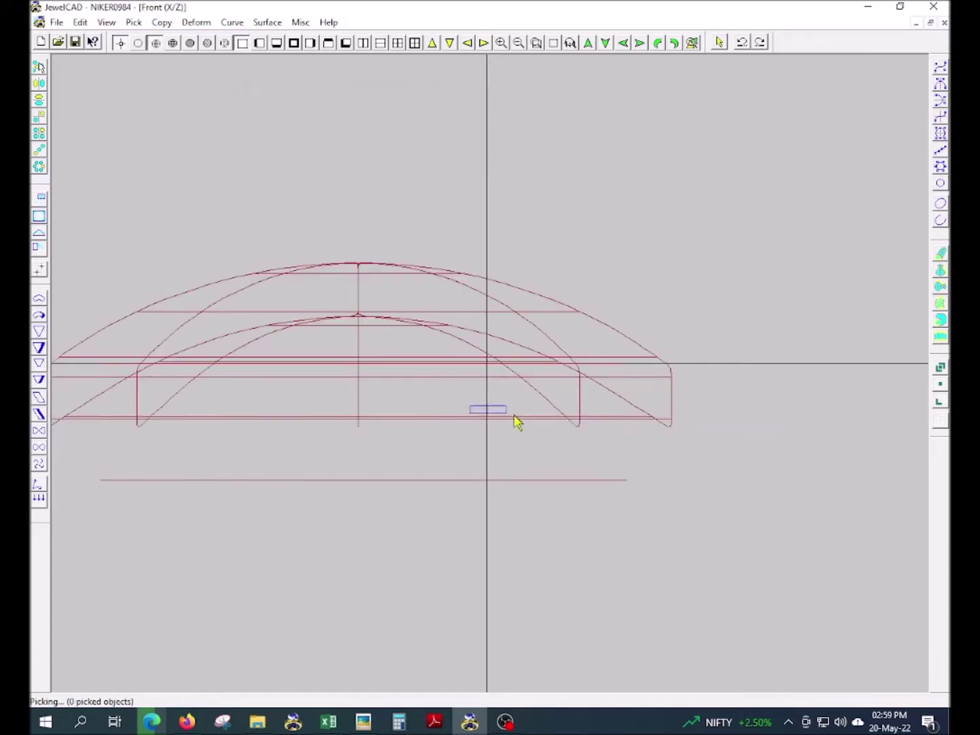
drag(750, 414, 48, 543)
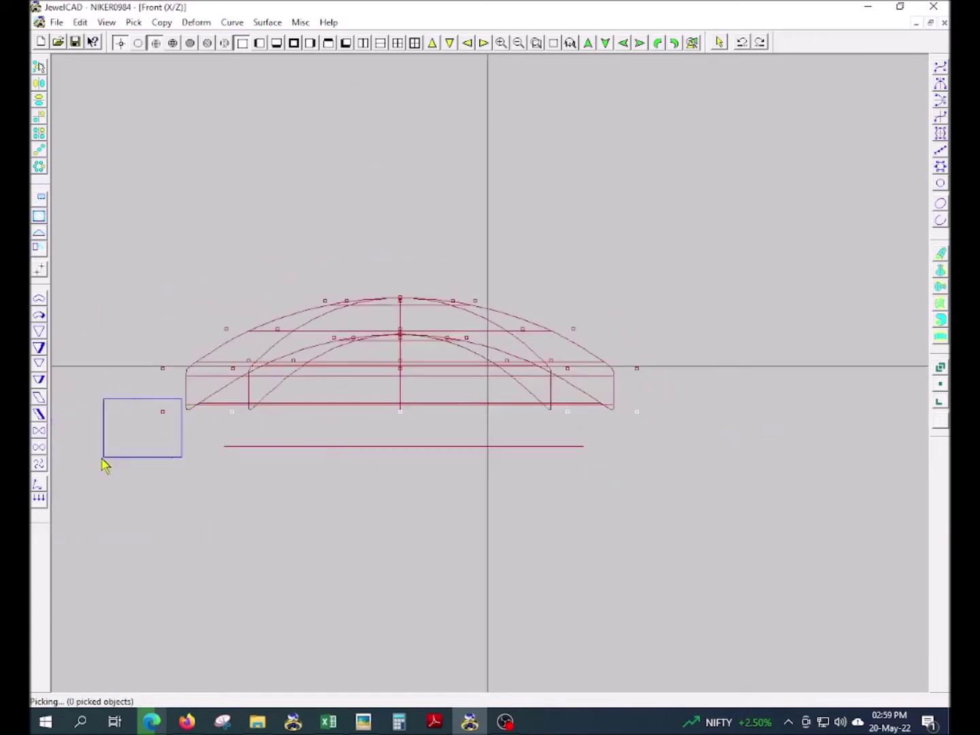
Step: Orbit the dome in the 3D view to inspect the extension, then return to Front view
key(F1)
key(F4)
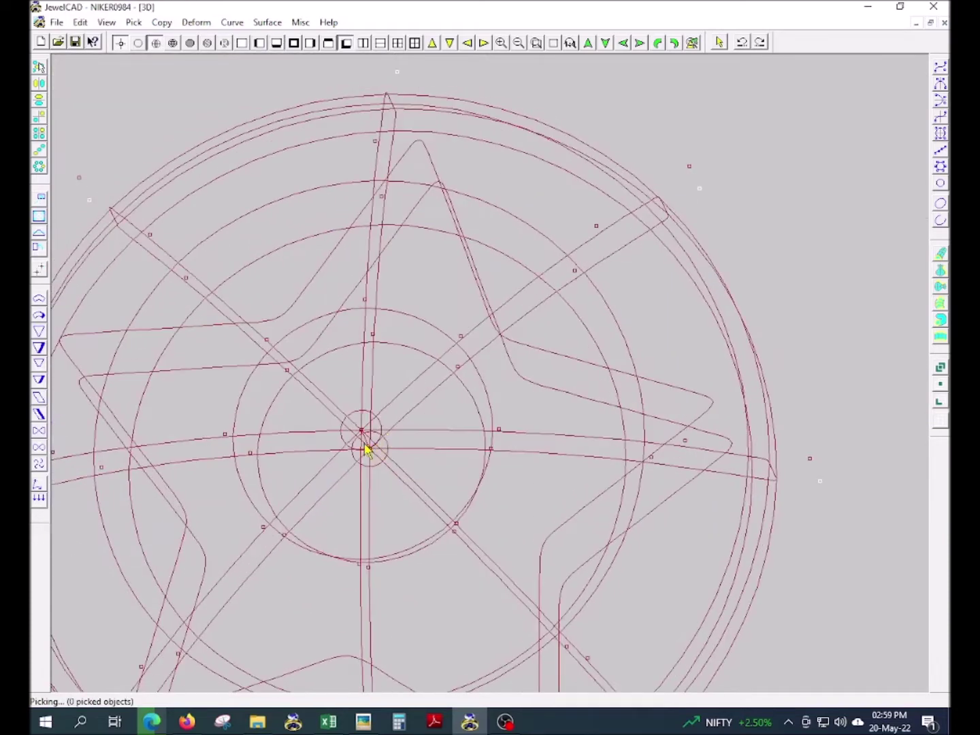
drag(514, 591, 430, 483)
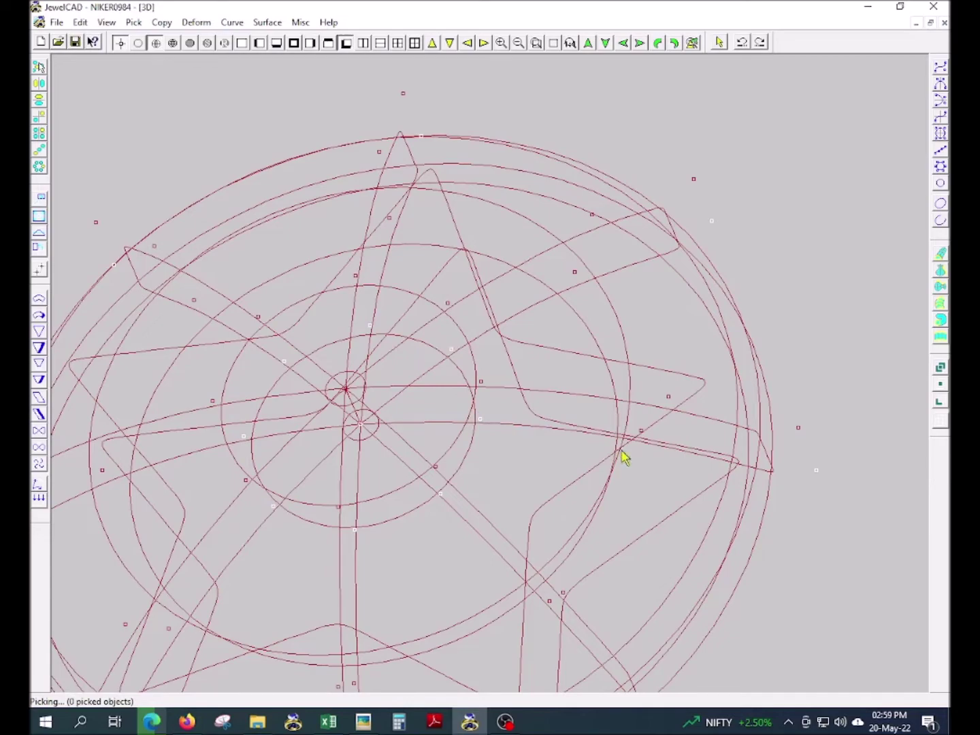
mouse_move(657, 461)
mouse_down()
mouse_move(536, 597)
mouse_move(610, 546)
mouse_up()
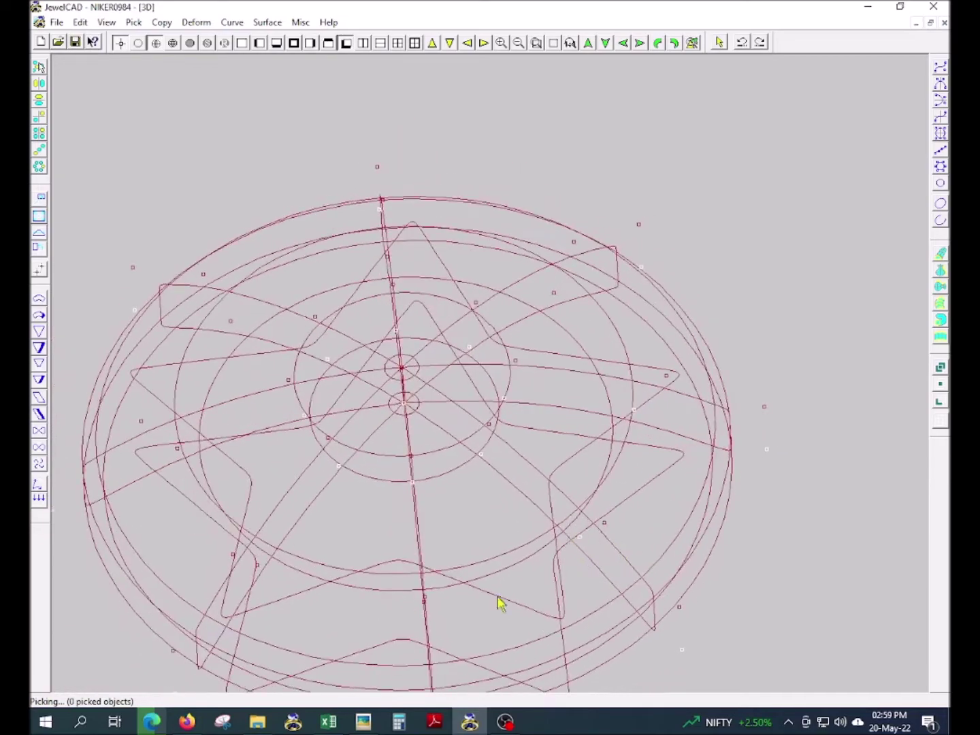
mouse_move(499, 604)
mouse_down()
mouse_move(518, 616)
mouse_move(263, 569)
mouse_move(208, 539)
mouse_move(223, 456)
mouse_move(168, 436)
mouse_up()
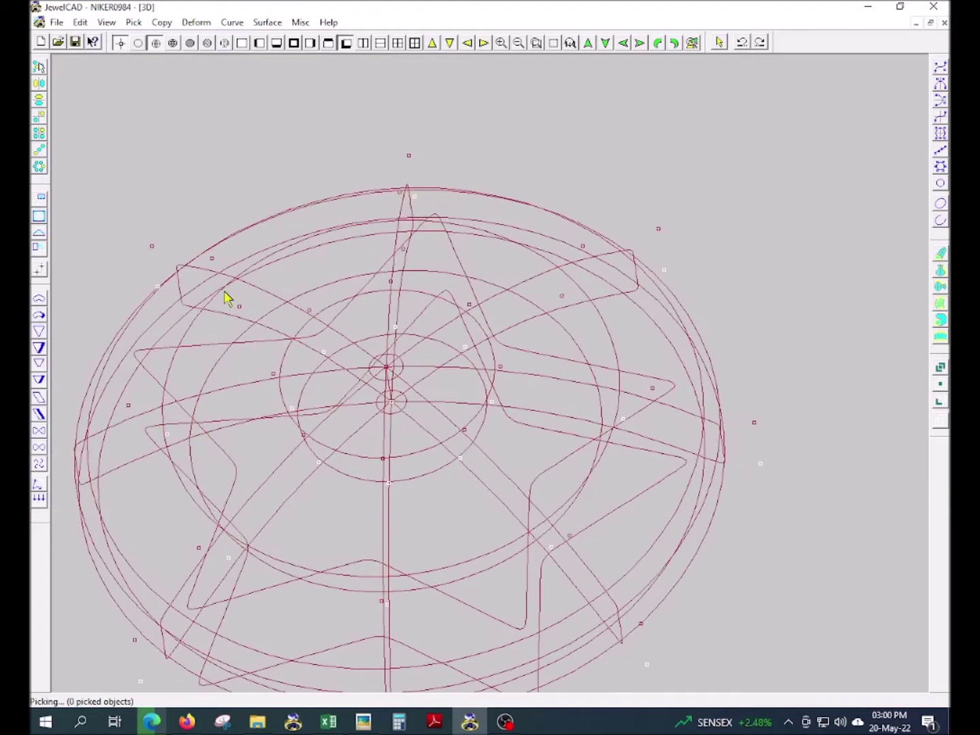
mouse_move(347, 299)
mouse_down()
mouse_move(524, 333)
mouse_move(407, 263)
mouse_move(515, 304)
mouse_move(527, 297)
mouse_up()
mouse_move(589, 320)
mouse_down()
mouse_move(569, 453)
mouse_move(603, 376)
mouse_up()
key(F6)
Step: Extend the dome's rim deeper with an exact vertical value of 0.52 and check the views
click(518, 426)
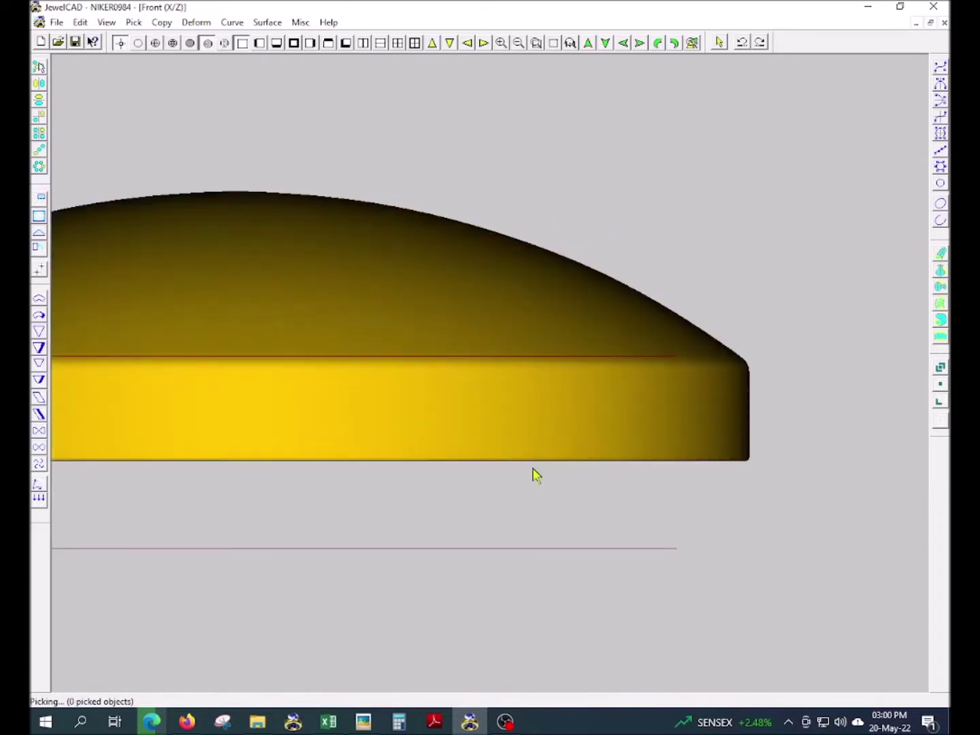
click(630, 396)
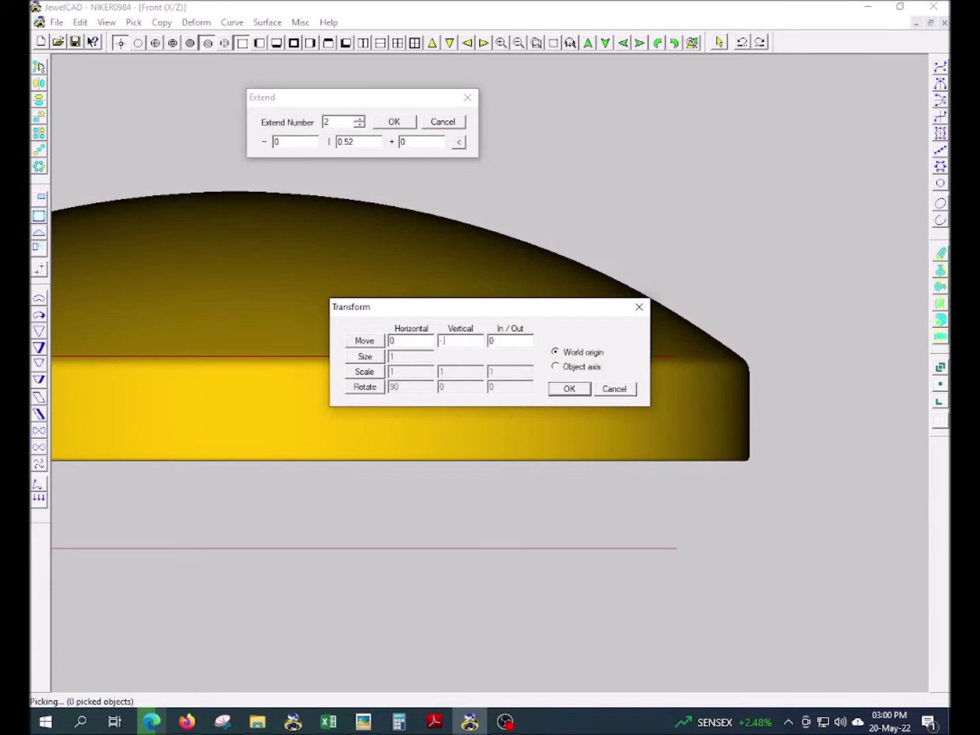
click(631, 389)
key(F5)
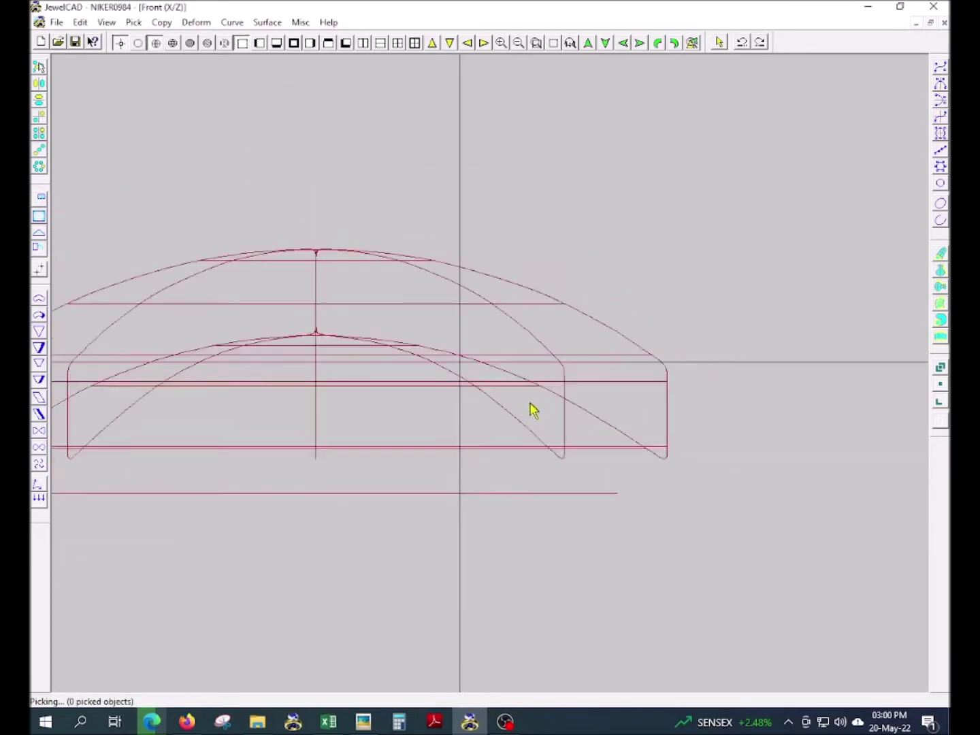
key(F5)
key(F1)
key(F5)
key(F2)
scroll(497, 440, up, 3)
scroll(535, 415, down, 2)
scroll(554, 421, down, 2)
Step: In Top view, scale the star outline about 1.96 times about its own centre
key(F1)
key(F5)
key(F5)
scroll(485, 533, up, 2)
click(446, 537)
click(518, 499)
scroll(585, 461, down, 1)
mouse_move(586, 461)
mouse_down()
mouse_move(598, 429)
mouse_move(701, 431)
mouse_move(670, 431)
mouse_up()
right_click(612, 435)
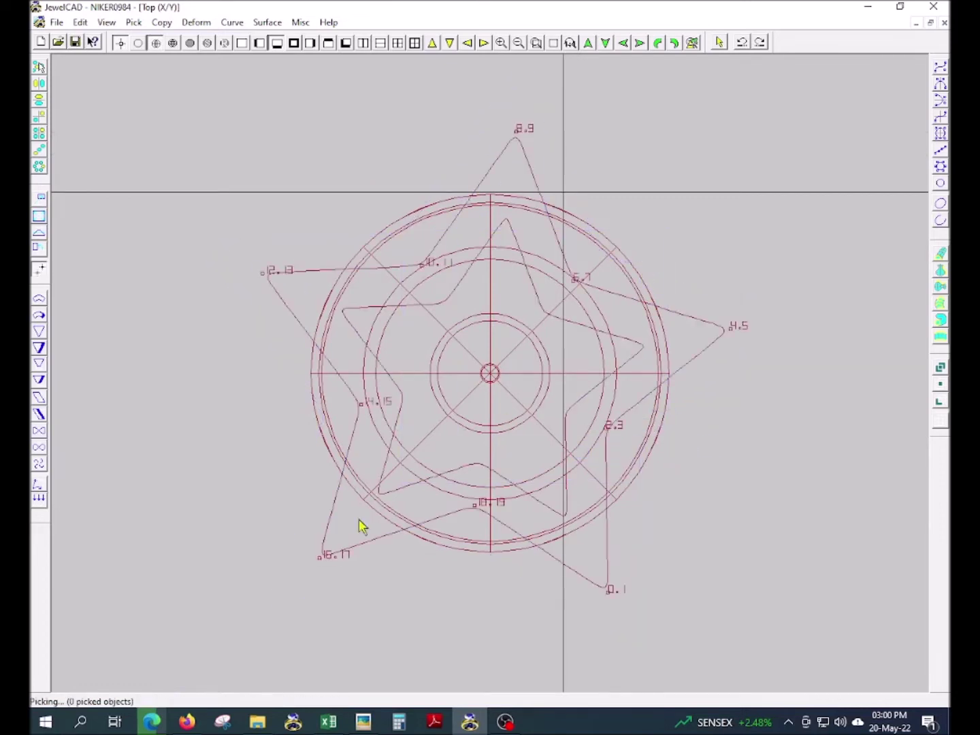
Step: Enlarge the outer outline around the star and raise it above the star in Front view
drag(707, 459, 819, 461)
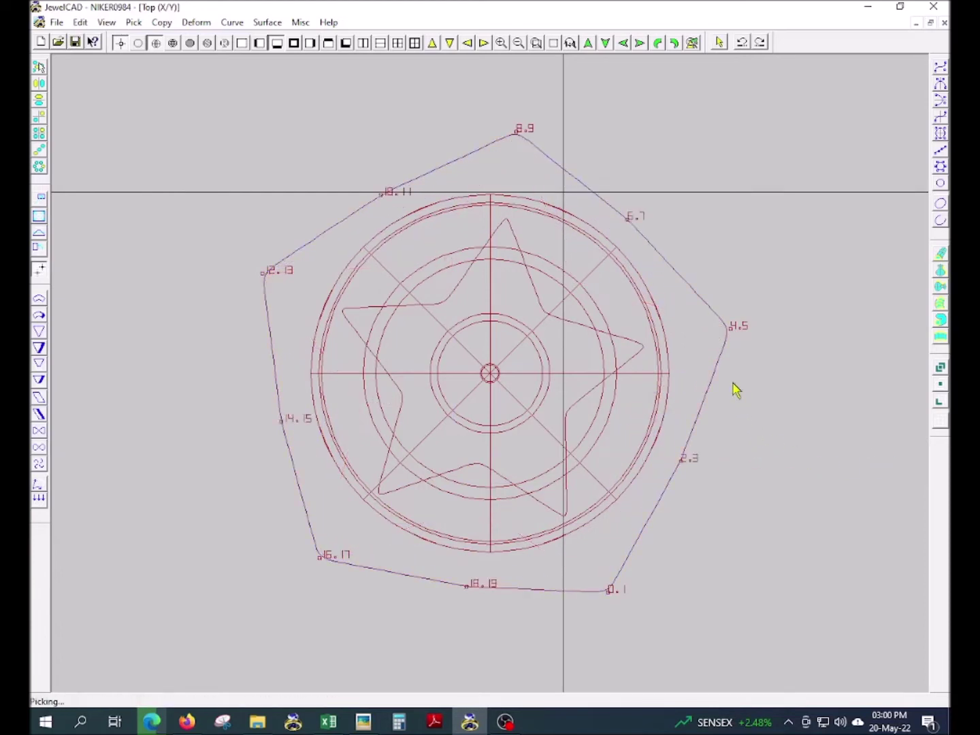
key(ctrl+a)
key(F2)
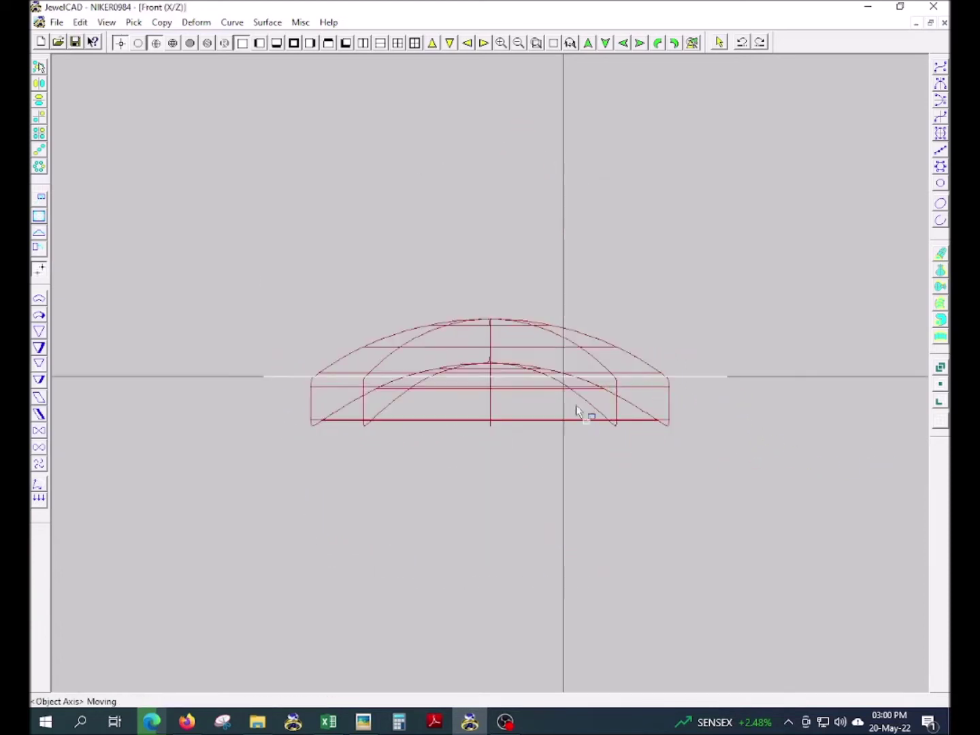
drag(562, 334, 564, 333)
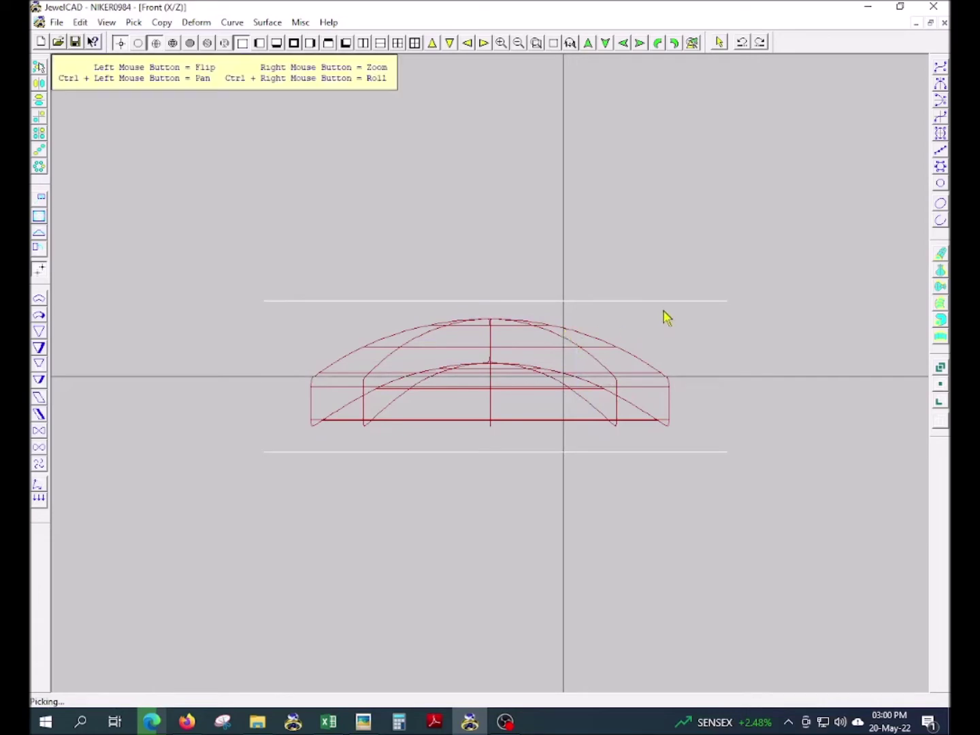
key(F1)
Step: Loft a surface through the inner pentagon, star and outer pentagon curves
key(F4)
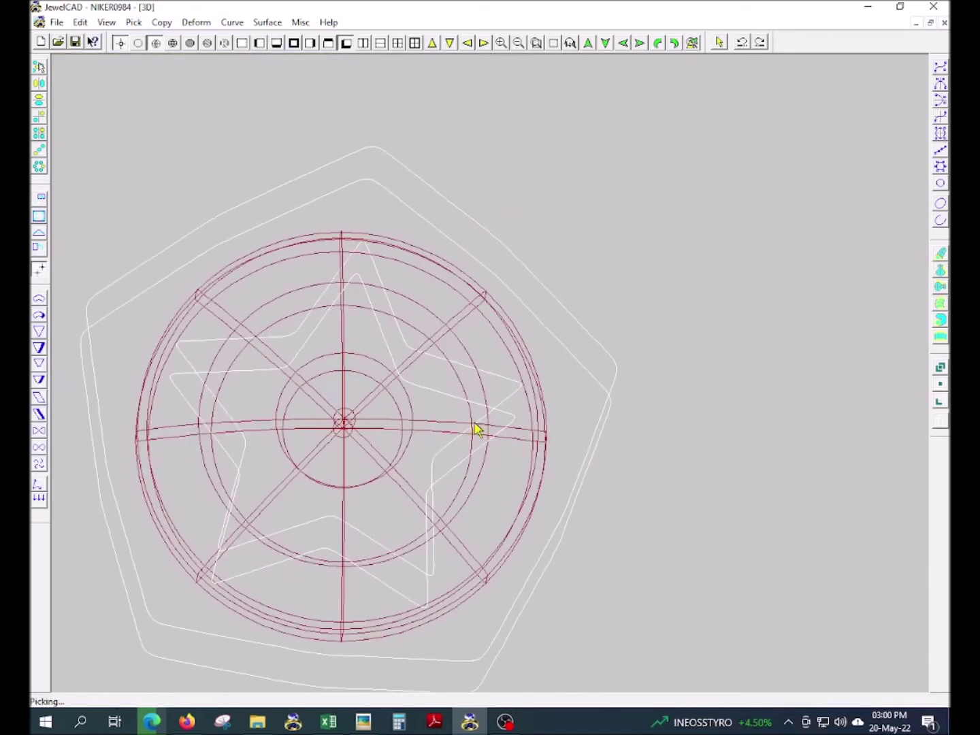
key(ctrl+l)
click(517, 309)
click(420, 396)
click(476, 373)
click(547, 293)
key(alt+s)
right_click(537, 320)
key(alt+s)
key(Escape)
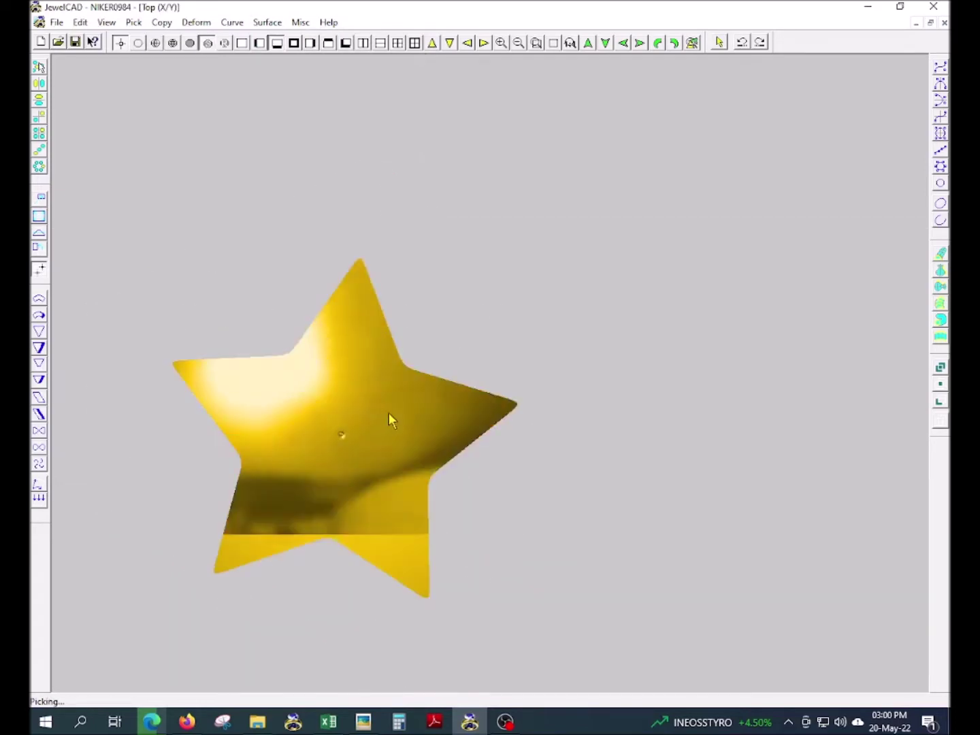
Step: Render the star in gold and move it, checking it from the front and above
key(F9)
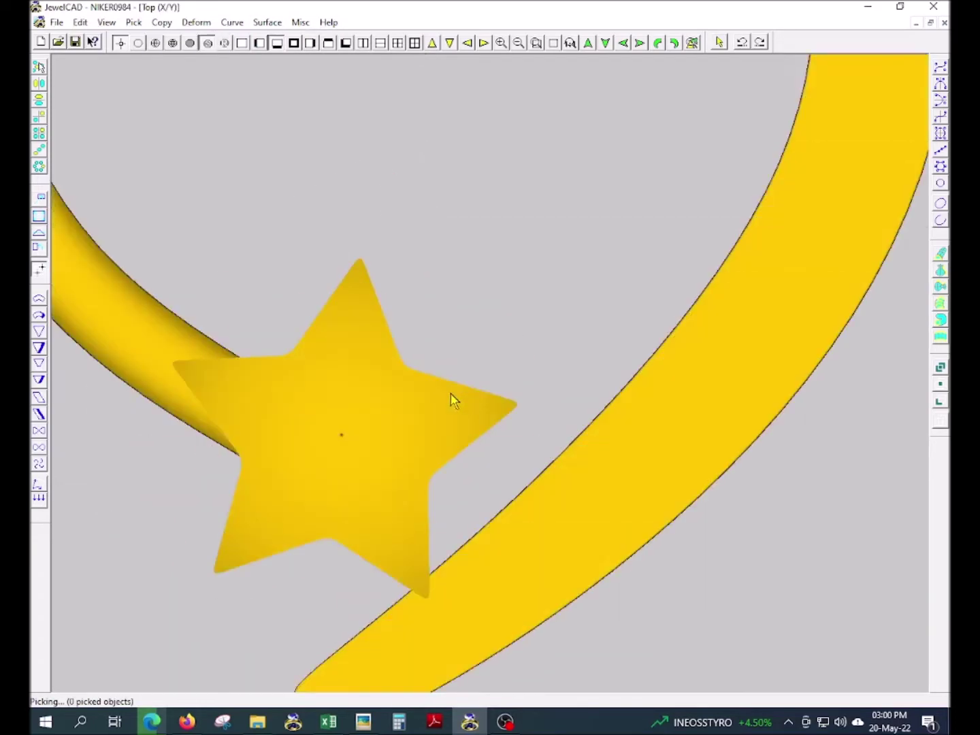
key(F6)
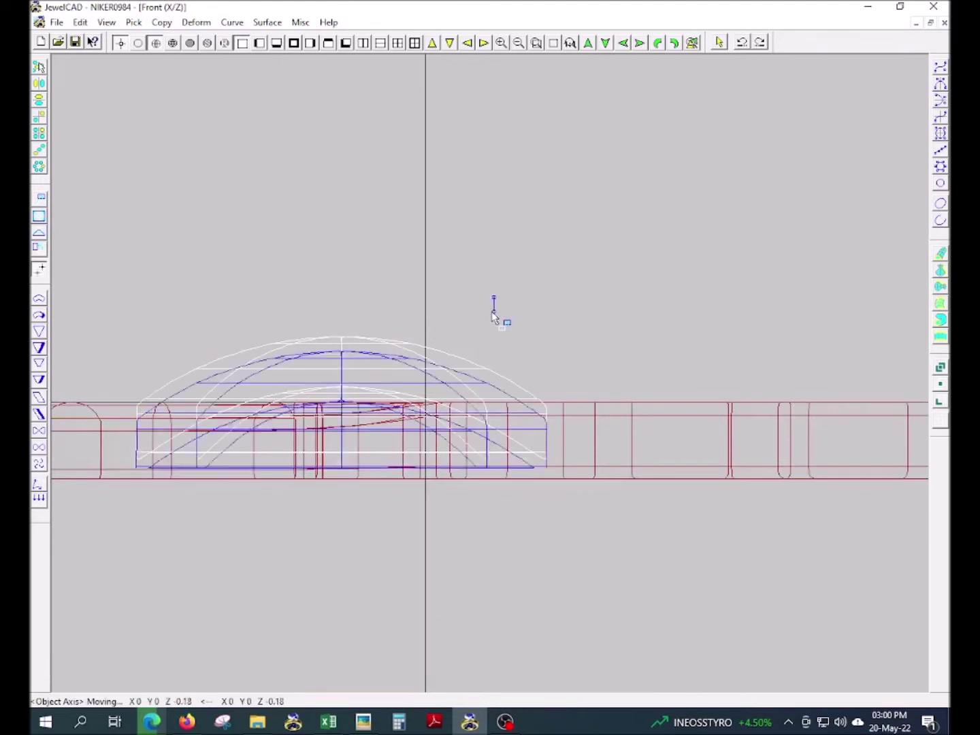
key(F9)
mouse_move(298, 500)
mouse_down()
mouse_move(579, 568)
mouse_move(564, 539)
mouse_move(580, 516)
mouse_move(543, 479)
mouse_move(527, 484)
mouse_up()
key(F5)
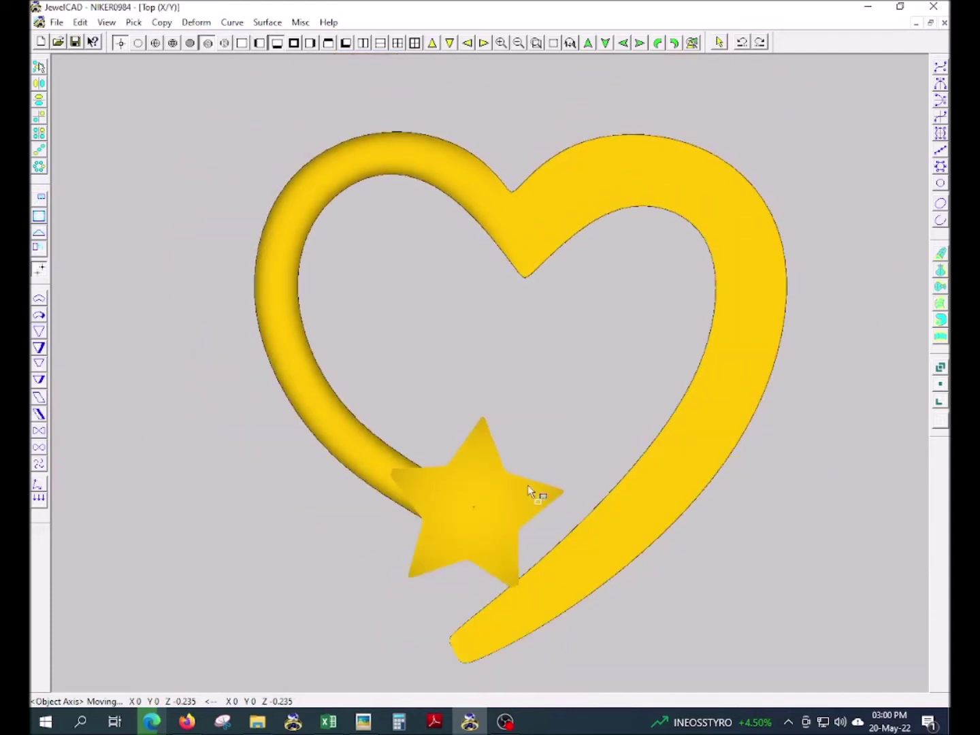
key(F9)
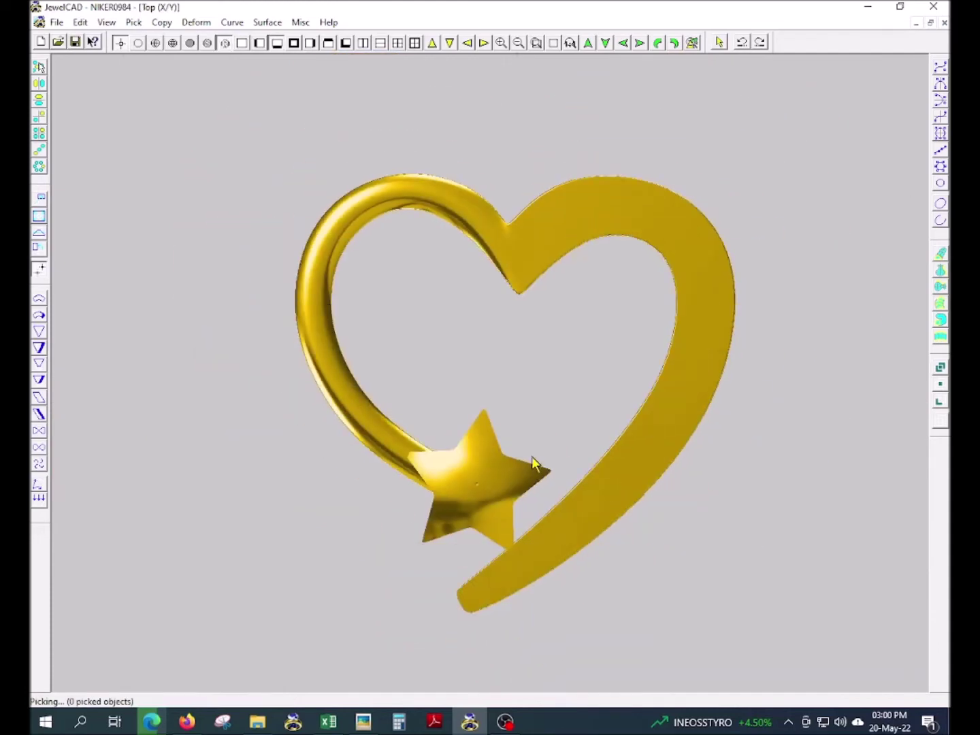
Step: Scale the star down and shift it onto the heart's lower-left band
click(528, 461)
scroll(470, 568, up, 5)
click(701, 483)
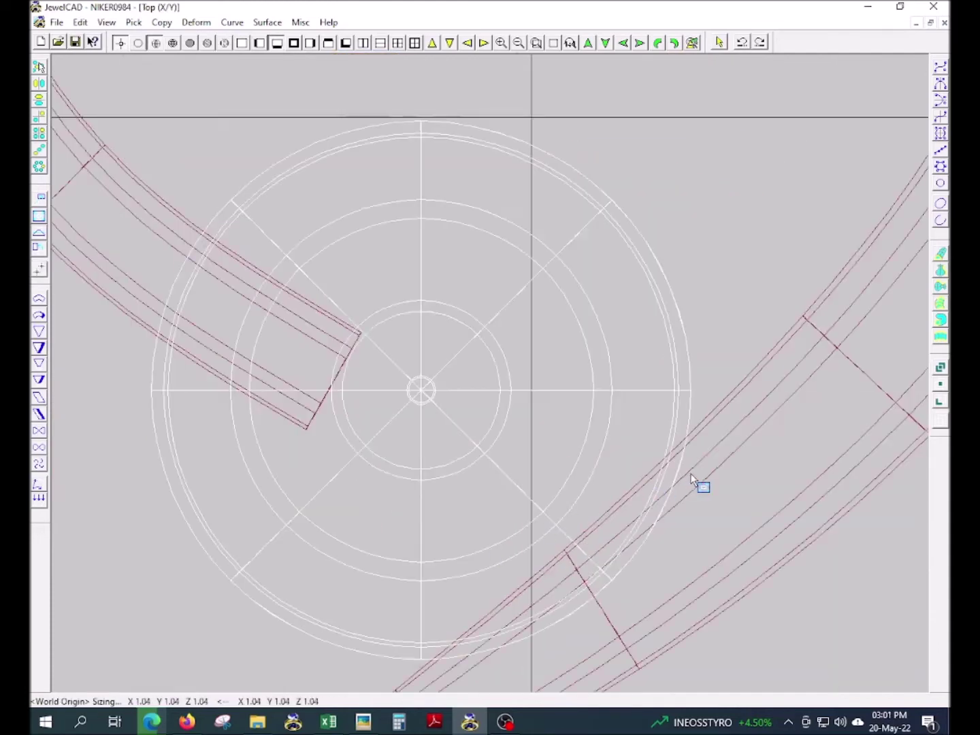
drag(547, 470, 545, 438)
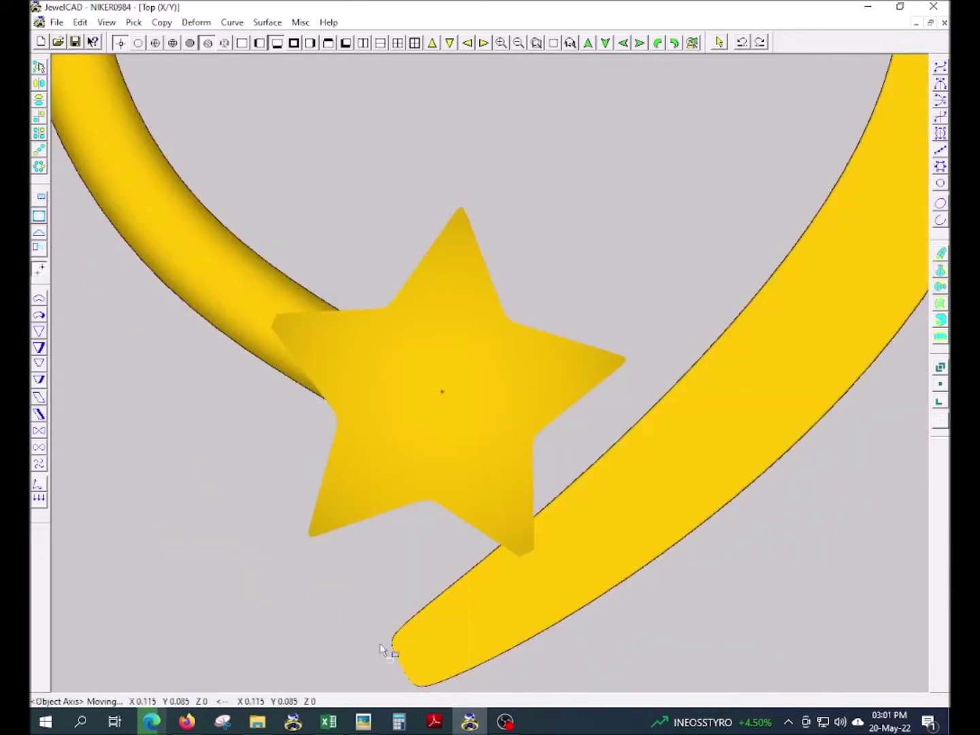
Step: Compare the star placement with the Picasa reference photo, then check side and 3D views
key(alt+Tab)
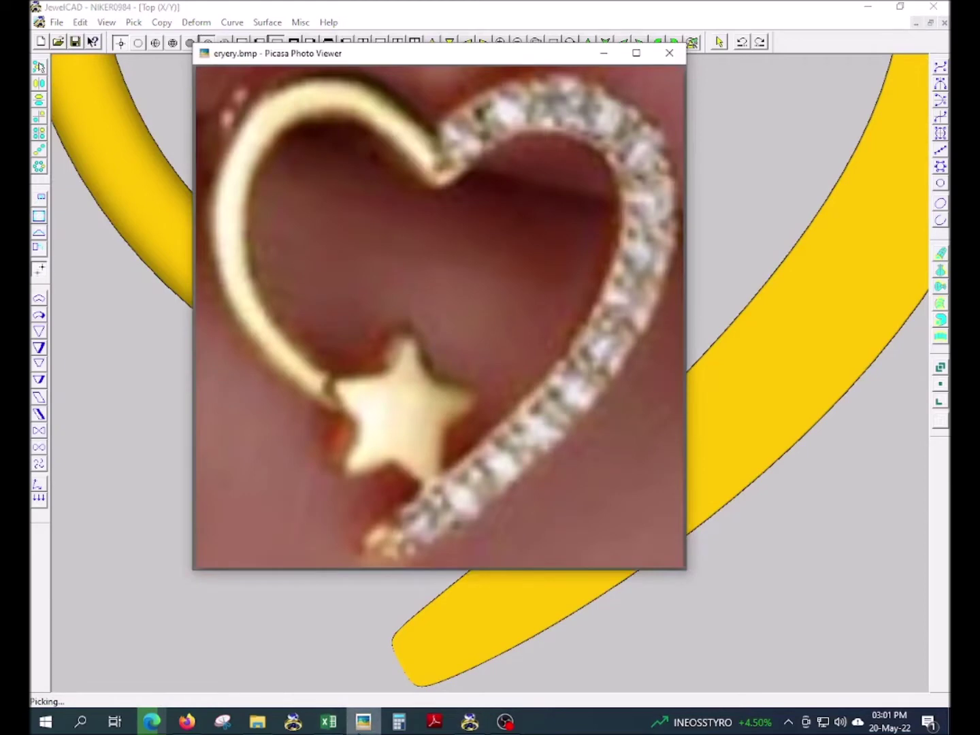
key(alt+Tab)
key(F3)
scroll(430, 421, down, 2)
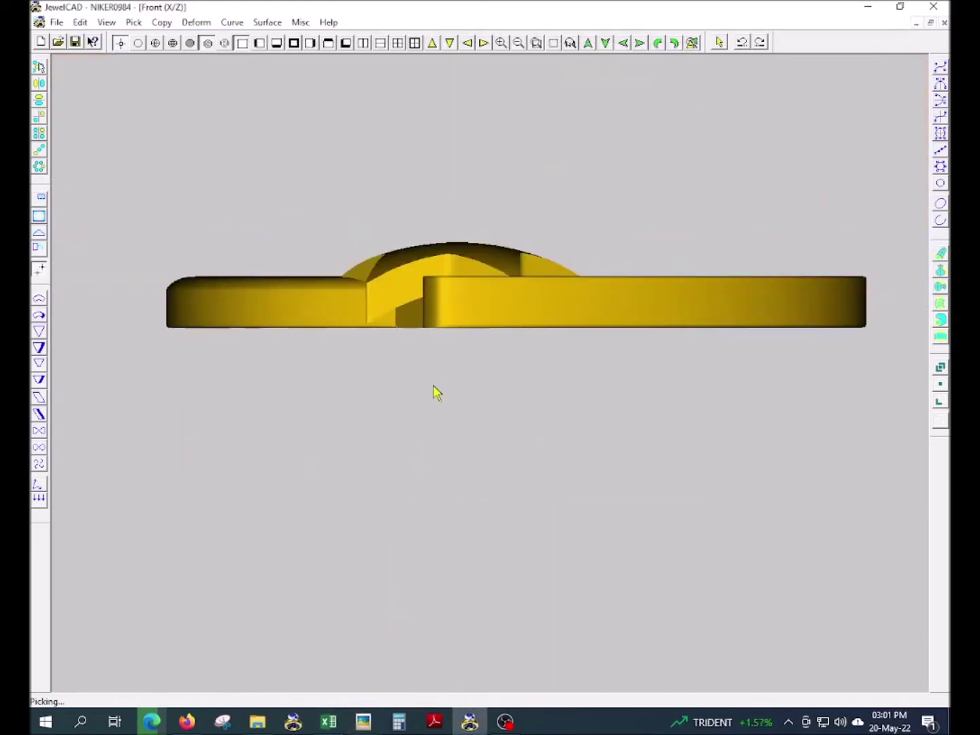
key(F4)
scroll(474, 528, up, 1)
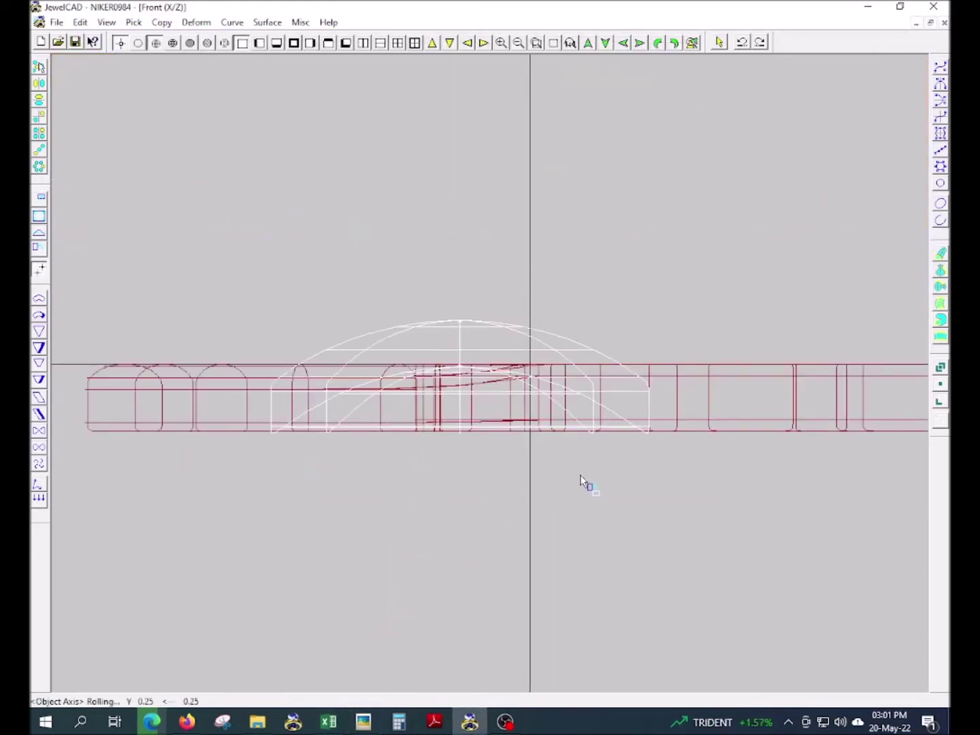
key(F1)
key(F4)
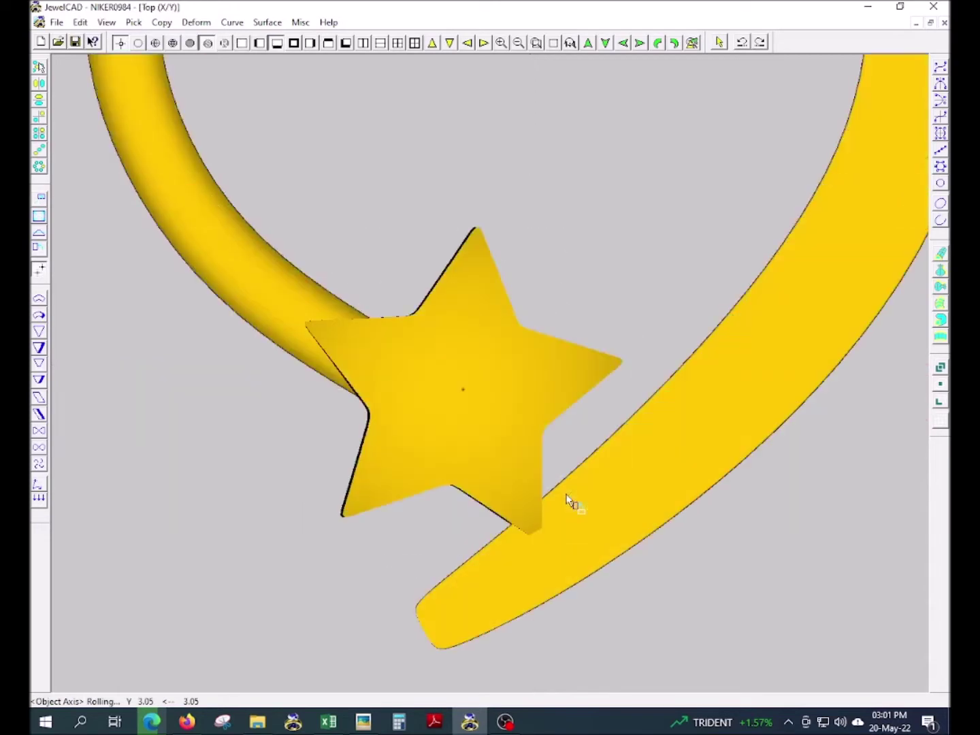
Step: Tilt the star to follow the band and lower it 0.135 in Front view
mouse_move(566, 500)
mouse_down()
mouse_move(540, 492)
mouse_move(638, 418)
mouse_move(592, 464)
mouse_move(548, 475)
mouse_up()
key(F2)
drag(475, 448, 475, 466)
key(F4)
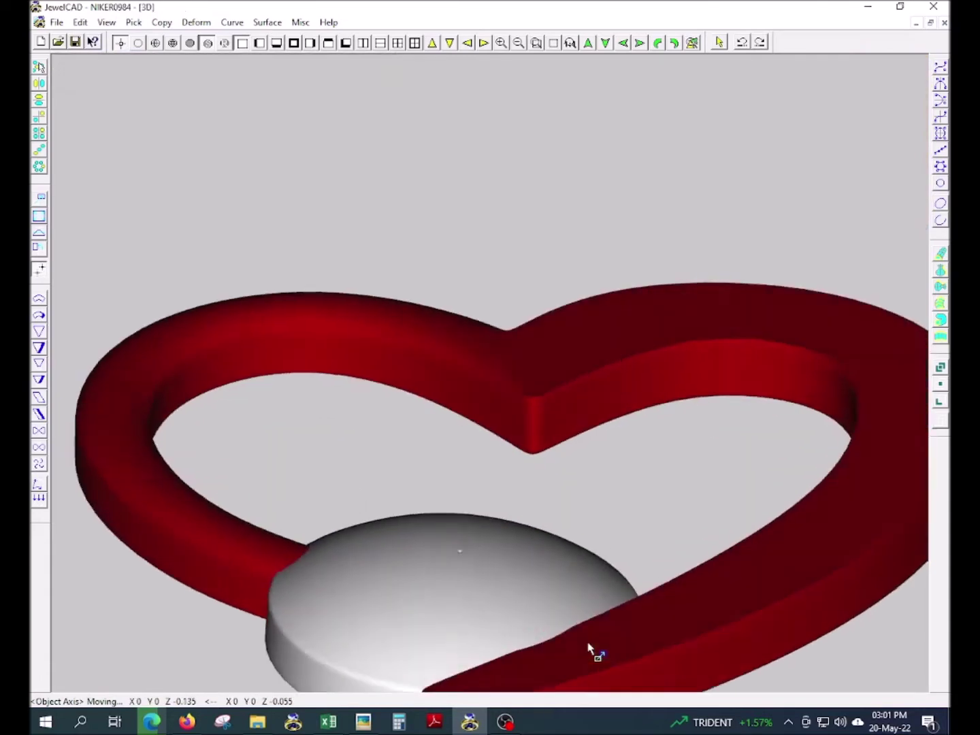
Step: Review the heart and star in top, shaded 3D and side views
key(F1)
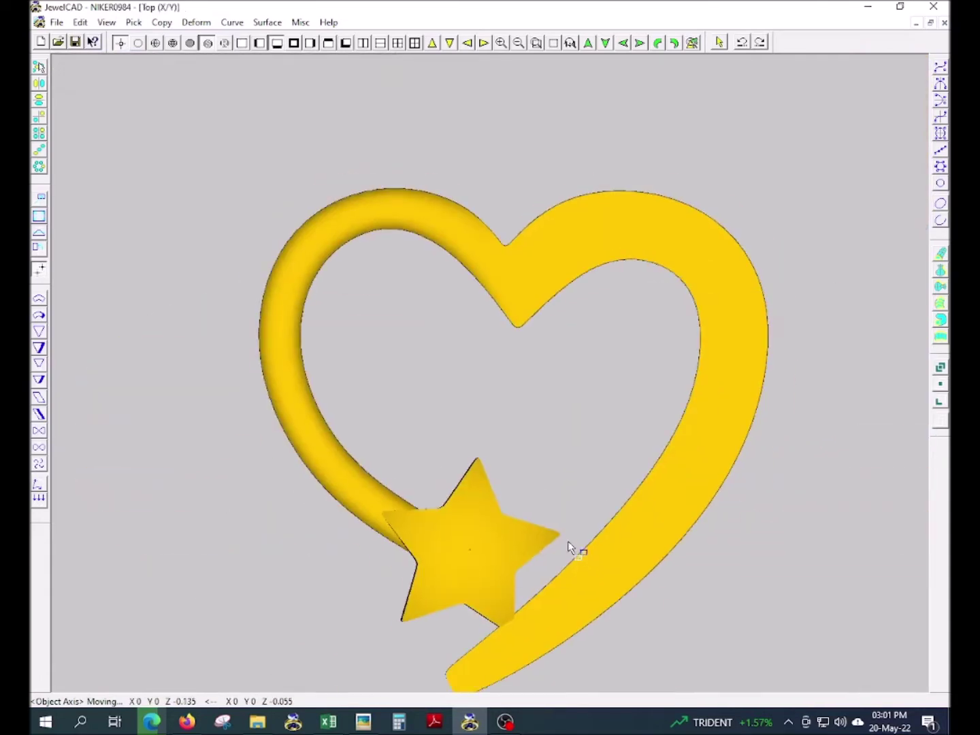
key(Escape)
key(F4)
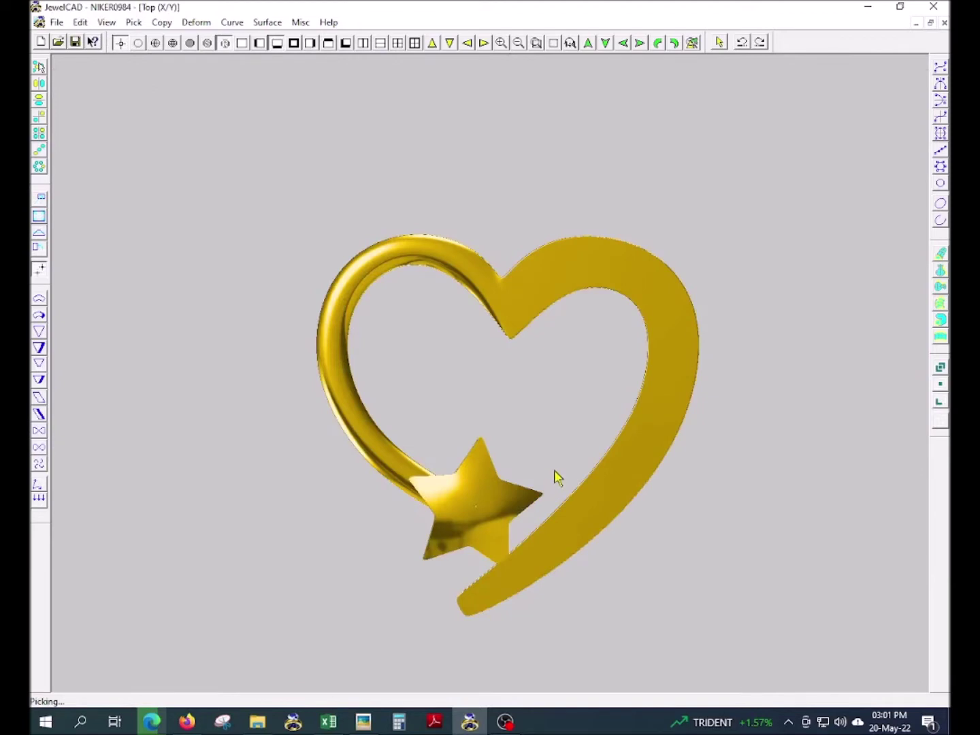
key(Escape)
key(F4)
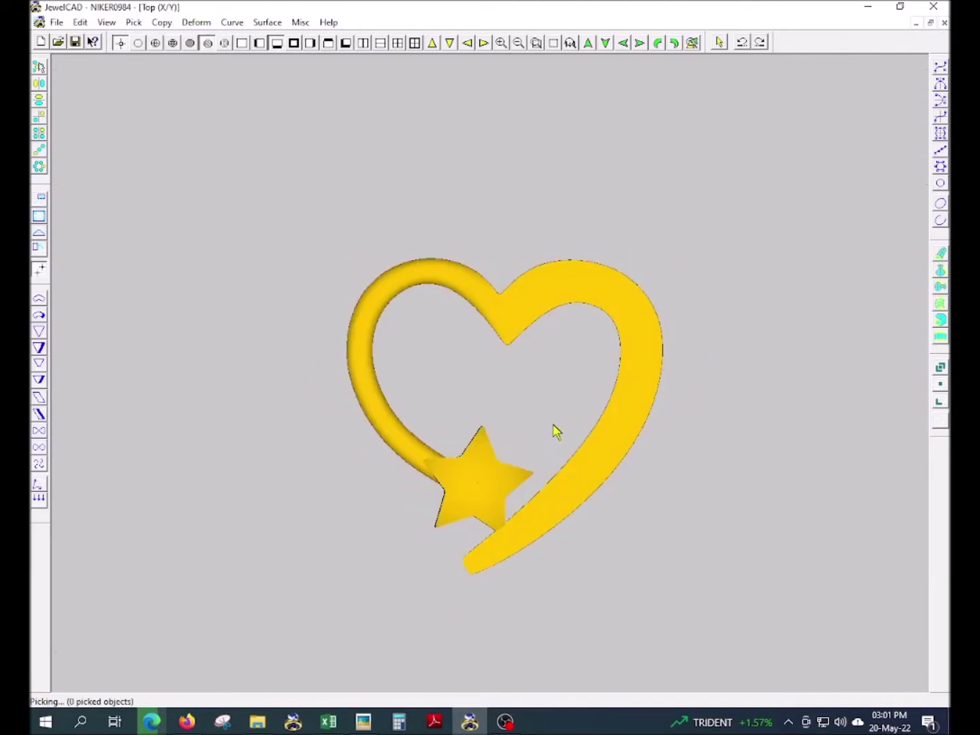
key(Escape)
scroll(551, 425, up, 2)
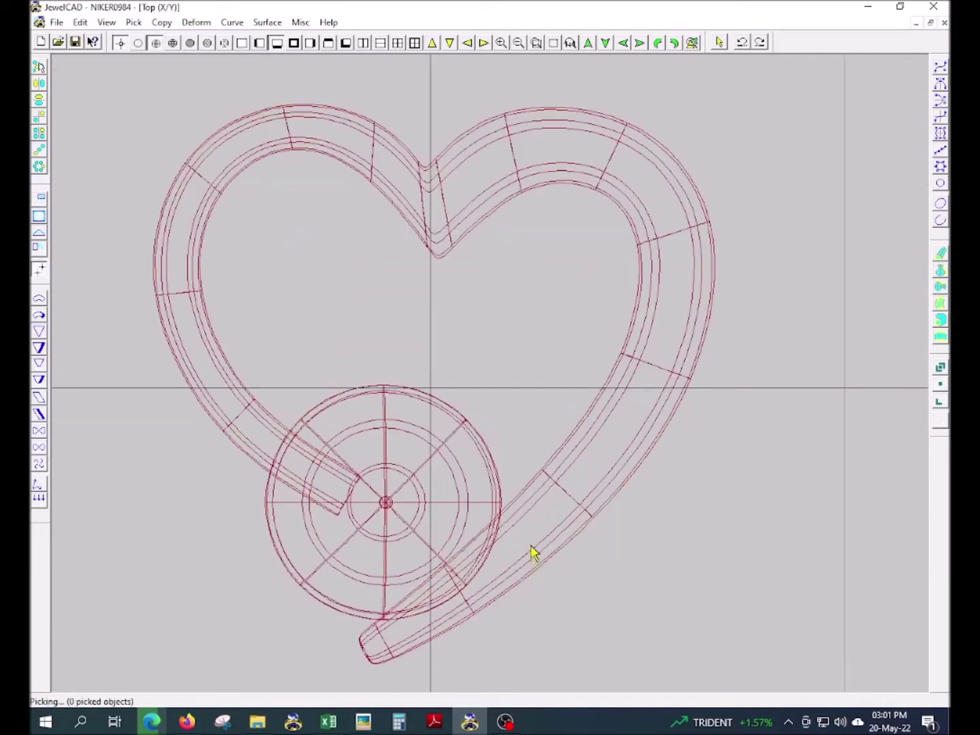
key(F3)
Step: Bend the pendant into a gentle curve and check it from the front, above and in 3D
drag(560, 468, 562, 541)
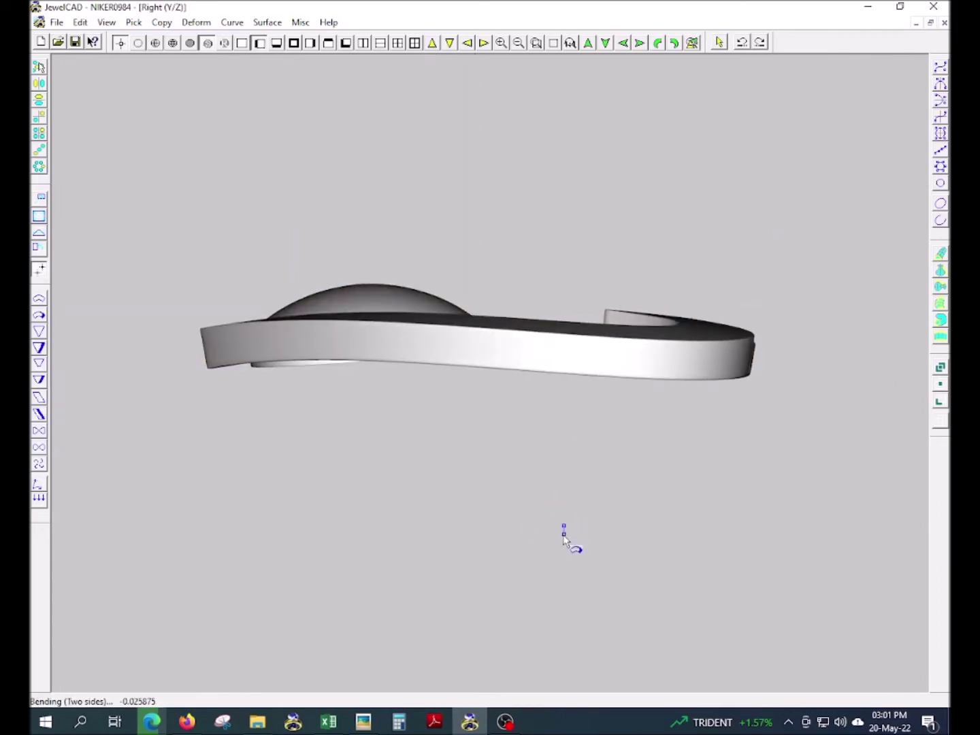
key(F2)
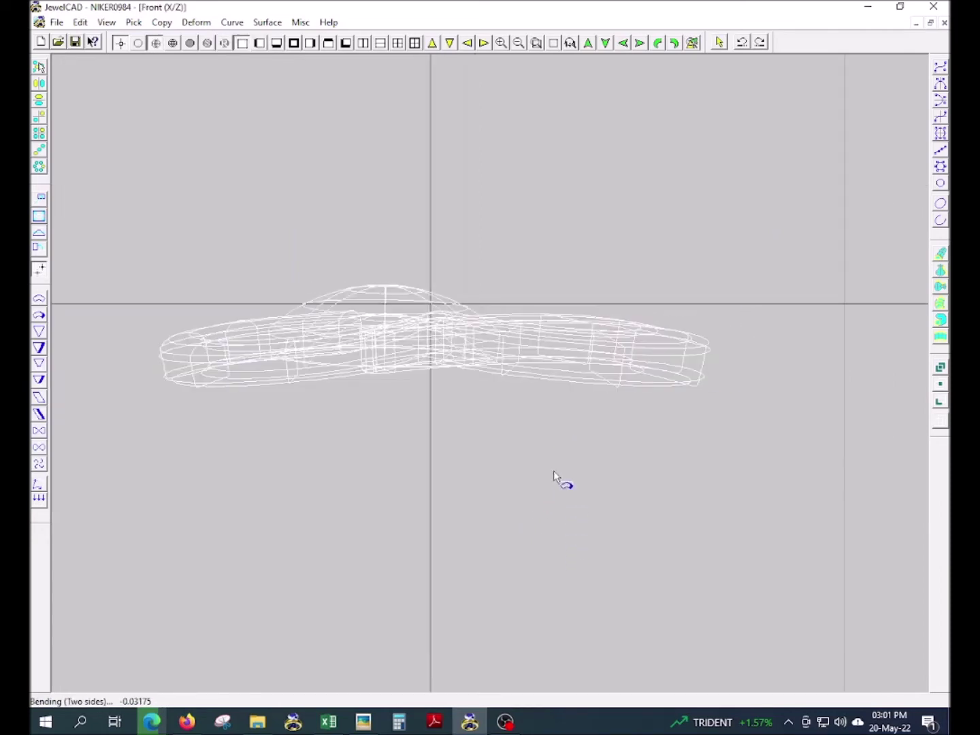
key(F1)
key(F4)
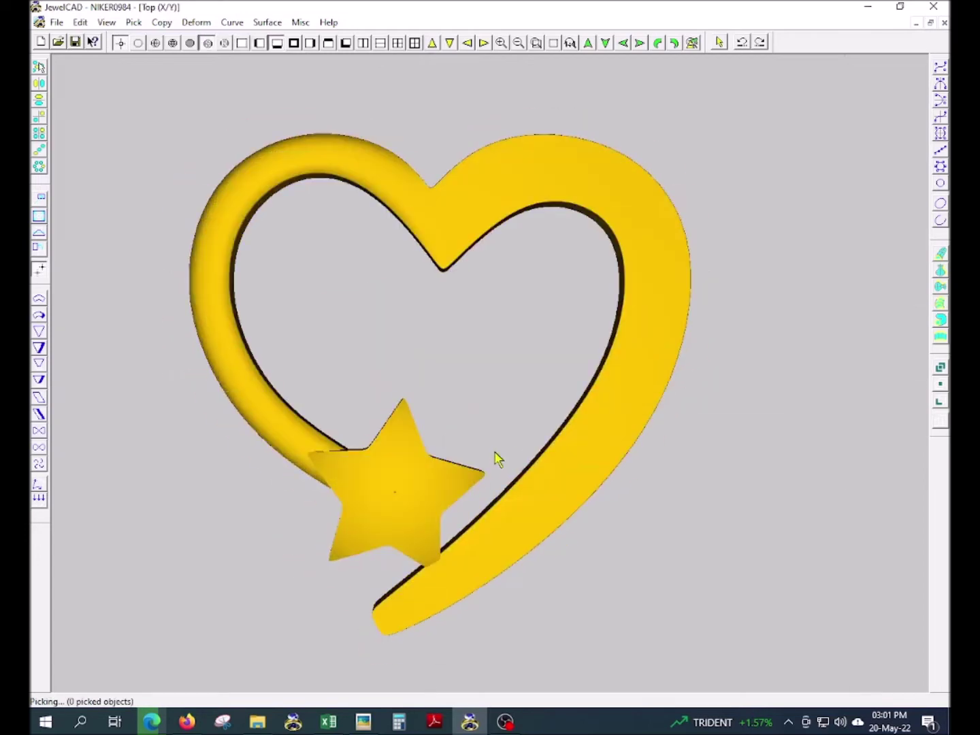
Step: Render the bent pendant in gold, orbit it, and bring up the JewelCAD Database
key(F7)
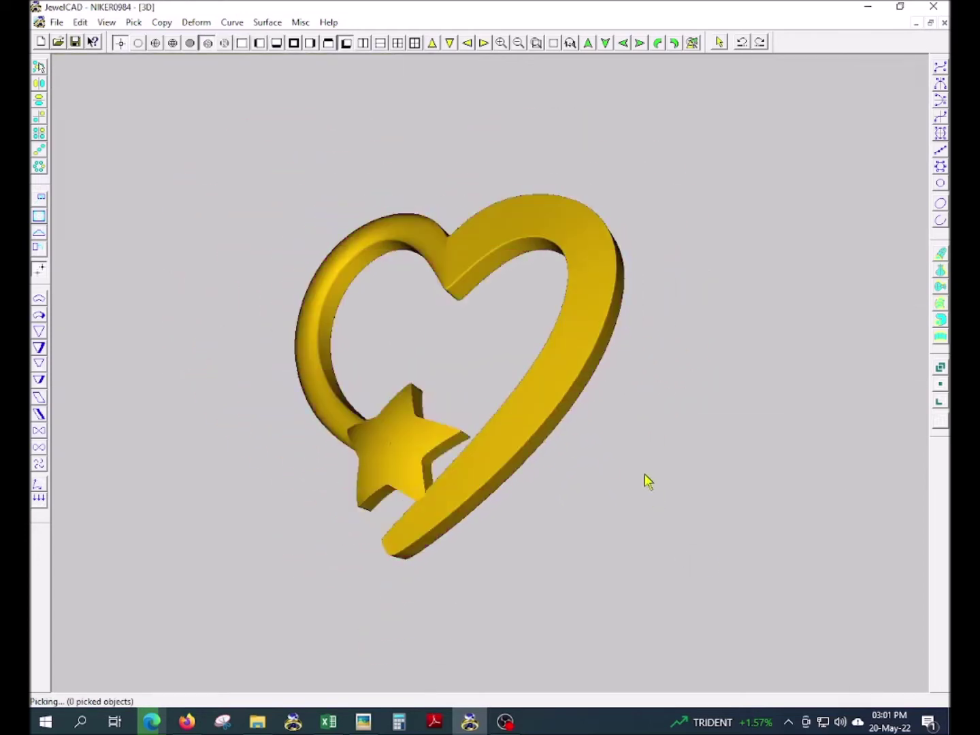
drag(645, 479, 523, 432)
key(F2)
key(F1)
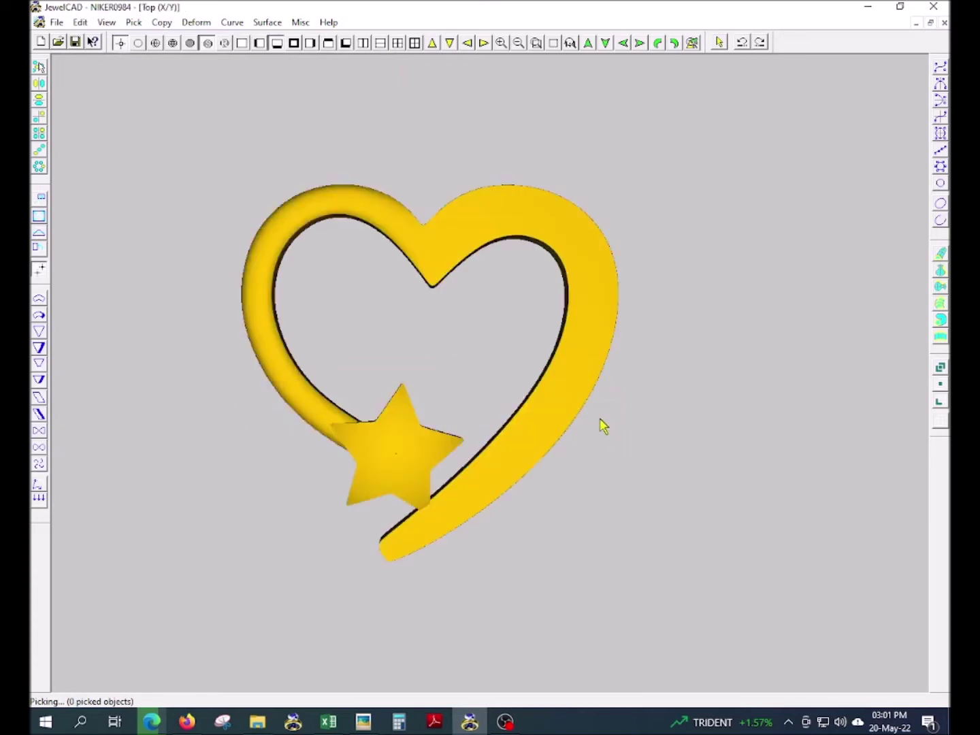
key(F5)
key(F12)
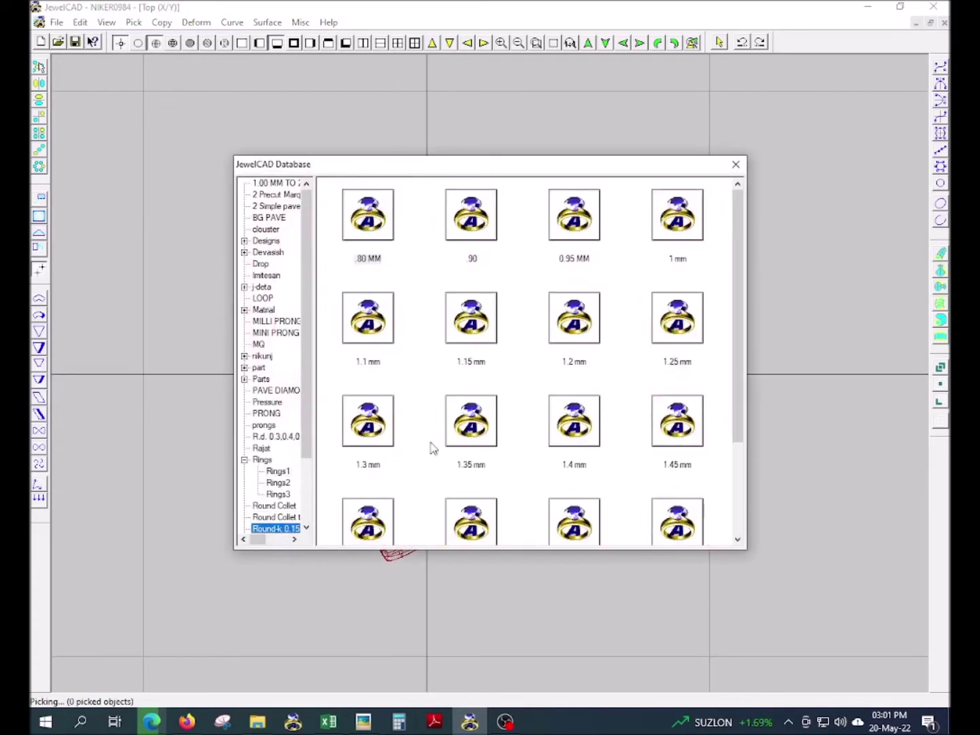
Step: Try 1.2 mm and 1.6 mm round stones from the Database, settling on 1.4 mm
double_click(573, 326)
key(F12)
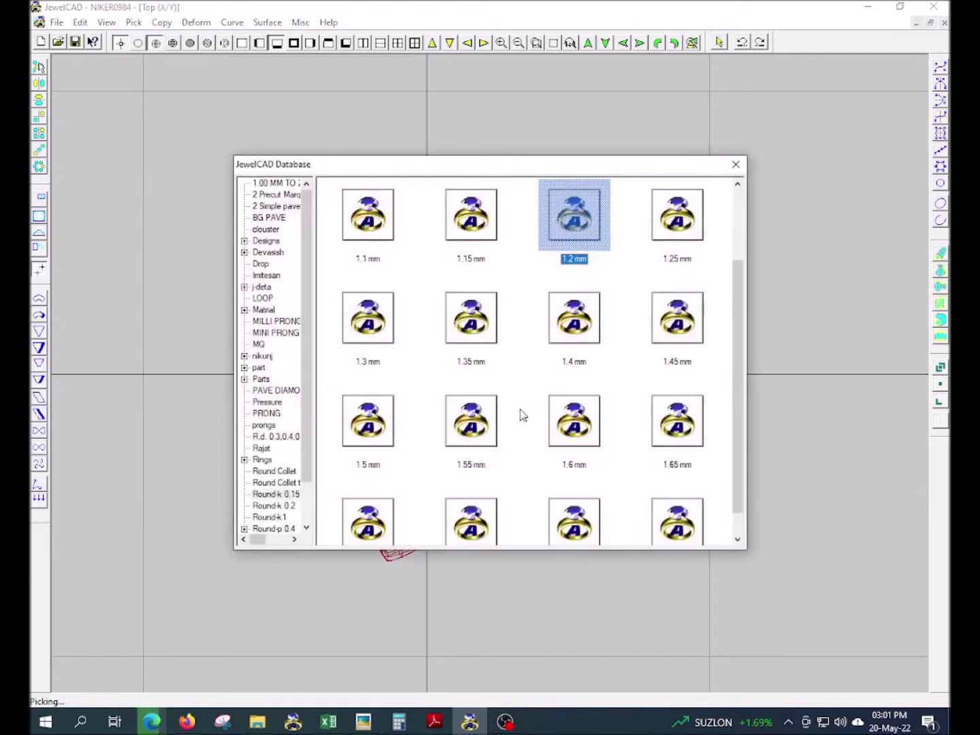
double_click(562, 435)
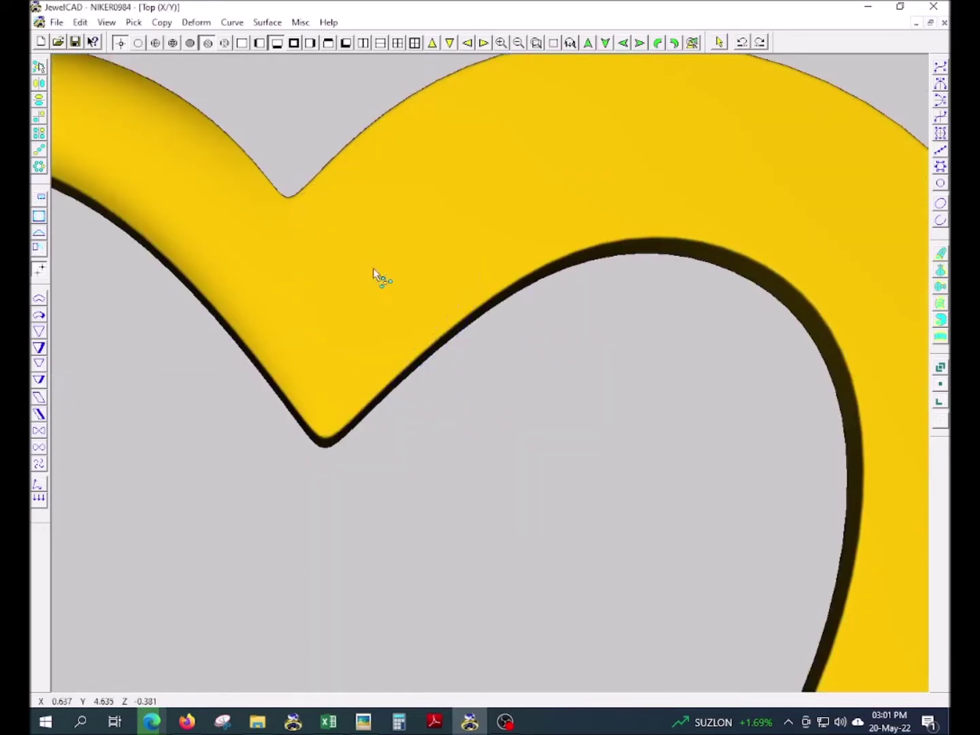
key(F12)
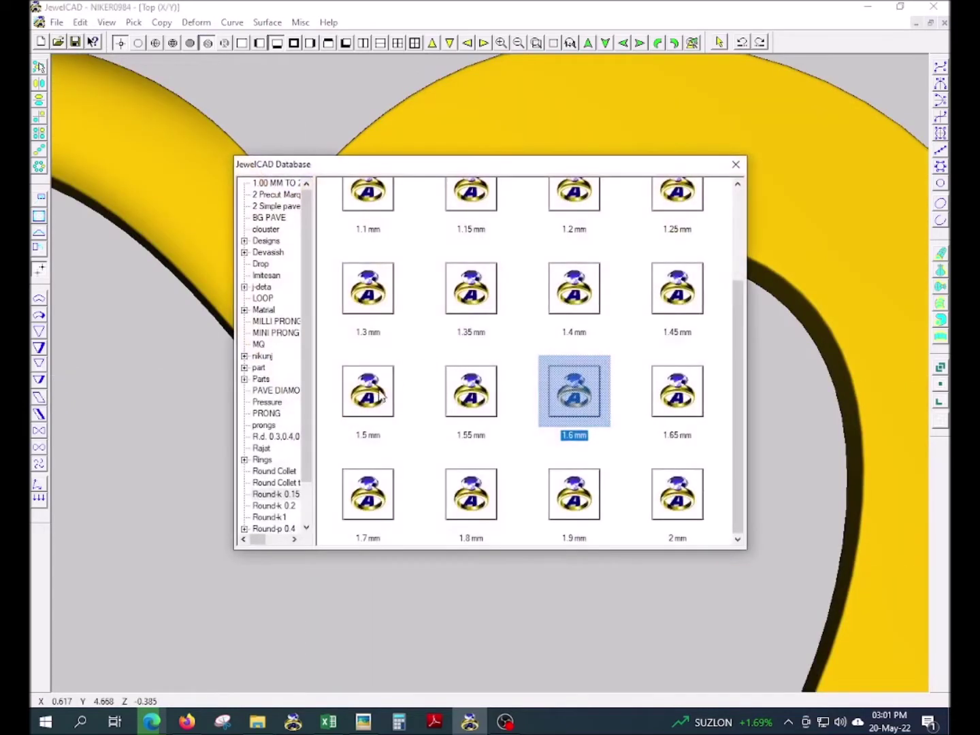
key(Return)
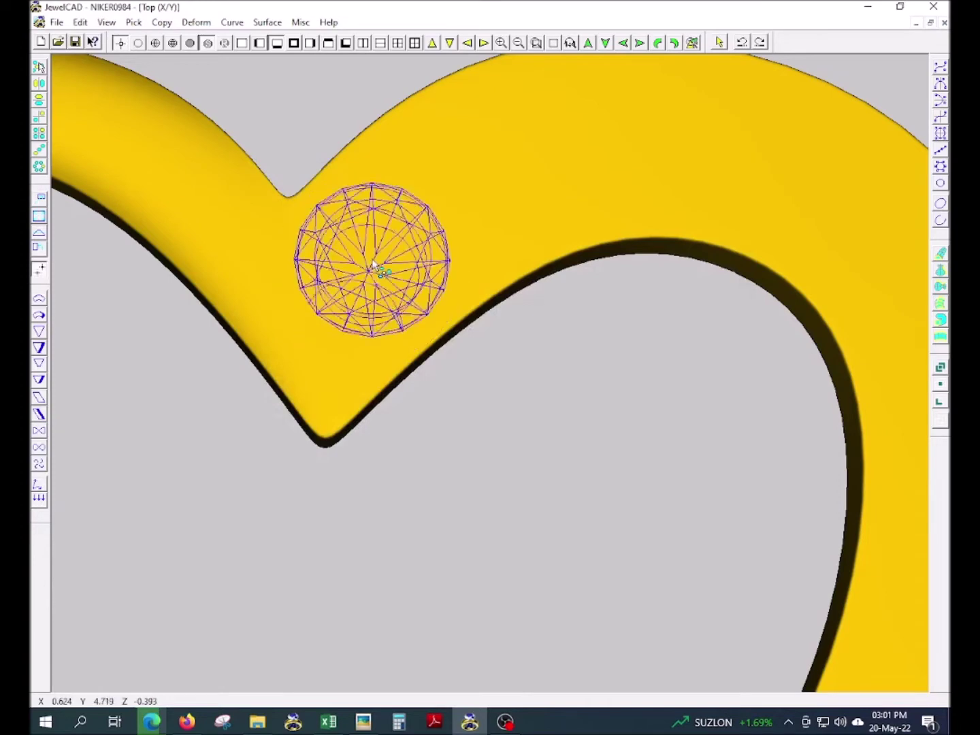
key(F12)
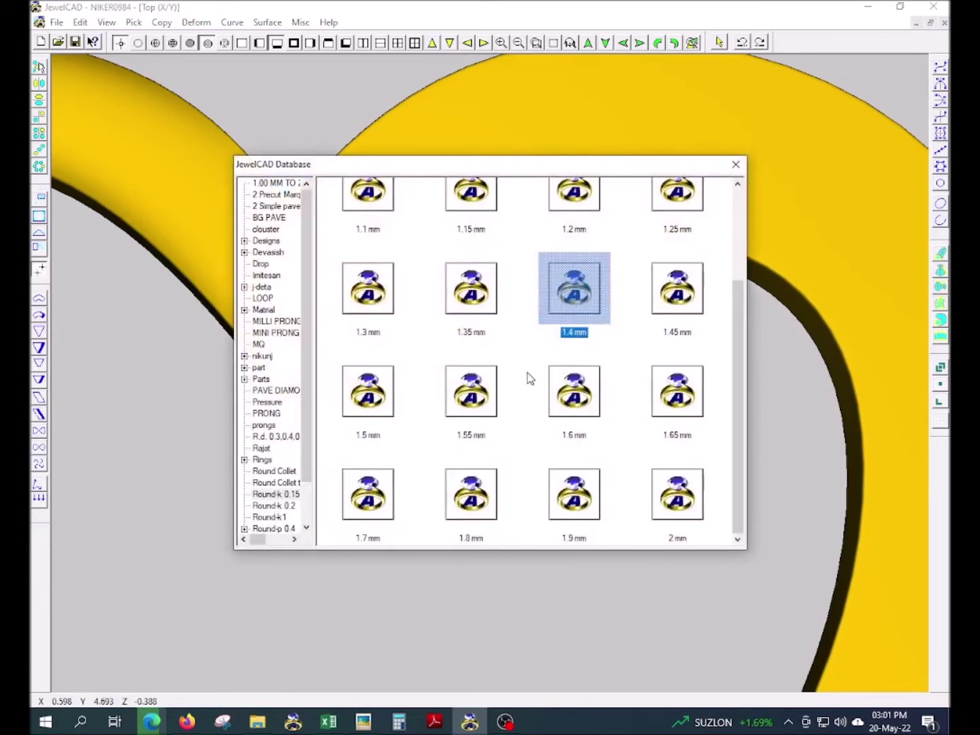
key(Return)
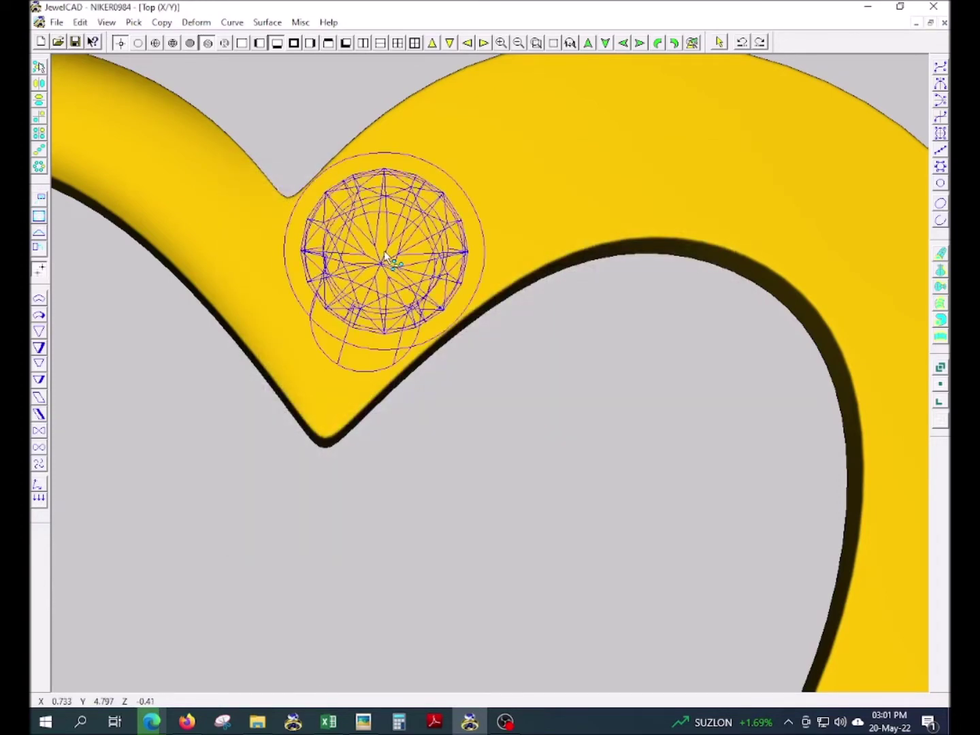
Step: Set copied round stones in a row along the band's upper curve, turning the view between placements
click(385, 250)
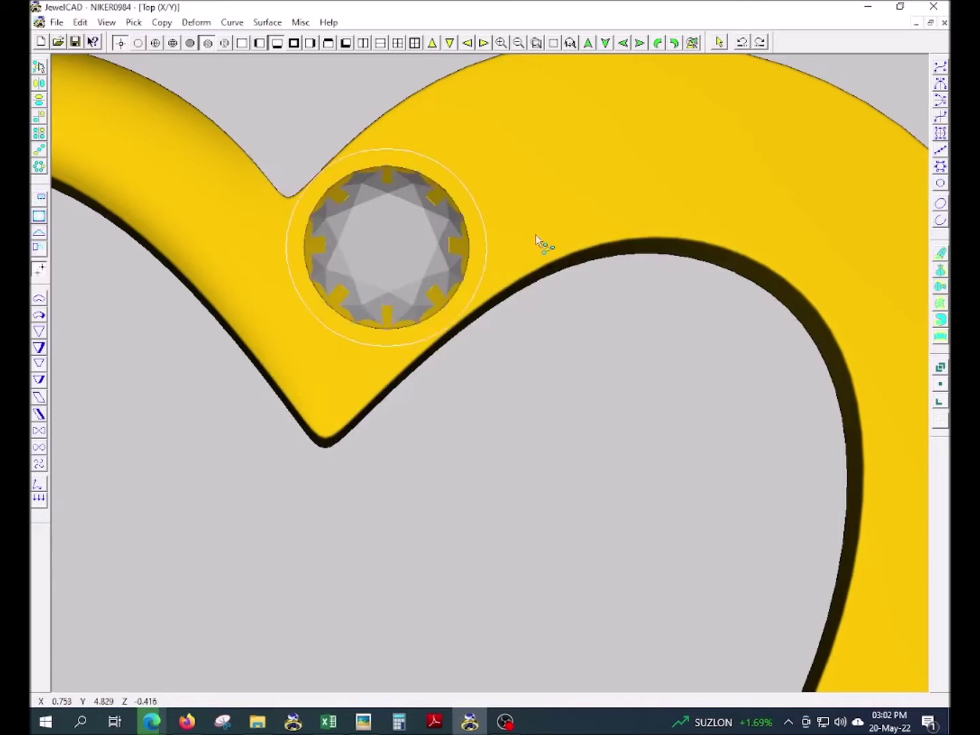
right_drag(386, 250, 472, 281)
click(480, 274)
click(717, 266)
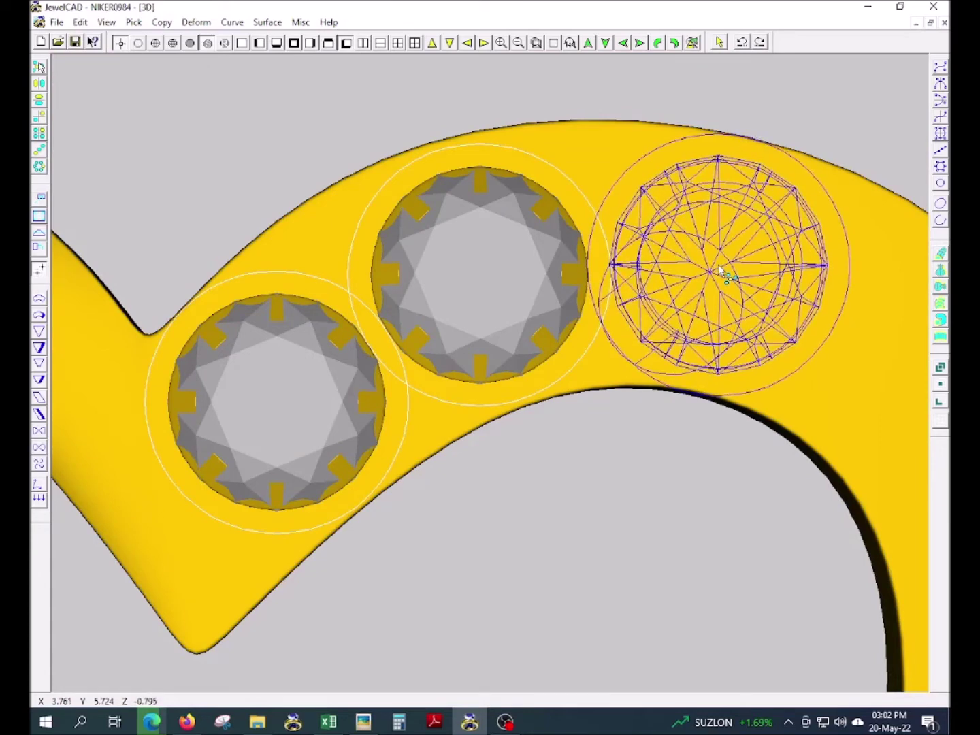
right_drag(721, 273, 595, 455)
click(539, 400)
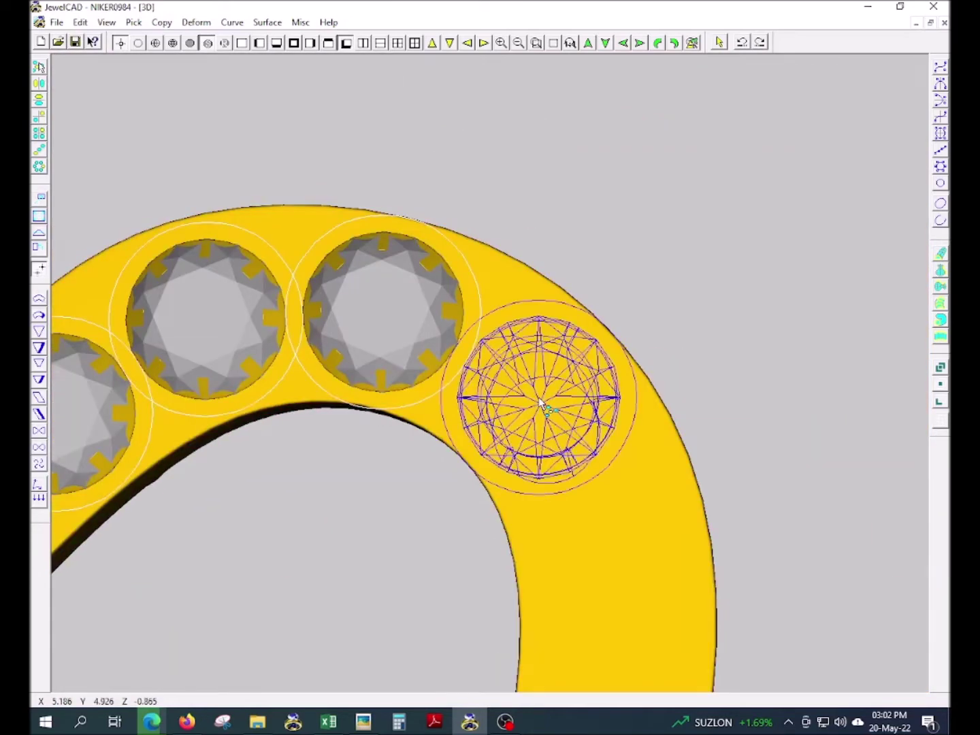
click(613, 560)
scroll(616, 565, down, 3)
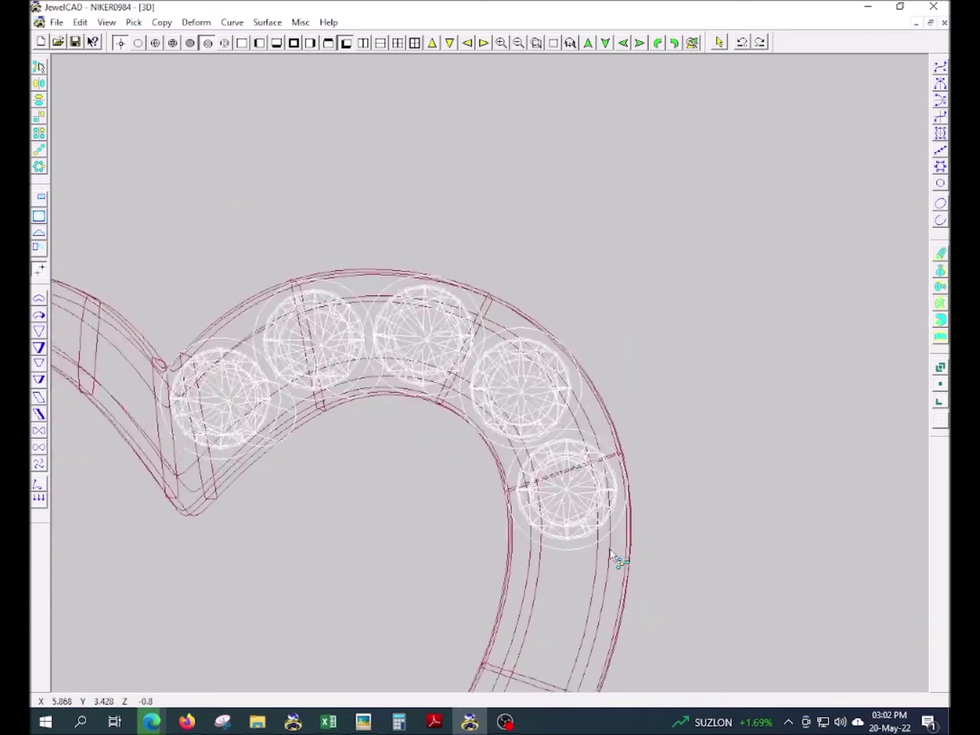
Step: Zoom onto the right band and set two more stones below the previous ones
drag(352, 402, 724, 673)
drag(493, 379, 506, 398)
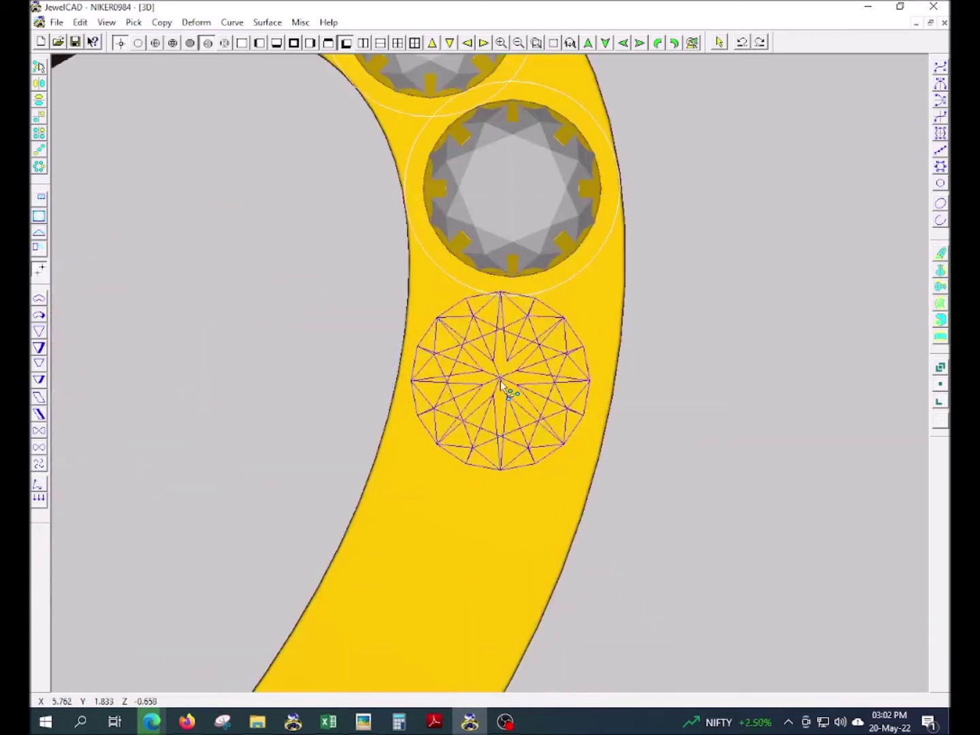
click(507, 398)
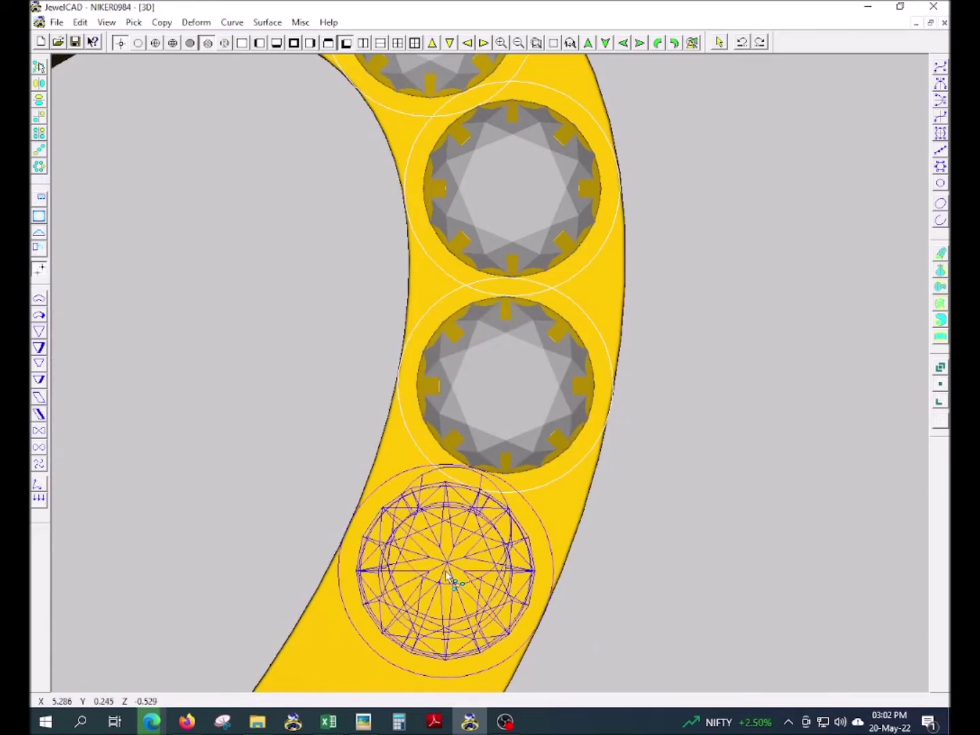
scroll(445, 575, down, 2)
scroll(438, 563, up, 3)
scroll(390, 668, down, 2)
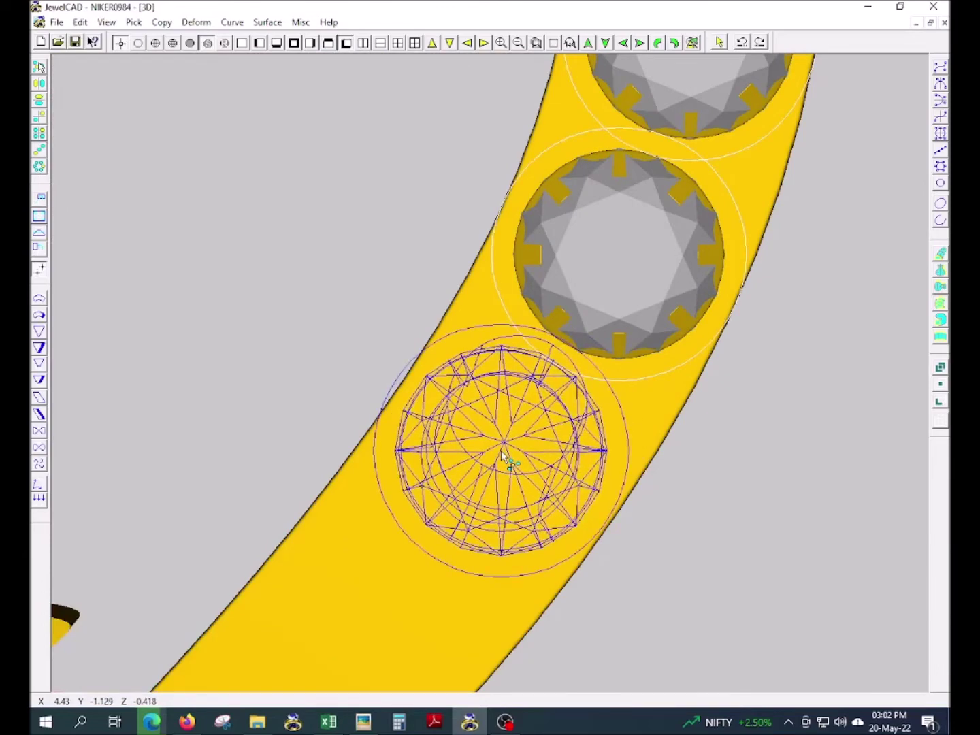
middle_click(422, 560)
scroll(443, 524, down, 1)
scroll(432, 591, up, 3)
scroll(486, 426, up, 1)
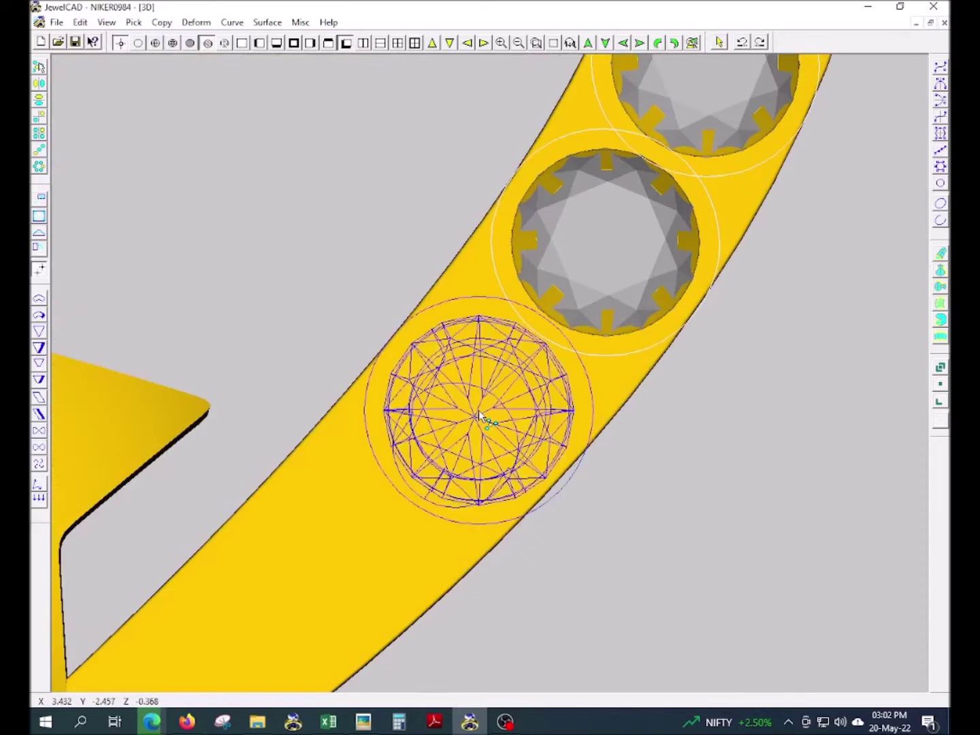
click(479, 409)
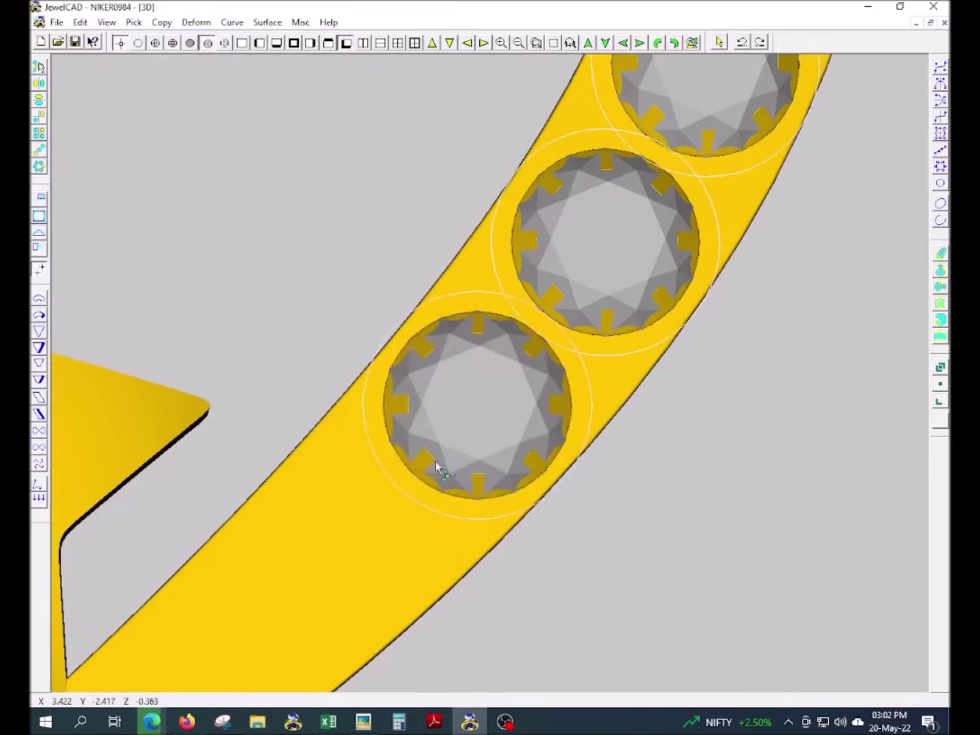
Step: Switch to 1.4 mm, then 1.2 mm stones and set them further down the band
click(582, 297)
double_click(582, 297)
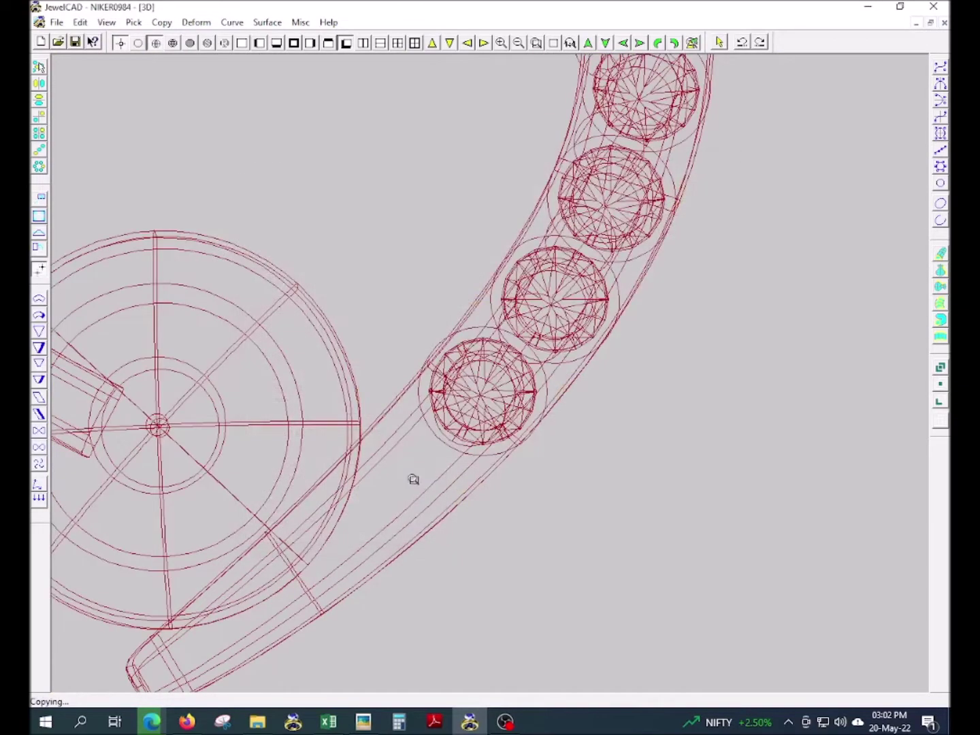
scroll(481, 452, up, 2)
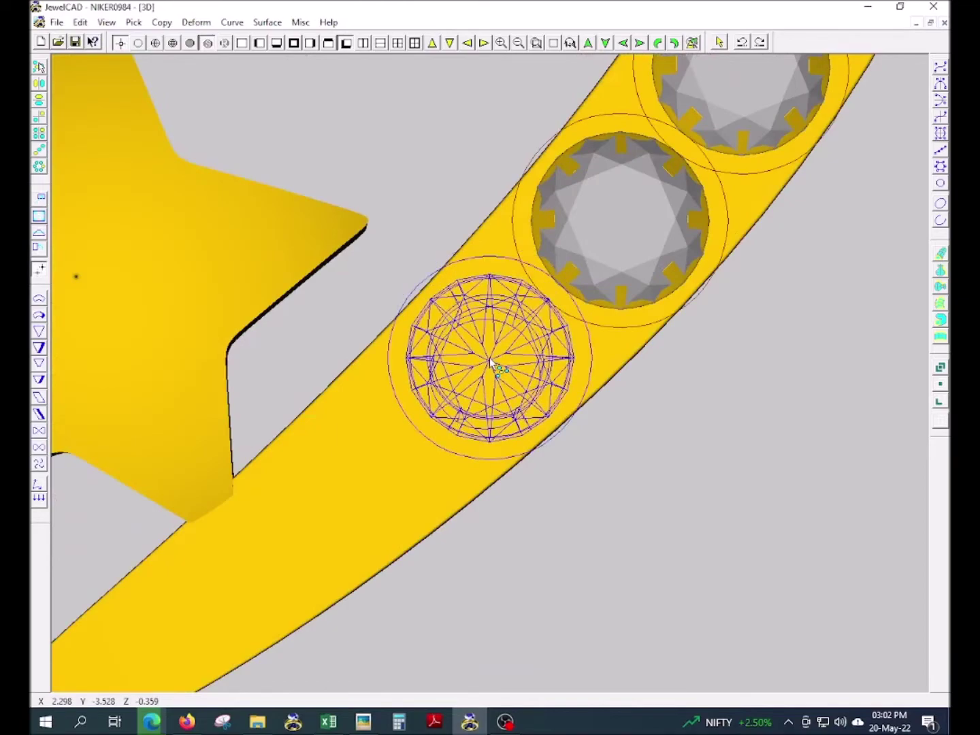
click(490, 361)
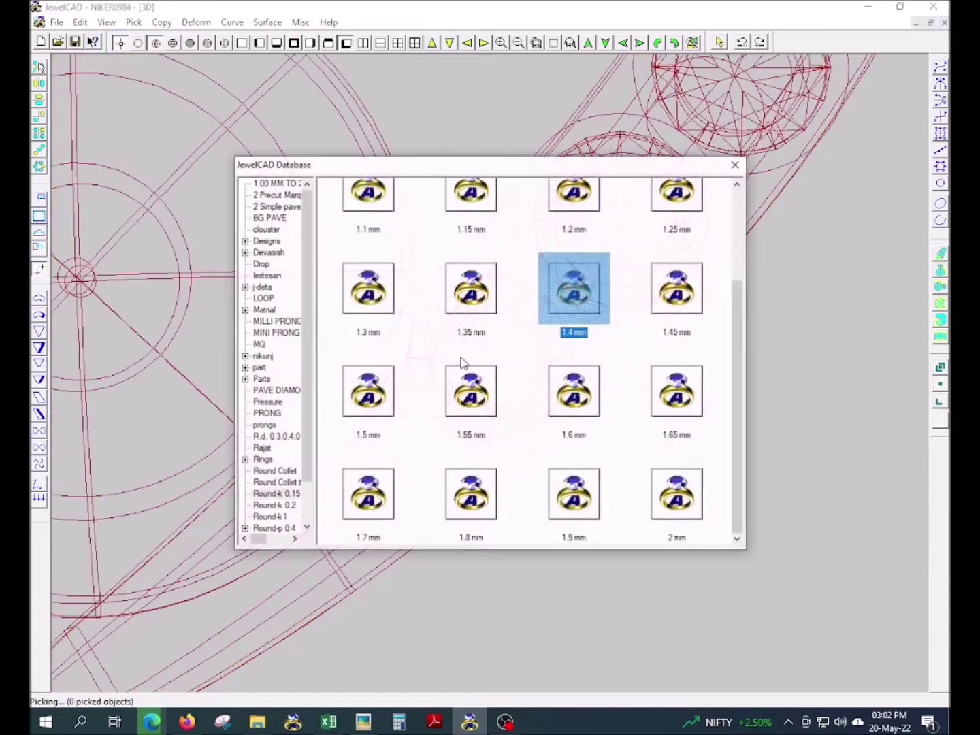
double_click(585, 235)
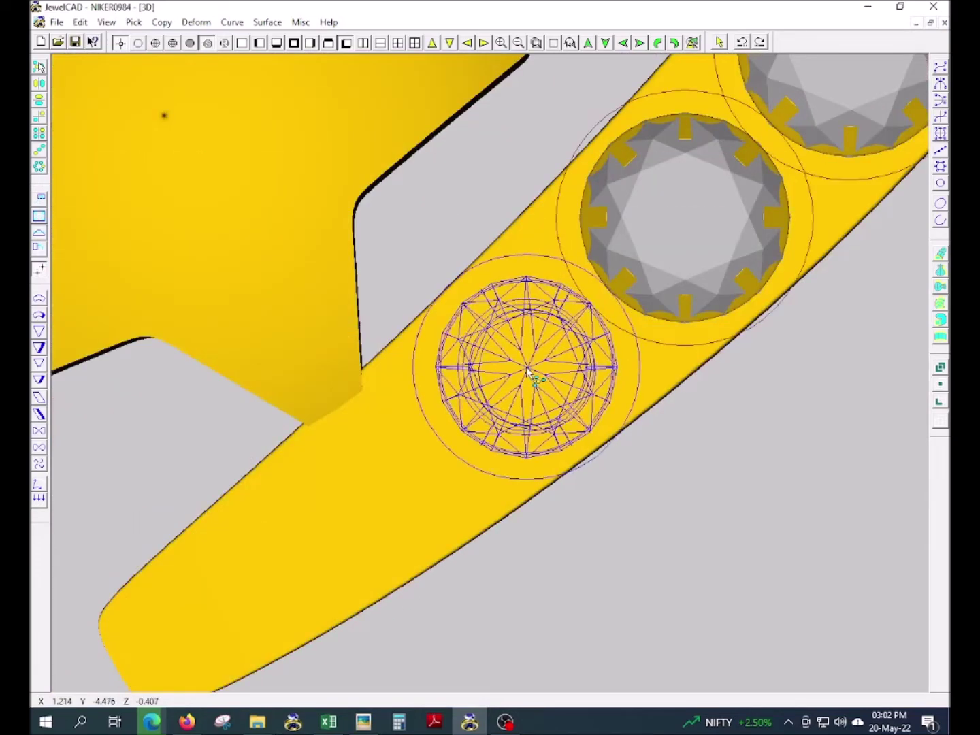
click(520, 373)
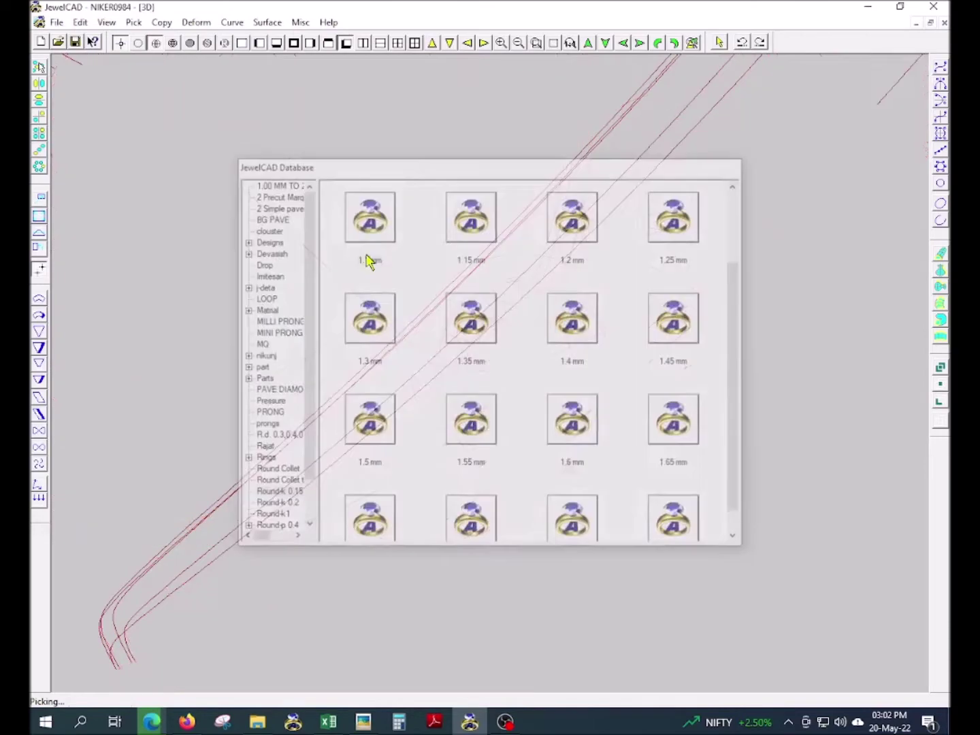
double_click(368, 258)
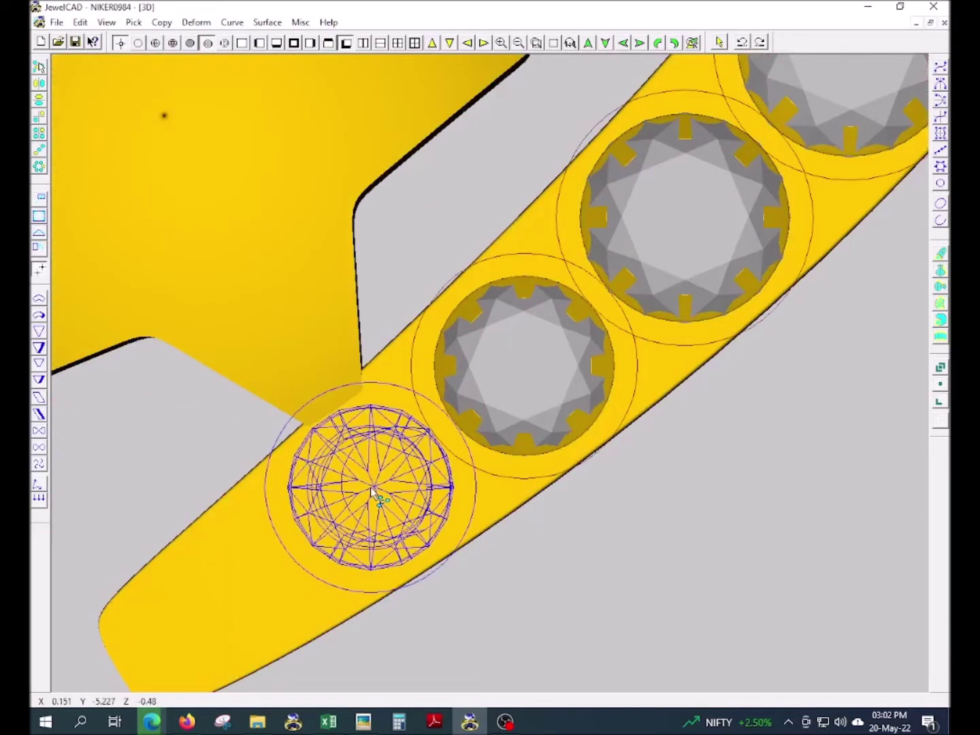
click(373, 495)
Step: Set a 1 mm stone at the band's lower tip, removing a stray placement, and view from above
right_click(427, 518)
click(677, 217)
double_click(675, 218)
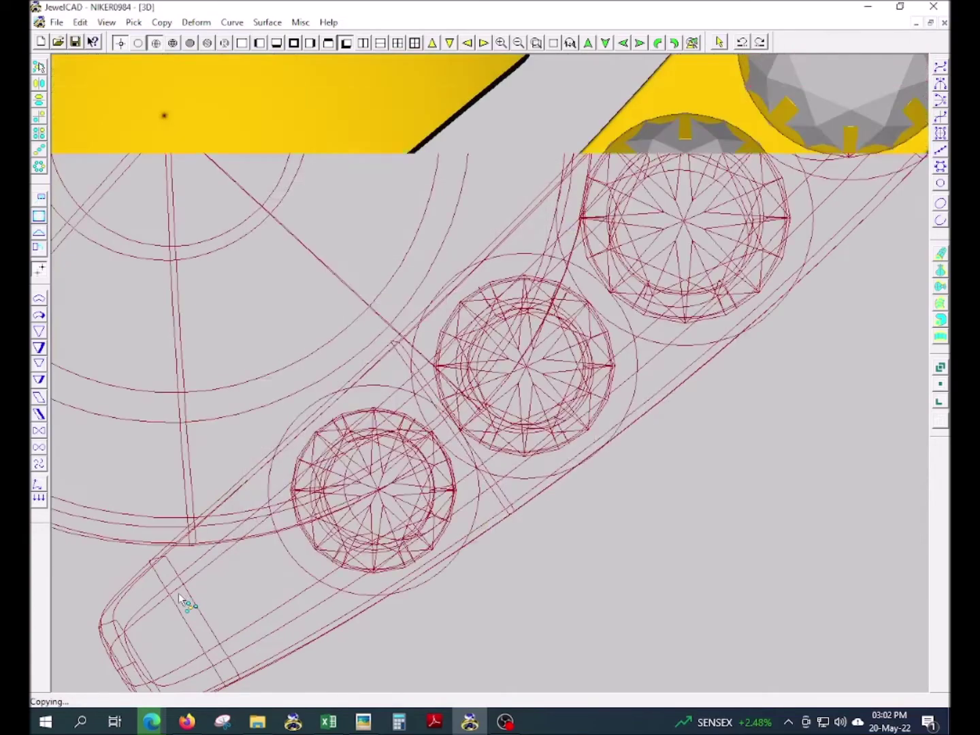
click(230, 583)
right_click(266, 577)
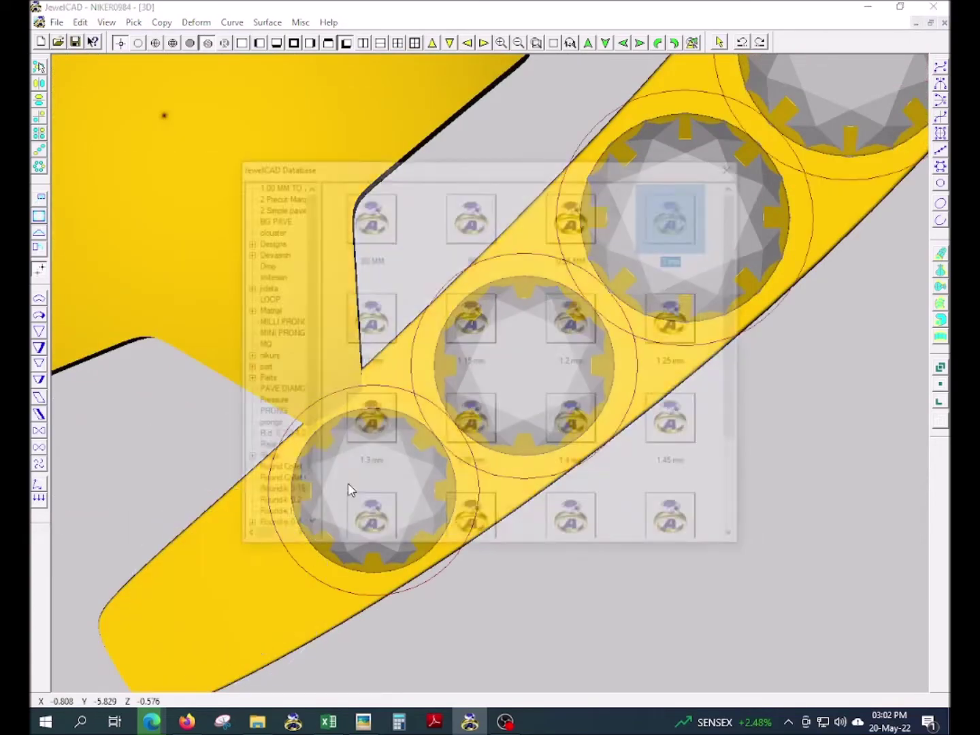
key(Escape)
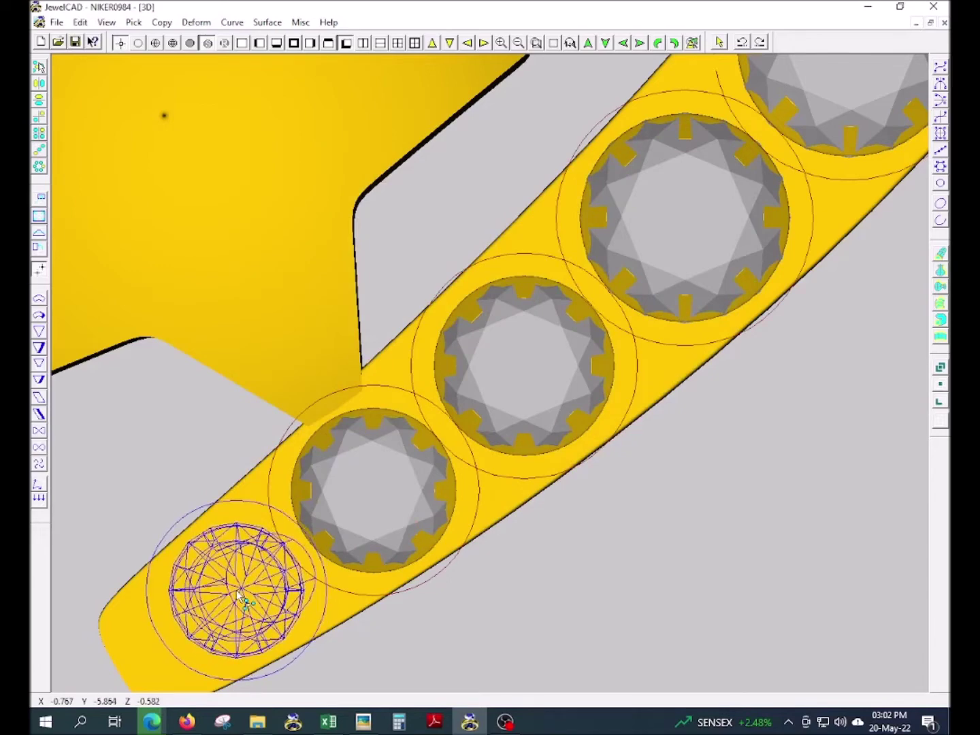
click(237, 589)
key(F1)
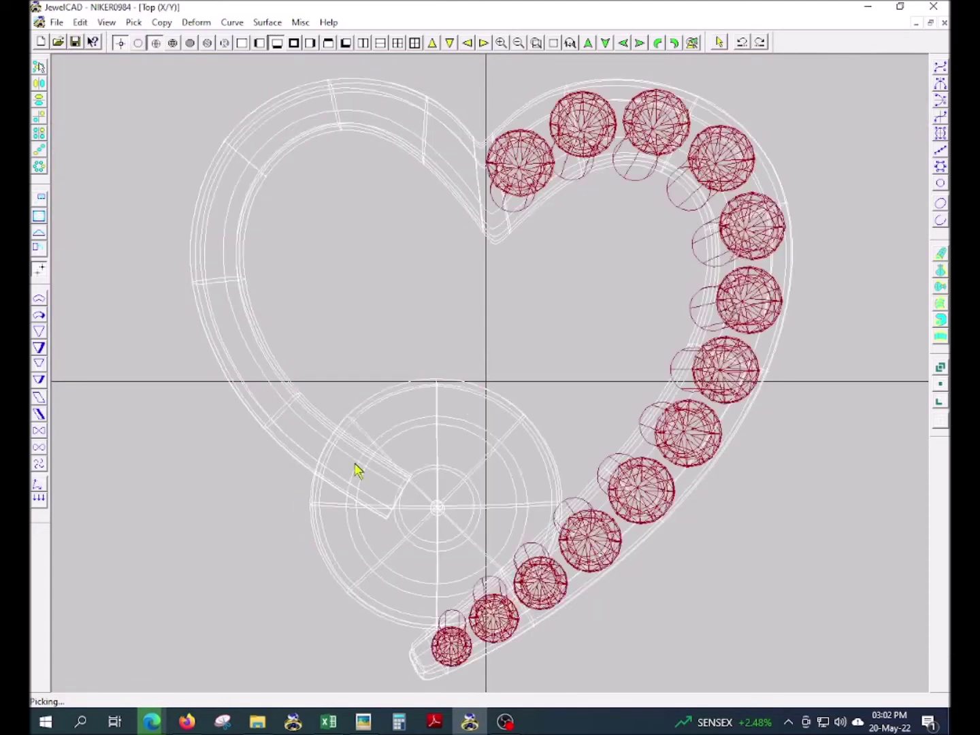
Step: Check stone heights from the side, then place a gold bead from the PRONG library at the tip
scroll(360, 449, down, 1)
key(F3)
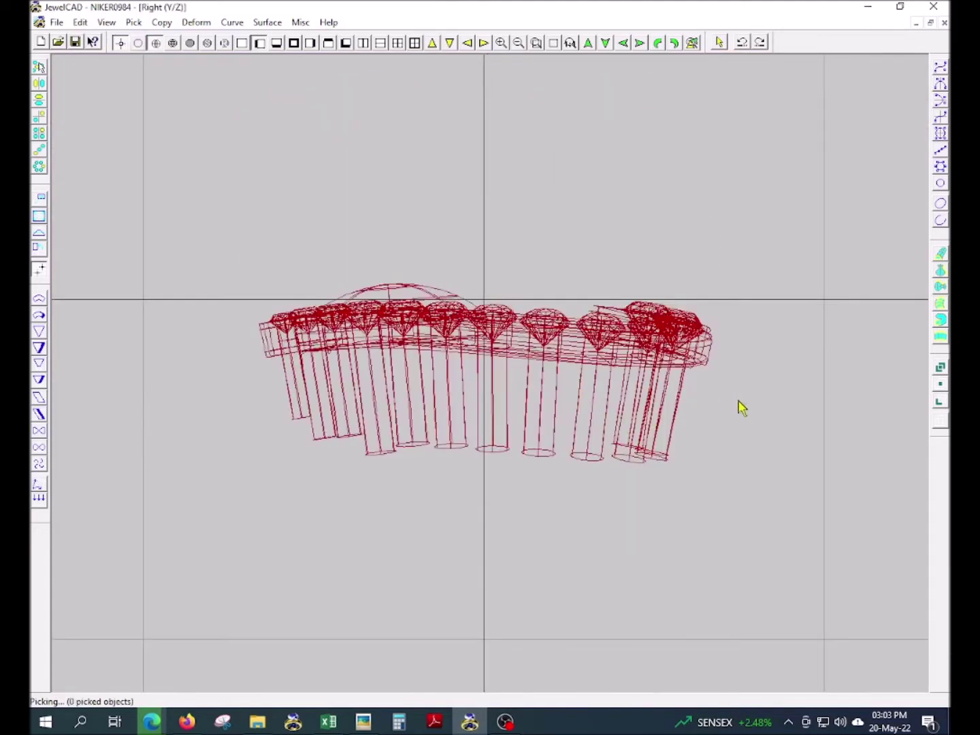
key(F1)
key(ctrl+d)
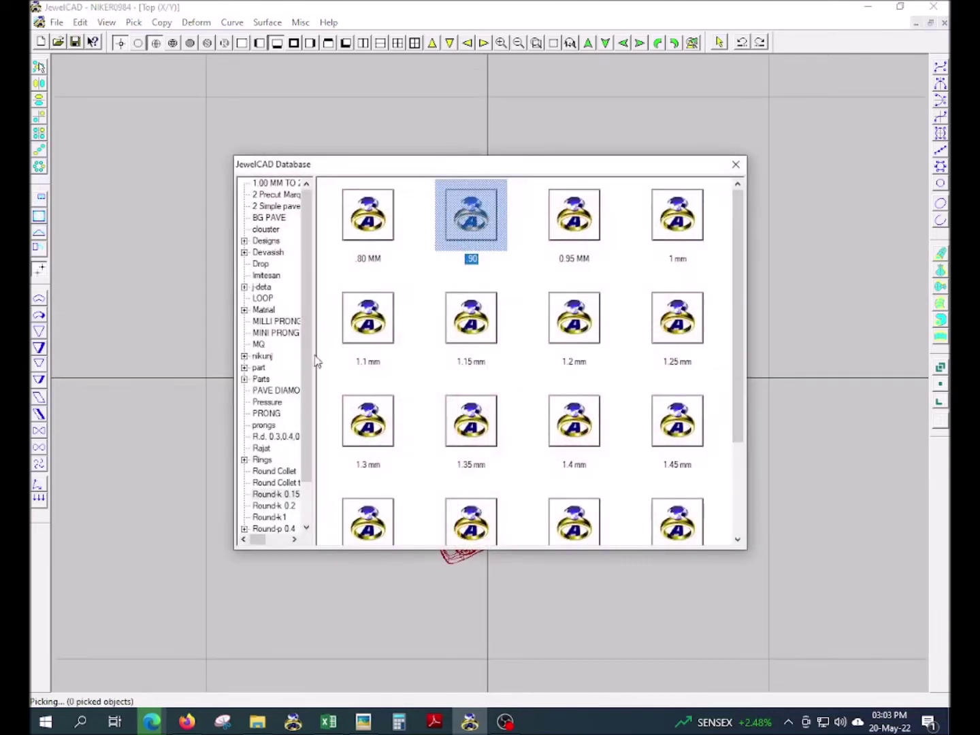
click(266, 413)
double_click(575, 228)
scroll(463, 564, up, 5)
key(F4)
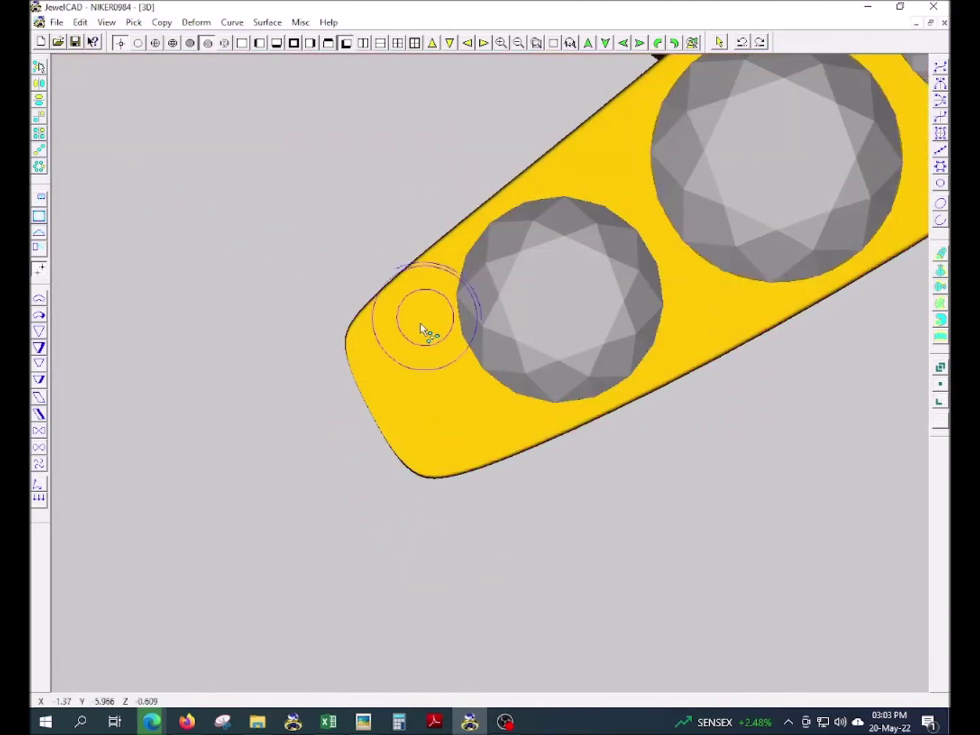
click(435, 333)
Step: Place 0.4 mm gold beads at the heart's tip, undoing one misplaced bead
key(ctrl+d)
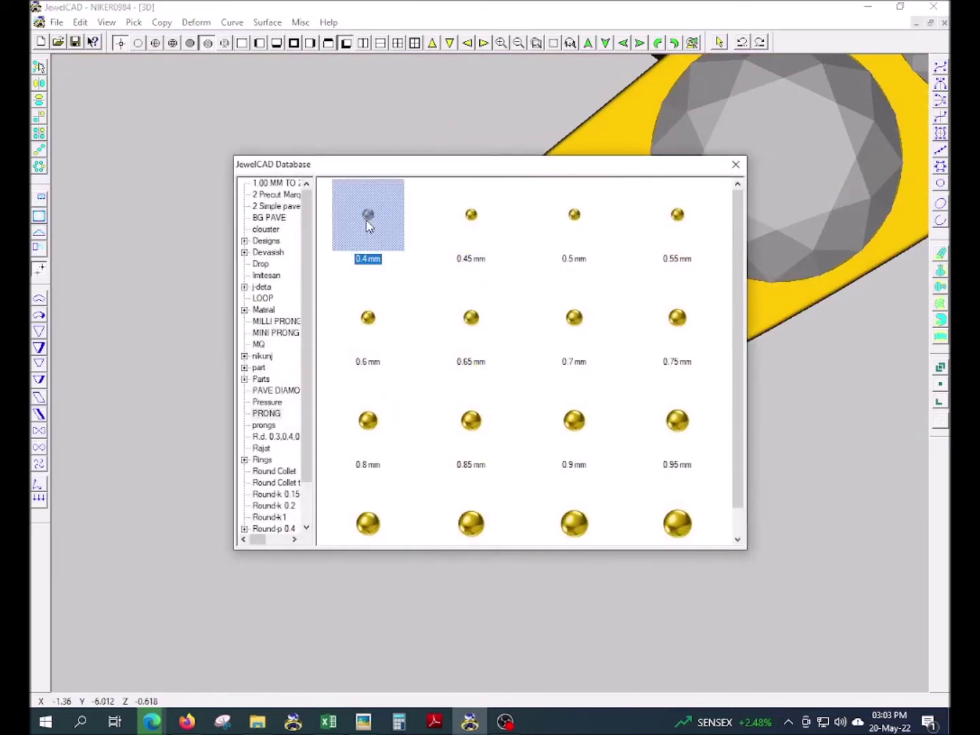
double_click(369, 216)
click(428, 330)
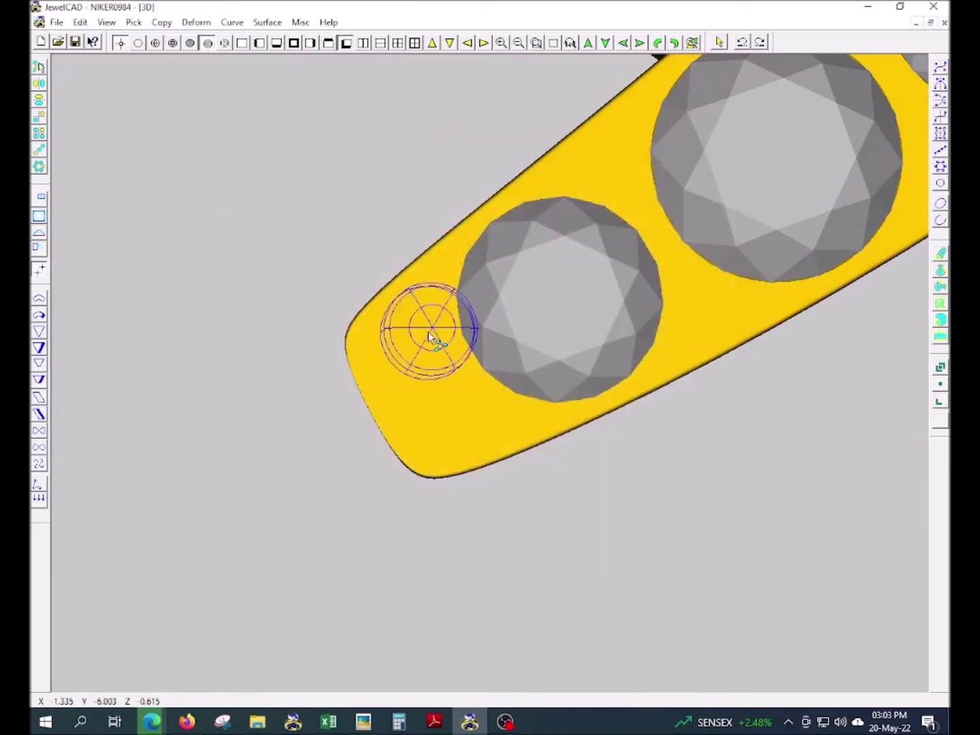
click(494, 408)
key(ctrl+d)
double_click(584, 225)
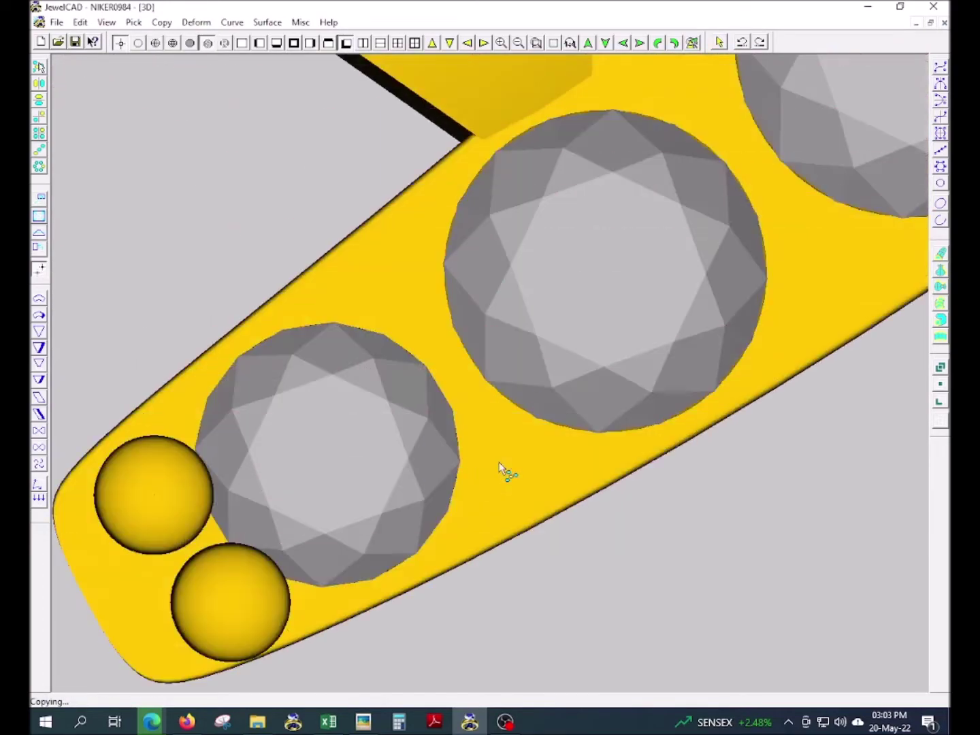
click(507, 462)
key(ctrl+z)
Step: Set a gold bead between the two stones near the tip
key(ctrl+d)
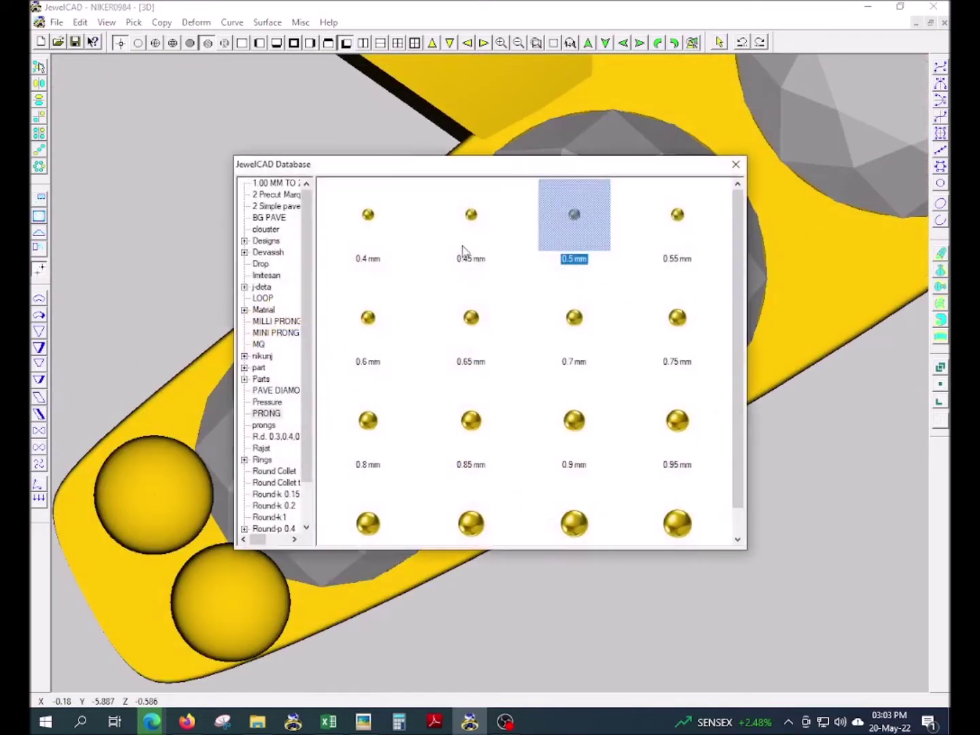
key(Escape)
click(501, 467)
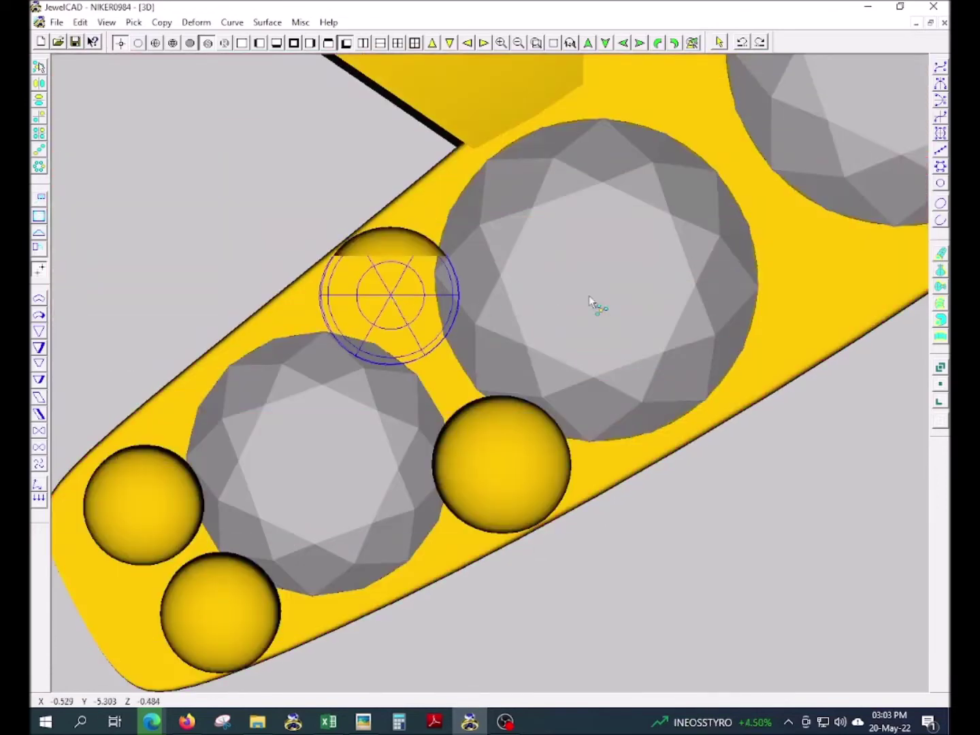
key(Up)
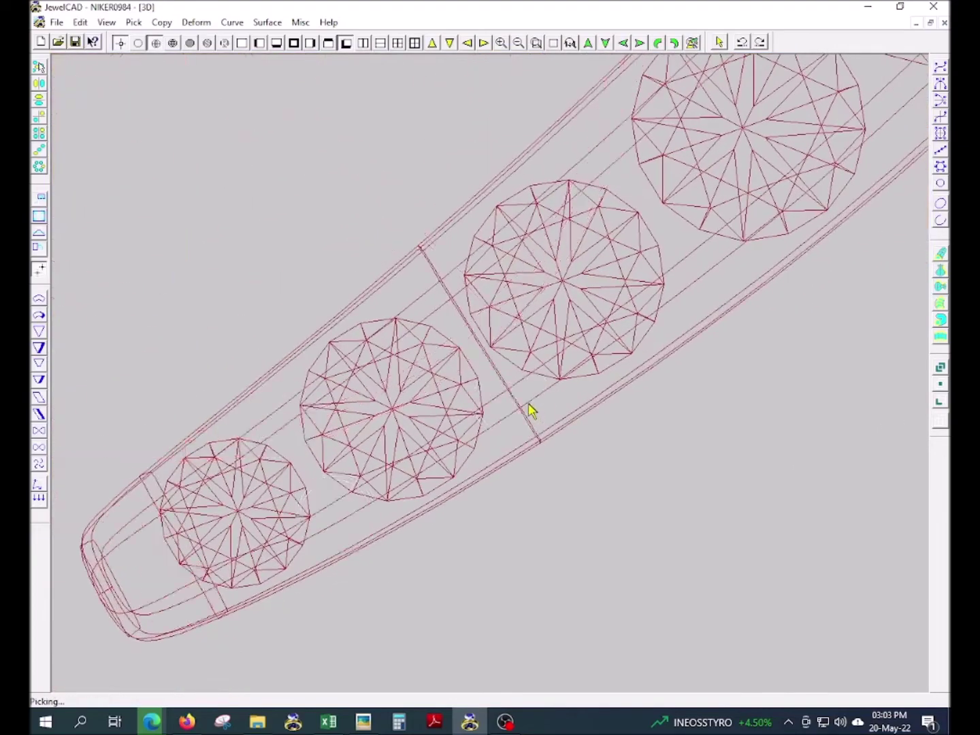
Step: Set 0.45 mm and slightly larger beads in the next gaps between stones
key(ctrl+d)
click(457, 242)
double_click(457, 242)
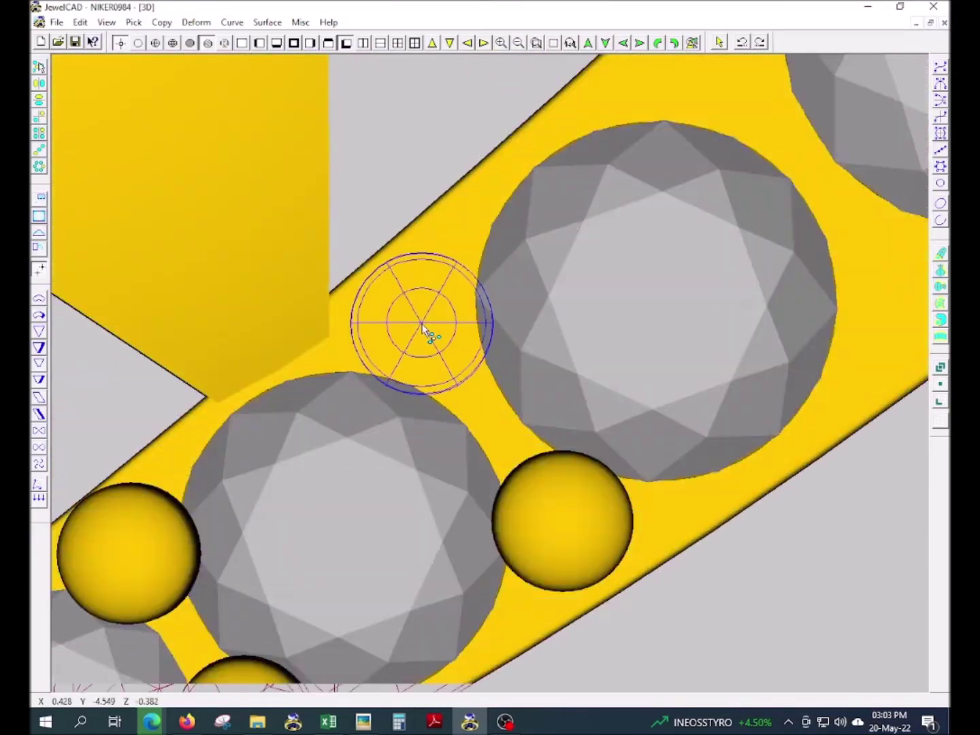
click(424, 330)
key(ctrl+d)
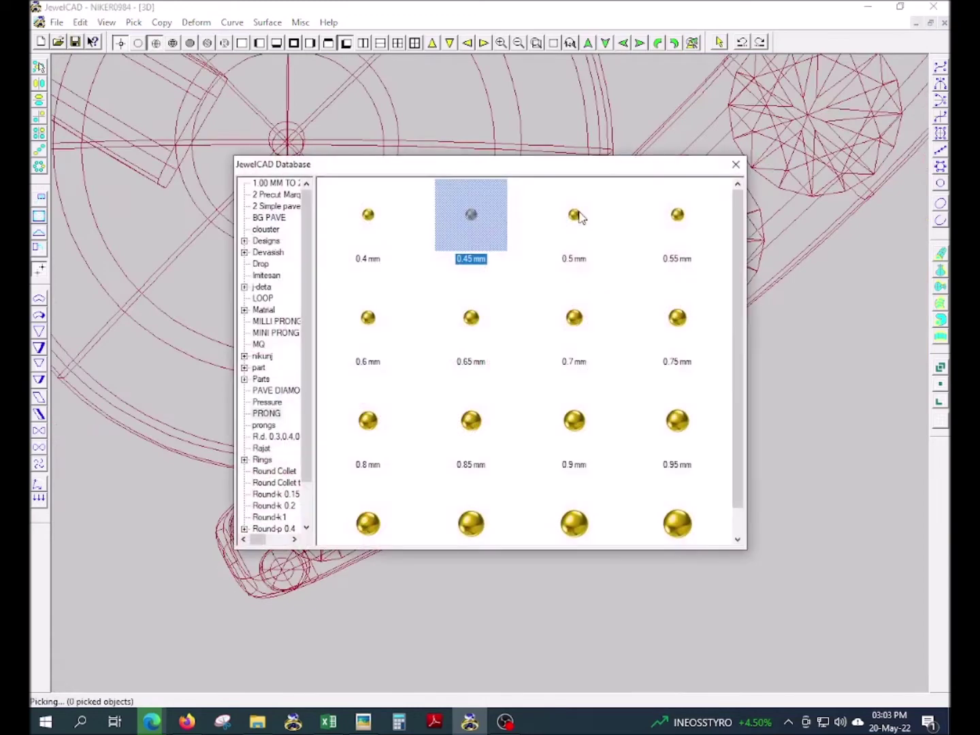
double_click(575, 223)
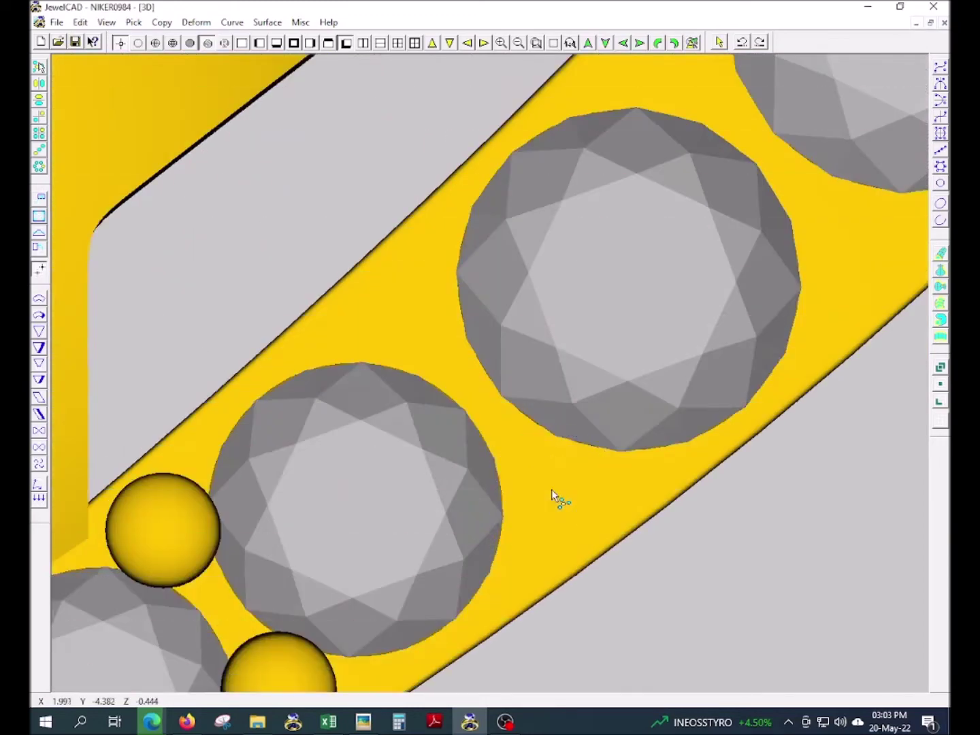
click(551, 491)
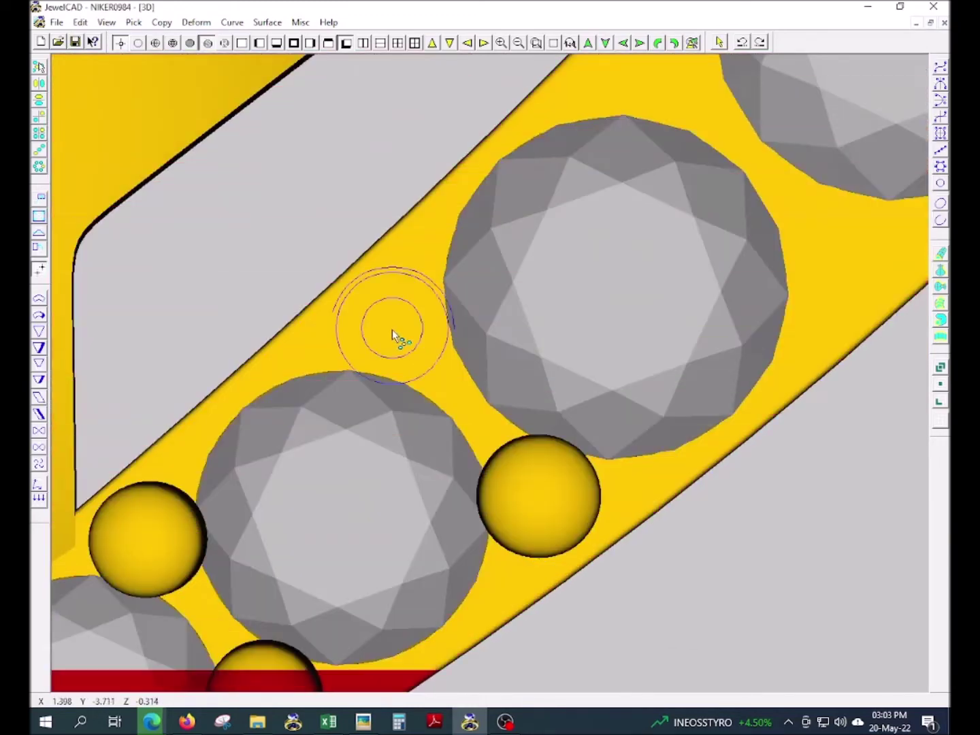
click(402, 332)
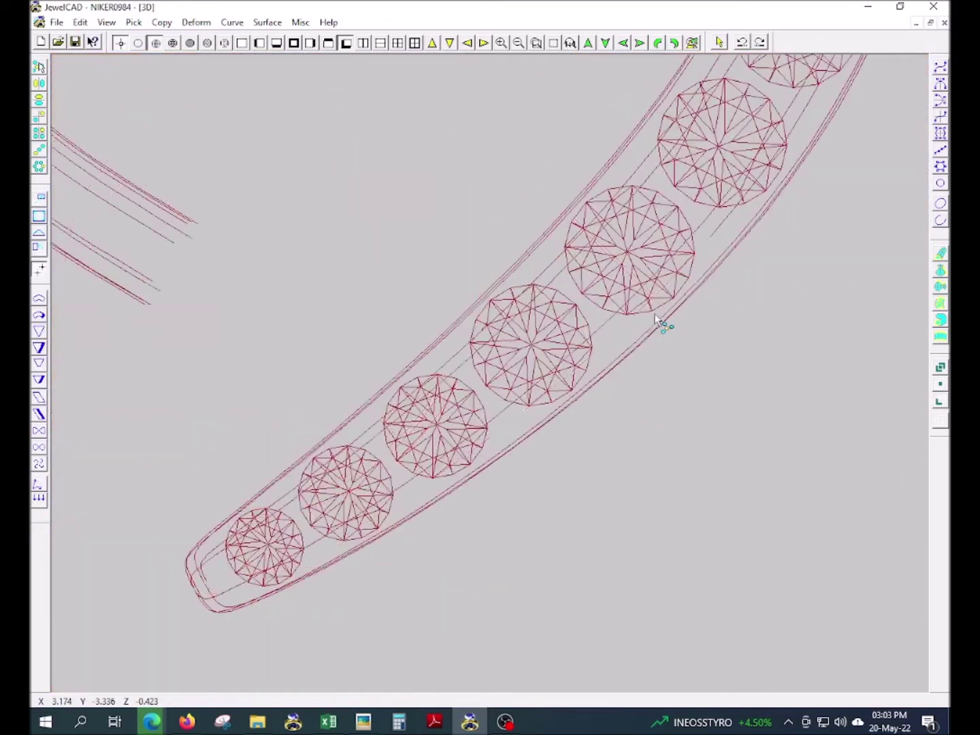
Step: Copy the bead prong into three stone gaps, undoing the last misplaced one
double_click(671, 276)
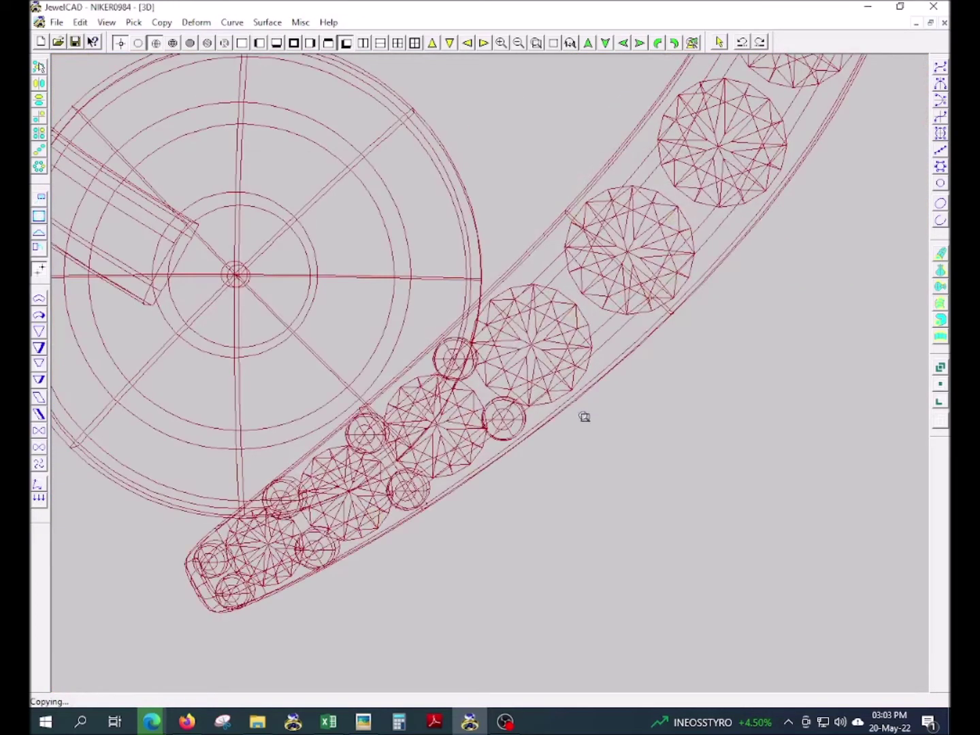
click(530, 453)
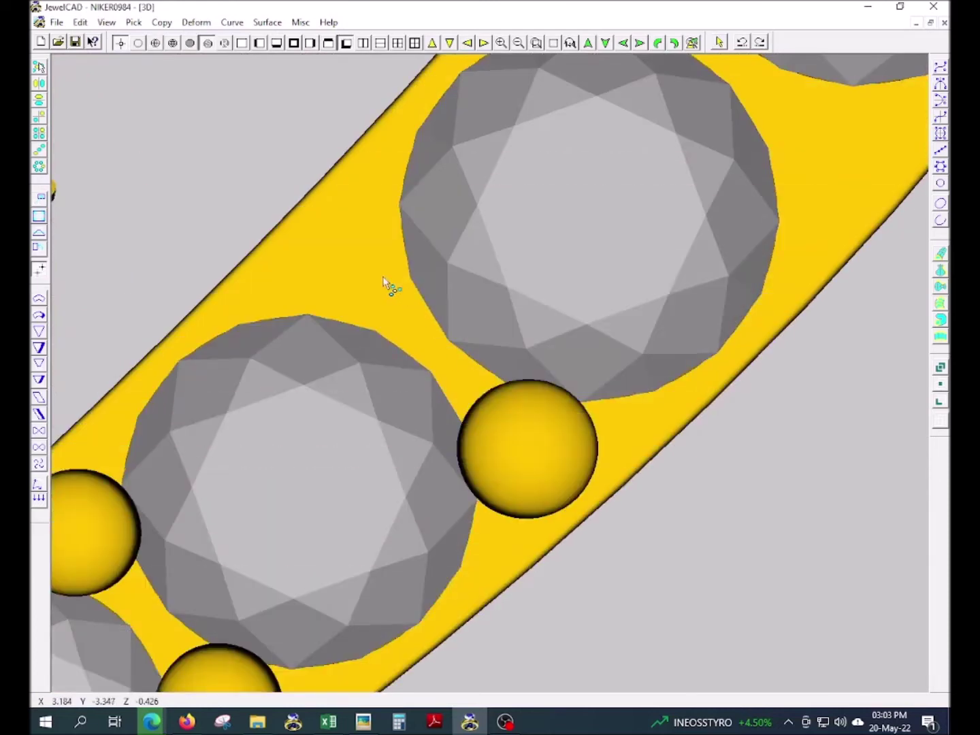
click(352, 272)
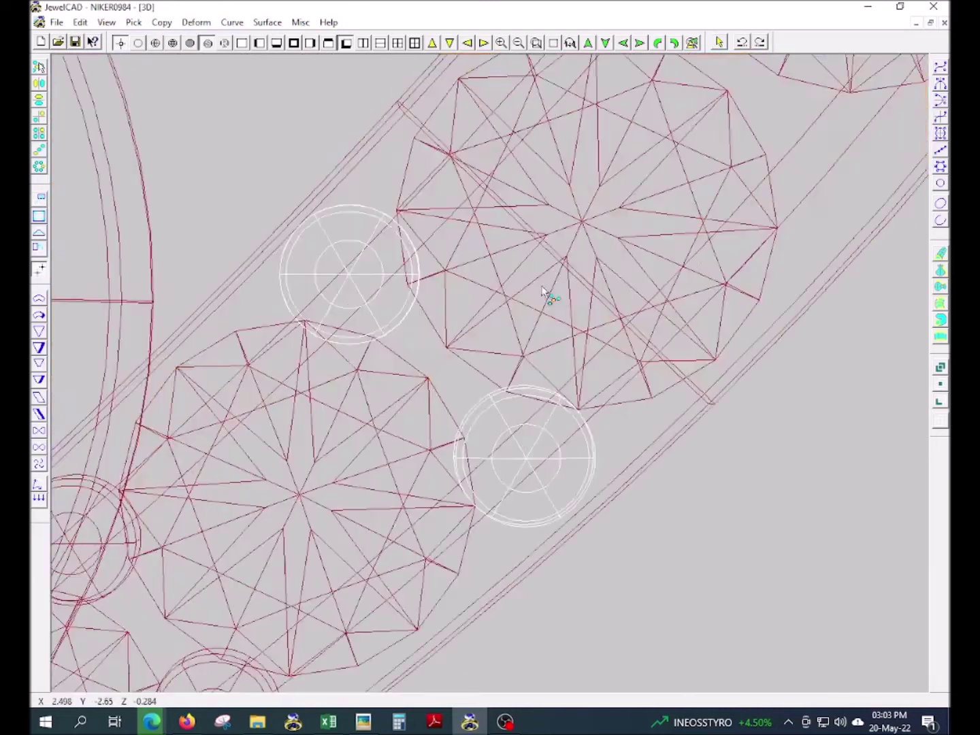
click(410, 305)
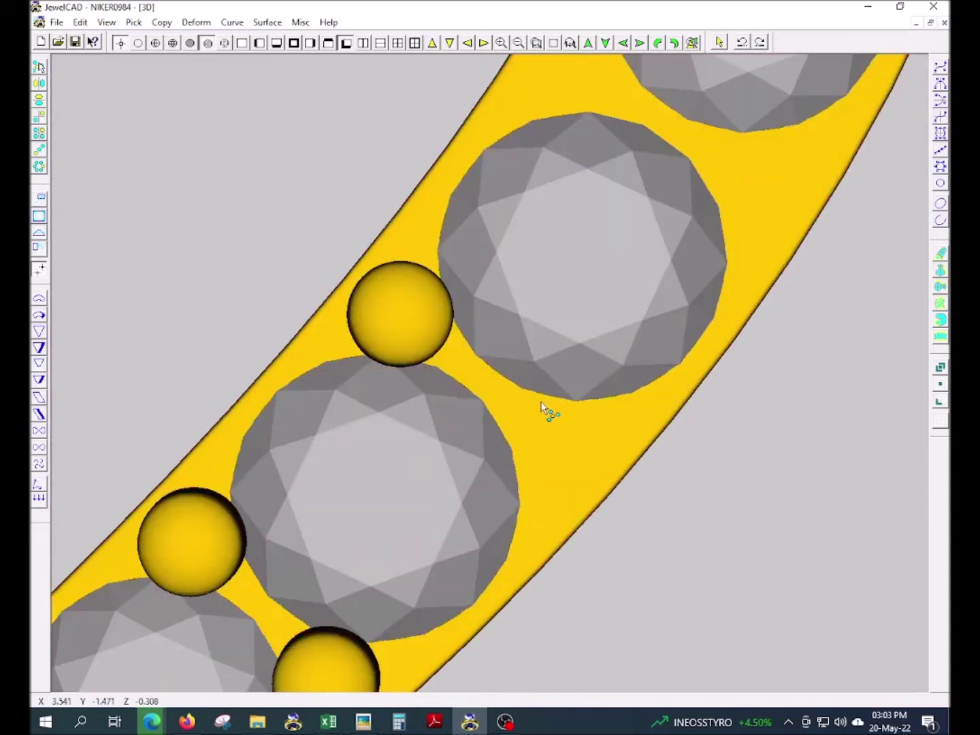
key(ctrl+z)
Step: Copy the bead again and fill four more gaps further along the band
key(ctrl+d)
key(Return)
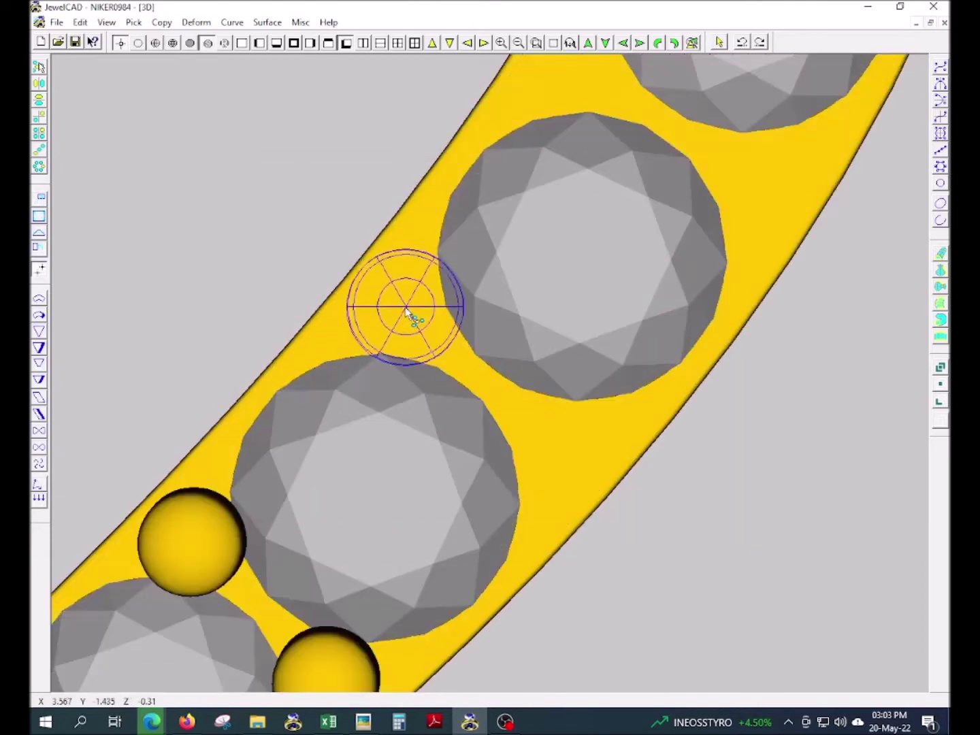
click(402, 315)
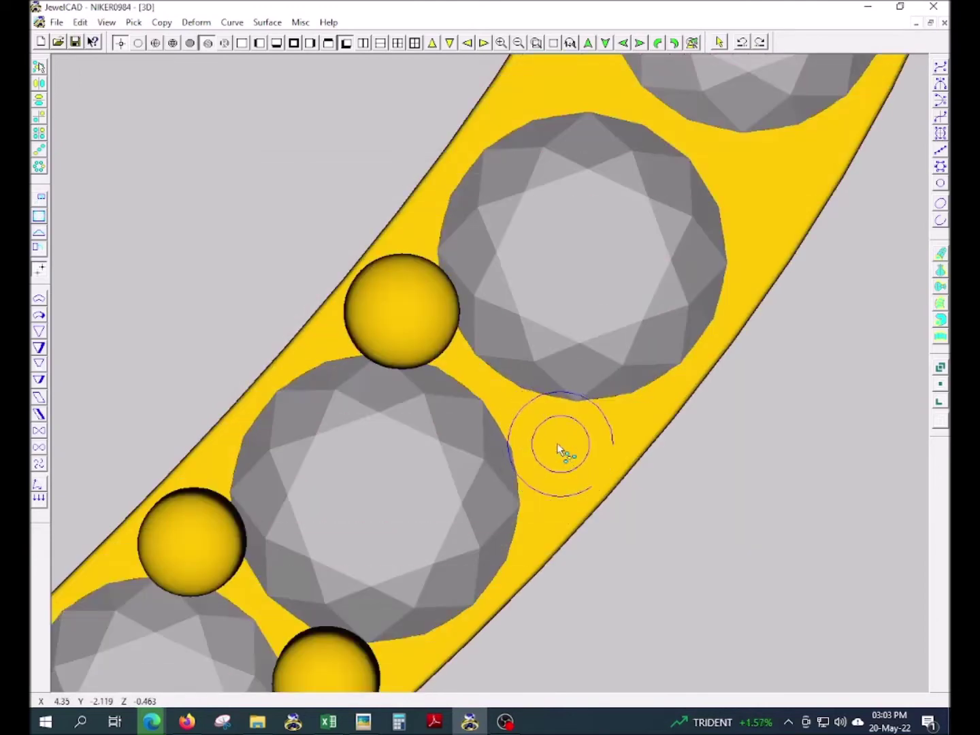
click(554, 446)
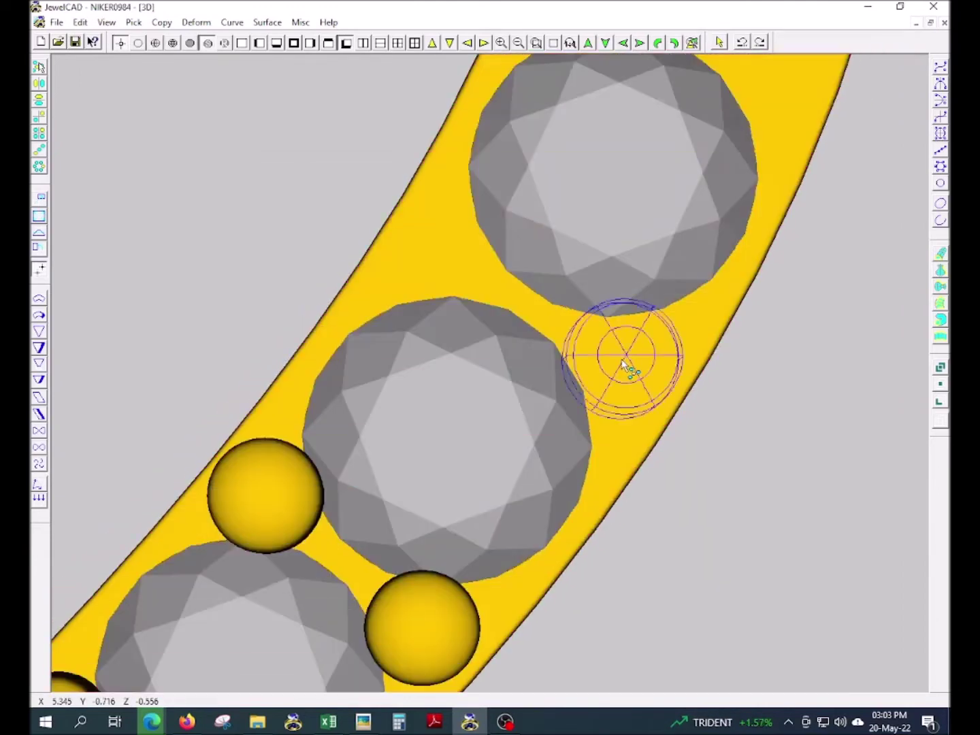
click(625, 369)
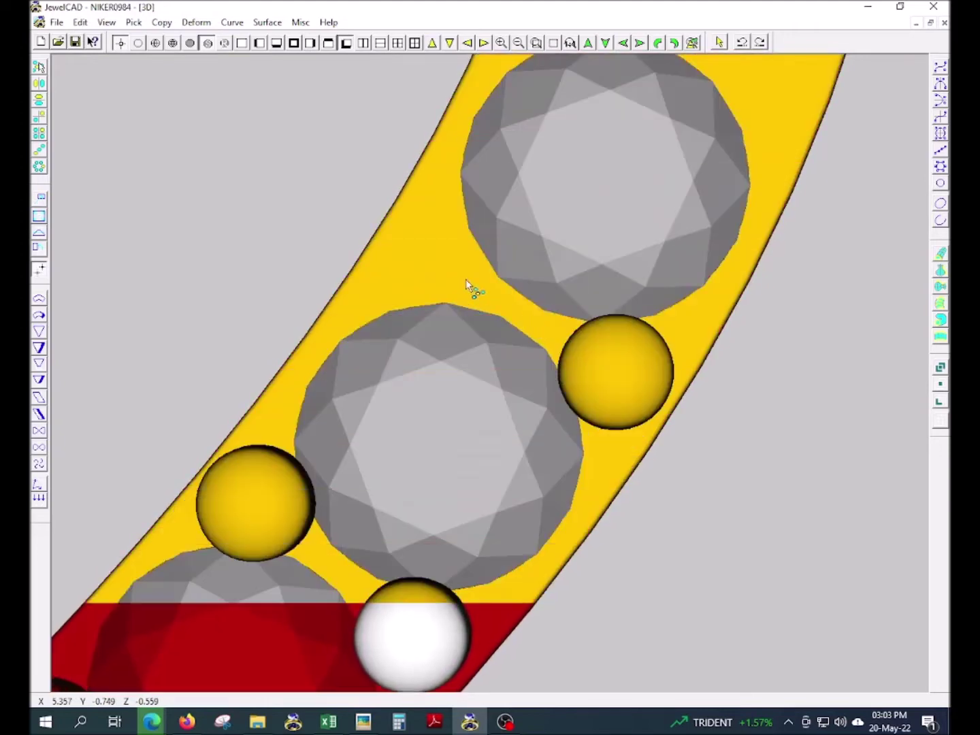
key(Left)
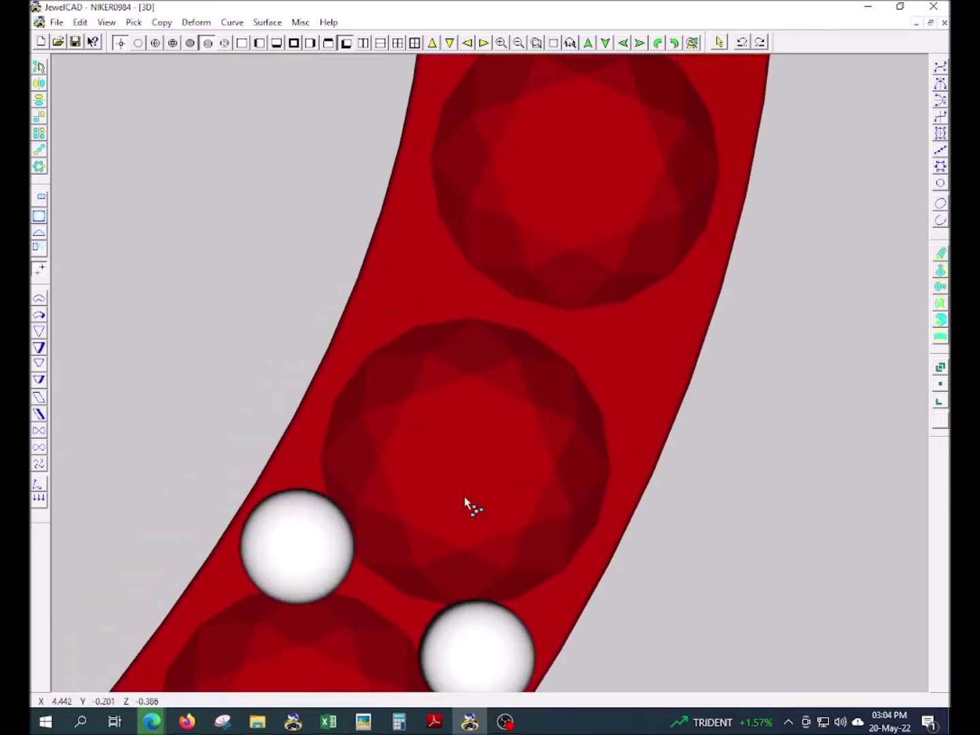
click(428, 279)
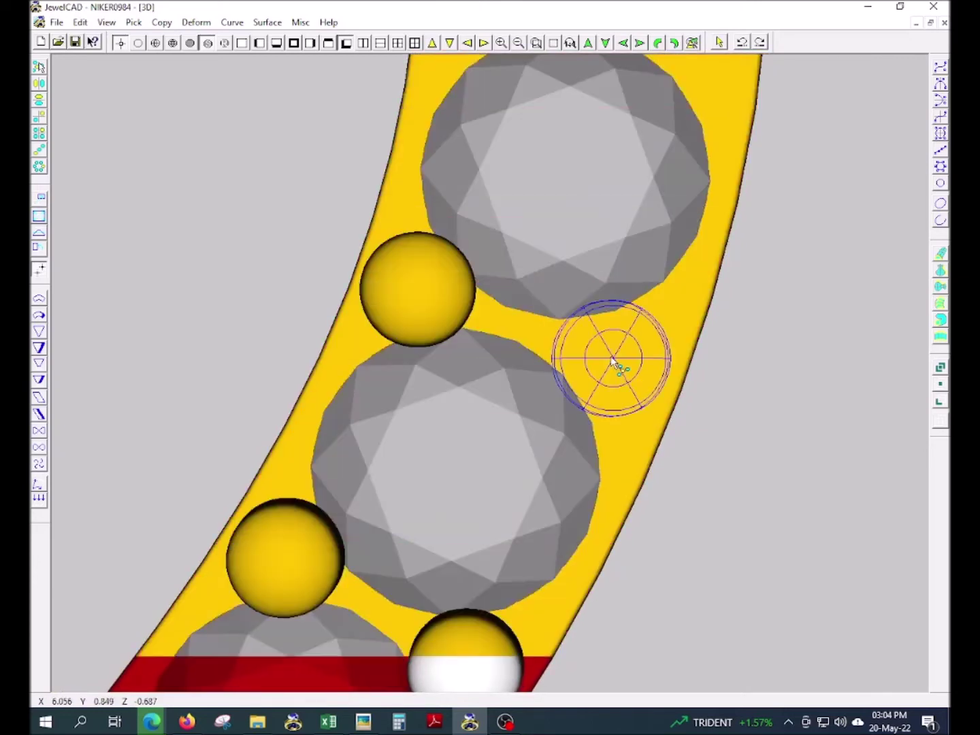
Step: Place bead prongs in the stone gaps around the heart's upper lobe
click(612, 360)
key(Left)
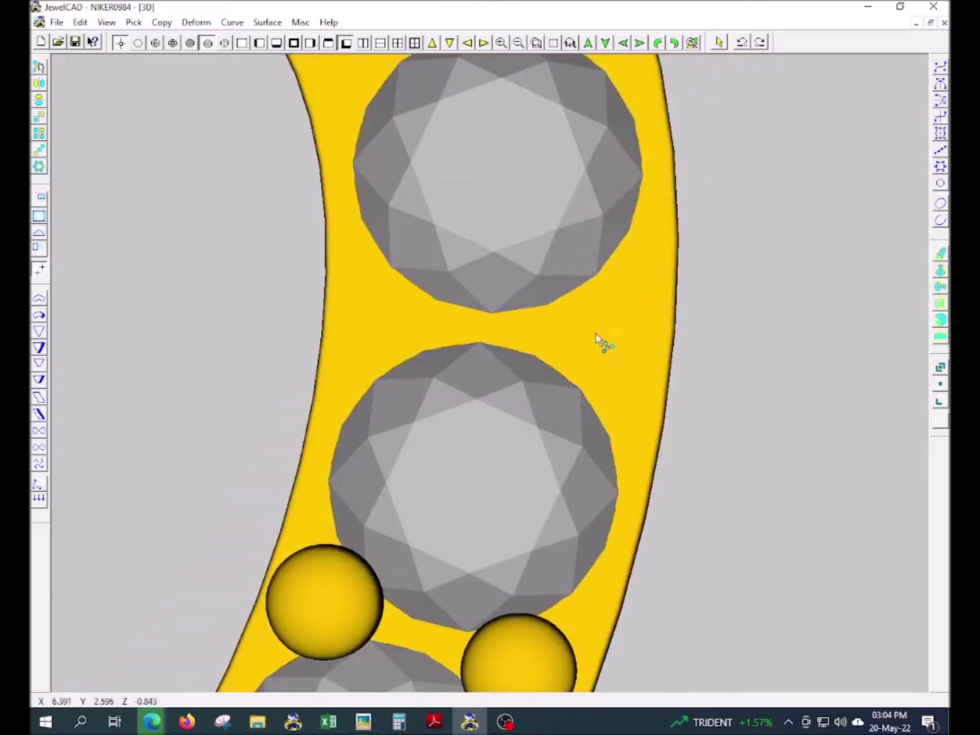
click(595, 335)
click(391, 344)
key(Left)
click(413, 376)
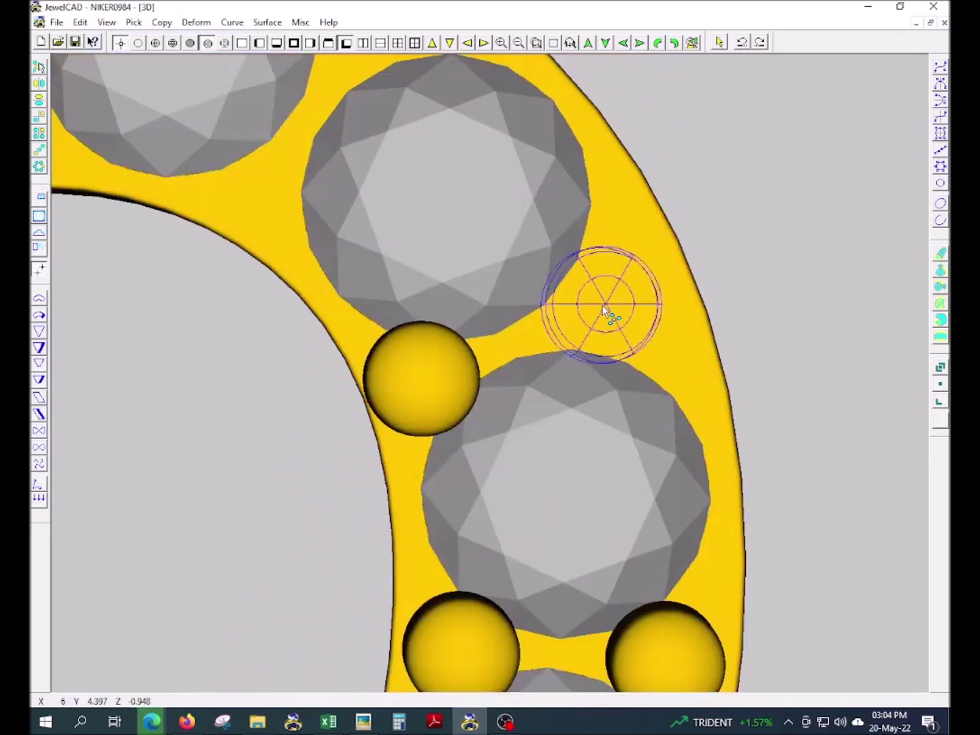
click(610, 306)
key(Left)
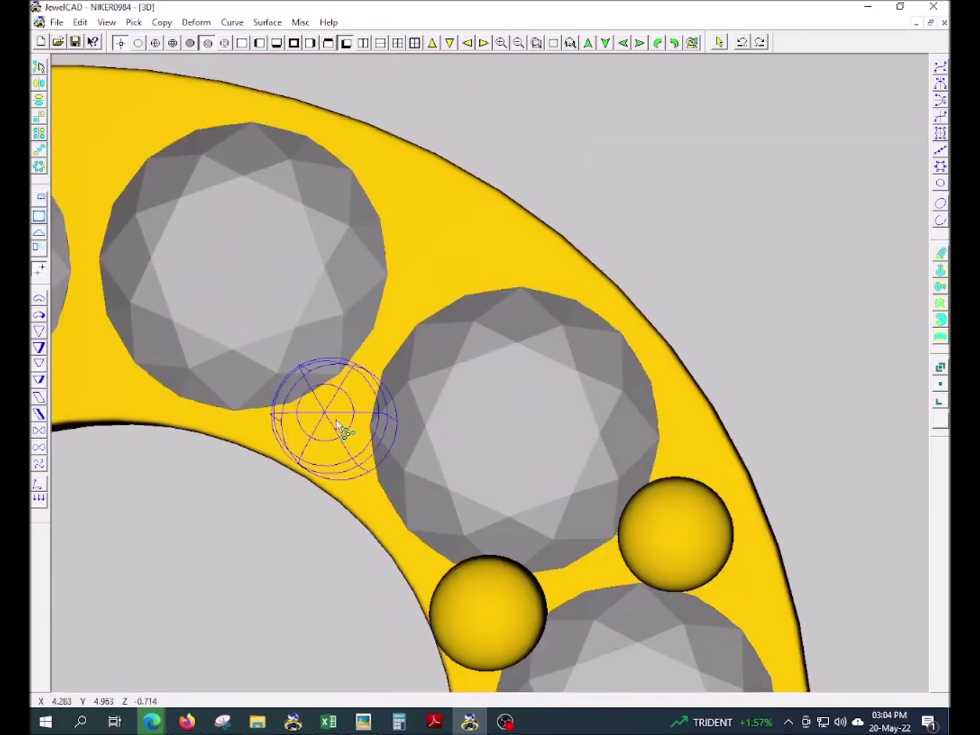
Step: Fill the remaining gaps down to the centre dip with beads, then view the whole heart
click(336, 426)
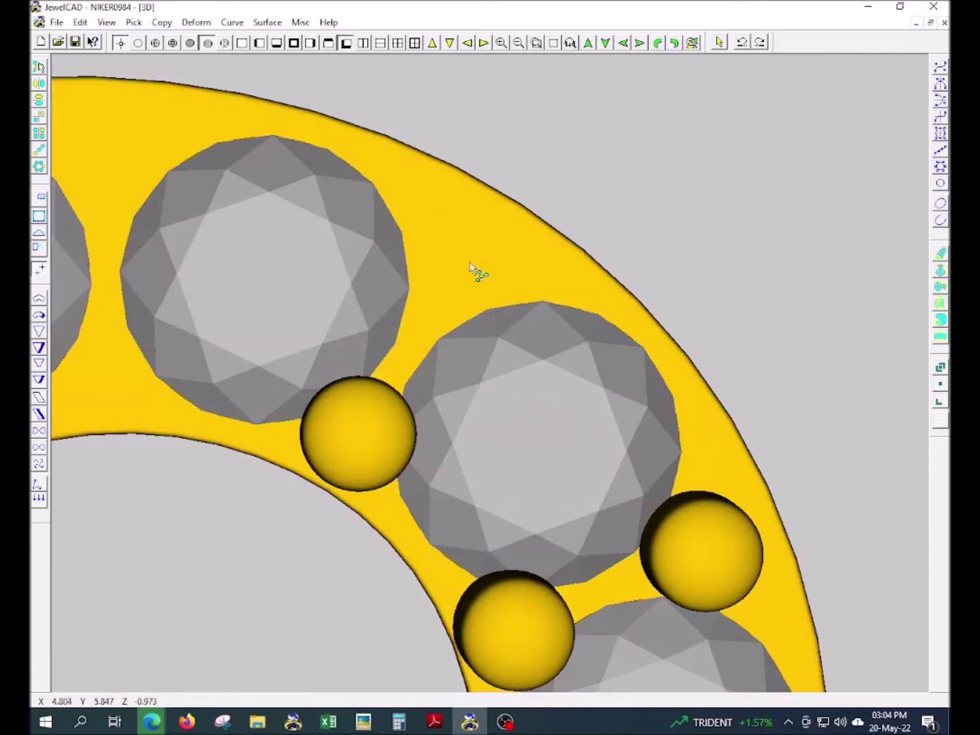
click(457, 270)
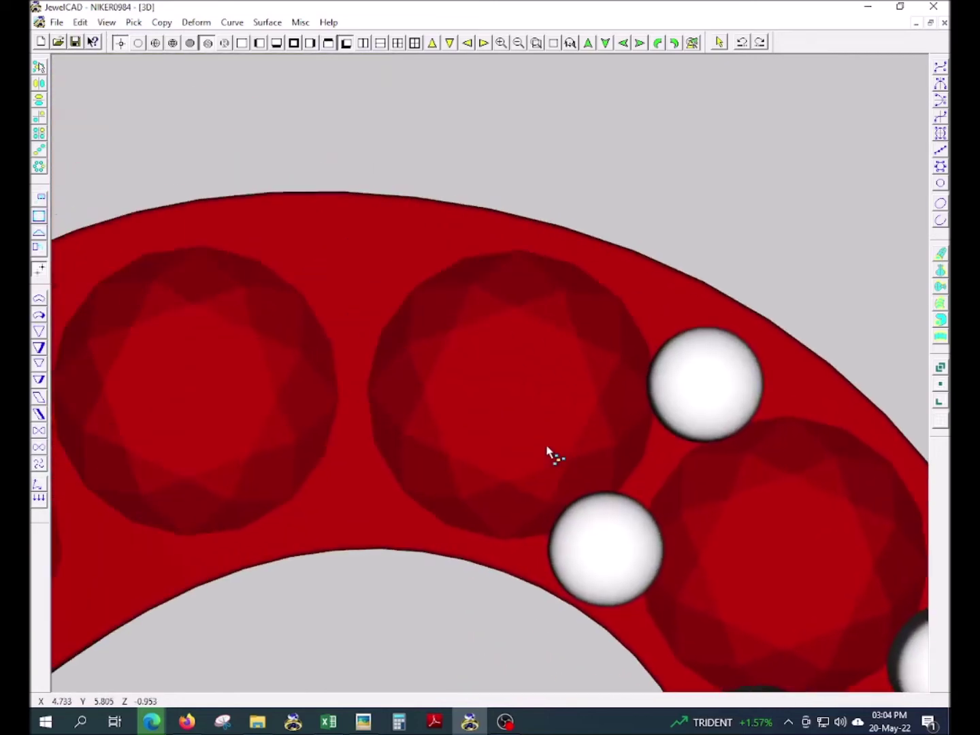
click(358, 484)
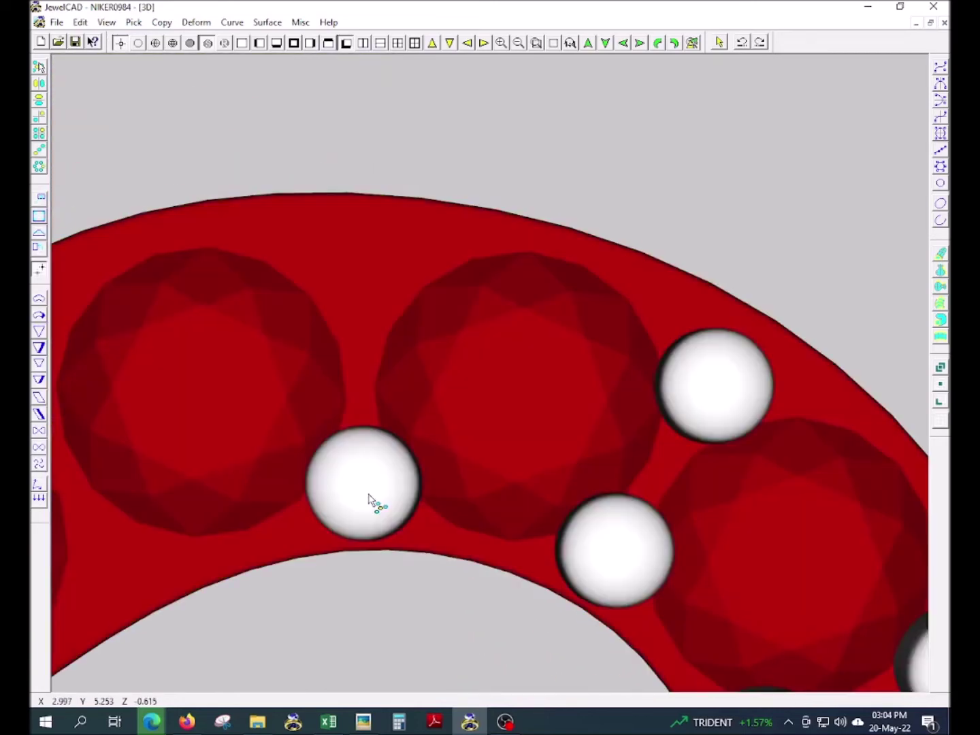
click(370, 288)
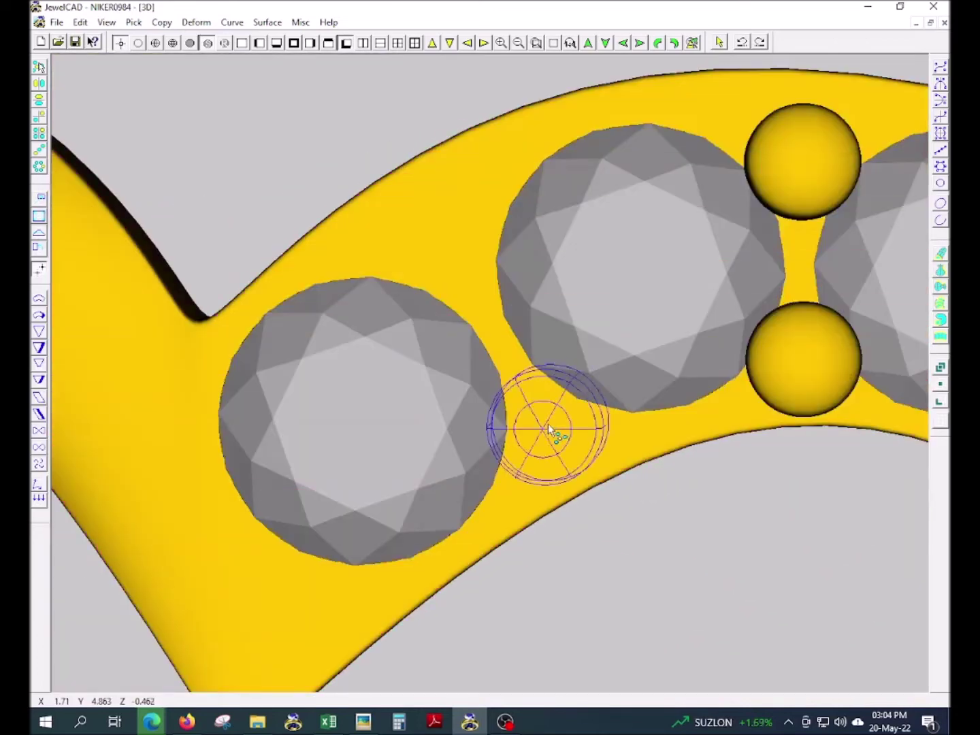
click(548, 429)
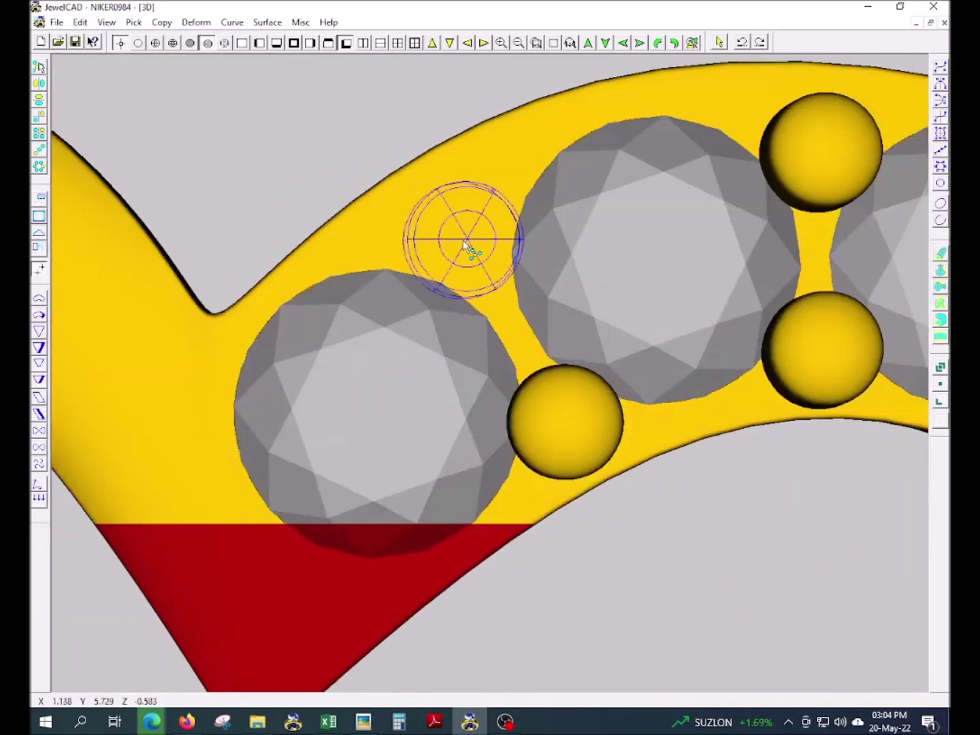
click(465, 243)
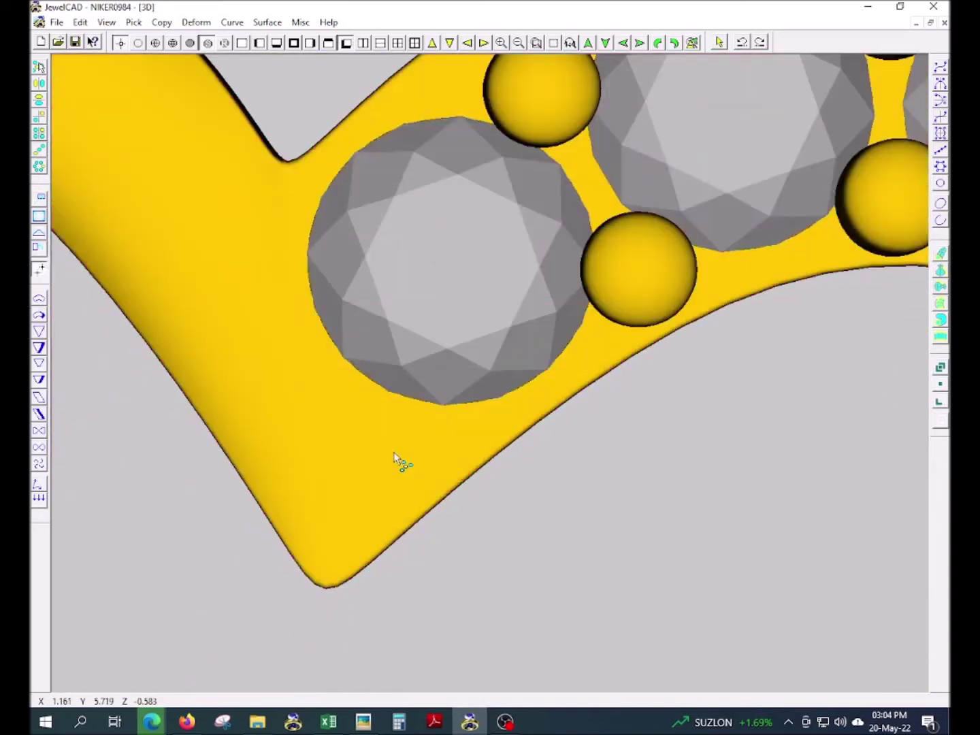
click(388, 438)
click(269, 290)
key(F5)
Step: Zoom in on the heart, try picking its objects, then clear the pick and render shaded
scroll(486, 349, down, 2)
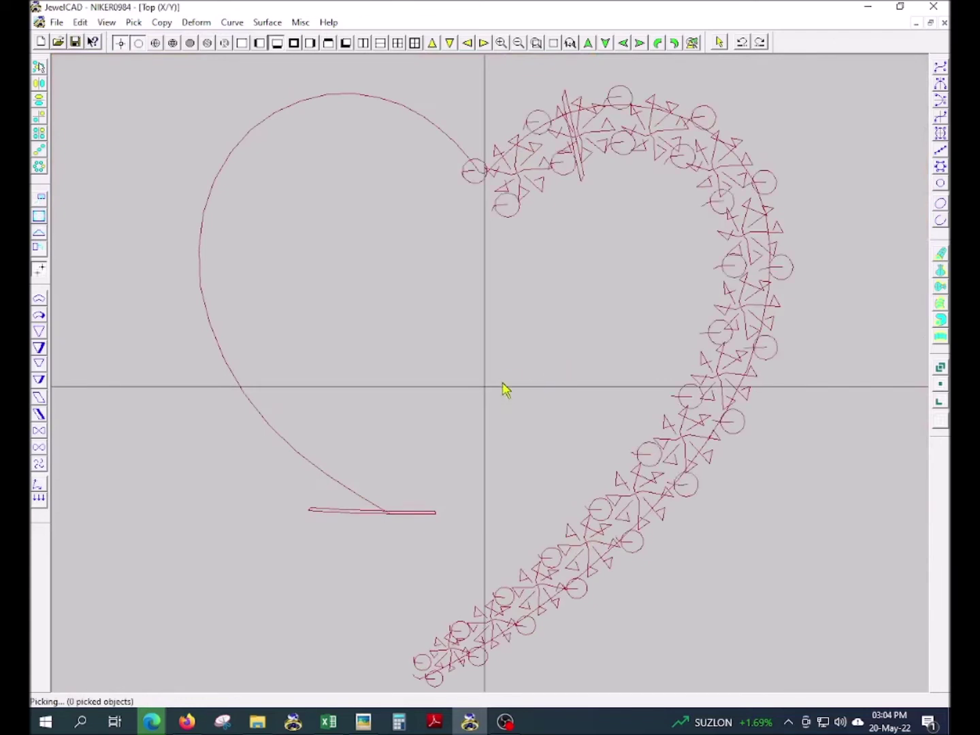
scroll(512, 351, down, 1)
scroll(548, 368, down, 1)
key(ctrl+a)
scroll(278, 407, down, 1)
drag(334, 196, 717, 565)
click(488, 401)
key(F5)
key(F5)
key(F5)
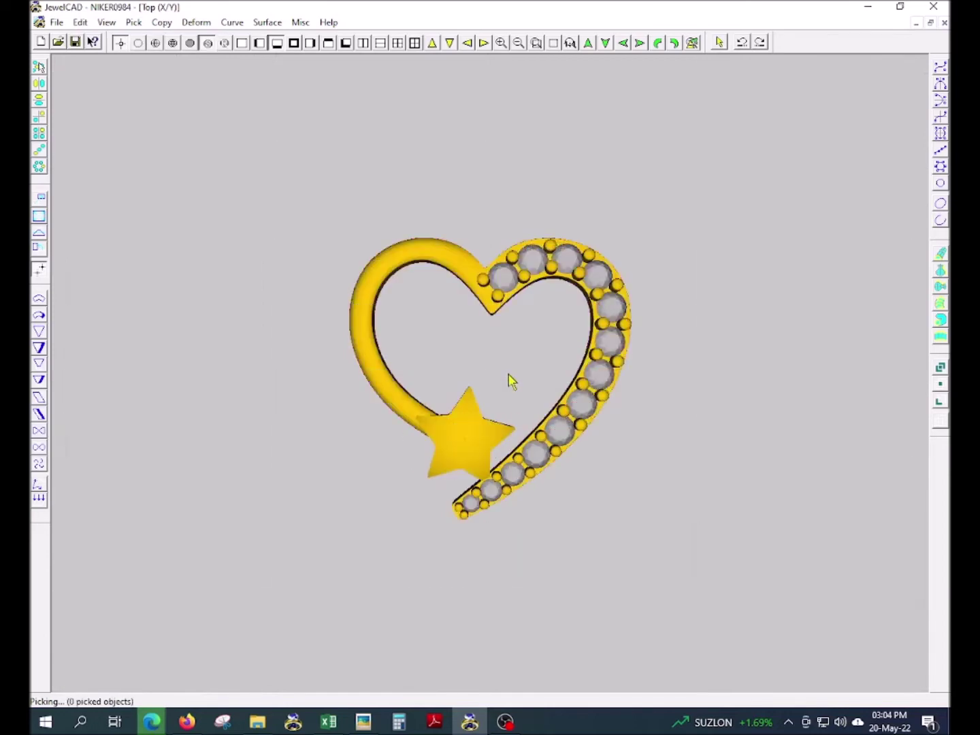
Step: Move the heart body to another layer and return to the wireframe display
click(395, 394)
key(ctrl+l)
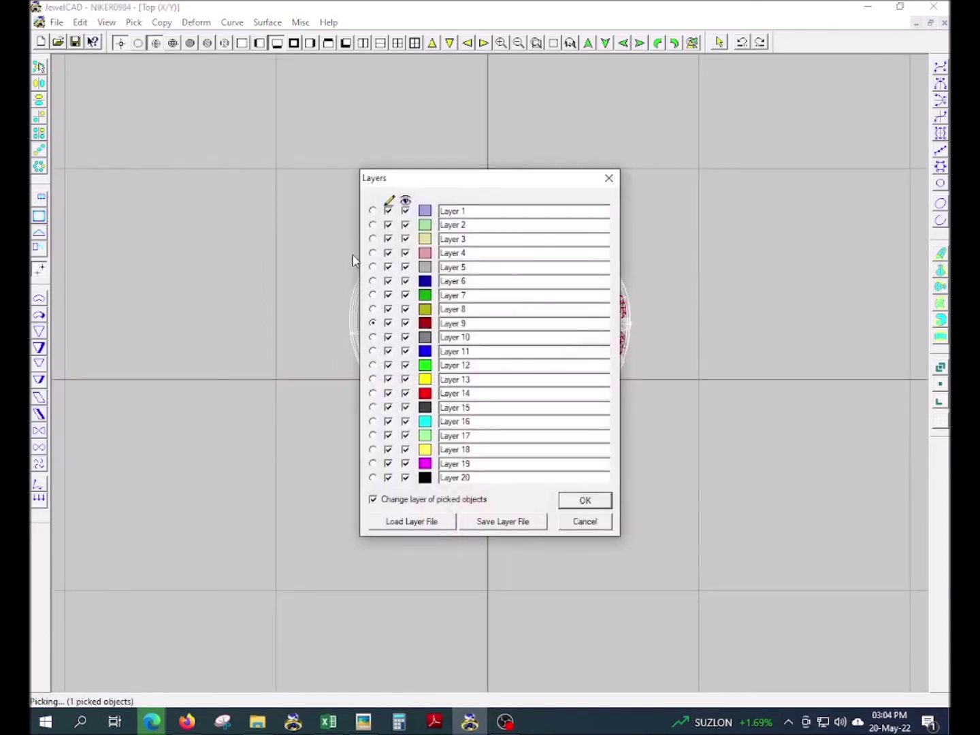
key(Return)
key(F5)
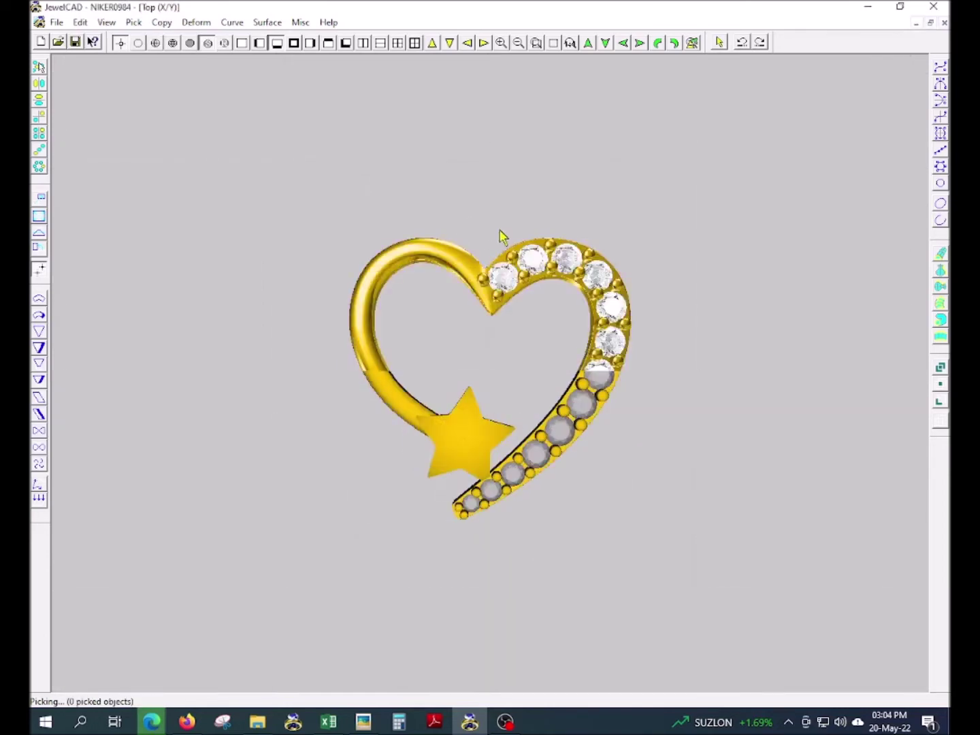
key(F5)
Step: Show the design curves and keep a hidden copy of the outer heart curve
key(ctrl+h)
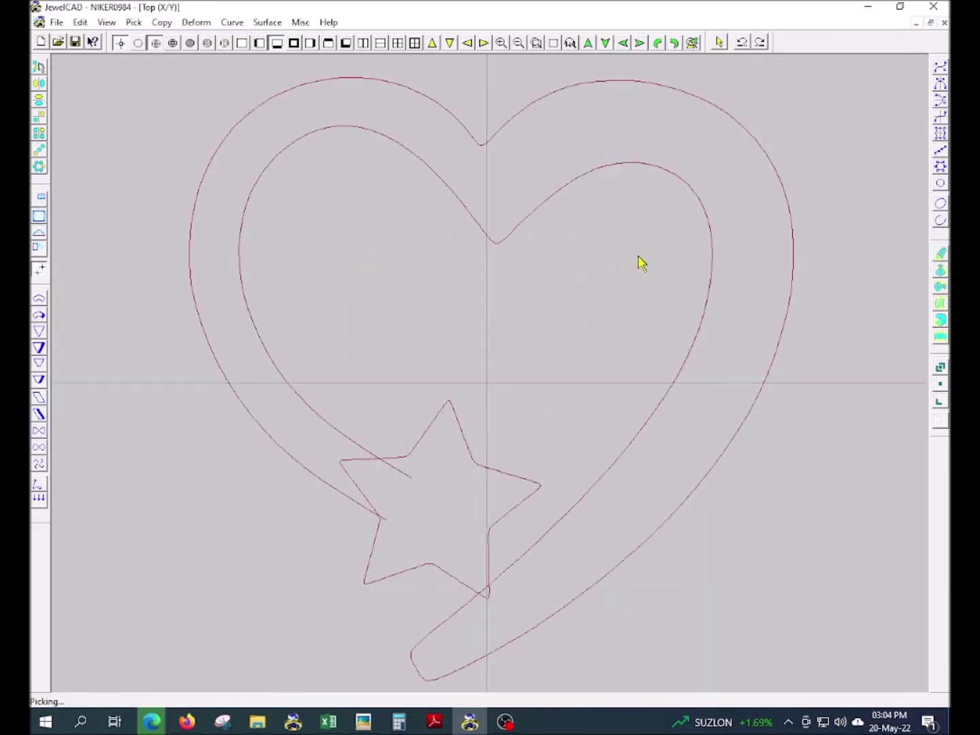
click(792, 242)
key(ctrl+c)
key(Return)
key(ctrl+h)
Step: Transform-move the outer heart curve by offsets -0.2 and 0
key(ctrl+t)
text(-0.2)
key(Tab)
text(0)
key(Return)
key(ctrl+h)
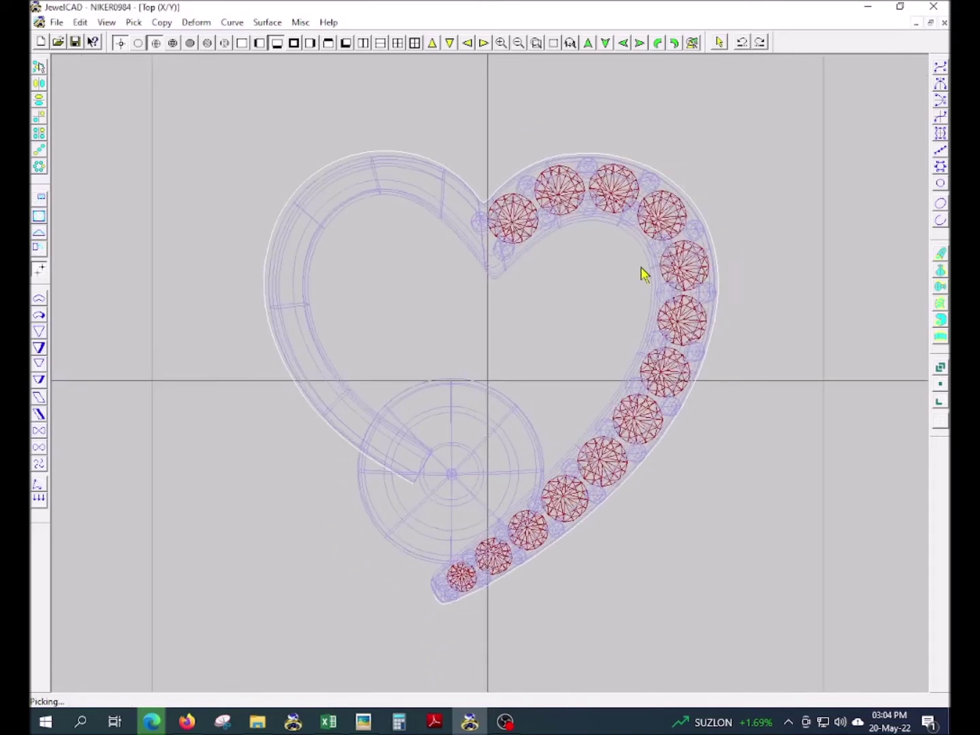
Step: Shrink the outer curve with Object Axis Sizing to roughly 0.96–0.97 scale
key(F4)
key(F9)
key(ctrl+z)
drag(782, 254, 780, 256)
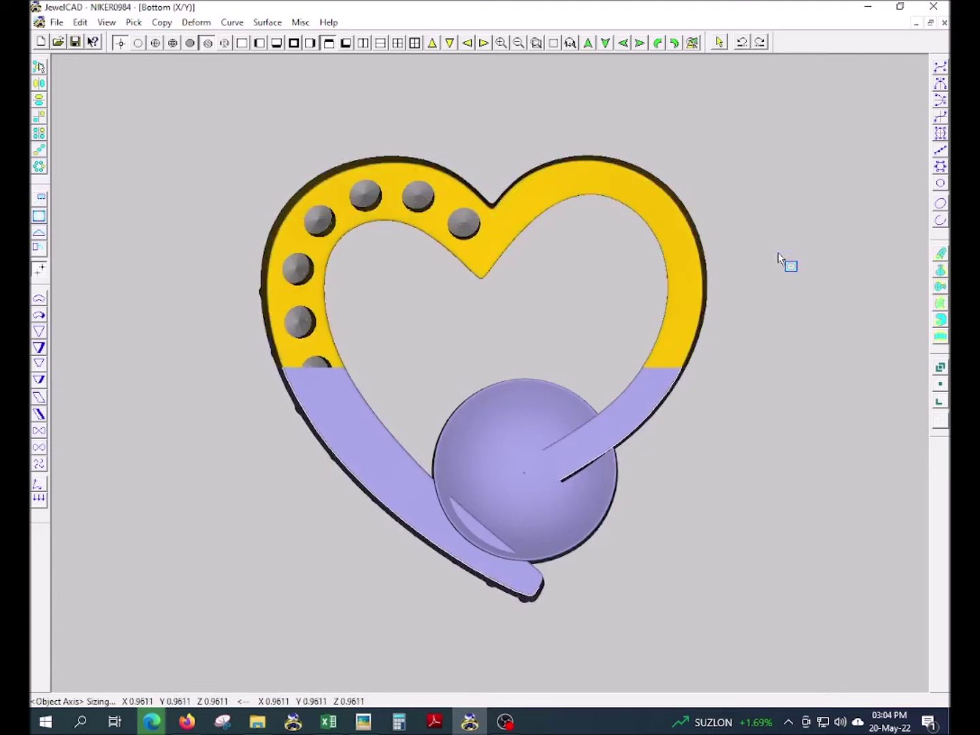
scroll(565, 486, up, 3)
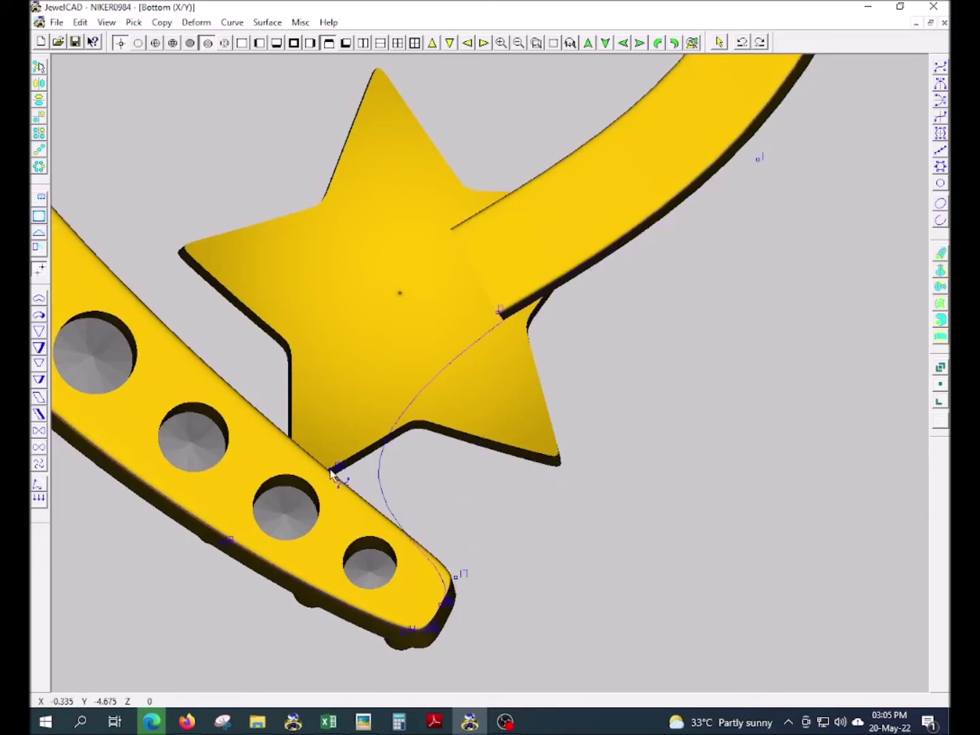
click(369, 583)
scroll(361, 416, up, 2)
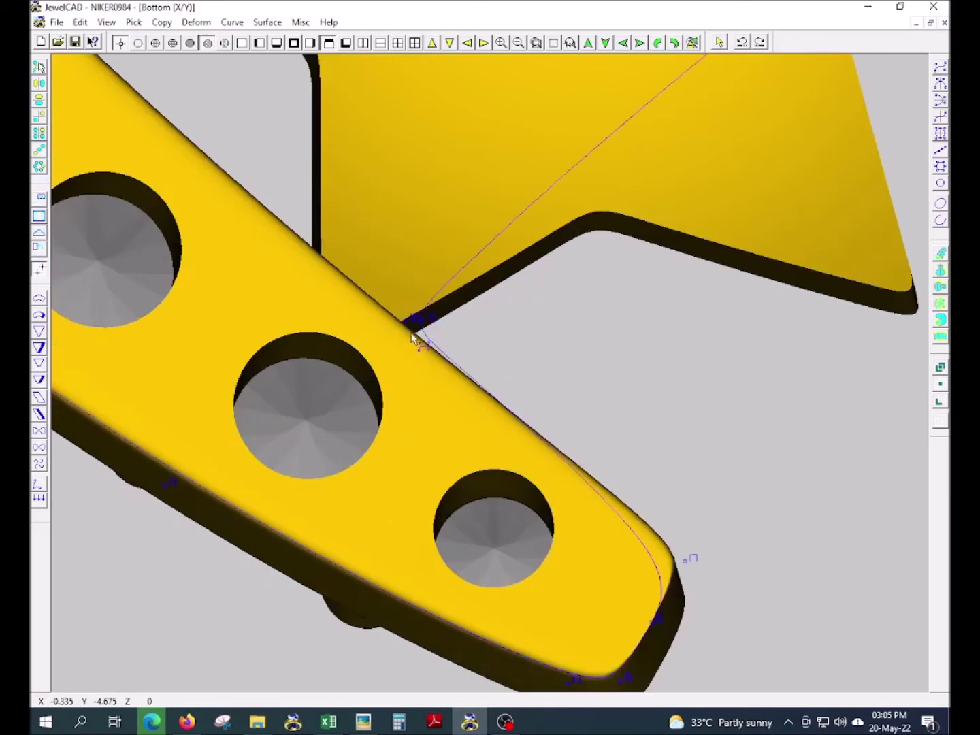
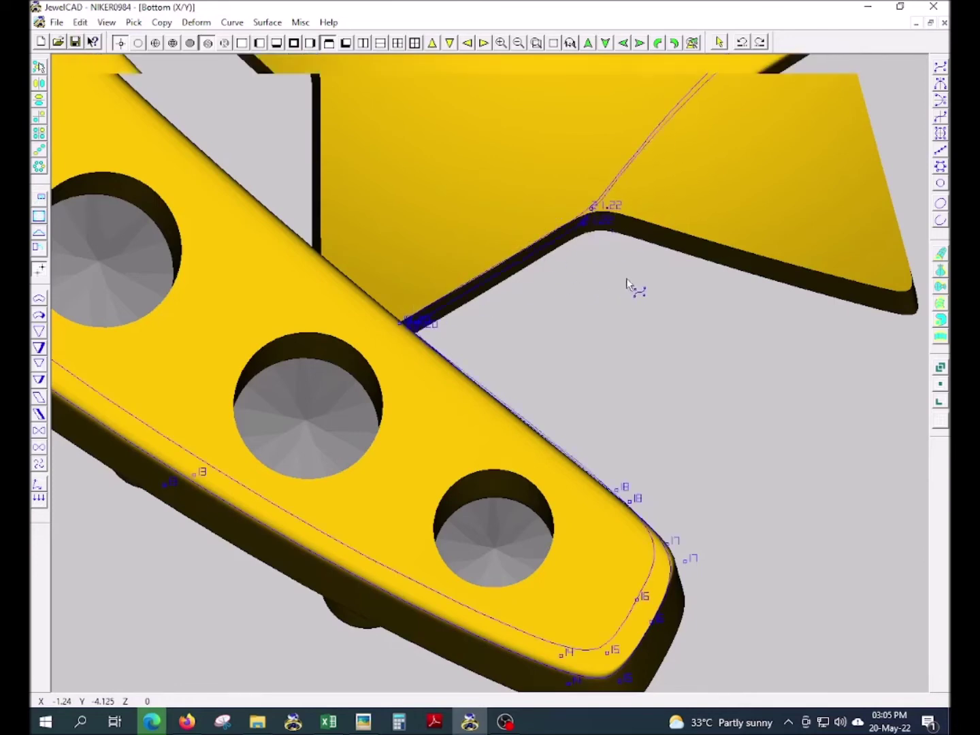
Step: Leave the render and show only the heart outline curve from the top
scroll(618, 283, down, 2)
scroll(652, 253, up, 2)
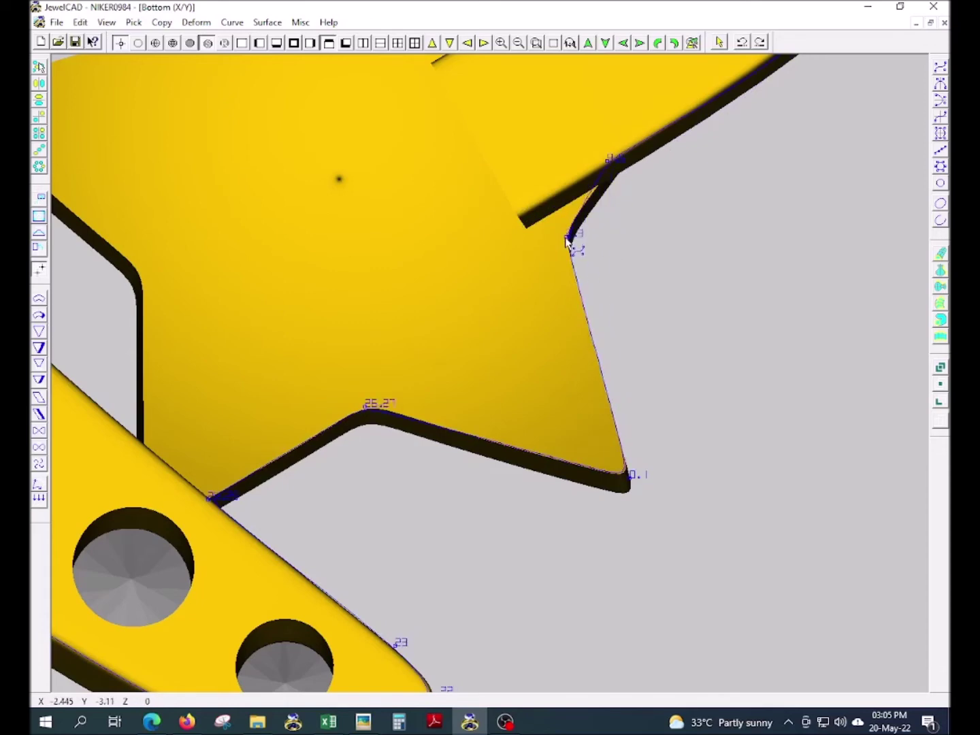
click(506, 356)
scroll(542, 338, down, 5)
key(F5)
key(Delete)
scroll(475, 357, up, 4)
Step: Offset the heart outline to both sides and pick both offset curves for extending
key(o)
key(Return)
drag(649, 484, 683, 522)
right_click(517, 384)
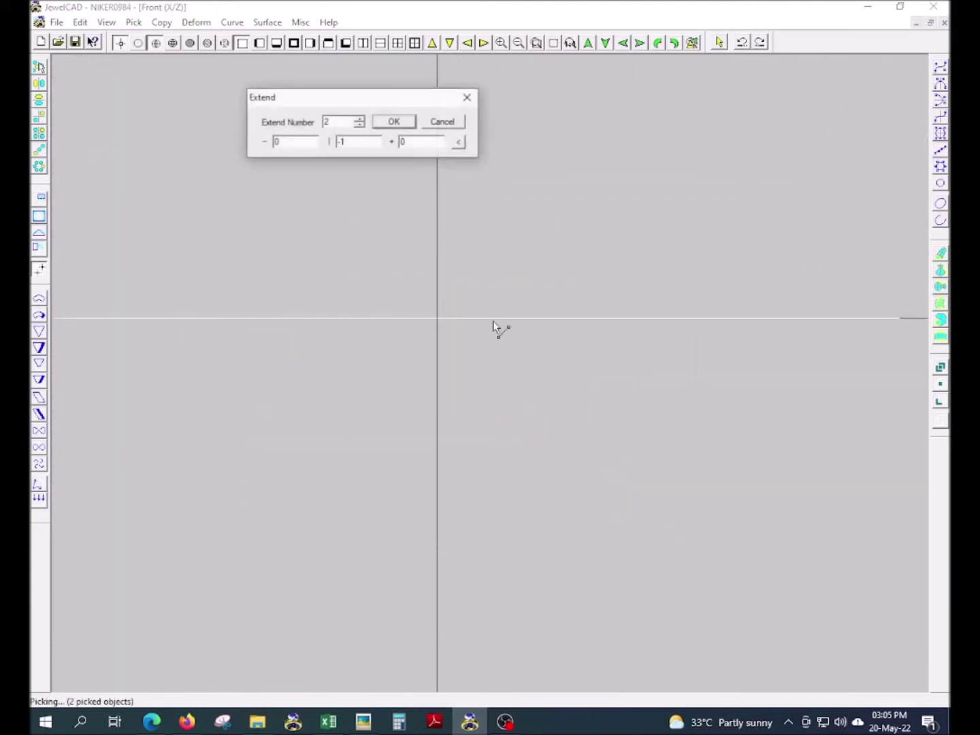
Step: Extend the offset curves by -7, then rail-sweep the rounded square along the outer heart curves
double_click(339, 142)
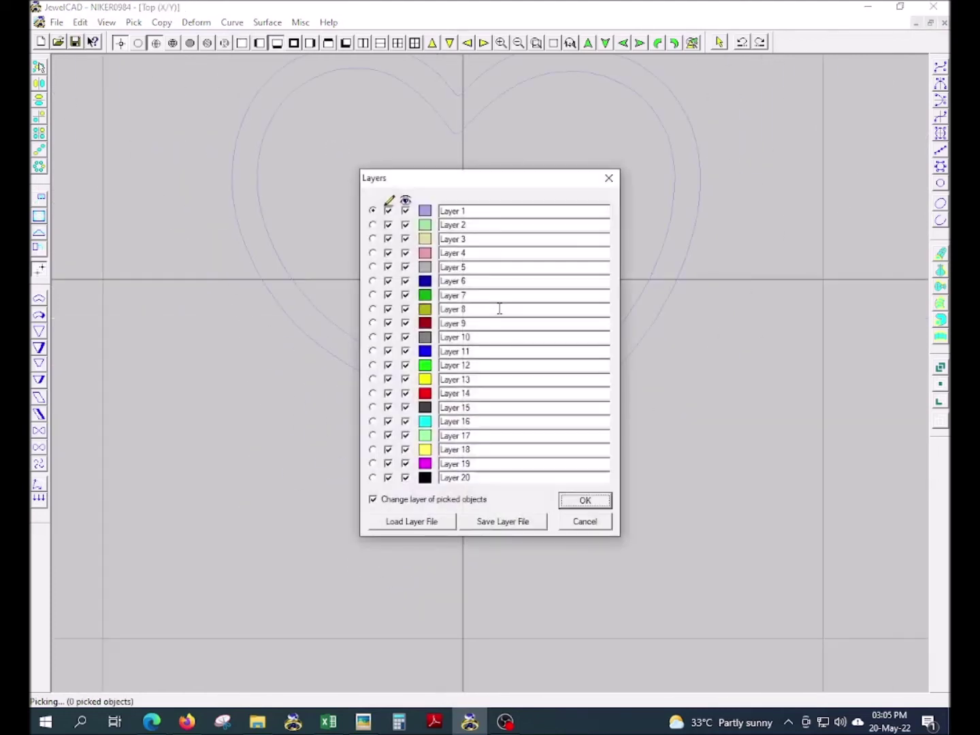
key(Return)
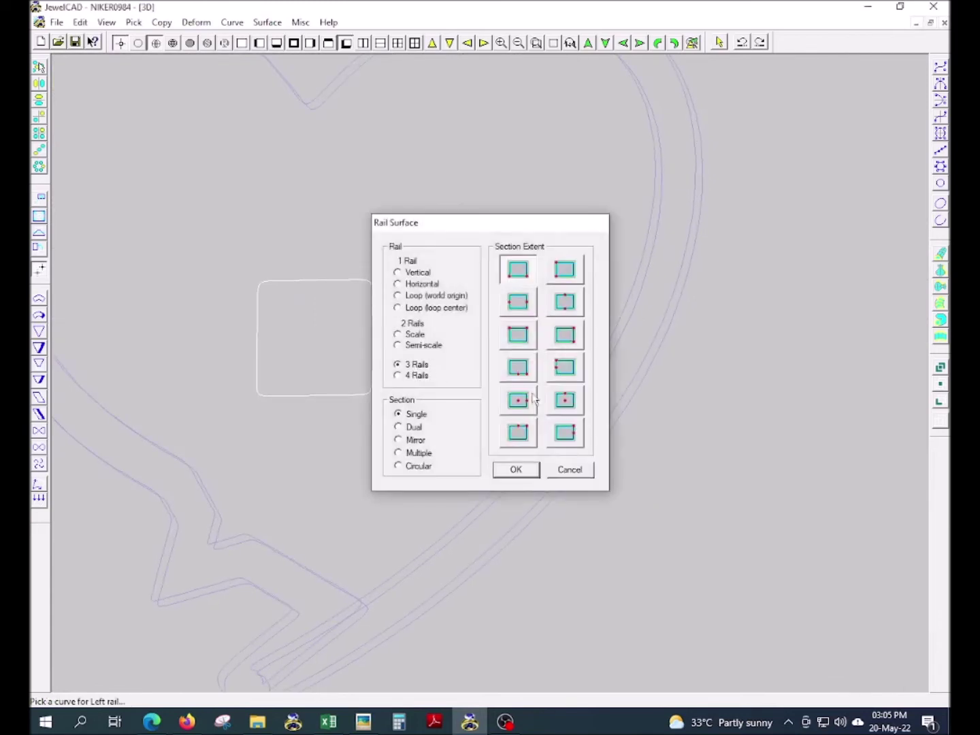
key(Return)
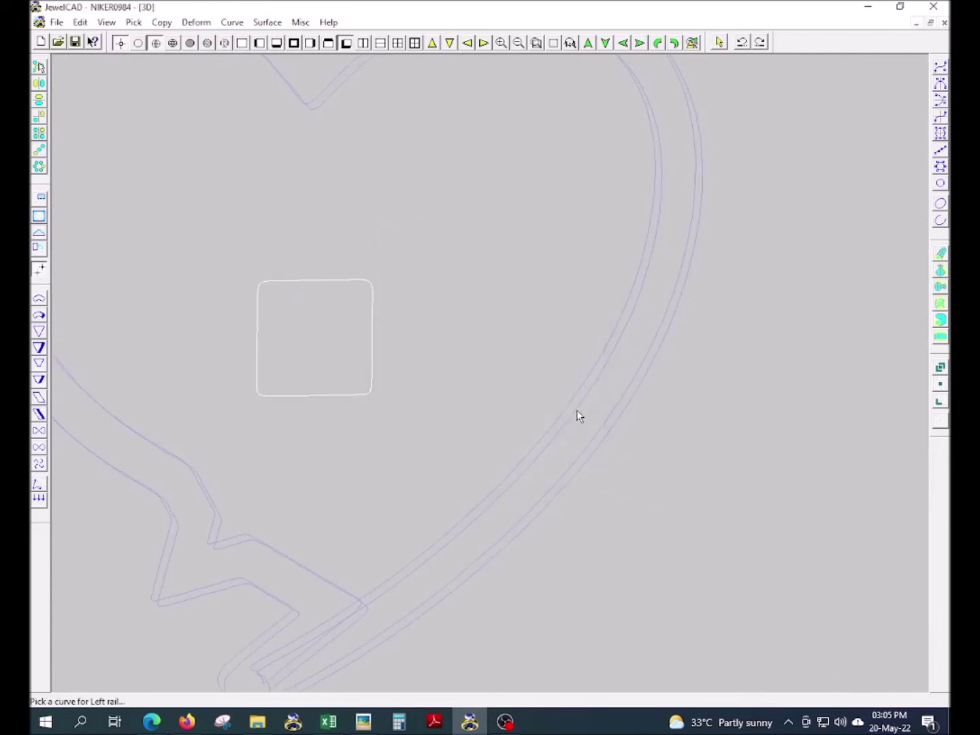
click(593, 446)
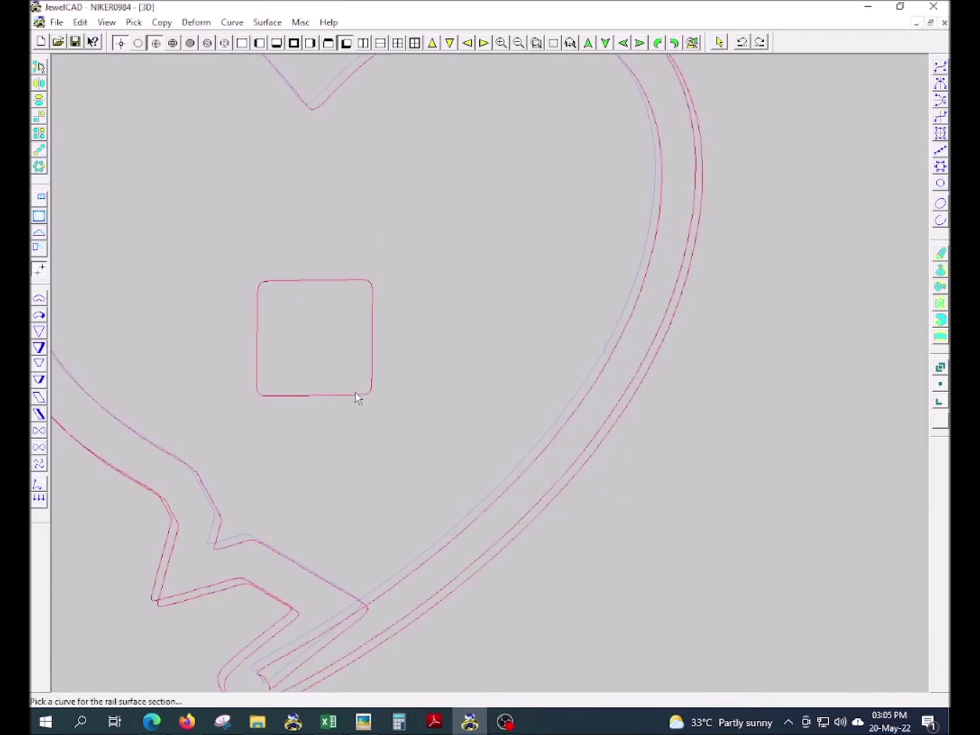
click(354, 396)
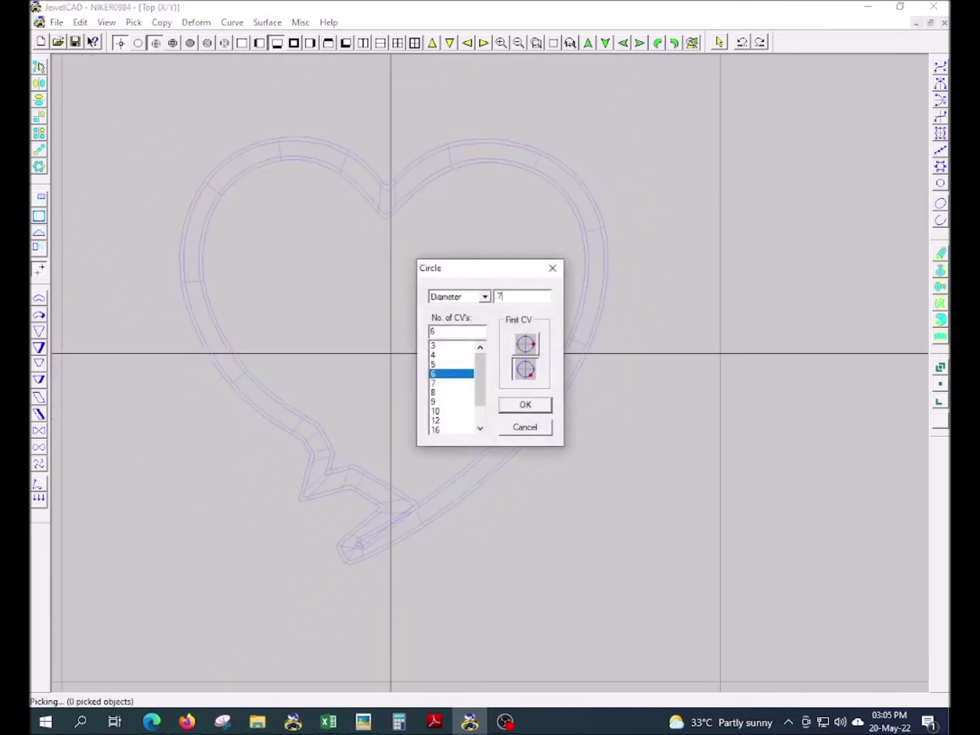
Step: Create a small circle at the origin and shrink the rounded square to fit around it
key(Return)
scroll(436, 361, up, 1)
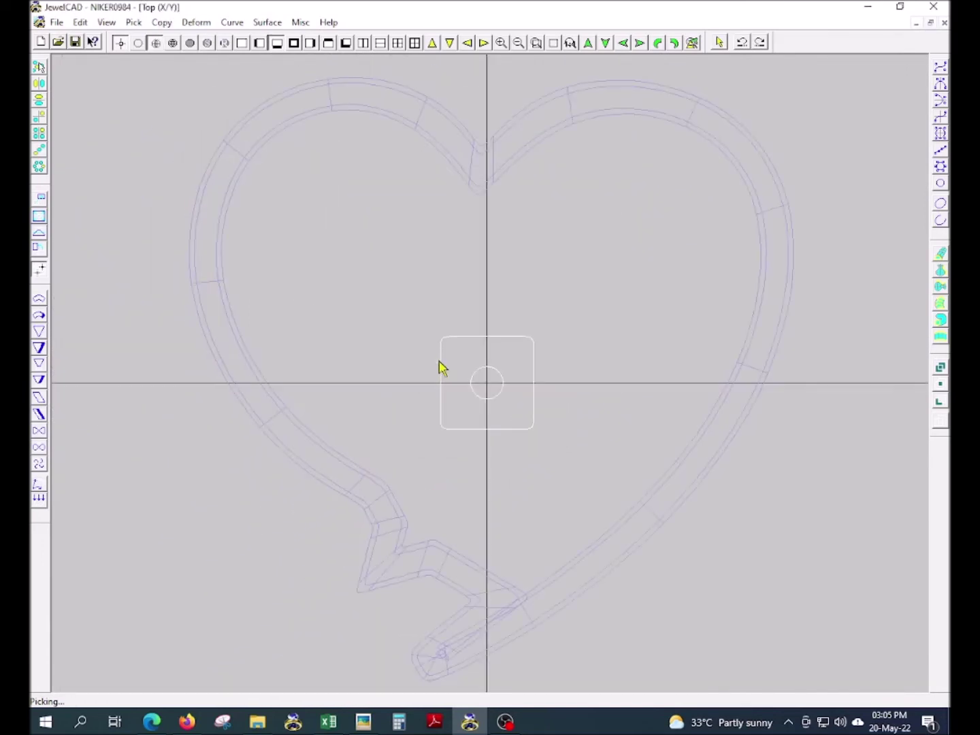
scroll(515, 426, up, 3)
drag(436, 301, 376, 347)
scroll(691, 493, up, 1)
drag(326, 498, 303, 491)
click(300, 486)
Step: Roll rotated copies of the square setting onto the heart's tail and along the band
scroll(336, 452, down, 4)
scroll(505, 524, down, 1)
scroll(437, 555, up, 3)
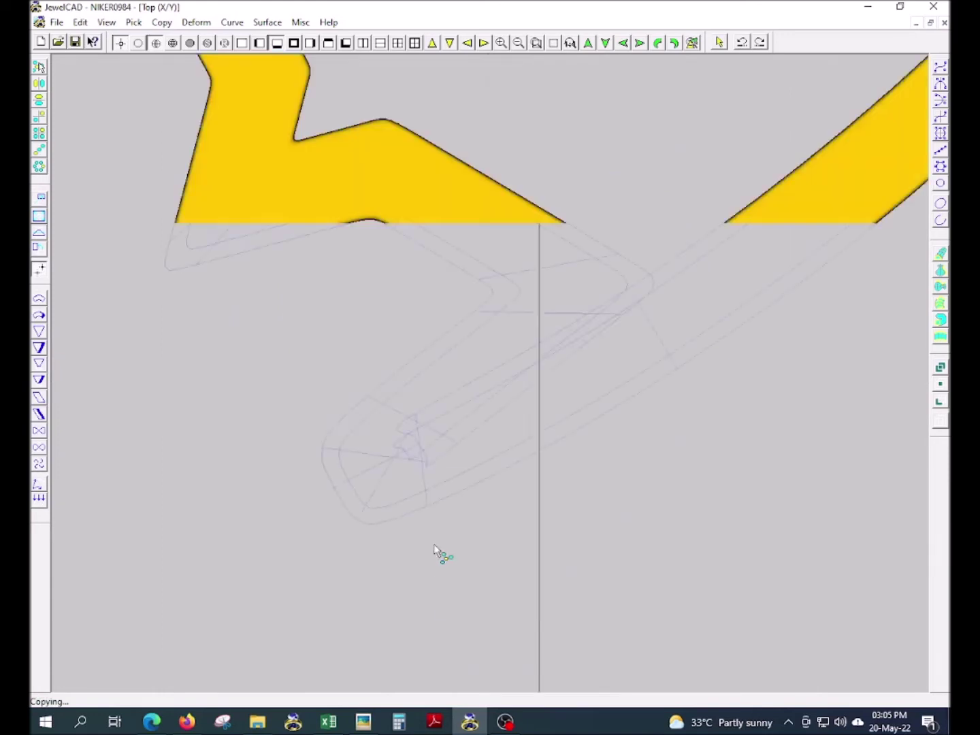
drag(387, 457, 519, 490)
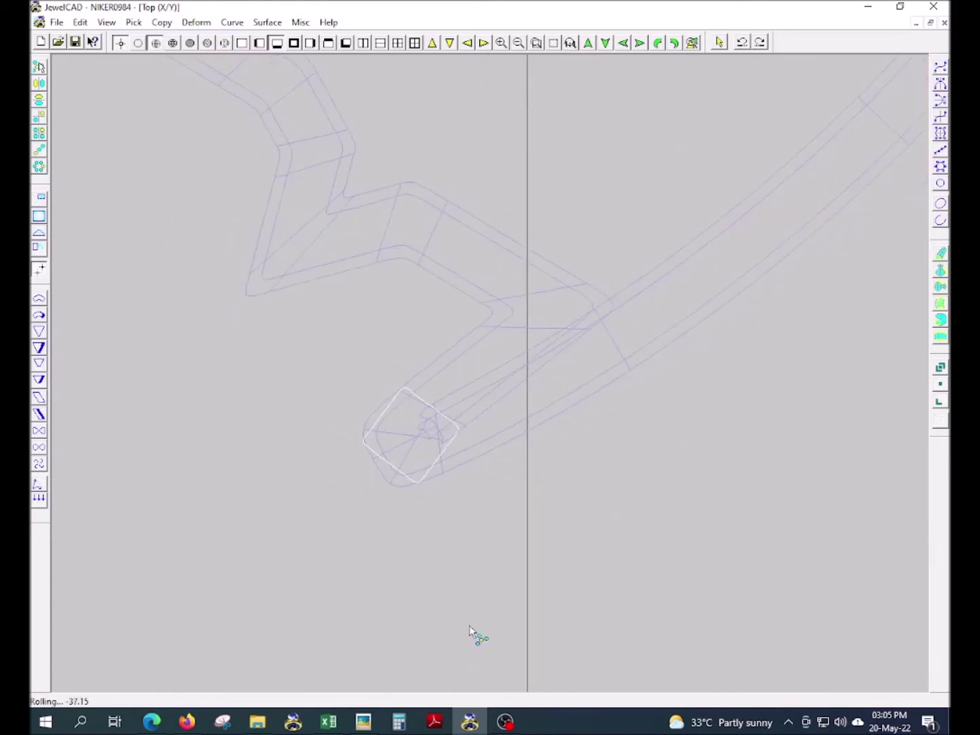
scroll(535, 475, down, 2)
scroll(500, 487, up, 2)
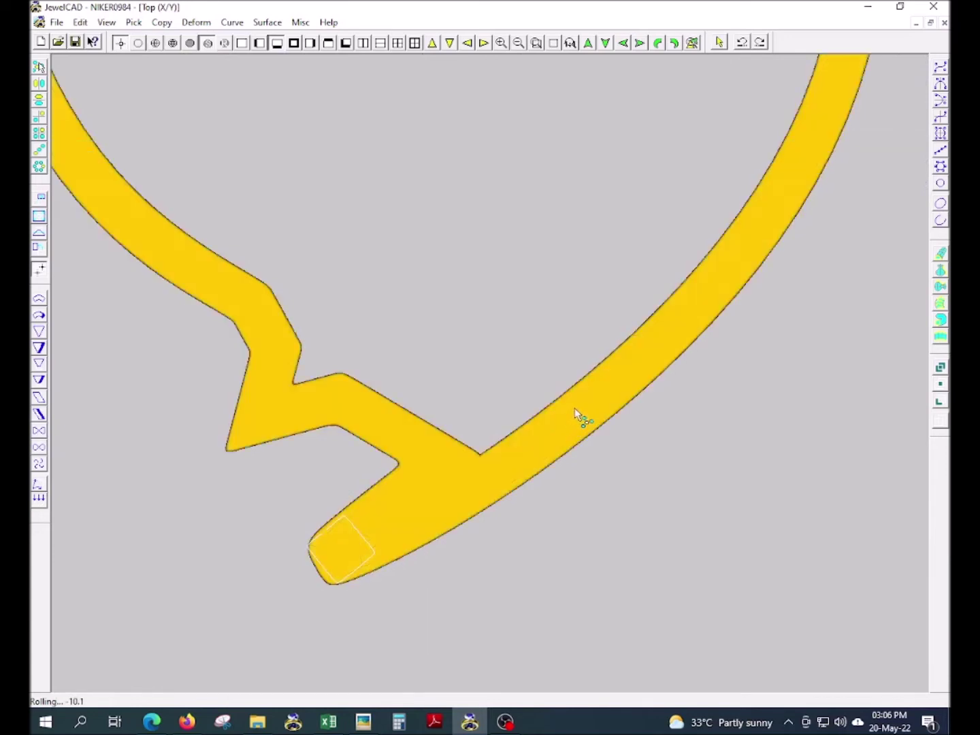
click(588, 403)
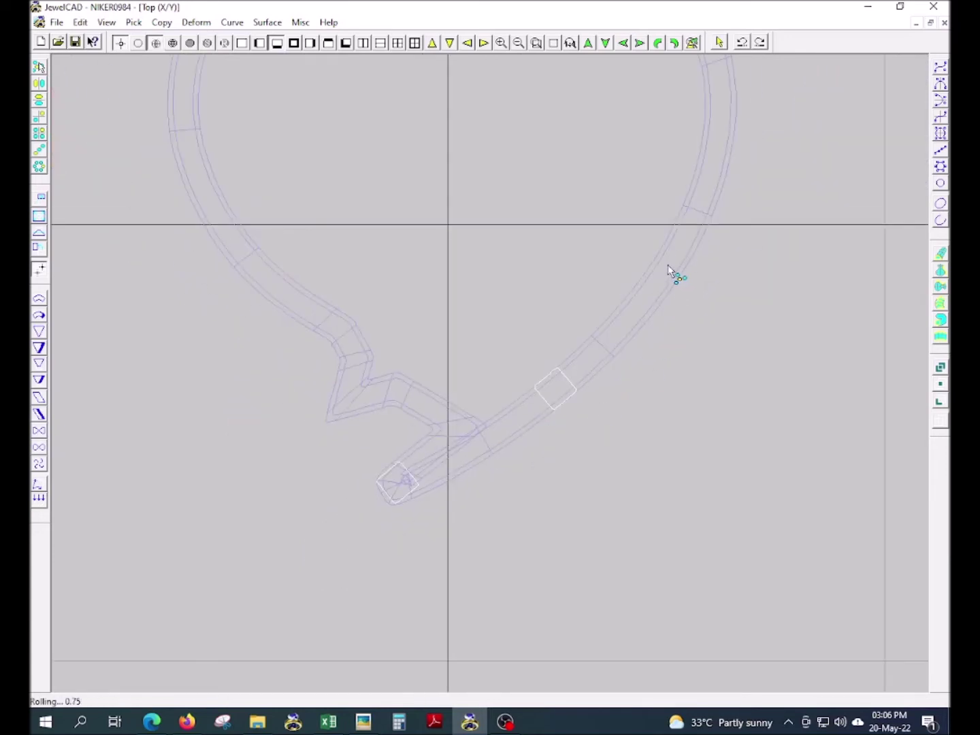
mouse_move(750, 330)
mouse_down()
mouse_move(637, 185)
mouse_move(548, 401)
mouse_move(582, 266)
mouse_move(484, 269)
mouse_up()
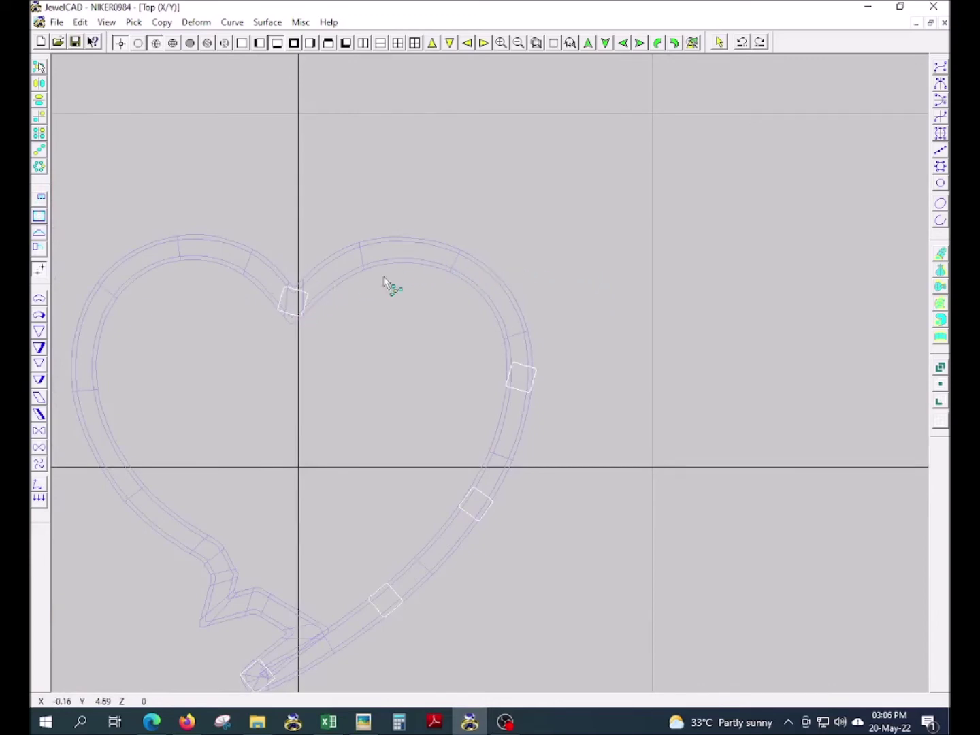
drag(565, 255, 566, 334)
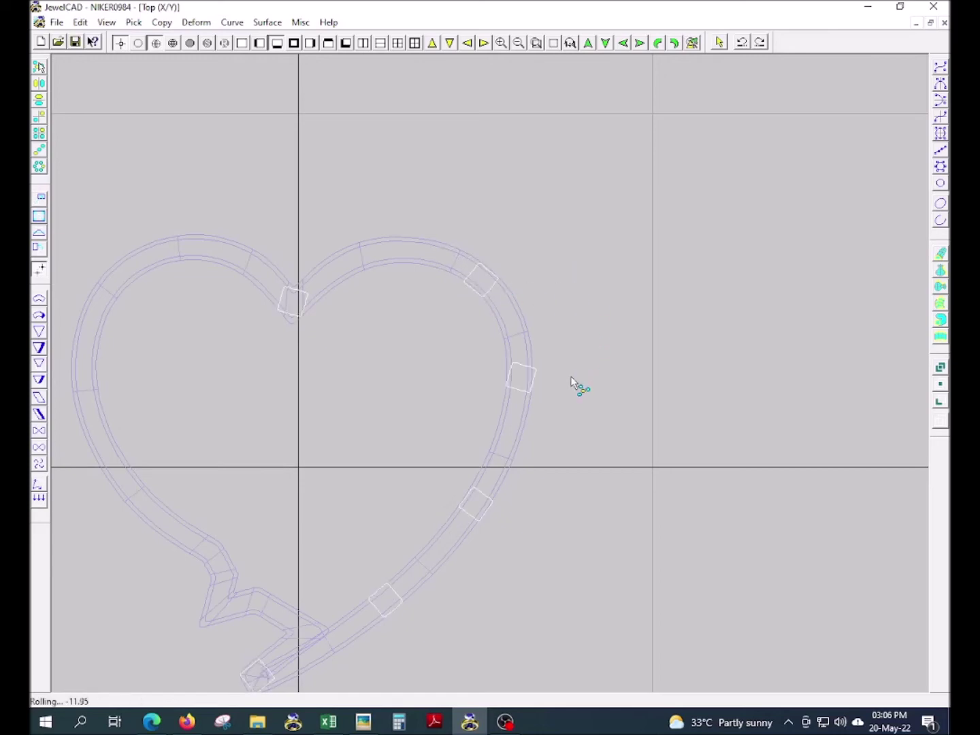
click(523, 374)
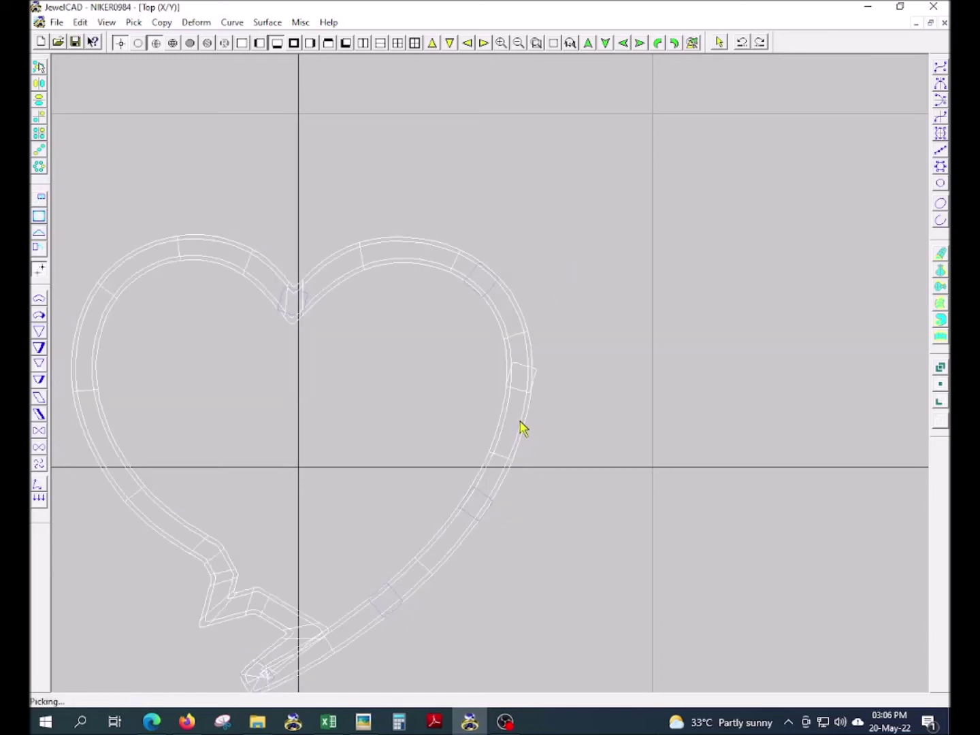
Step: Move a square setting relative to the world origin, then reposition the heart
click(520, 462)
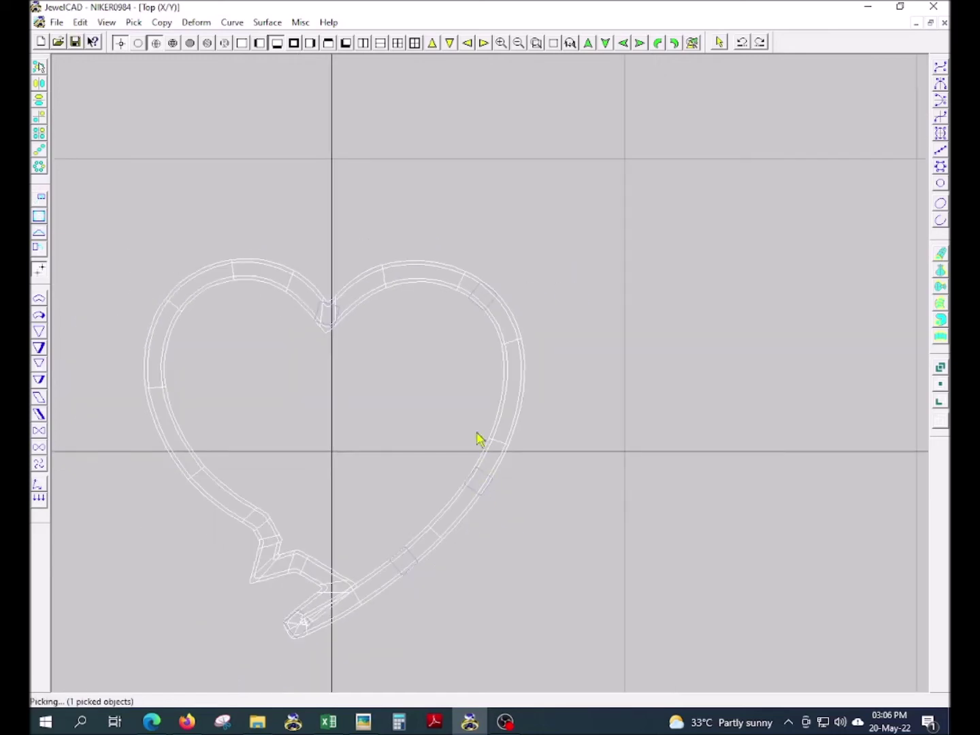
scroll(504, 456, up, 2)
right_click(571, 423)
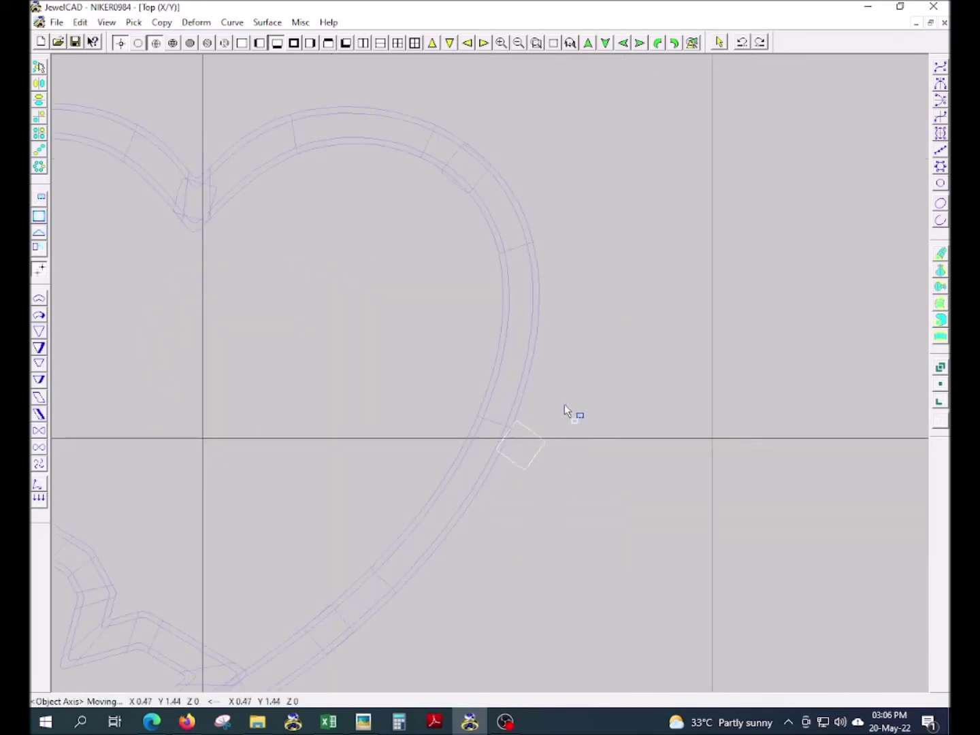
click(557, 435)
click(426, 507)
scroll(374, 523, up, 2)
click(517, 438)
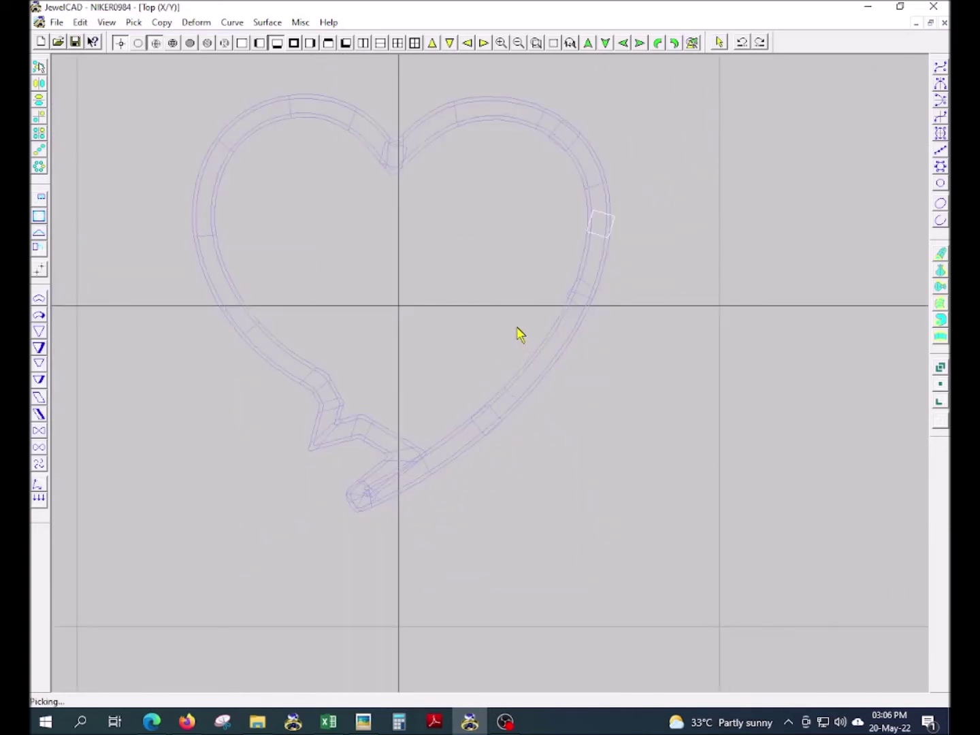
Step: Check the heart in shaded render, then return to wireframe and pick a piece
key(F5)
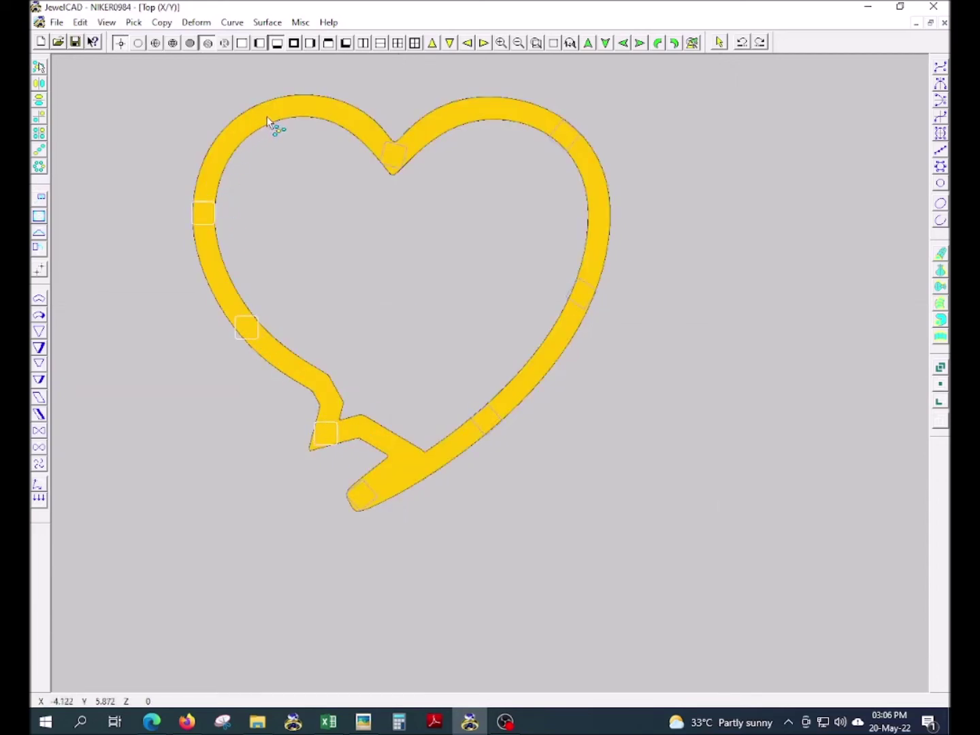
click(424, 193)
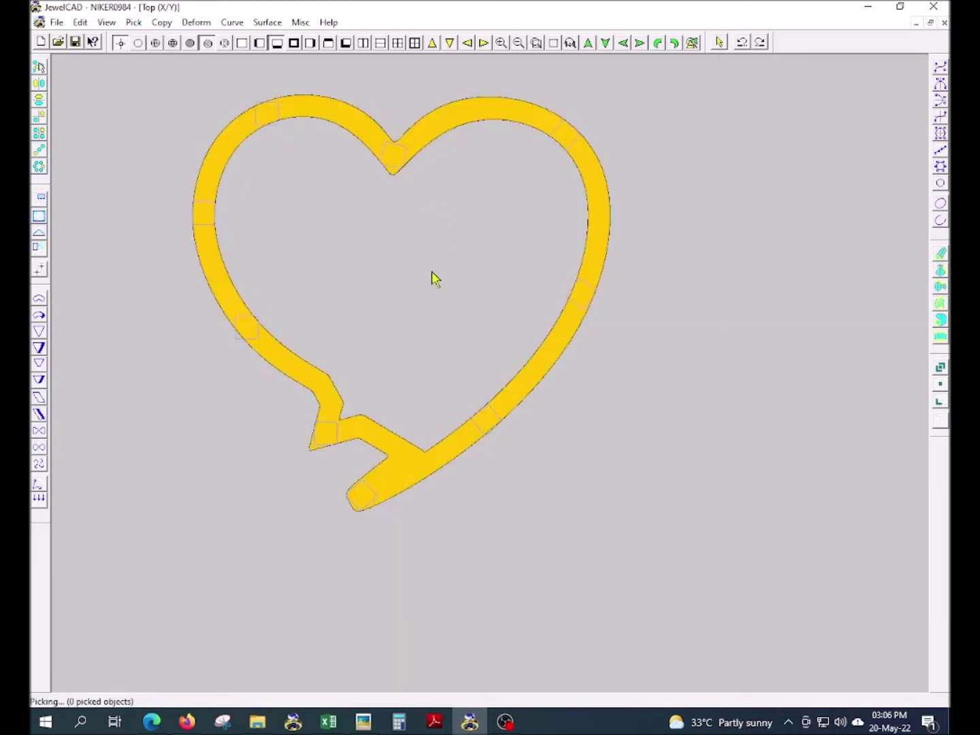
click(408, 457)
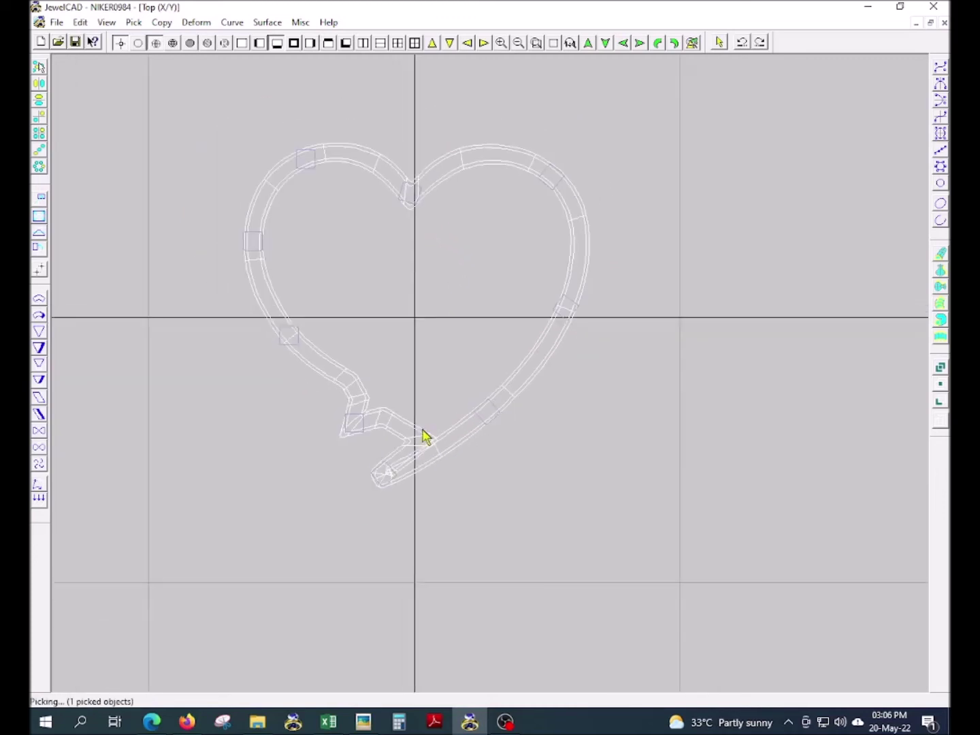
Step: Move the picked pieces onto Layer 9
click(432, 468)
key(ctrl+l)
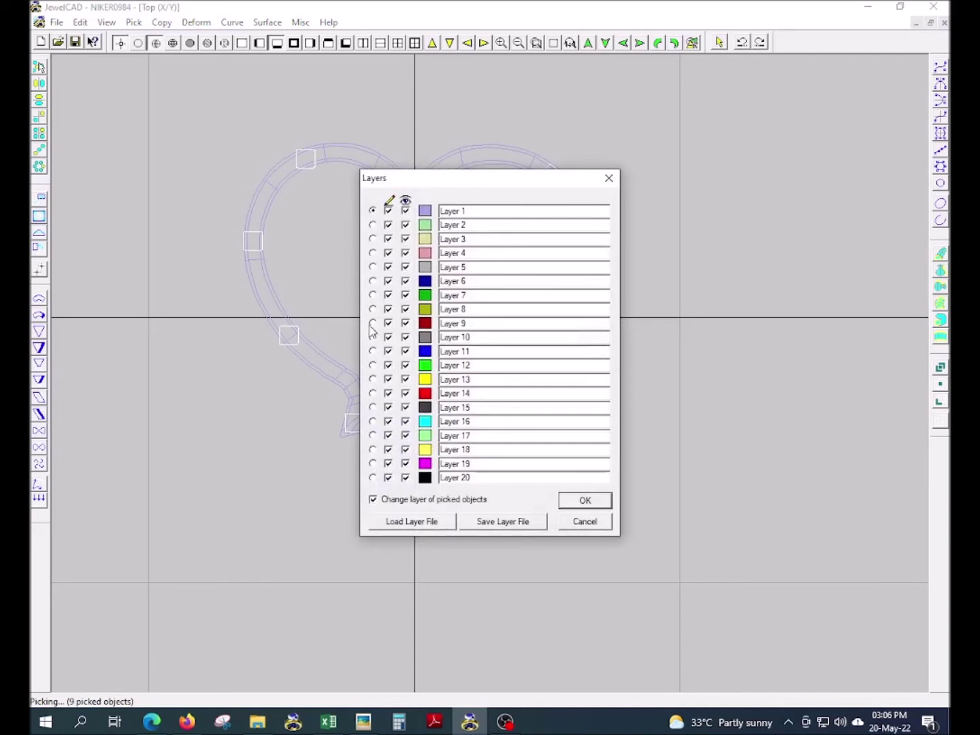
click(373, 322)
key(Return)
scroll(501, 407, up, 5)
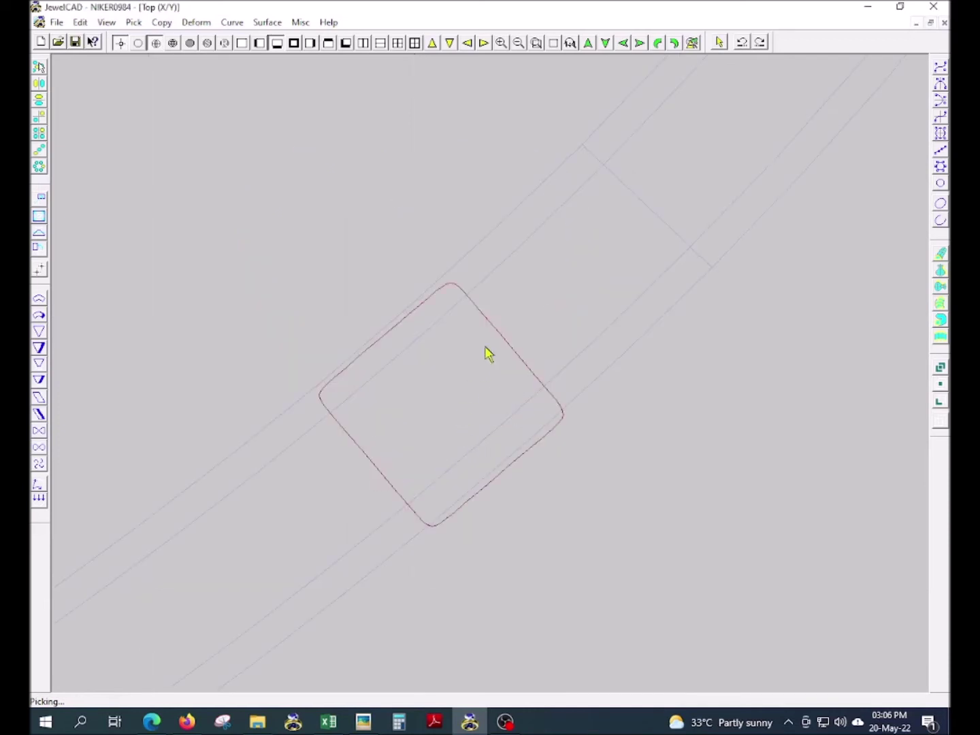
Step: Roll the upper-right square setting about Z until it sits squarely across the band
click(548, 378)
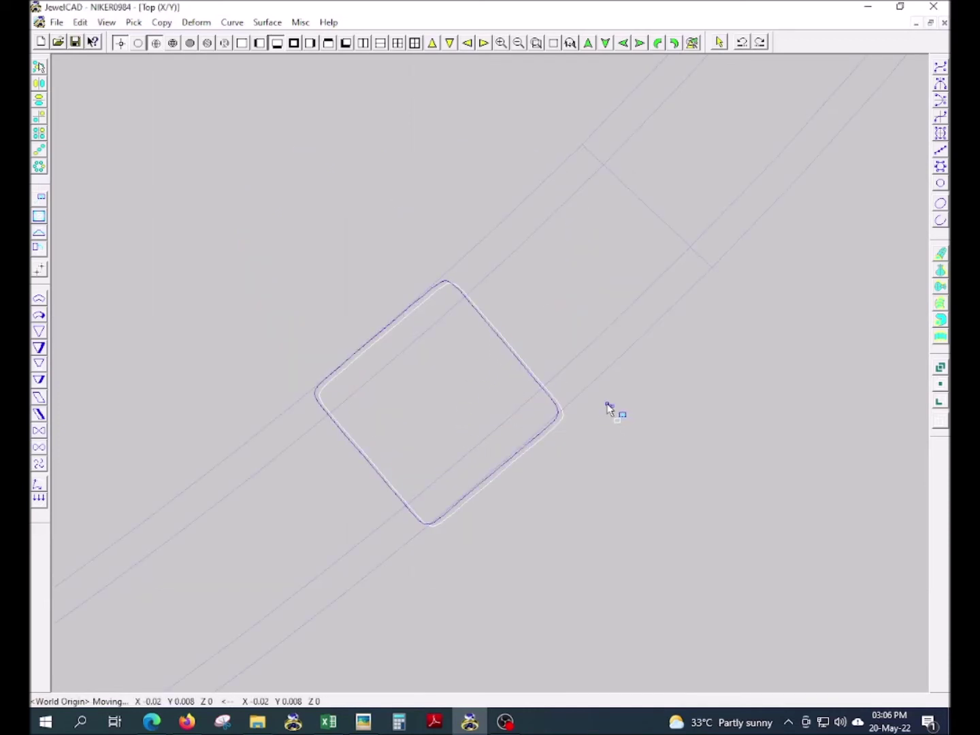
scroll(607, 403, down, 5)
scroll(659, 140, up, 3)
click(573, 357)
scroll(594, 479, up, 2)
mouse_move(733, 329)
mouse_down()
mouse_move(742, 303)
mouse_move(691, 322)
mouse_up()
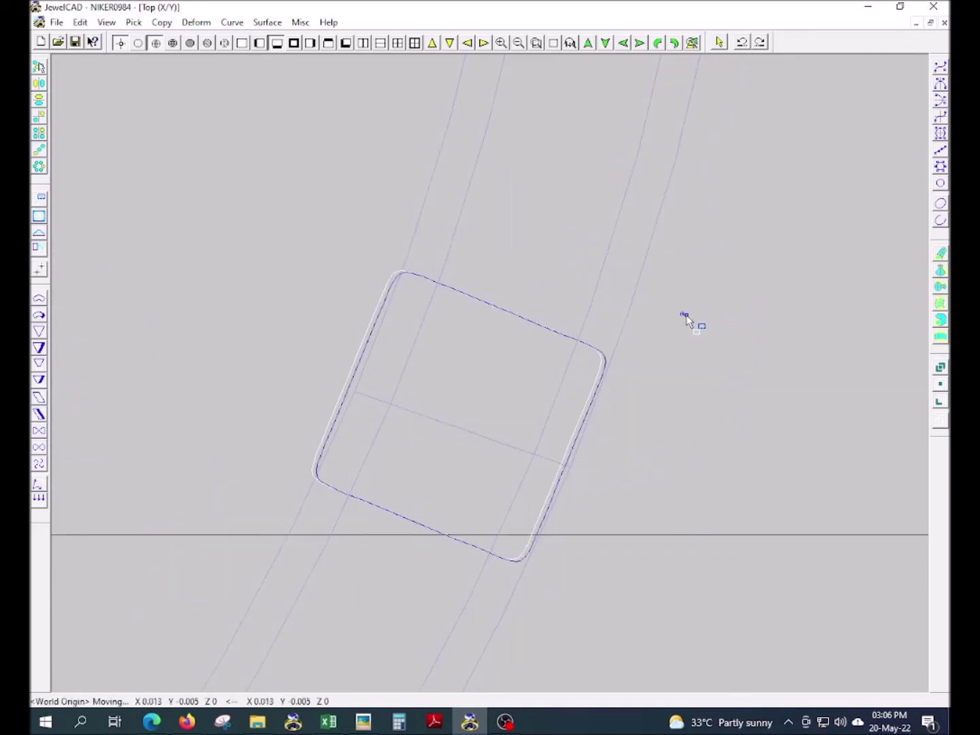
scroll(610, 309, down, 3)
right_click(610, 309)
scroll(537, 233, down, 1)
scroll(466, 266, up, 3)
scroll(483, 435, up, 2)
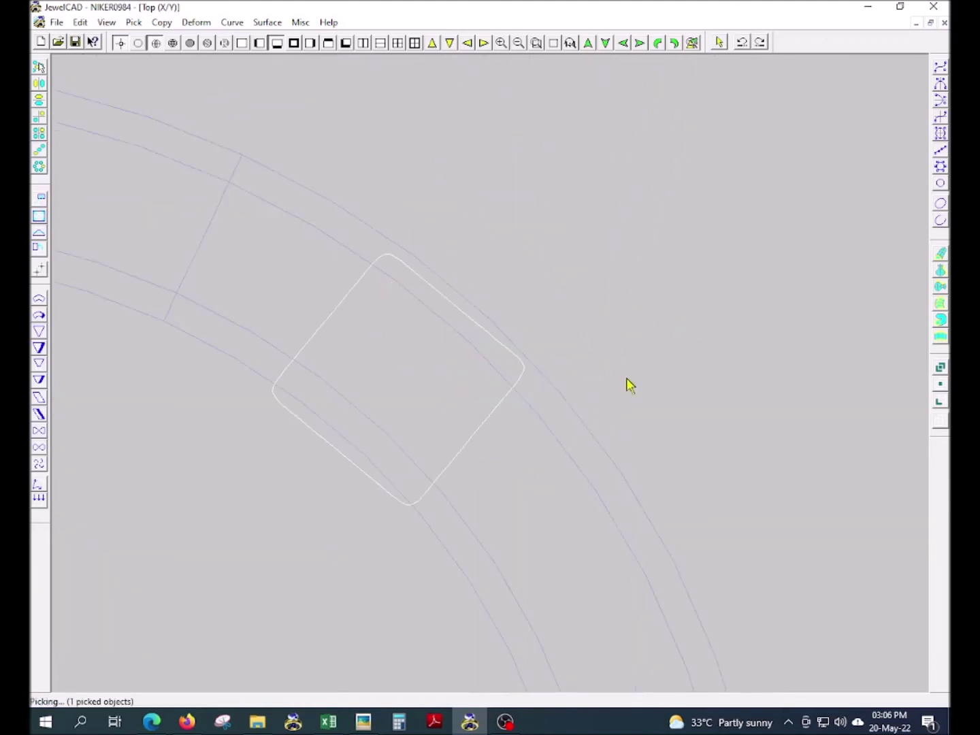
mouse_move(691, 321)
mouse_down()
mouse_move(692, 338)
mouse_move(692, 318)
mouse_up()
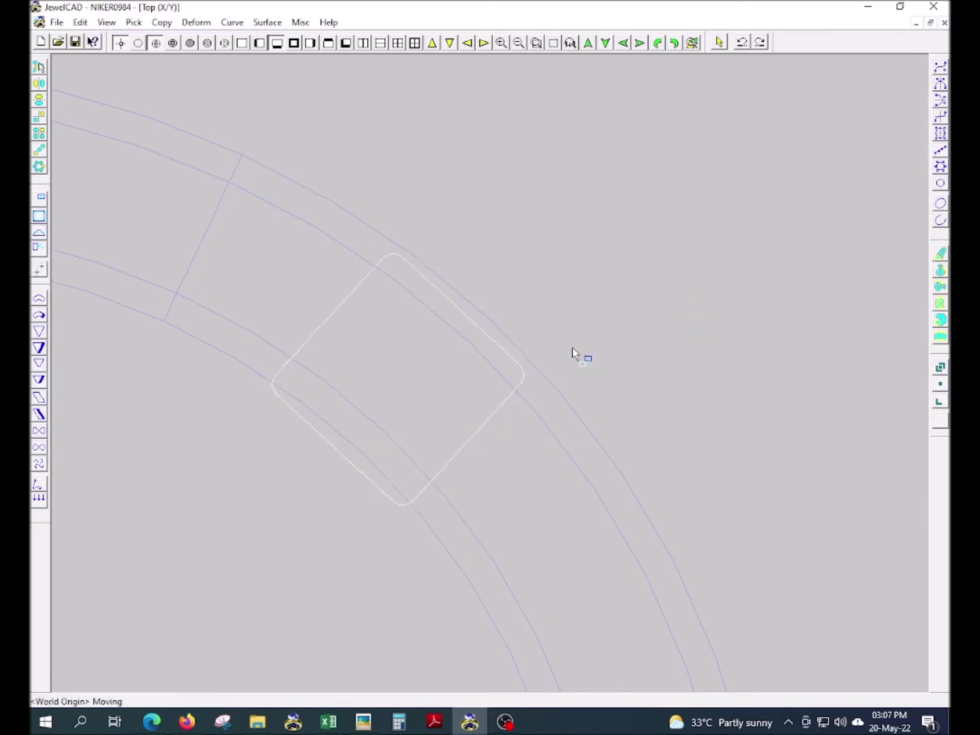
scroll(350, 335, down, 2)
scroll(276, 391, down, 2)
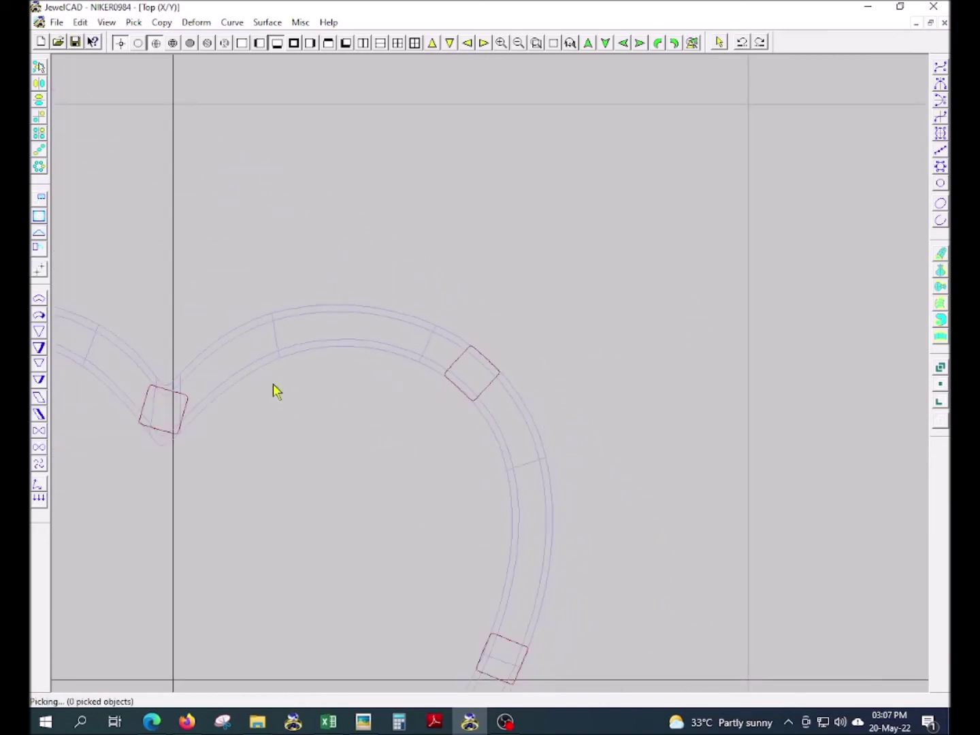
Step: Rotate the lower-left square about 30° along the band and nudge it into line
scroll(238, 435, down, 1)
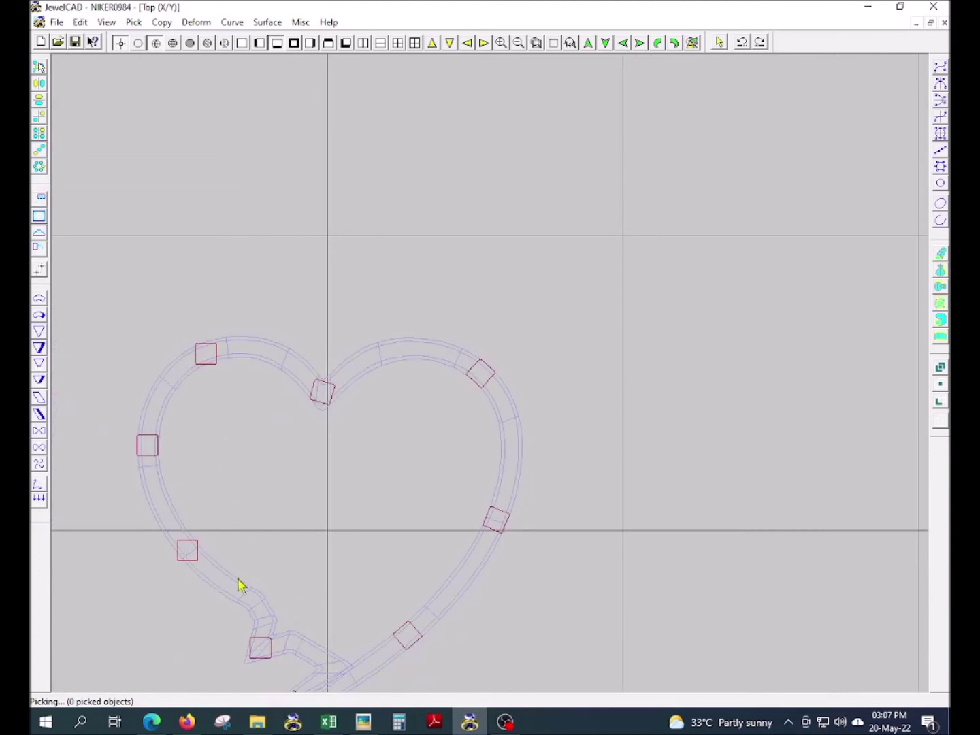
scroll(200, 533, up, 3)
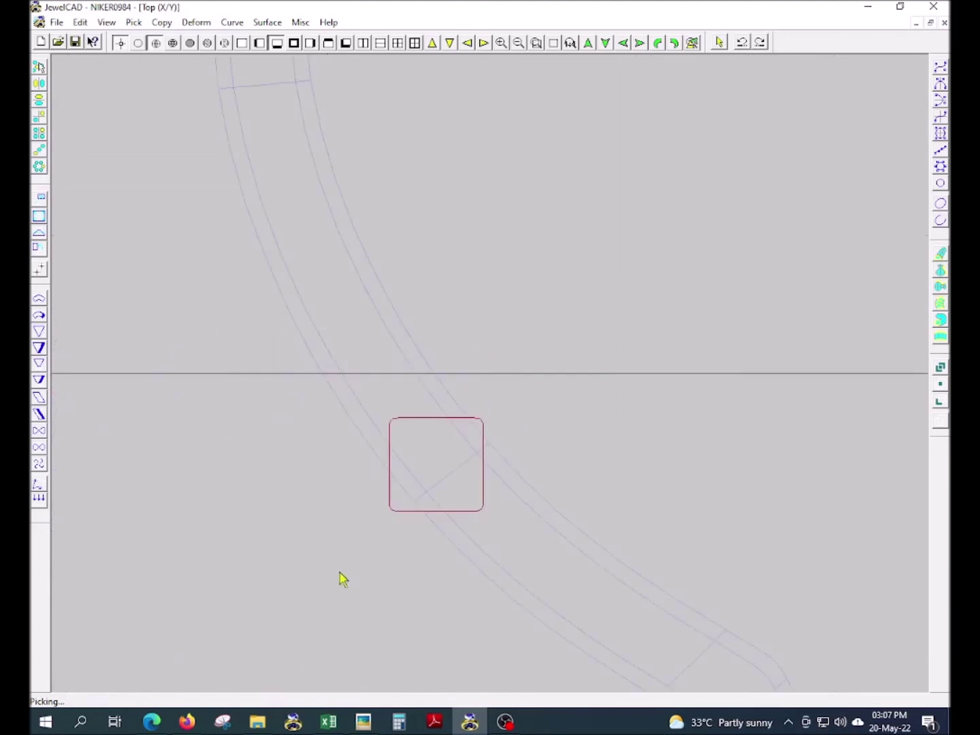
click(498, 521)
scroll(494, 537, up, 2)
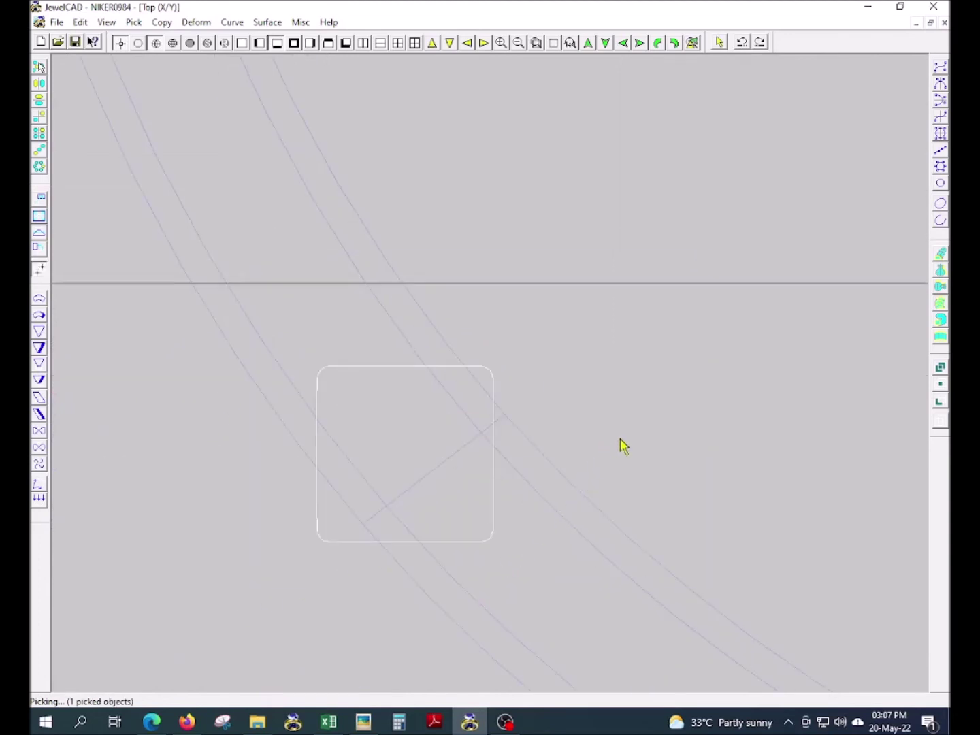
mouse_move(695, 389)
mouse_down()
mouse_move(628, 196)
mouse_move(639, 173)
mouse_move(623, 212)
mouse_move(640, 389)
mouse_up()
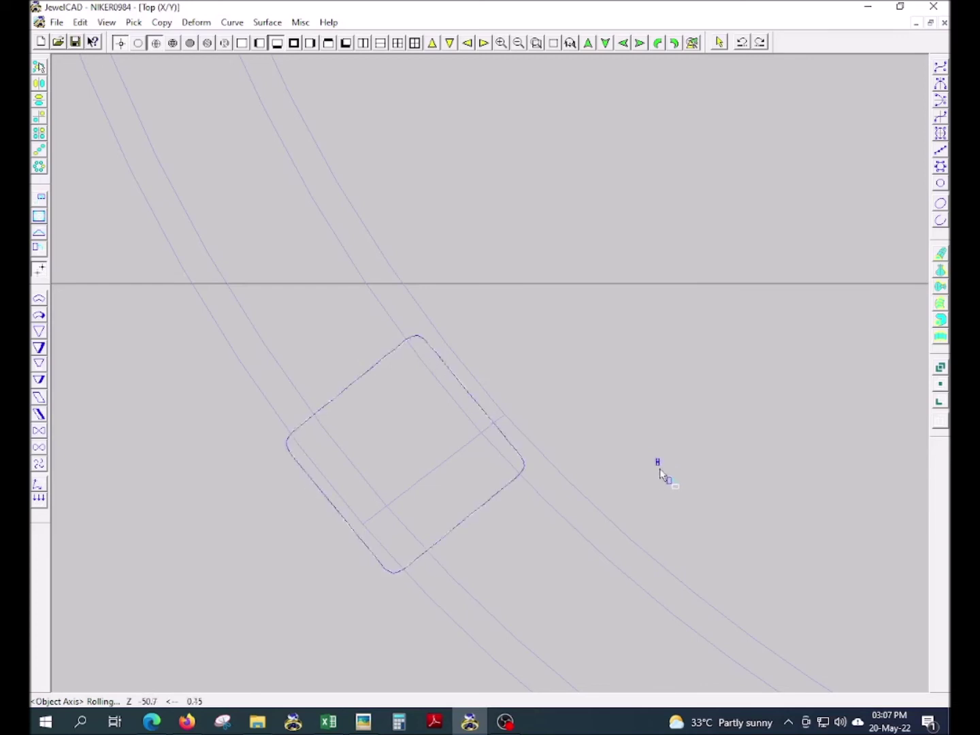
drag(575, 433, 583, 422)
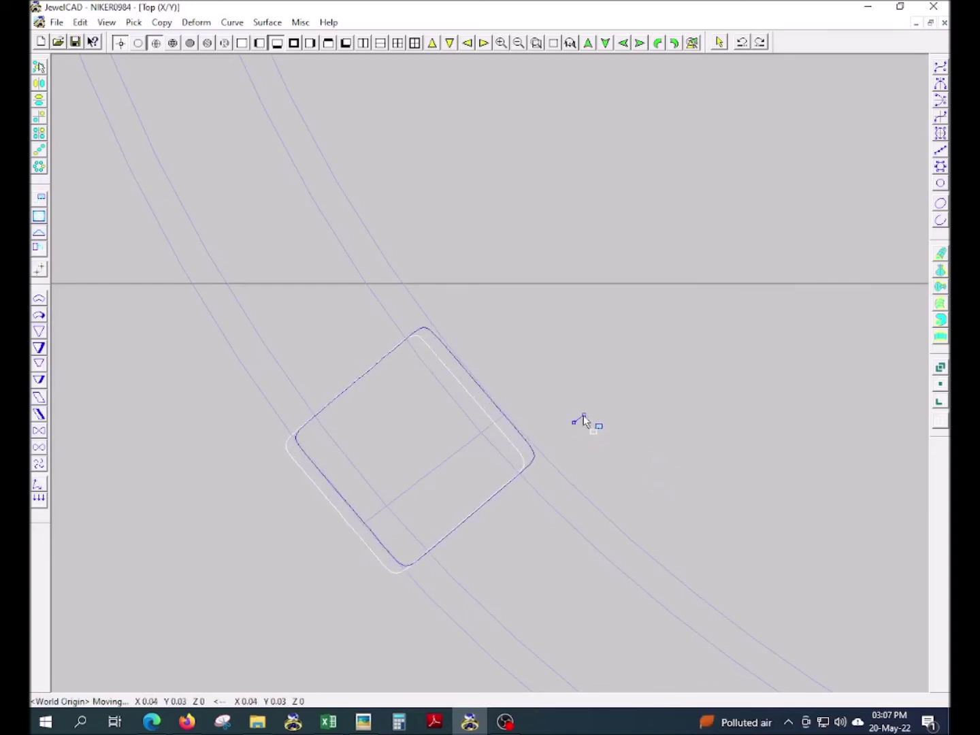
scroll(506, 382, down, 3)
scroll(364, 131, up, 3)
click(604, 305)
scroll(585, 243, down, 2)
scroll(591, 147, down, 2)
scroll(591, 147, up, 3)
Step: Rotate the square at the top of the lobe and shift it onto the band
click(462, 383)
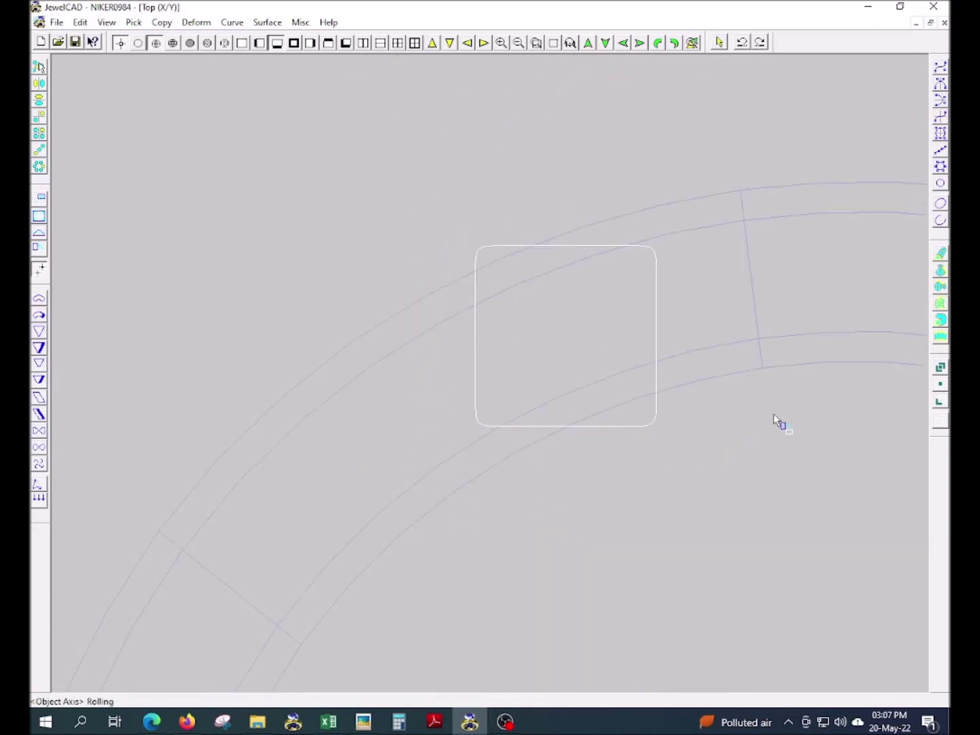
drag(768, 407, 745, 488)
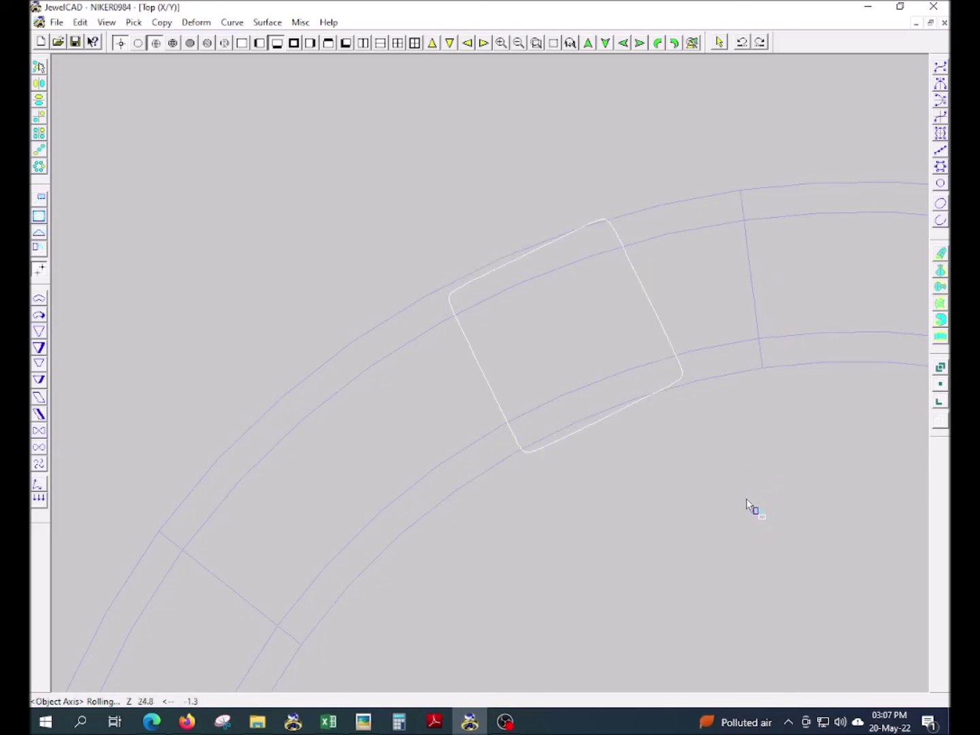
key(m)
drag(744, 486, 680, 468)
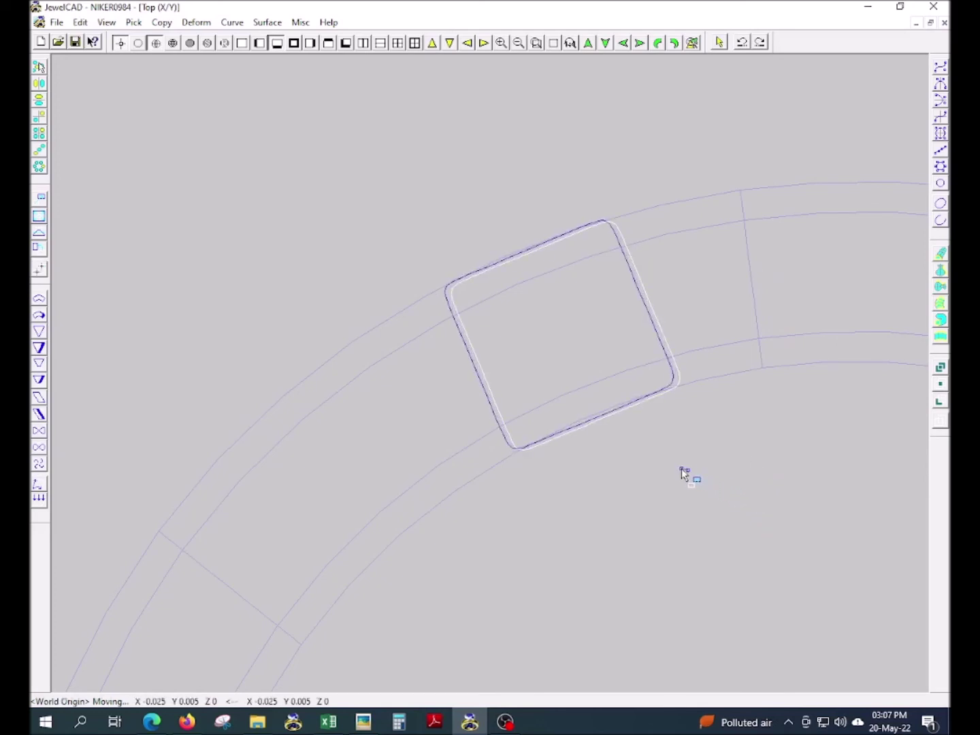
click(691, 421)
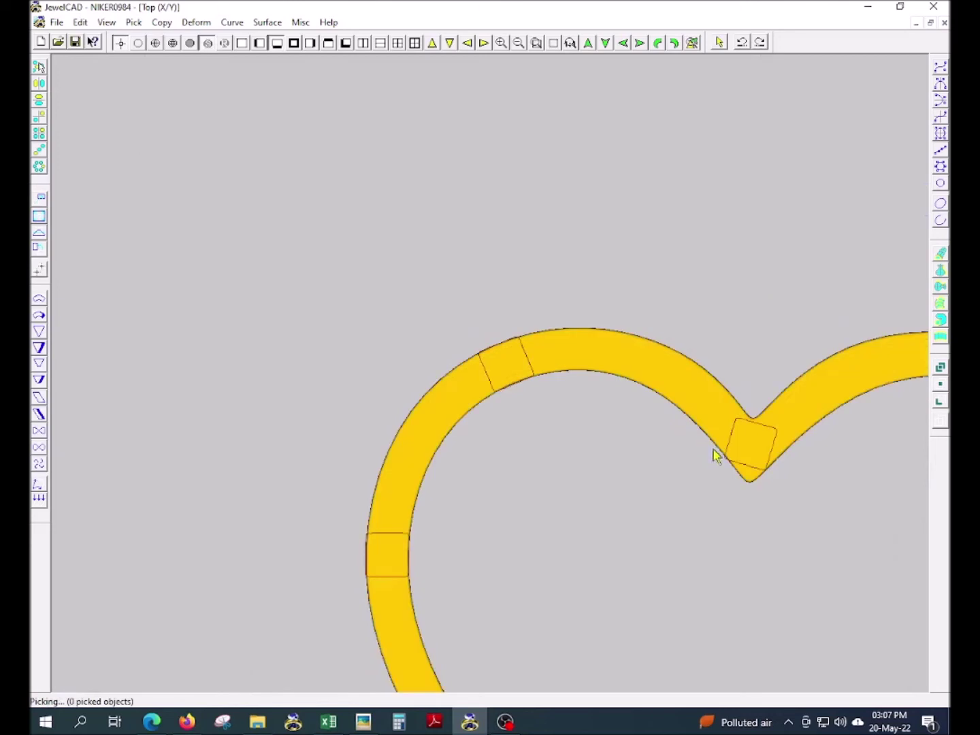
scroll(722, 441, down, 3)
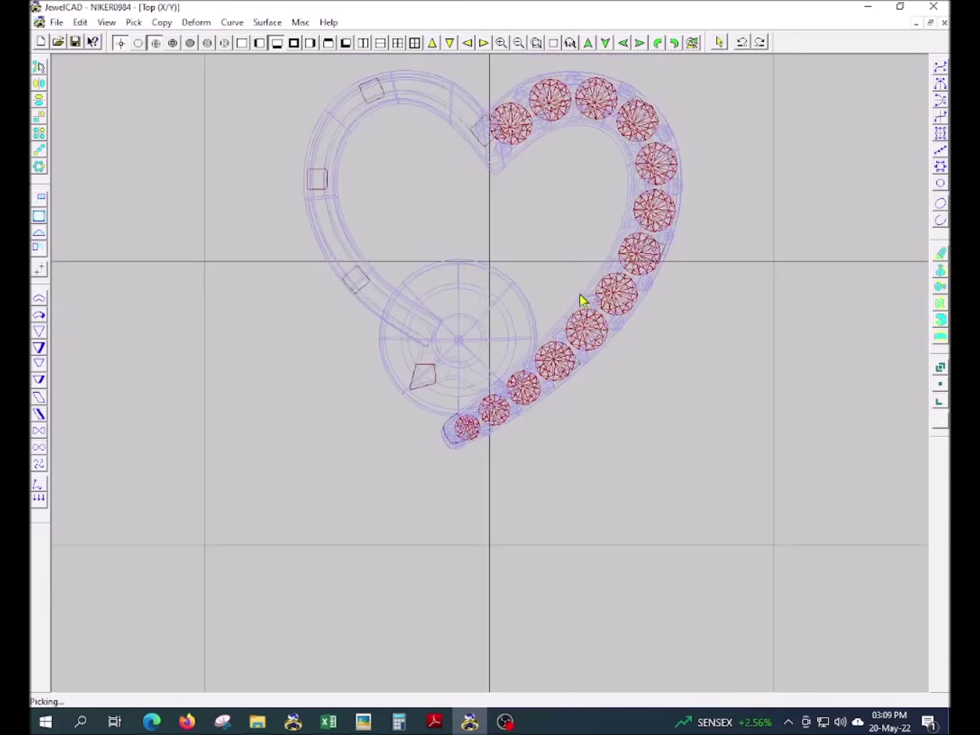
Step: In a tilted right-side 3D view, move the first picked support posts vertically
key(F3)
scroll(476, 463, up, 3)
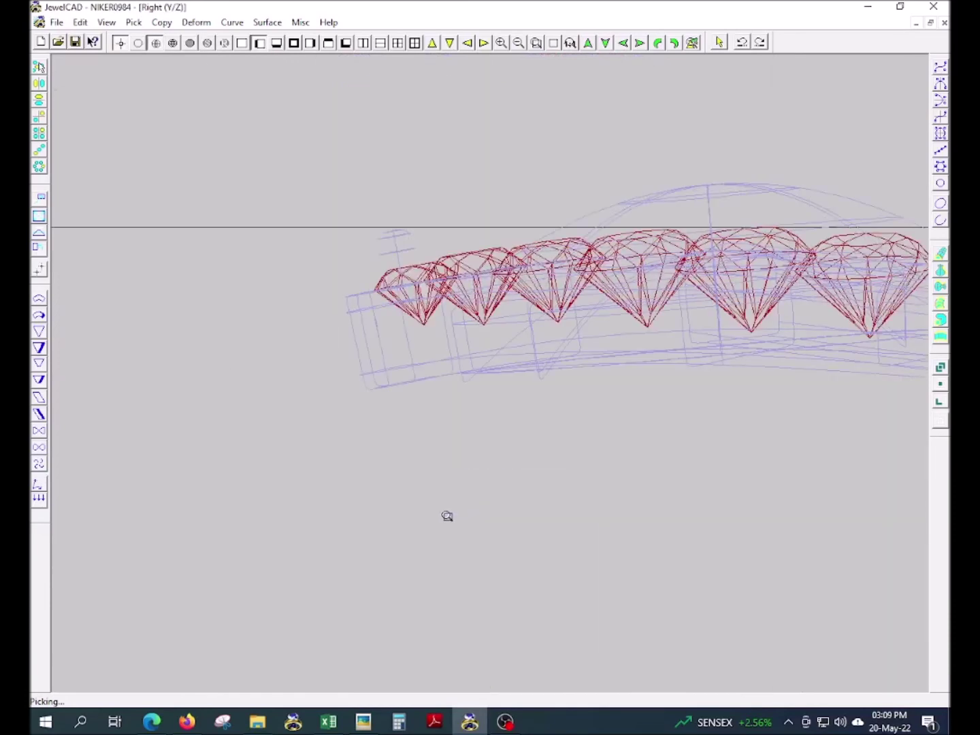
mouse_move(392, 425)
right_down()
mouse_move(537, 432)
mouse_move(357, 377)
right_up()
click(521, 409)
mouse_move(520, 409)
mouse_down()
mouse_move(465, 400)
mouse_move(481, 393)
mouse_move(623, 430)
mouse_up()
mouse_move(623, 430)
right_down()
mouse_move(613, 425)
mouse_move(752, 436)
mouse_move(739, 429)
right_up()
click(662, 403)
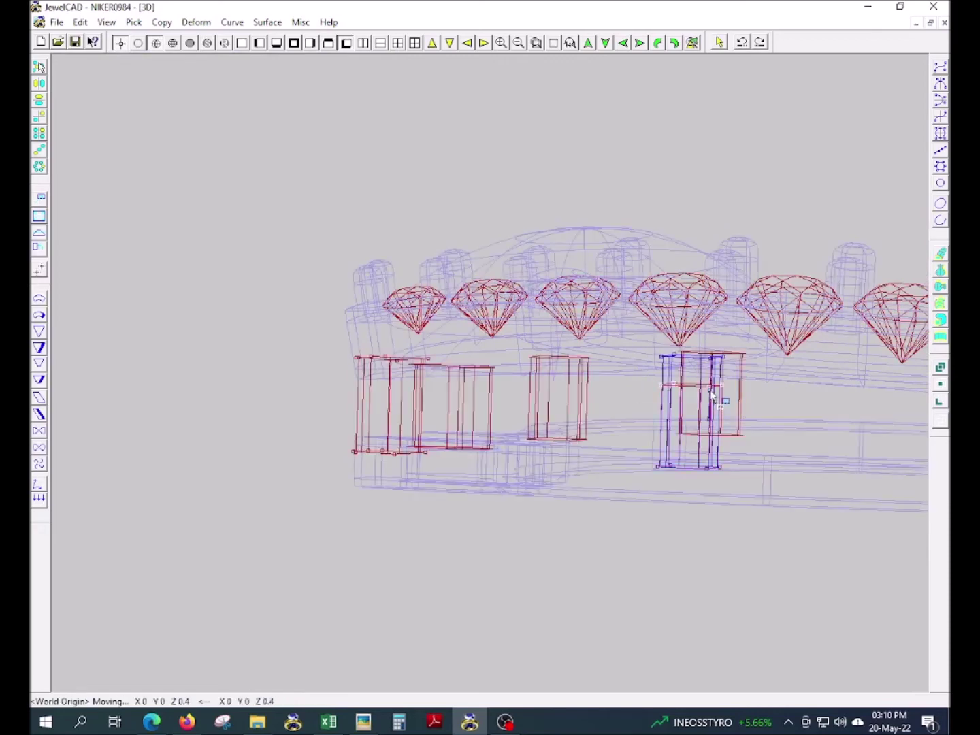
drag(712, 396, 746, 407)
Step: Window-pick the support posts under the stones and shift them vertically
right_drag(745, 408, 714, 409)
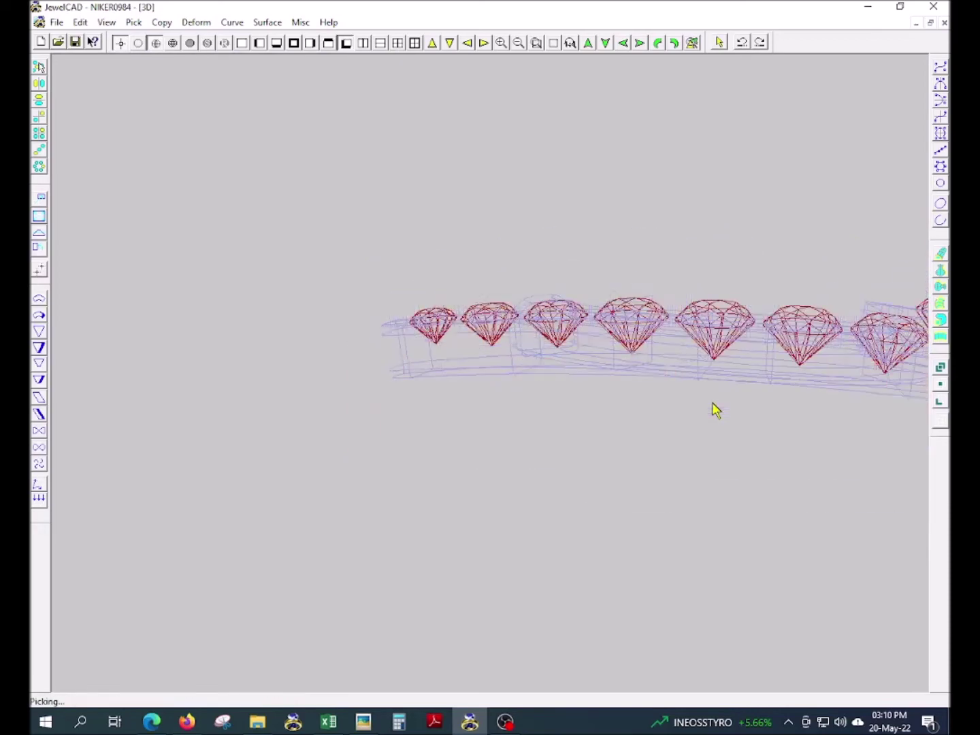
mouse_move(813, 456)
mouse_down()
mouse_move(722, 455)
mouse_move(844, 444)
mouse_move(860, 429)
mouse_up()
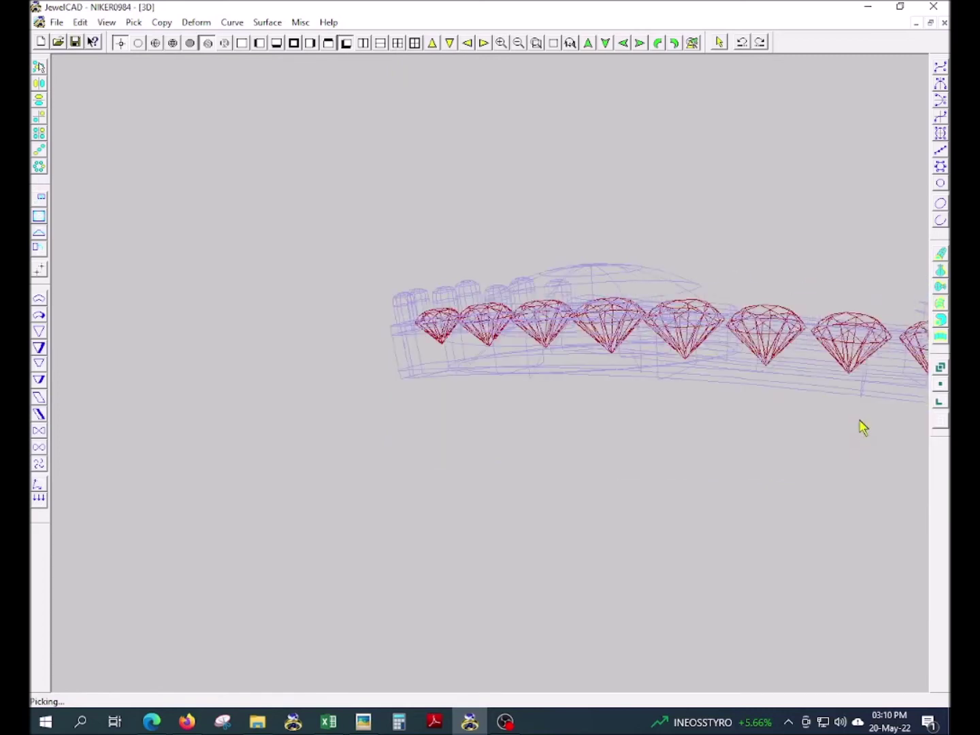
right_drag(860, 429, 738, 462)
drag(474, 264, 354, 355)
mouse_move(537, 421)
mouse_down()
mouse_move(549, 414)
mouse_move(528, 456)
mouse_up()
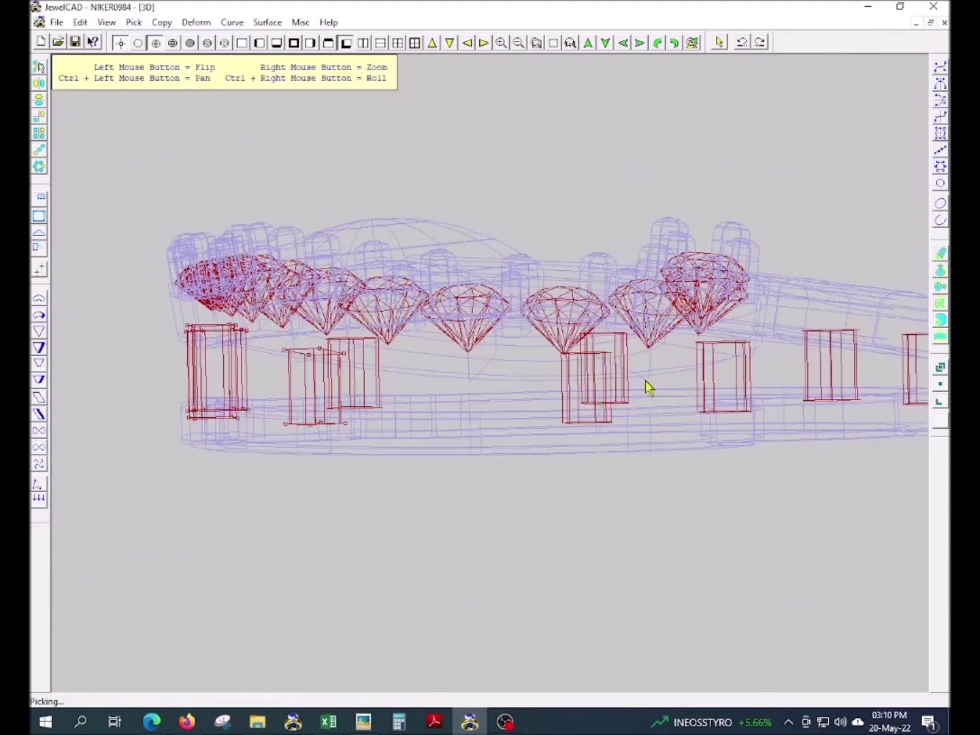
Step: Window-pick the remaining support posts, raise them into place and deselect
drag(645, 387, 589, 395)
scroll(588, 394, up, 3)
drag(579, 249, 163, 381)
drag(555, 350, 615, 358)
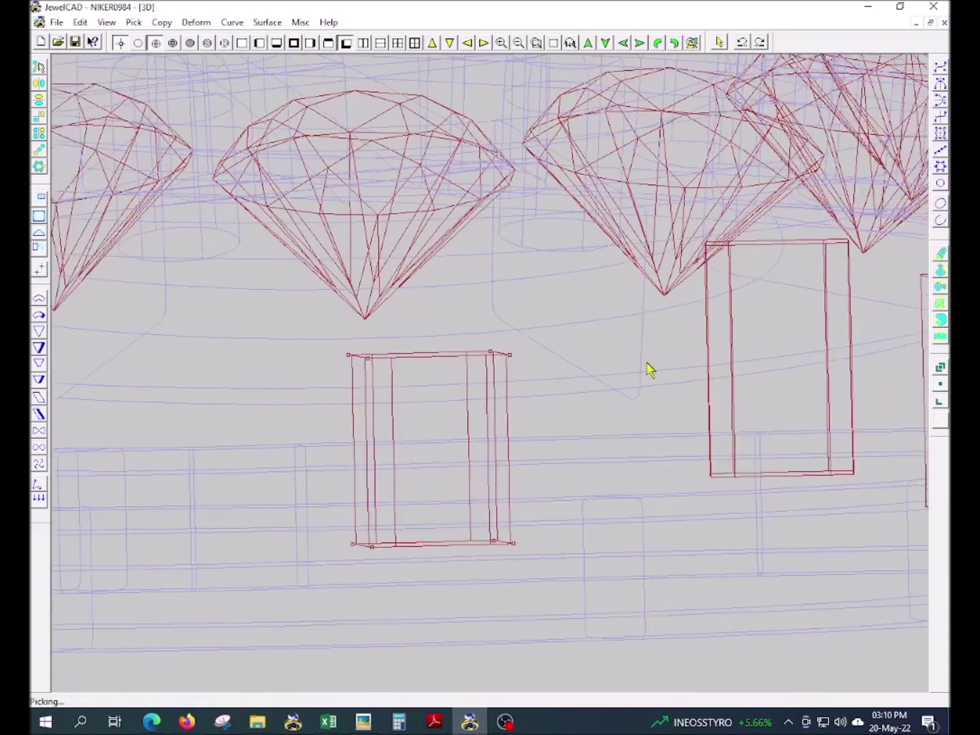
scroll(622, 400, up, 2)
scroll(511, 403, up, 2)
scroll(724, 376, down, 2)
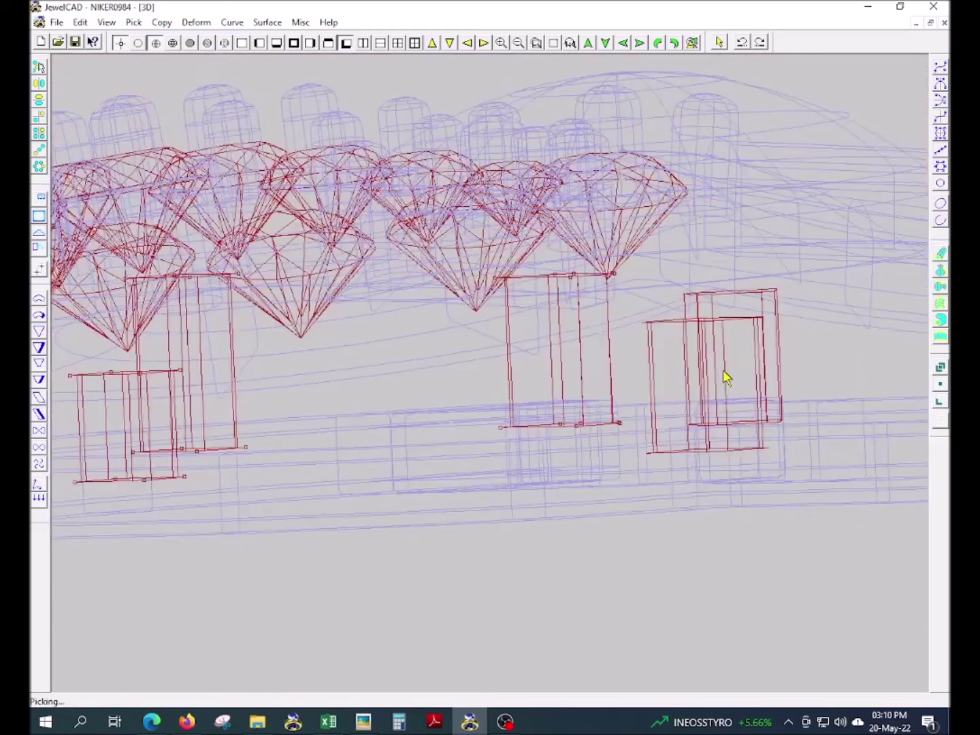
scroll(672, 394, down, 1)
scroll(689, 341, down, 2)
click(684, 341)
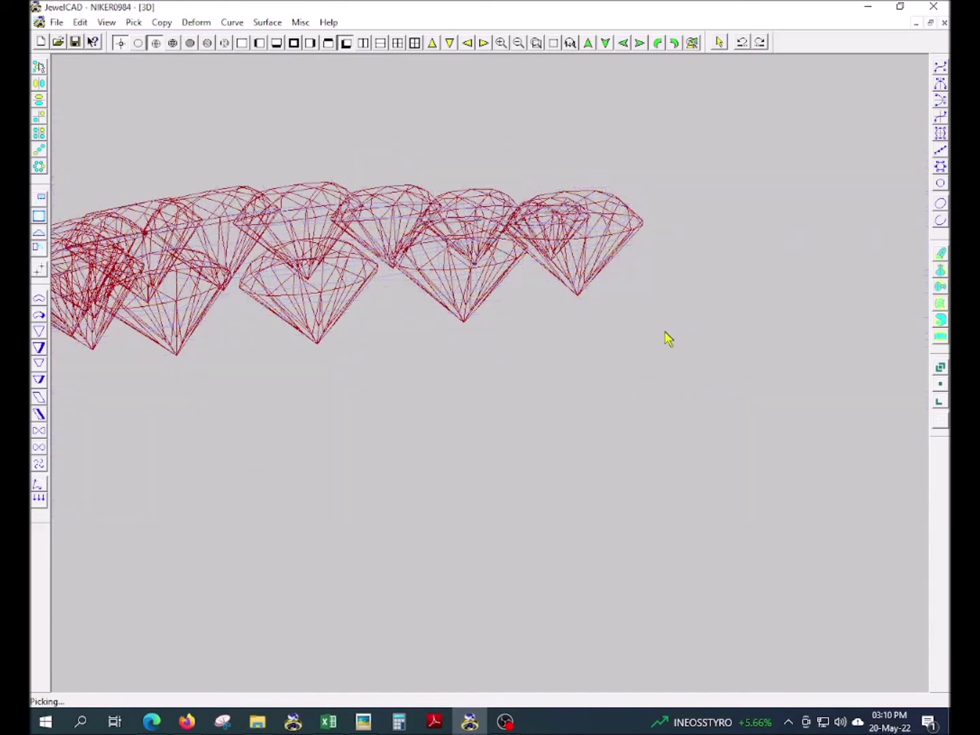
Step: Raise the small middle support post in the gap upward along Z
scroll(681, 368, down, 3)
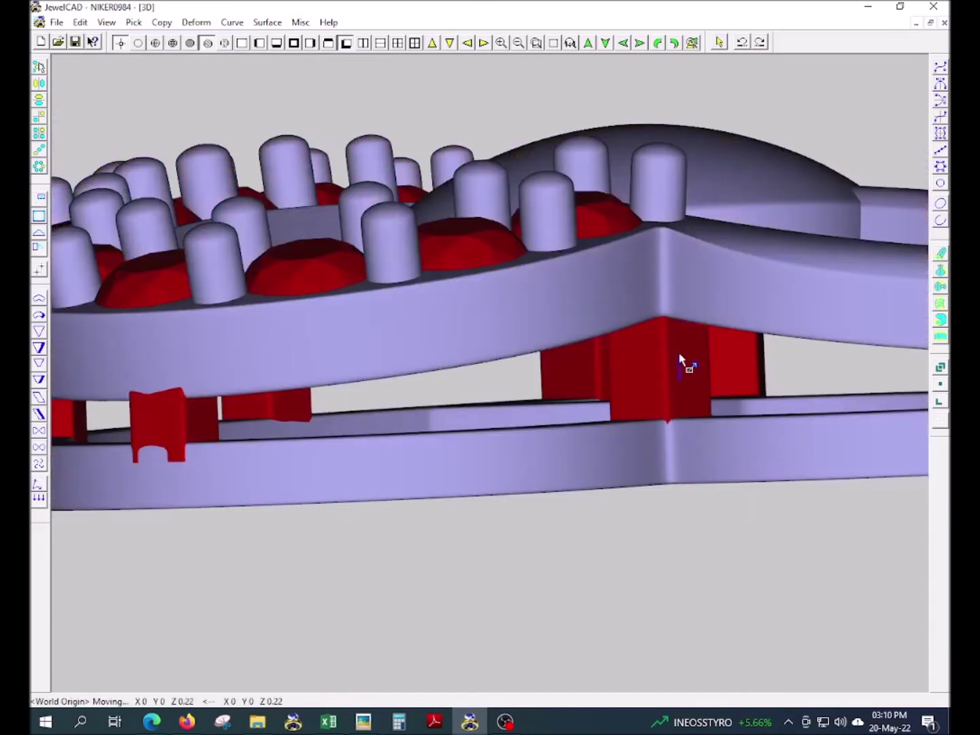
scroll(701, 361, up, 3)
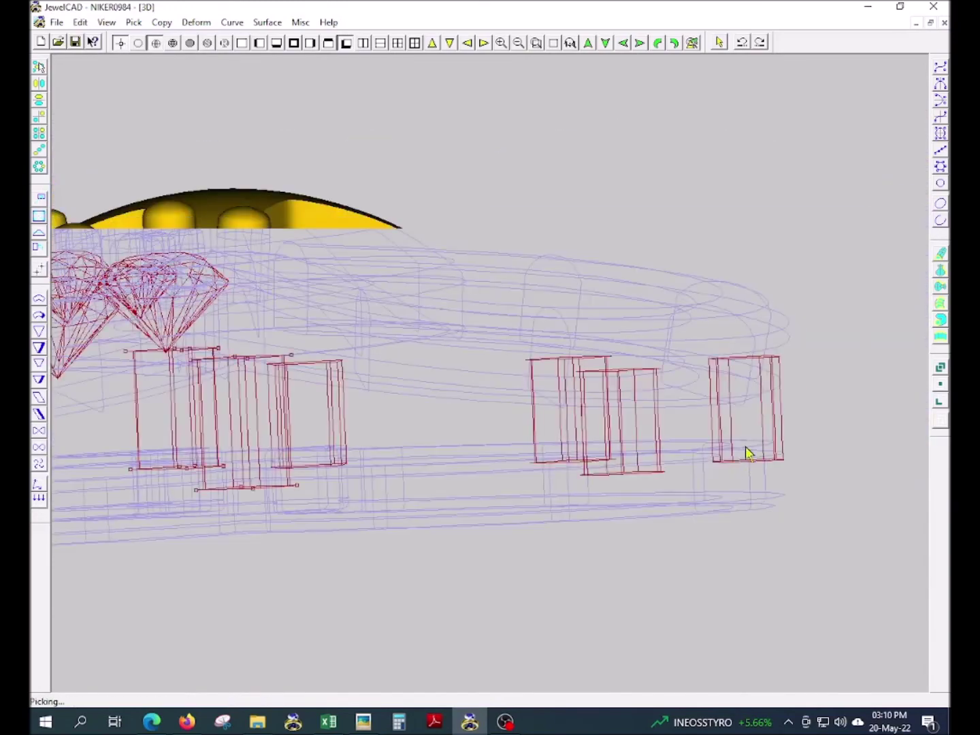
scroll(537, 425, down, 2)
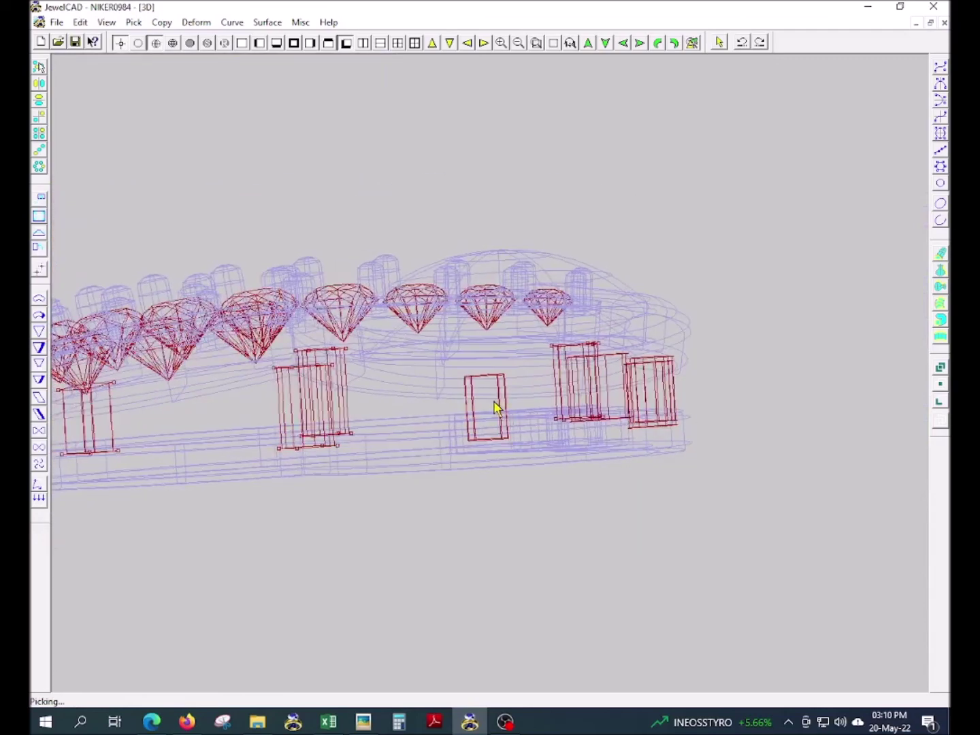
scroll(527, 435, up, 3)
click(535, 436)
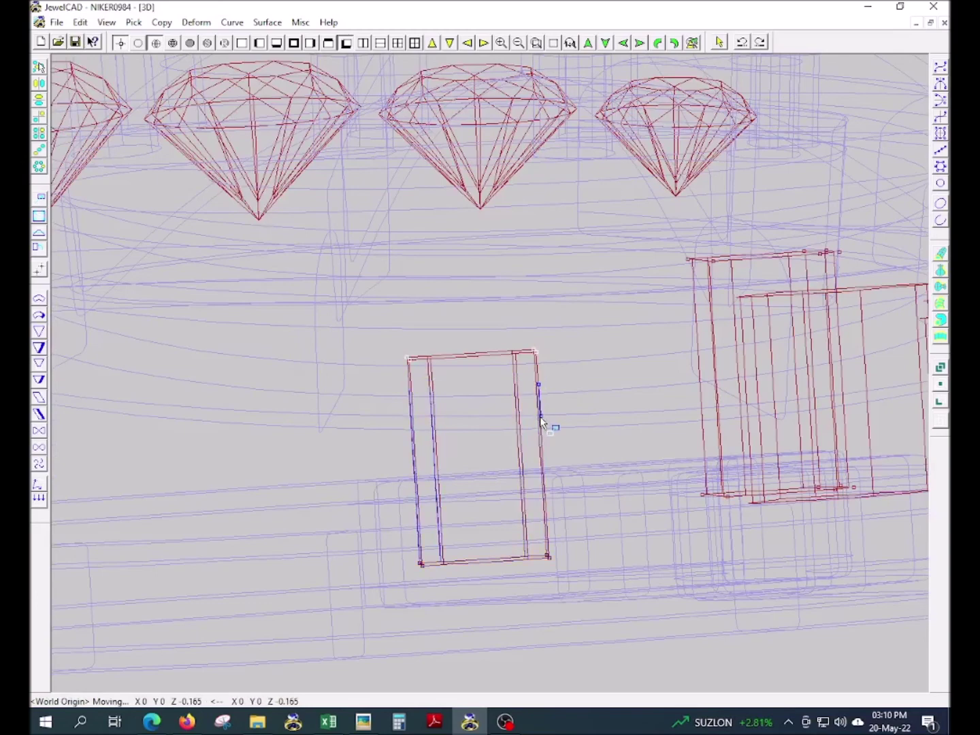
scroll(542, 421, down, 2)
scroll(715, 411, up, 3)
mouse_move(484, 419)
mouse_down()
mouse_move(623, 416)
mouse_move(667, 400)
mouse_move(609, 419)
mouse_move(841, 435)
mouse_move(737, 432)
mouse_move(791, 427)
mouse_up()
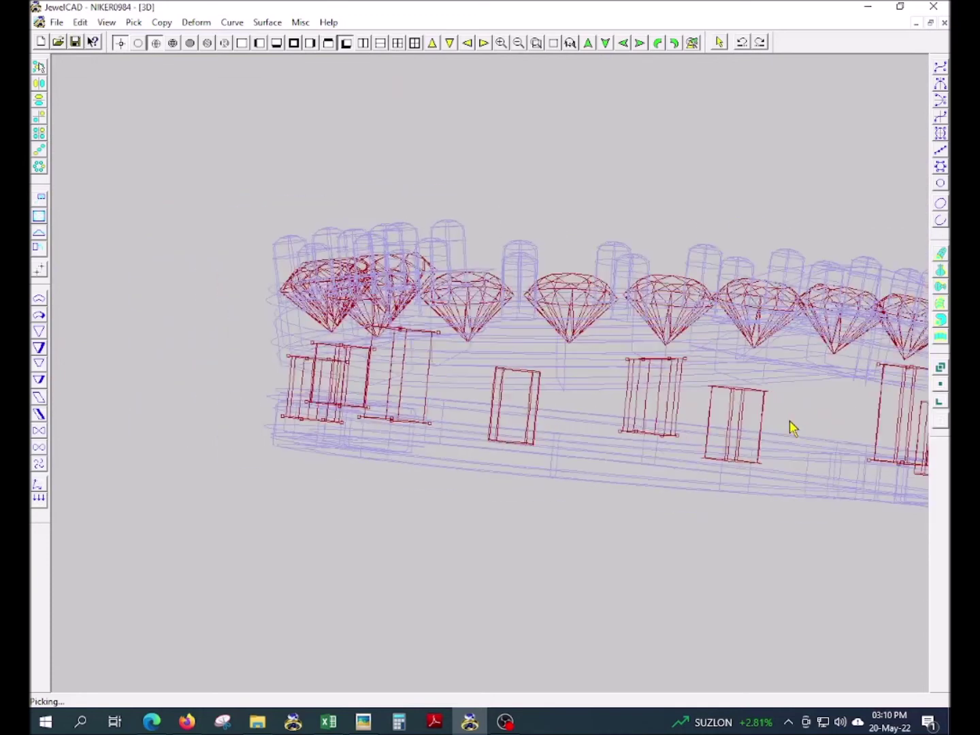
scroll(749, 472, up, 3)
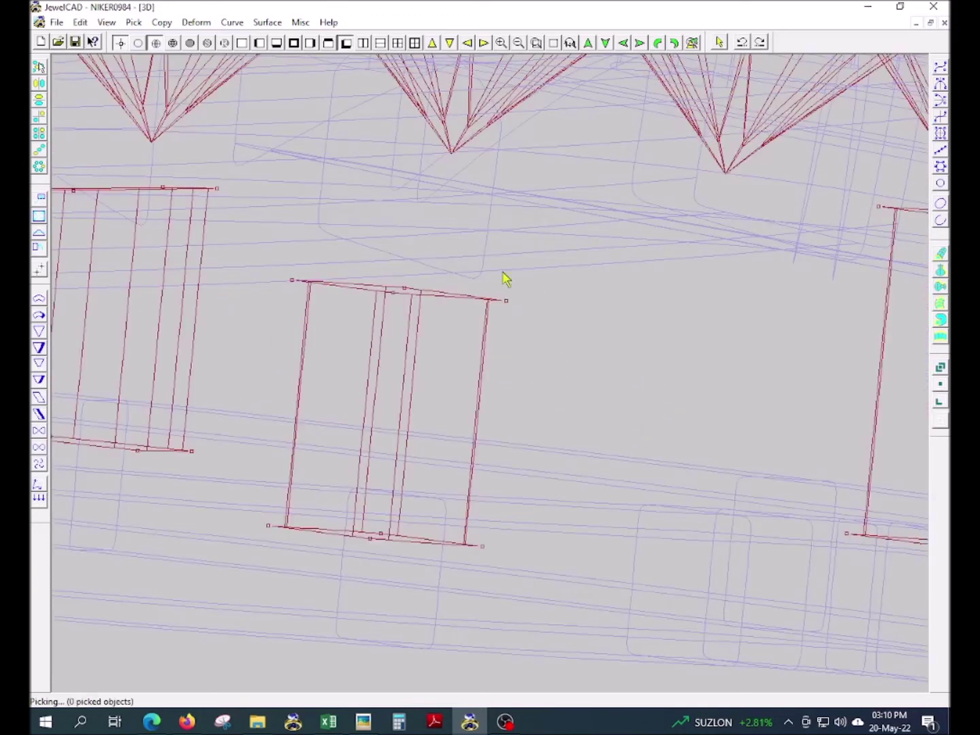
drag(514, 396, 584, 357)
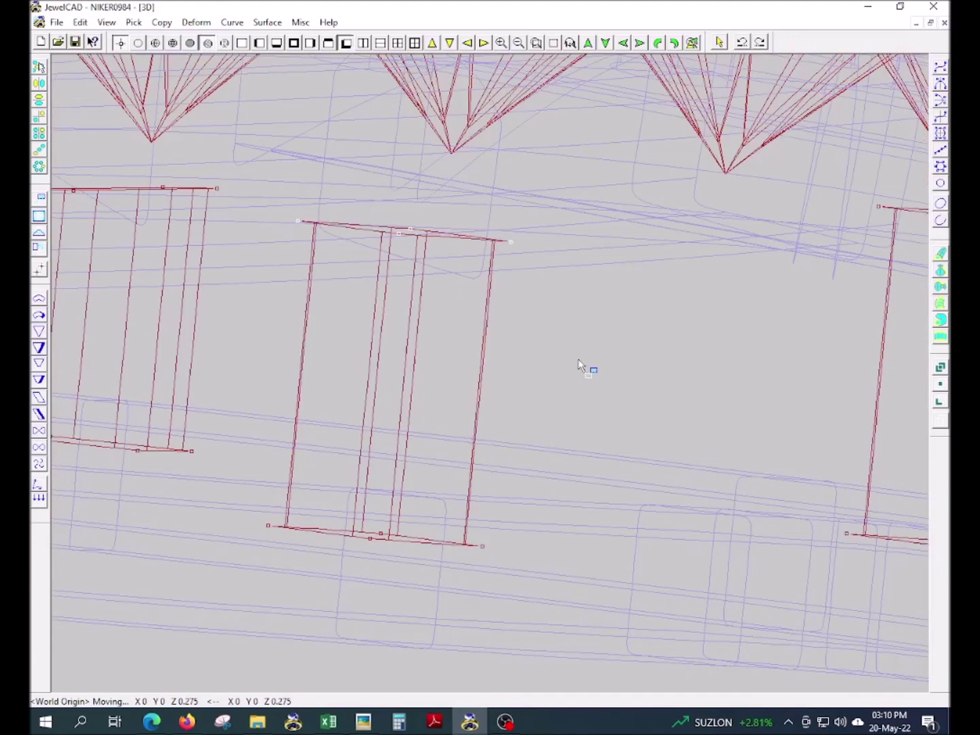
scroll(585, 358, down, 3)
mouse_move(596, 349)
mouse_down()
mouse_move(769, 439)
mouse_move(596, 413)
mouse_move(647, 429)
mouse_move(608, 427)
mouse_move(687, 410)
mouse_up()
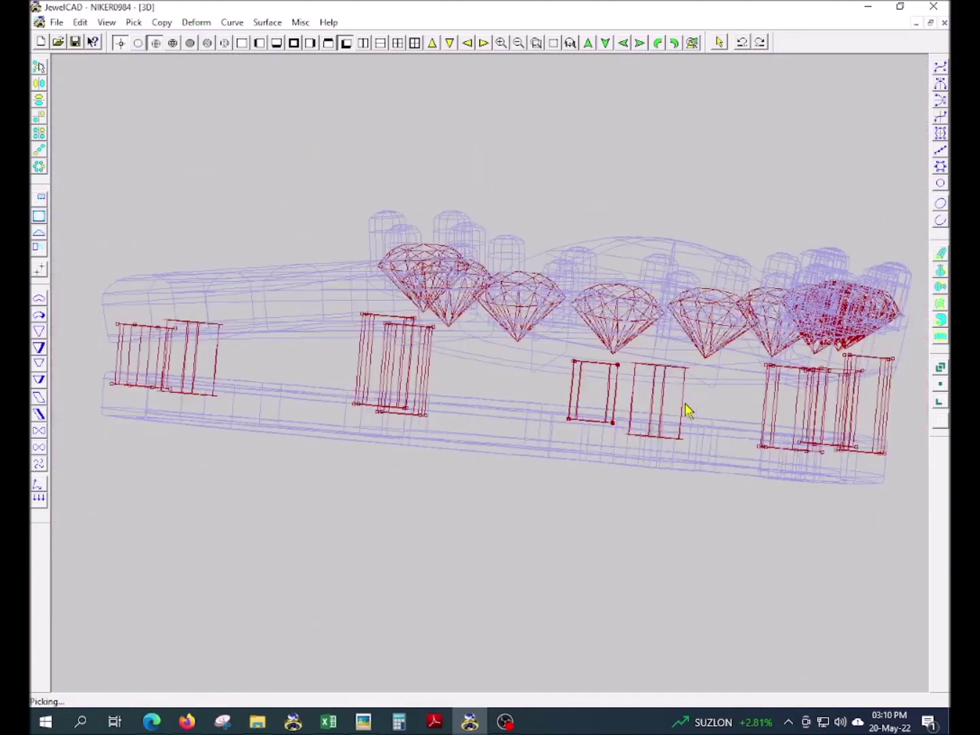
Step: Lift the support post under the stones until it meets the arch
click(684, 411)
scroll(632, 429, up, 3)
click(466, 357)
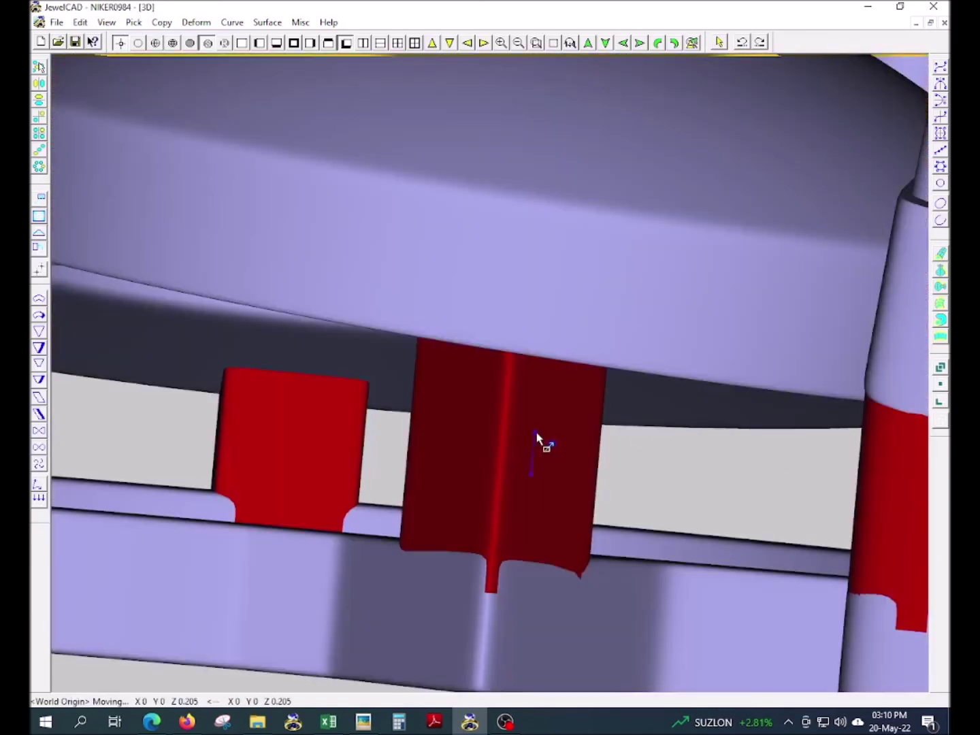
mouse_move(538, 449)
mouse_down()
mouse_move(551, 393)
mouse_move(542, 396)
mouse_up()
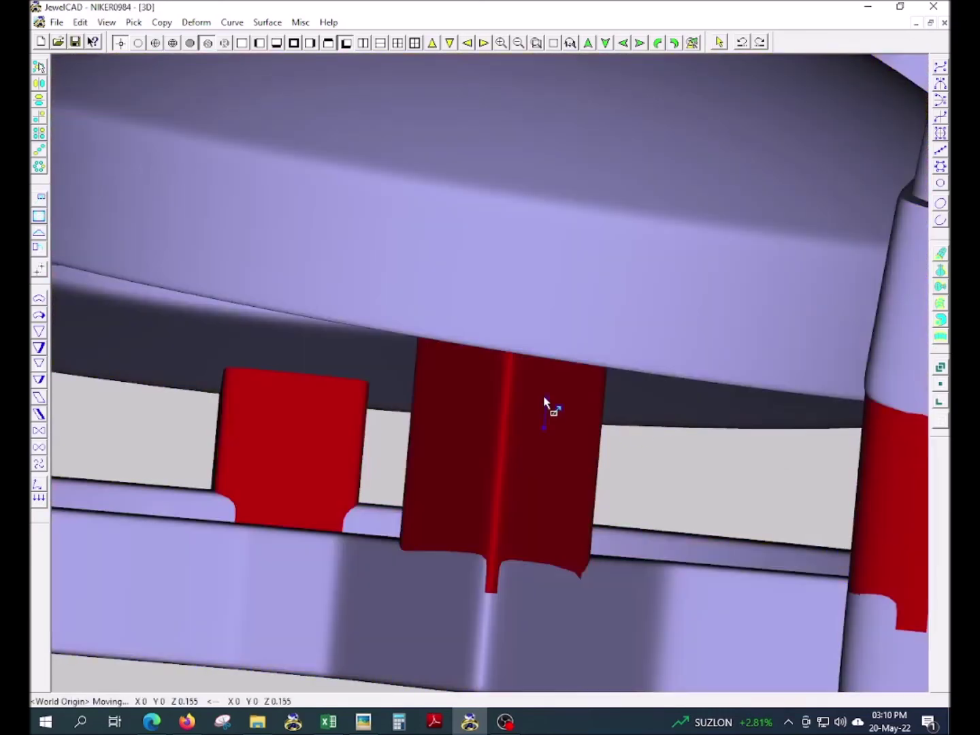
scroll(561, 442, down, 3)
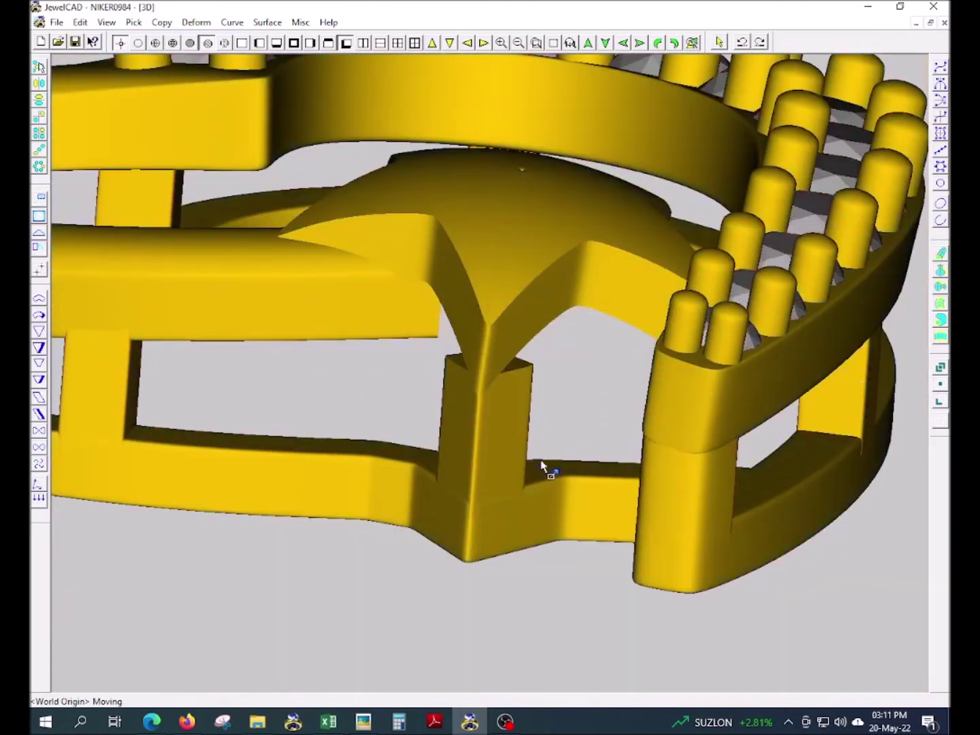
drag(543, 465, 556, 424)
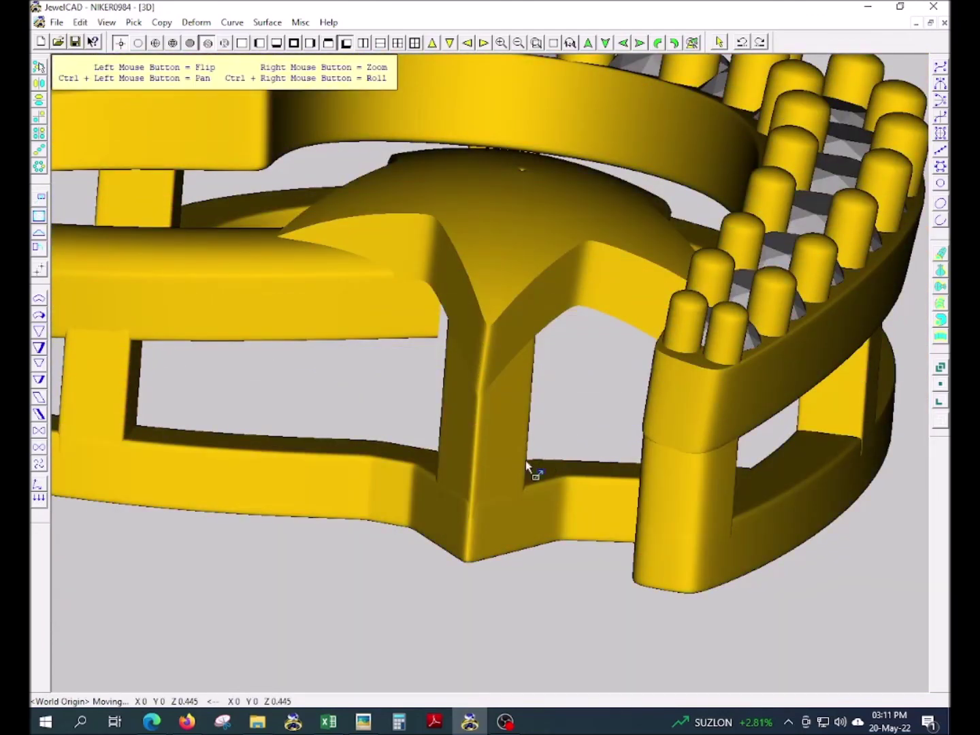
scroll(526, 460, down, 3)
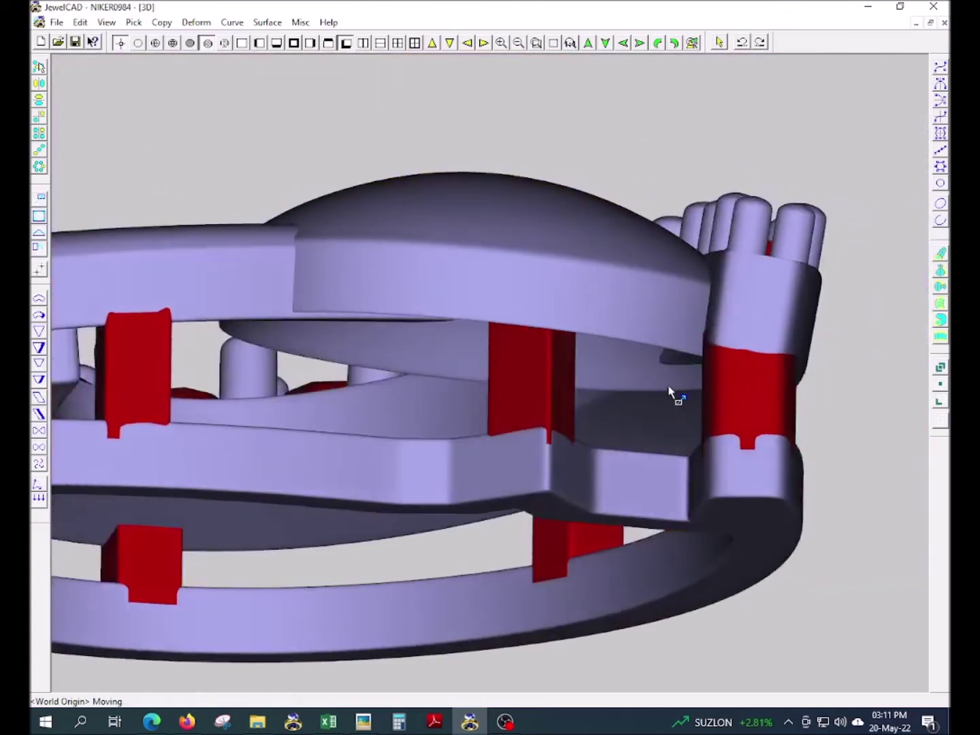
scroll(653, 385, down, 5)
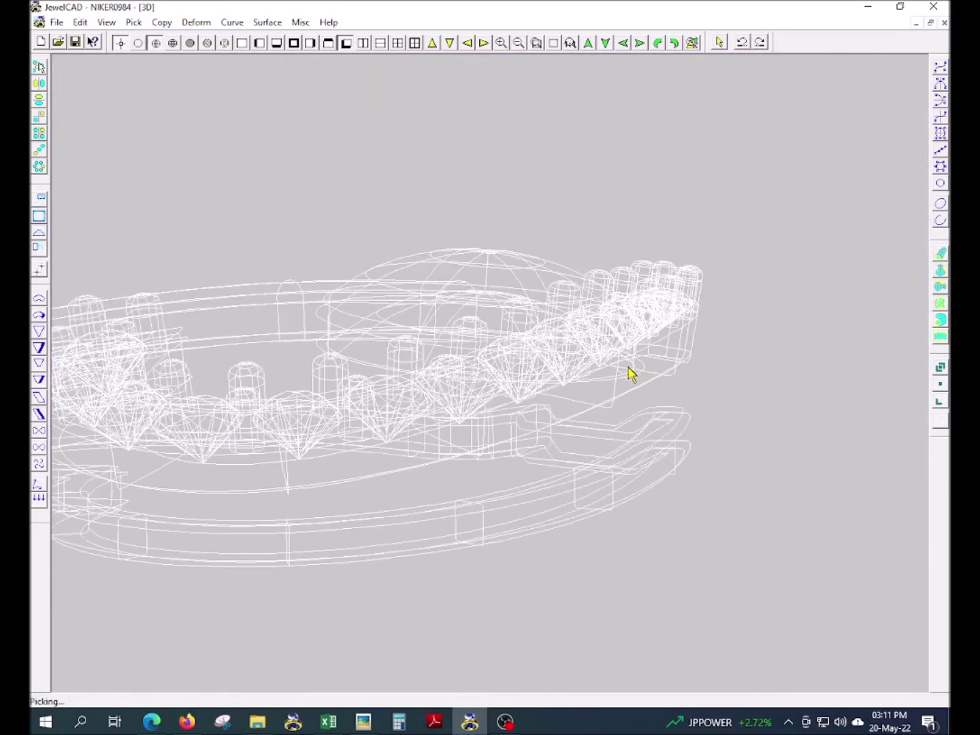
key(F2)
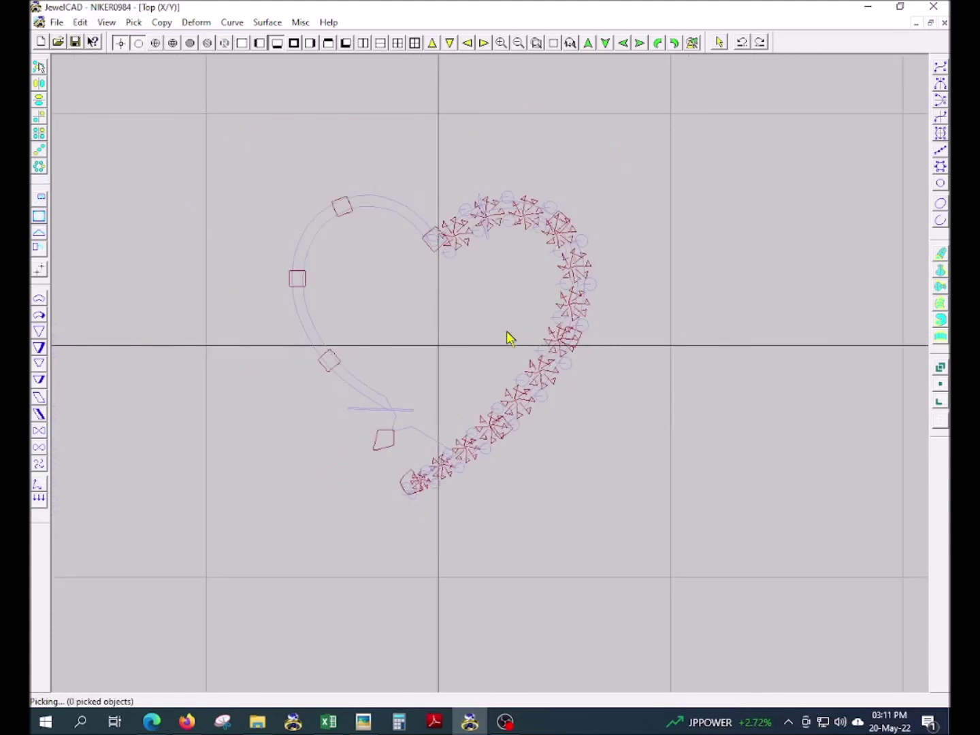
Step: Toggle a layer's visibility and check the heart in a realistic render
scroll(523, 349, down, 2)
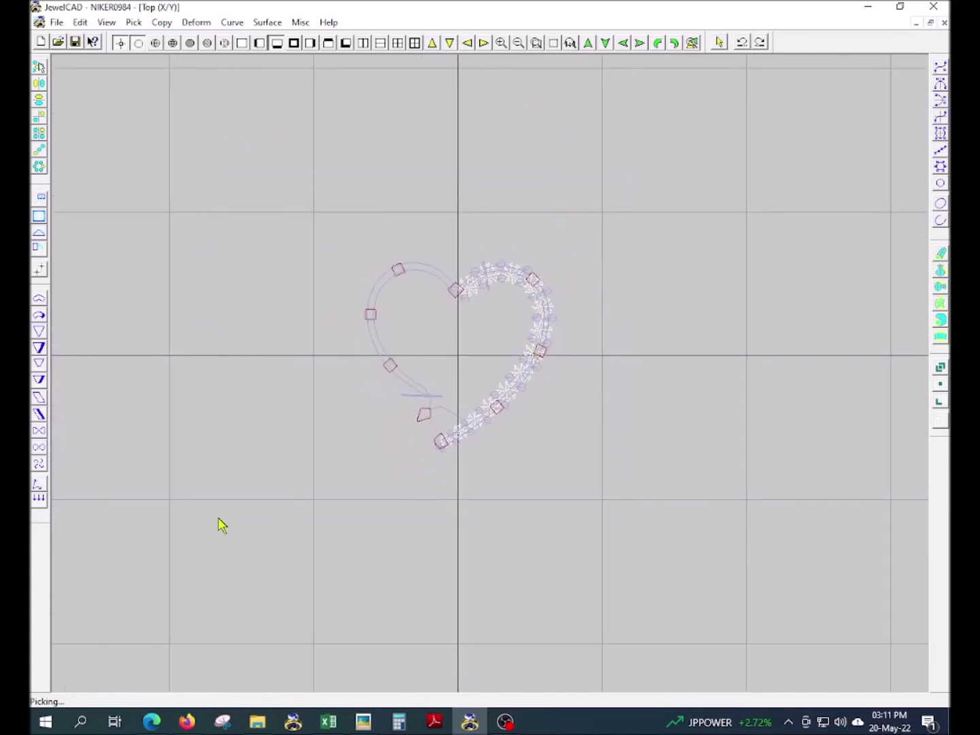
click(433, 396)
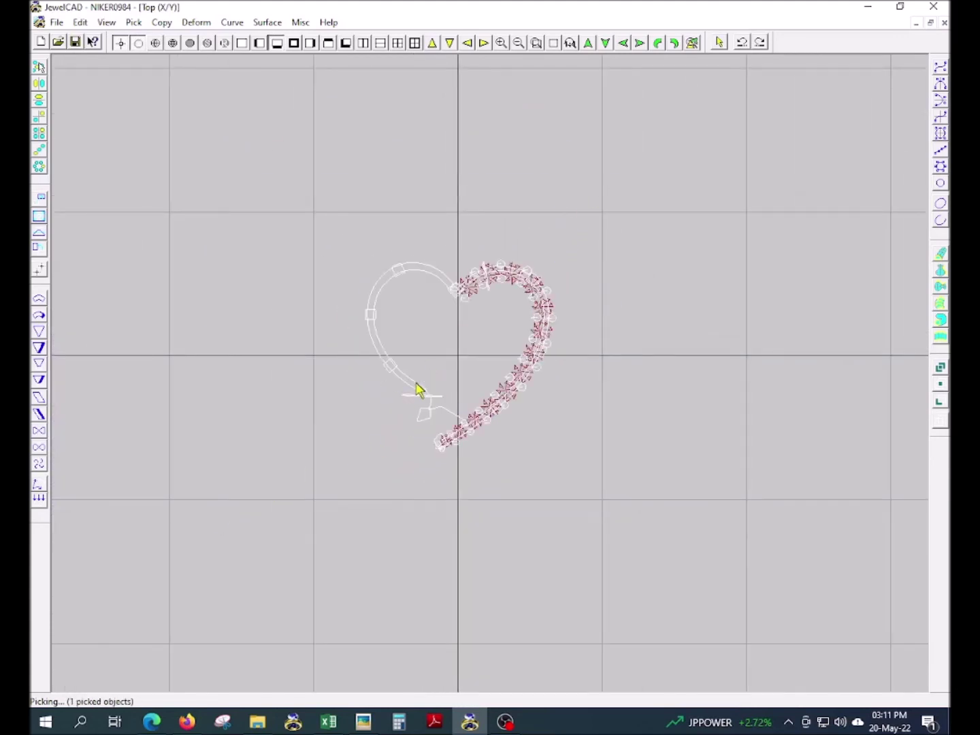
key(ctrl+l)
click(384, 219)
key(Return)
key(F7)
click(494, 347)
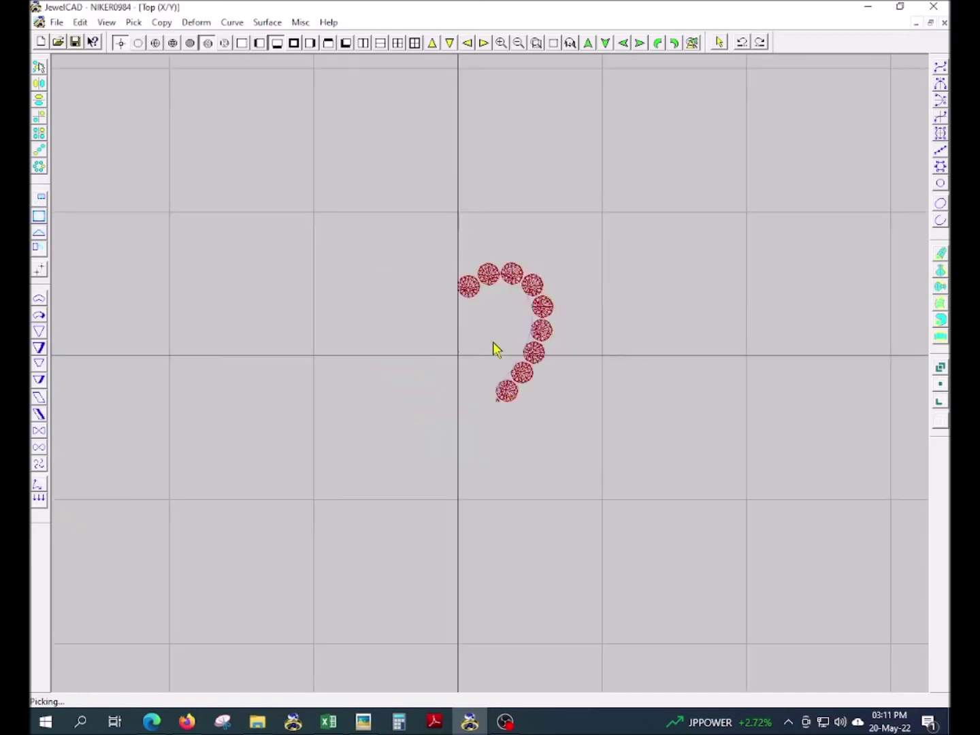
Step: Place a mirrored copy of the heart to the right and centre both in view
mouse_move(334, 342)
mouse_down()
mouse_move(477, 349)
mouse_move(547, 369)
mouse_up()
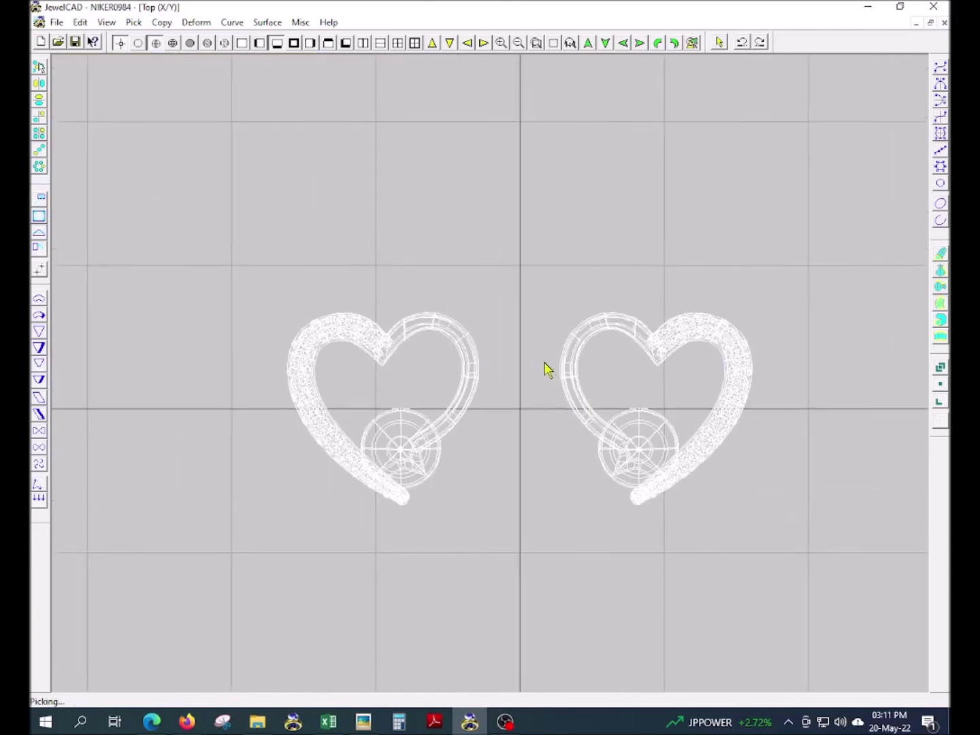
scroll(540, 366, up, 1)
scroll(535, 362, up, 1)
scroll(527, 327, up, 1)
mouse_move(523, 310)
ctrl+mouse_down()
mouse_move(535, 320)
mouse_move(505, 276)
ctrl+mouse_up()
scroll(508, 279, up, 1)
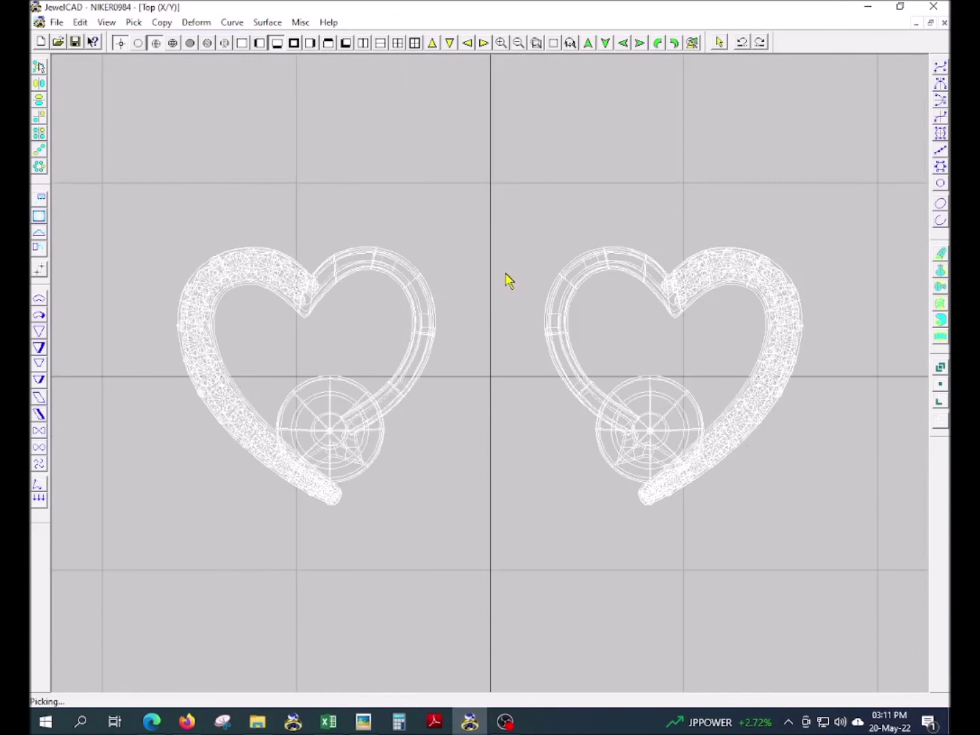
scroll(507, 279, up, 1)
key(ctrl+r)
Step: Set the output image file to BMP type with the name gdg
click(408, 327)
key(Tab)
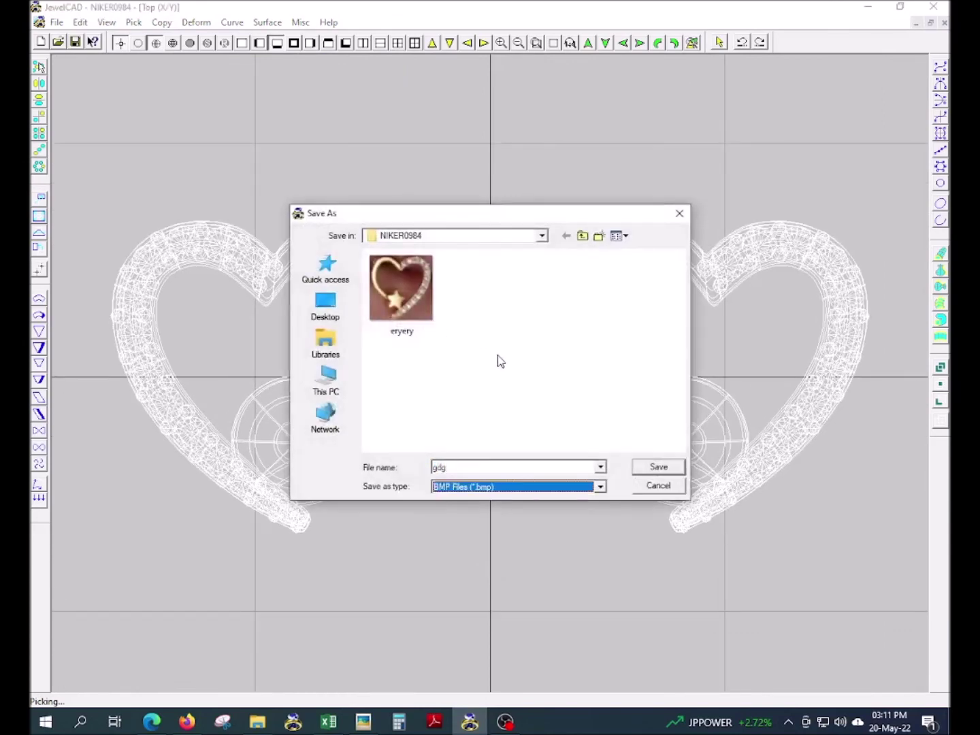
key(Down)
key(Return)
Step: Render the hearts at a larger resolution with a white background
scroll(540, 381, down, 1)
click(530, 377)
click(497, 368)
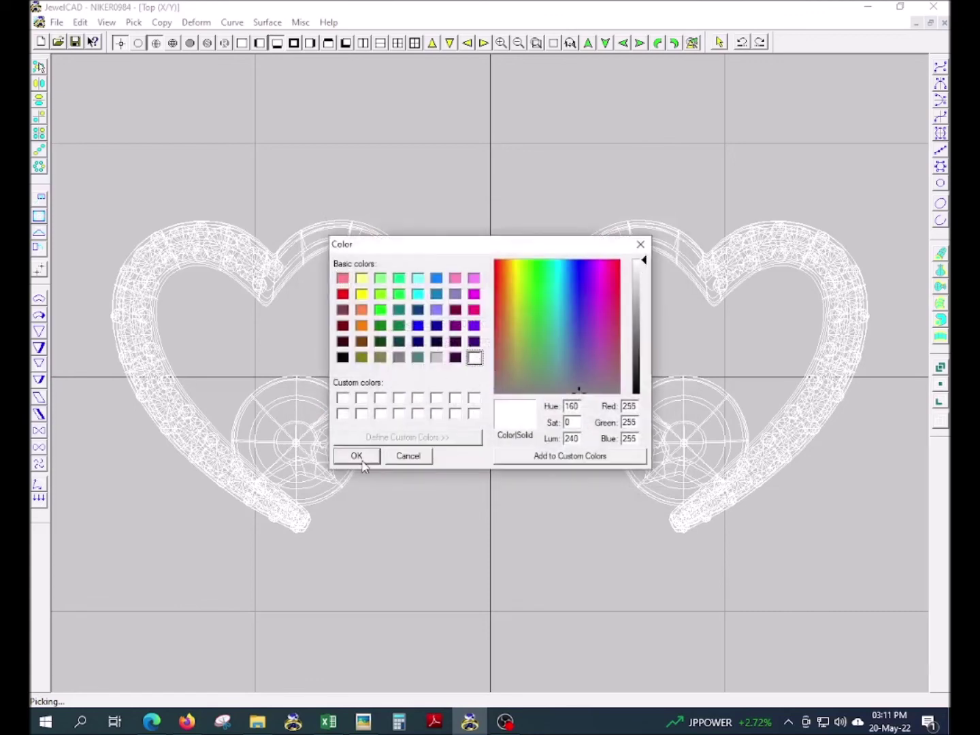
click(357, 457)
click(530, 401)
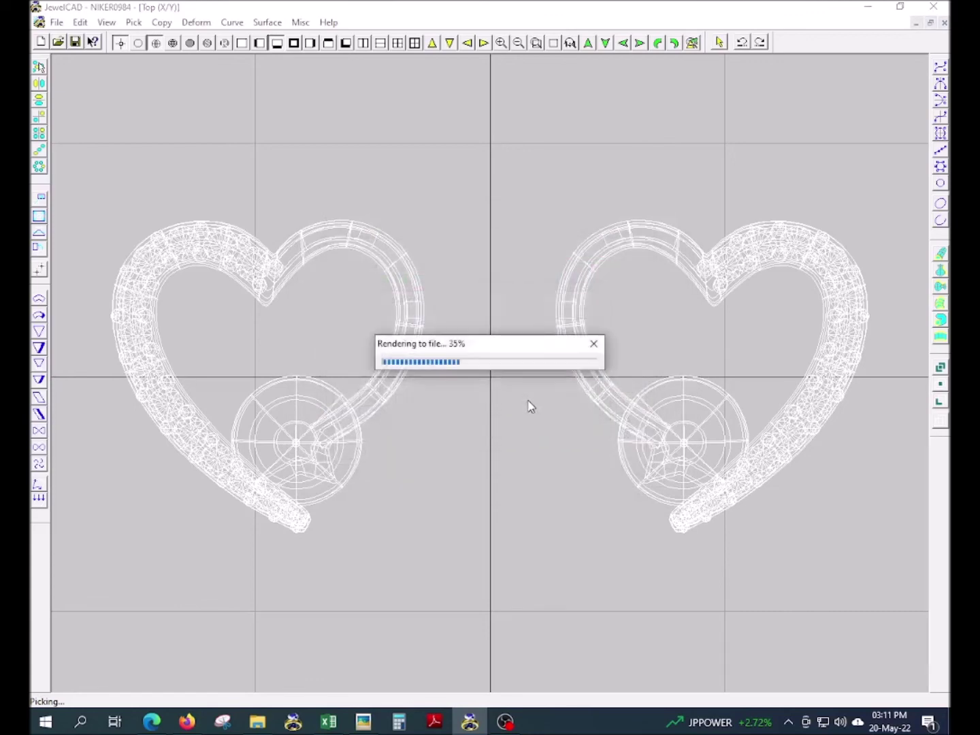